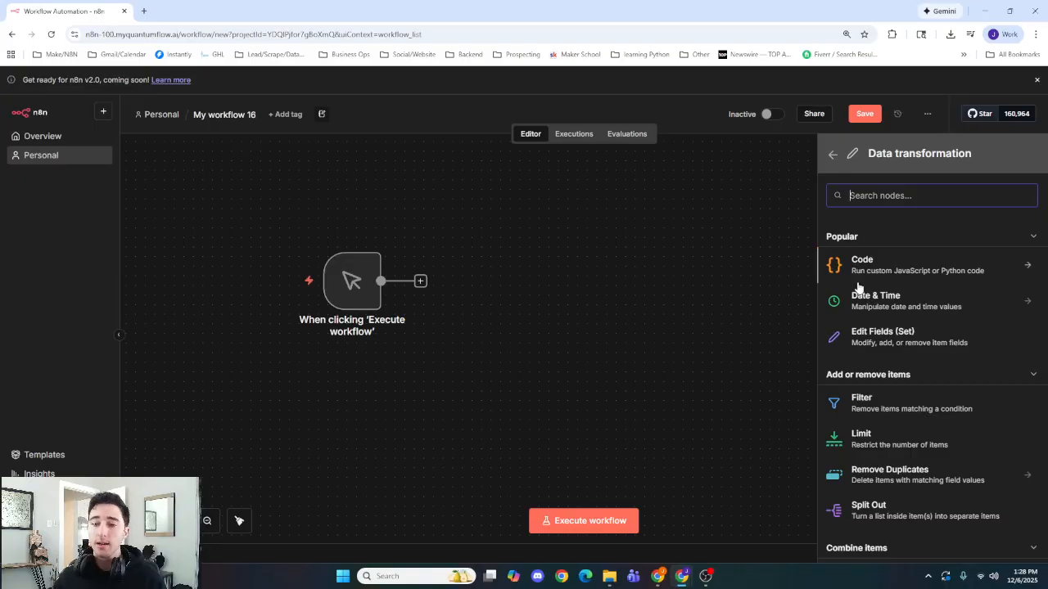
scroll(879, 315, up, 10)
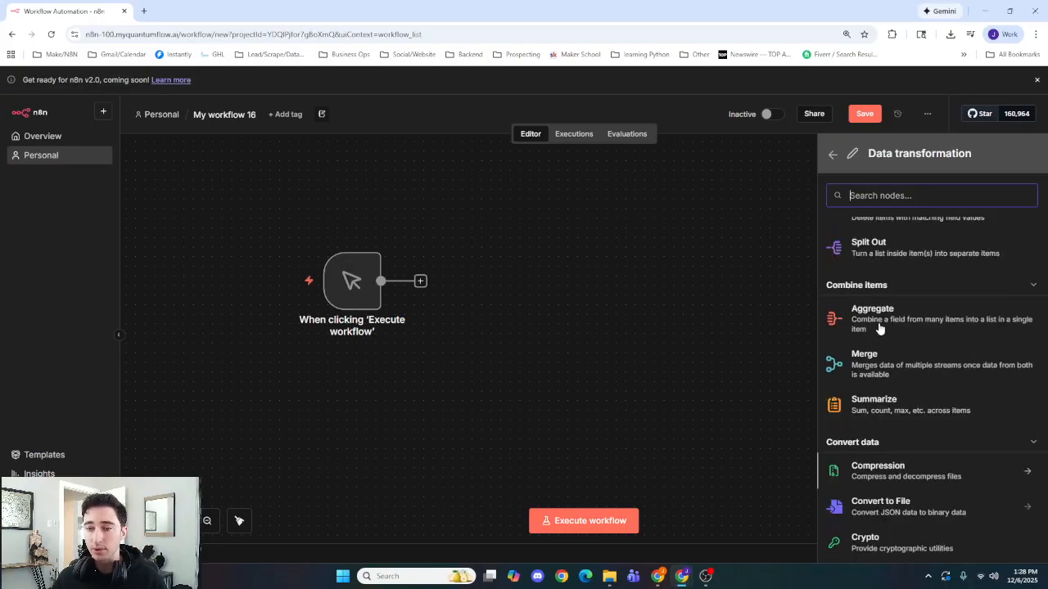
drag(497, 279, 519, 260)
drag(639, 236, 537, 333)
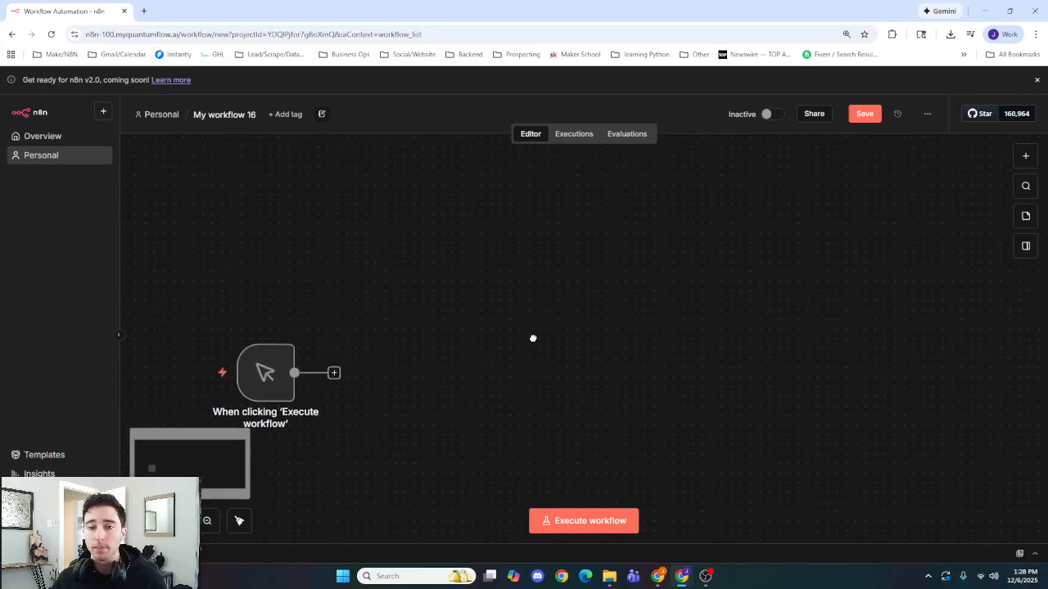
click(1031, 156)
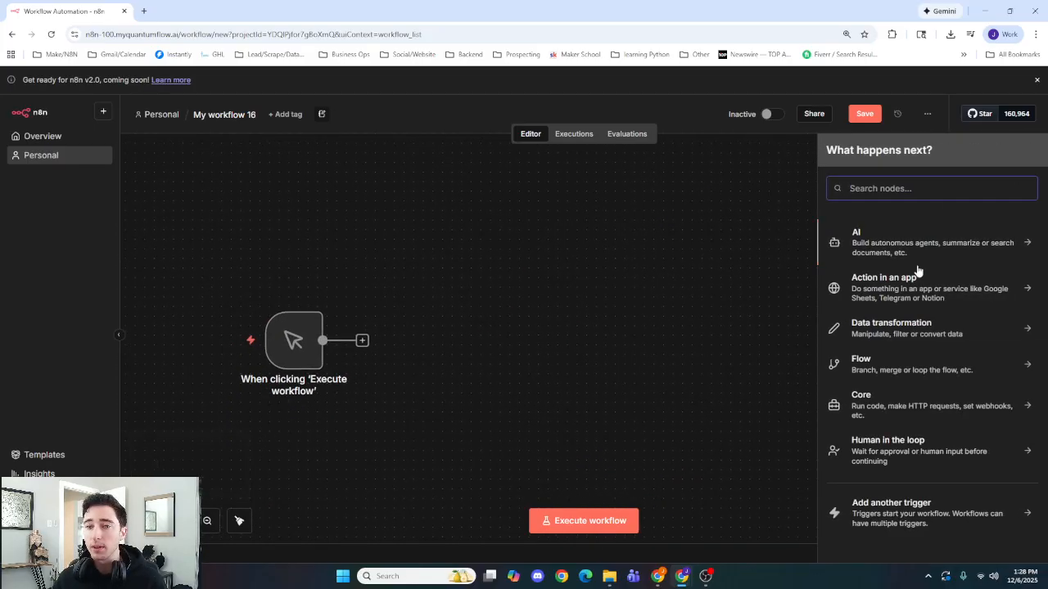
click(923, 332)
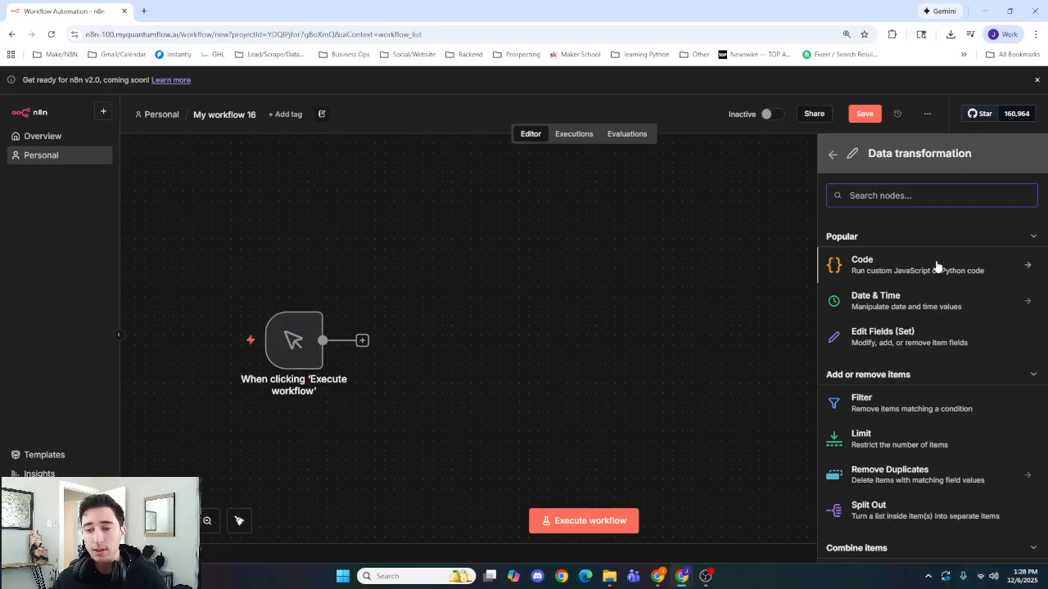
click(848, 269)
click(897, 262)
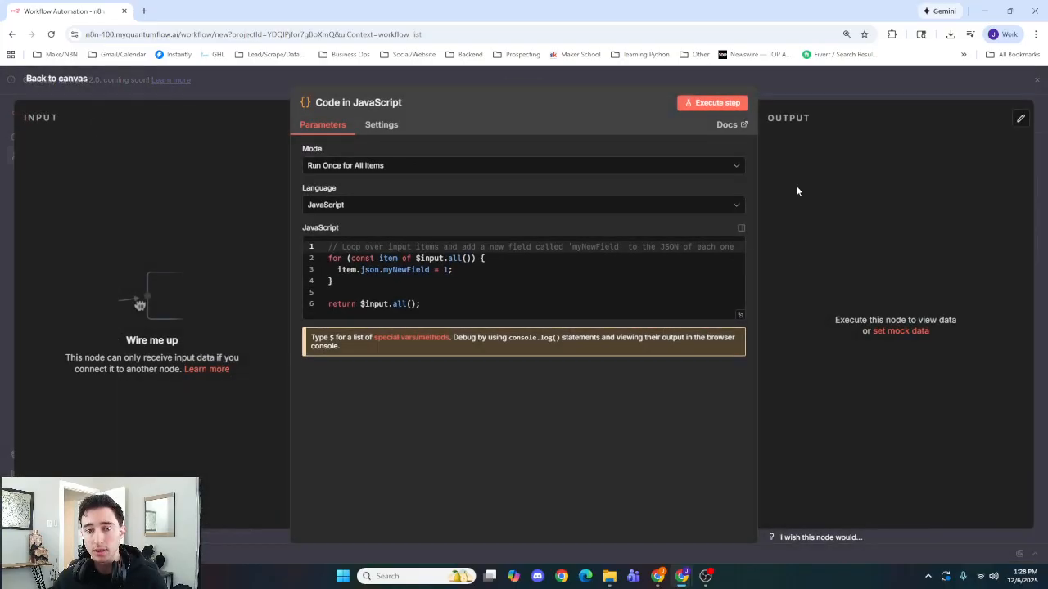
click(1000, 87)
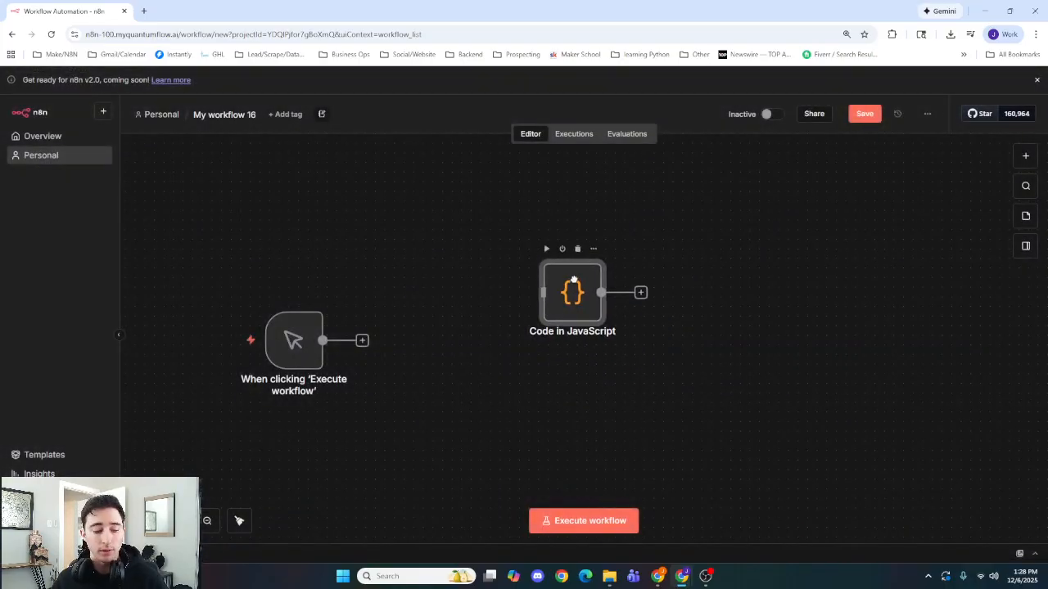
key(Delete)
Add an unconnected Code in Python (Beta) node and place it above and to the right of the manual trigger
click(1027, 156)
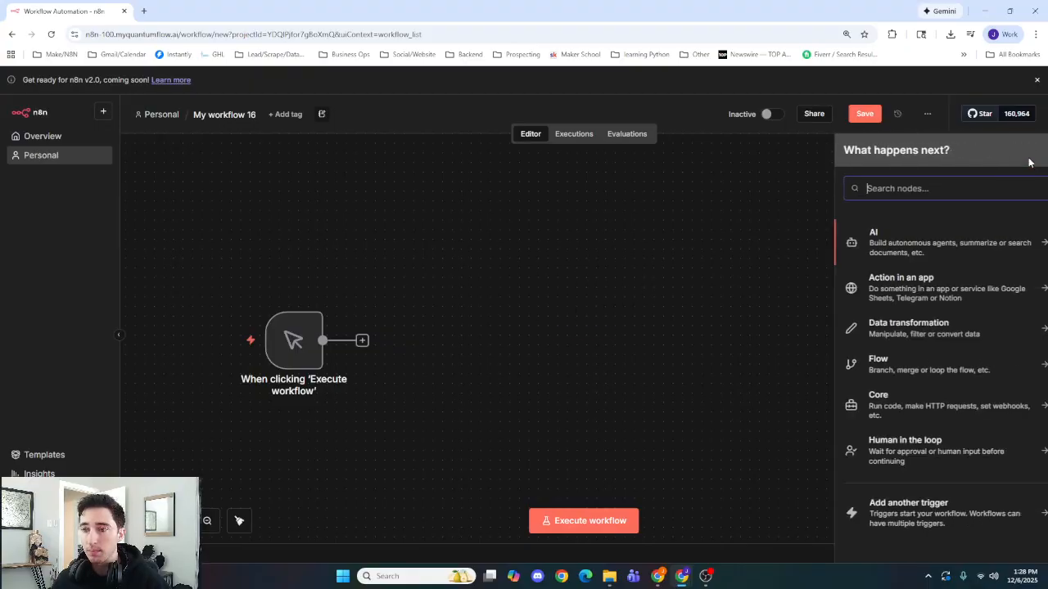
click(914, 331)
click(941, 276)
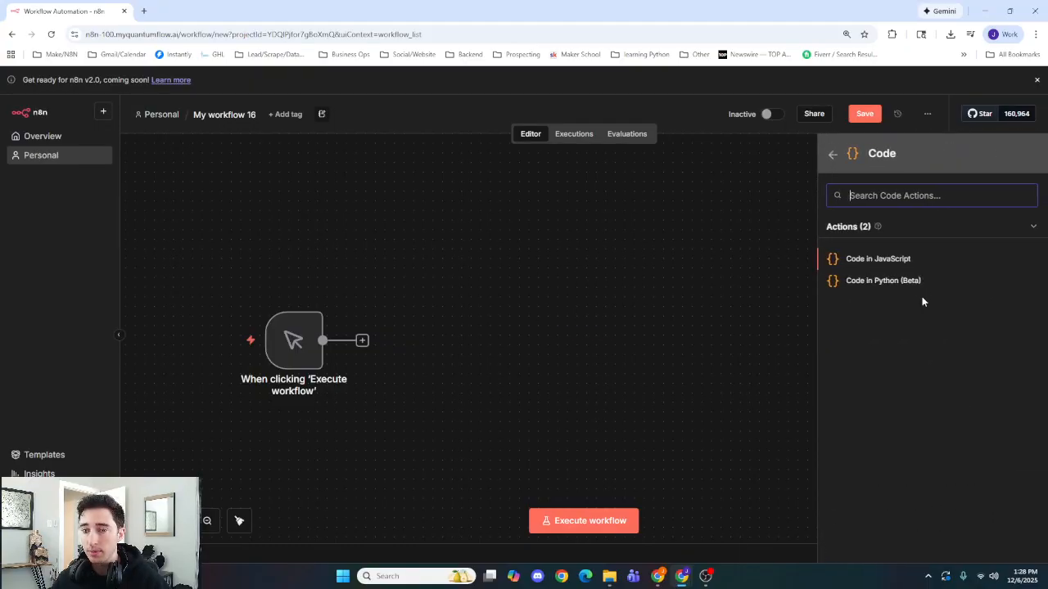
click(920, 283)
click(798, 94)
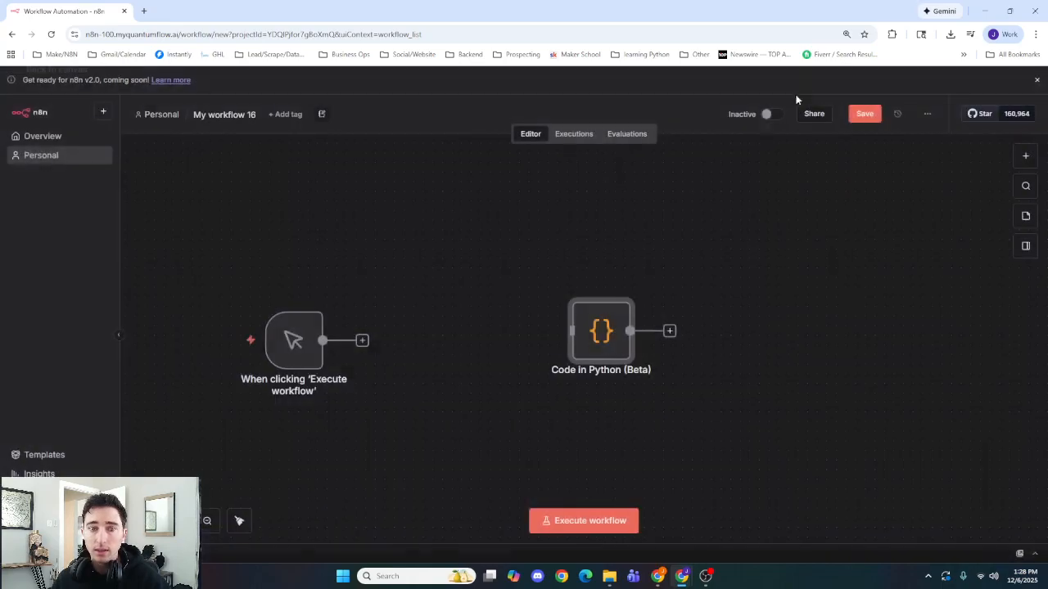
drag(601, 313, 489, 237)
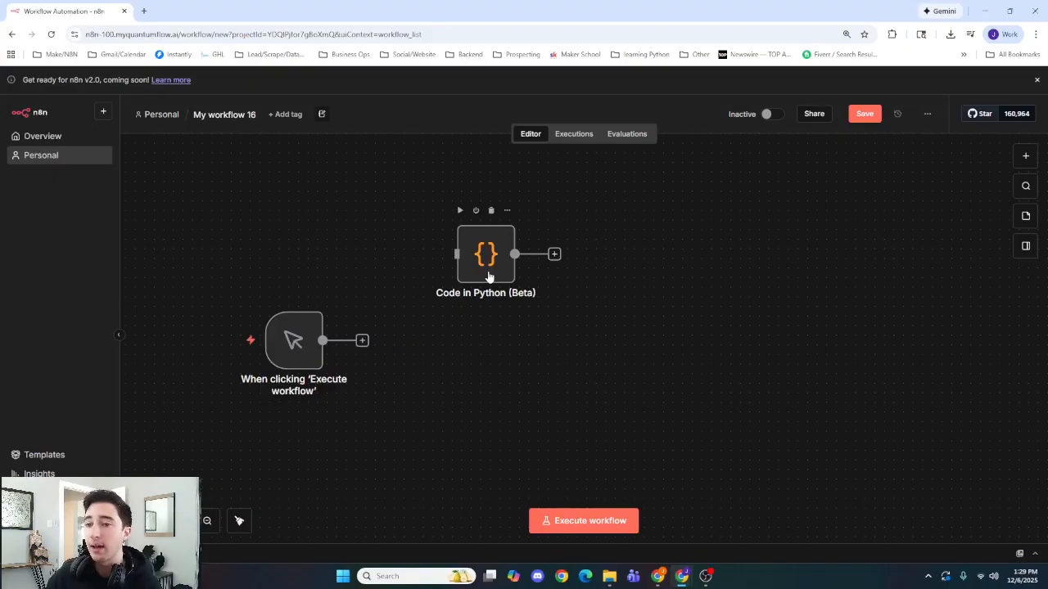
Add a Date & Time node using the Add To A Date action
click(1026, 155)
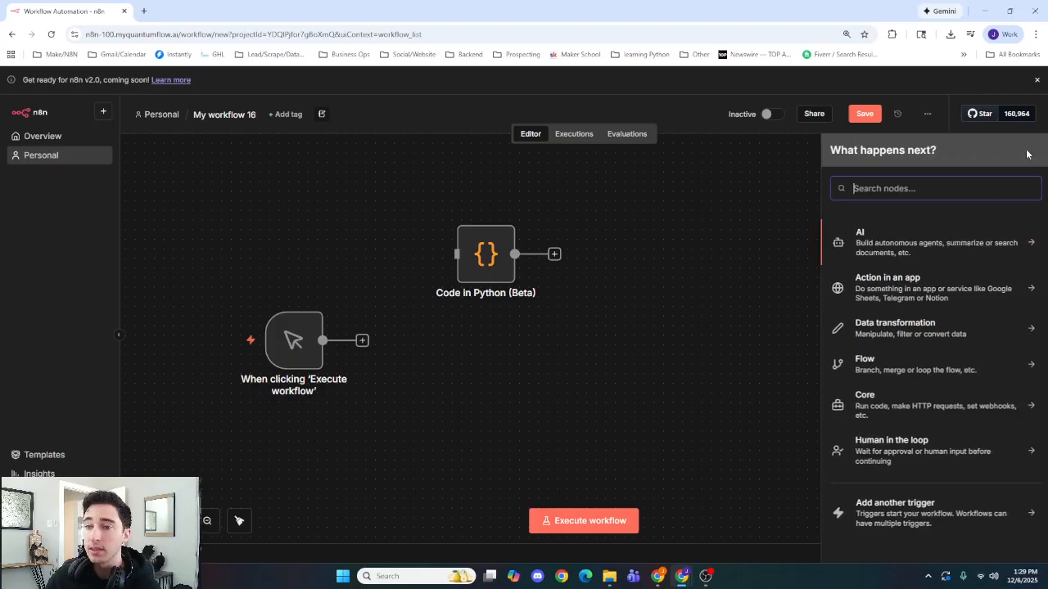
click(910, 339)
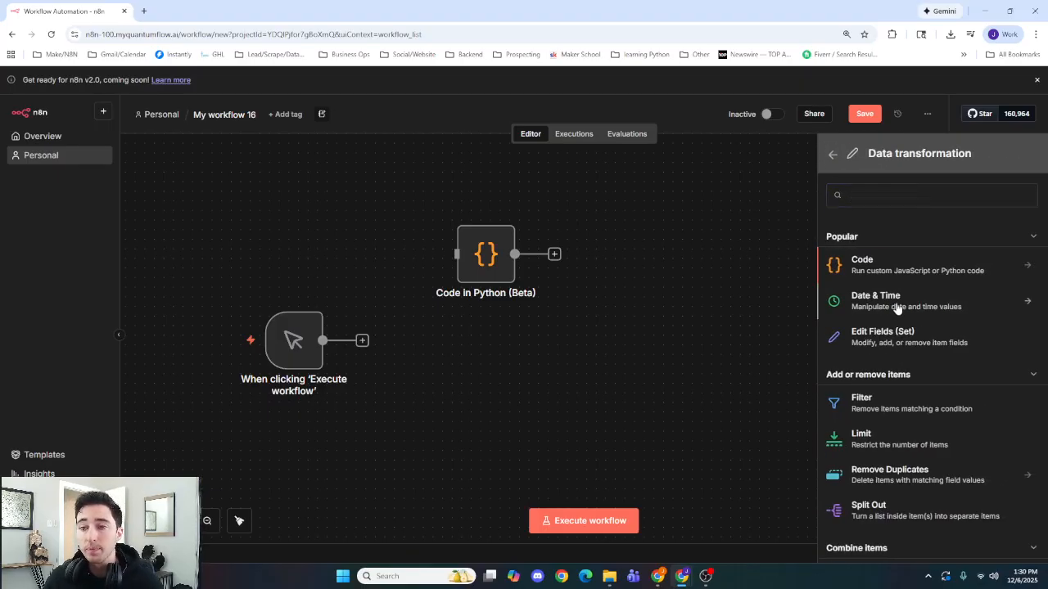
click(897, 308)
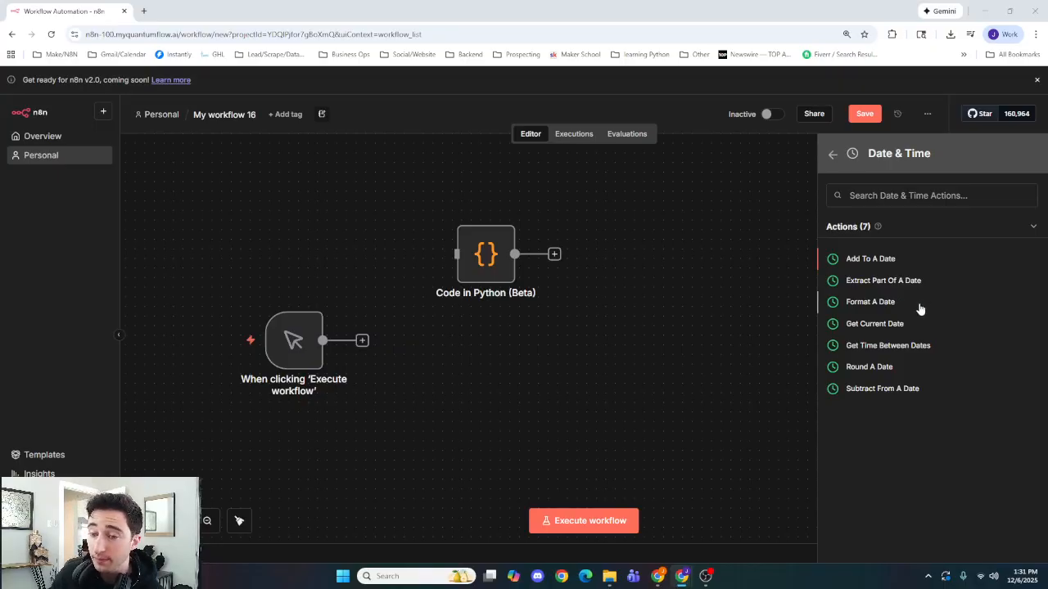
click(913, 260)
Configure the Date & Time node to add a duration of 1 day to the expression {{ $now }}
click(511, 241)
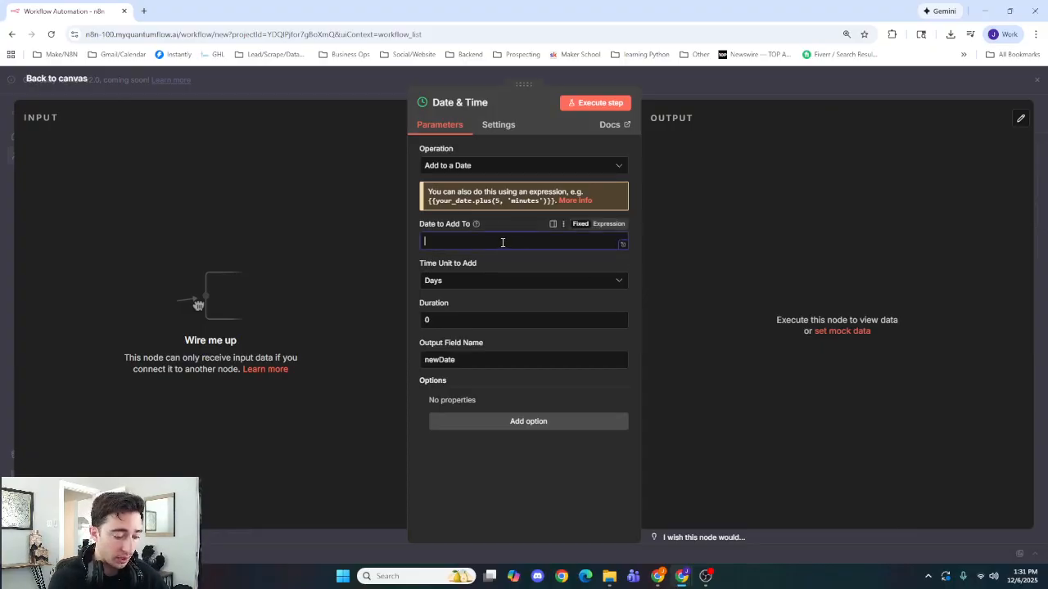
text({{$now)
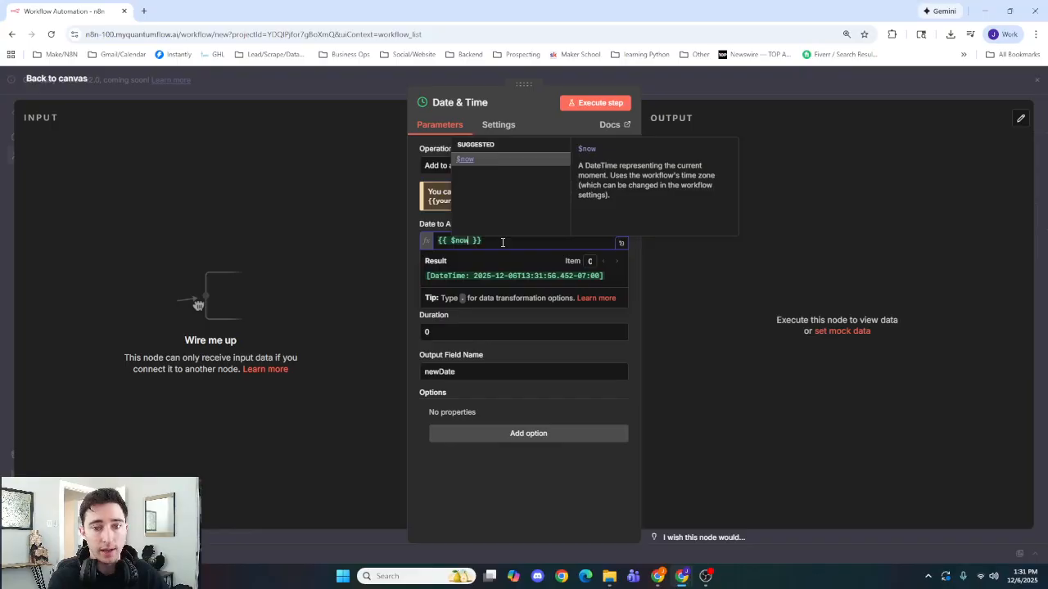
click(507, 318)
click(463, 295)
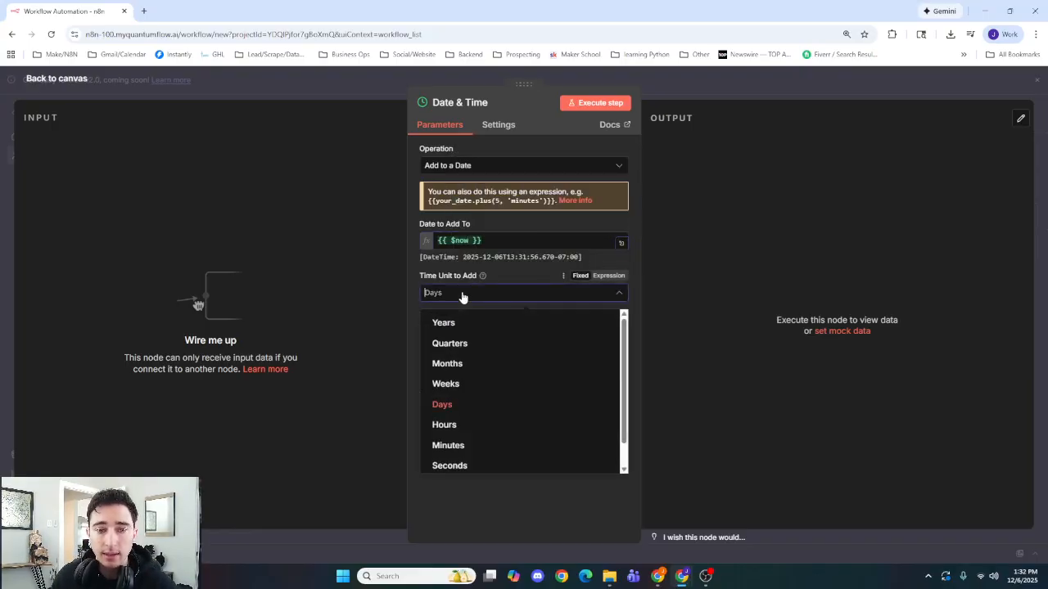
click(463, 295)
click(480, 331)
text(1)
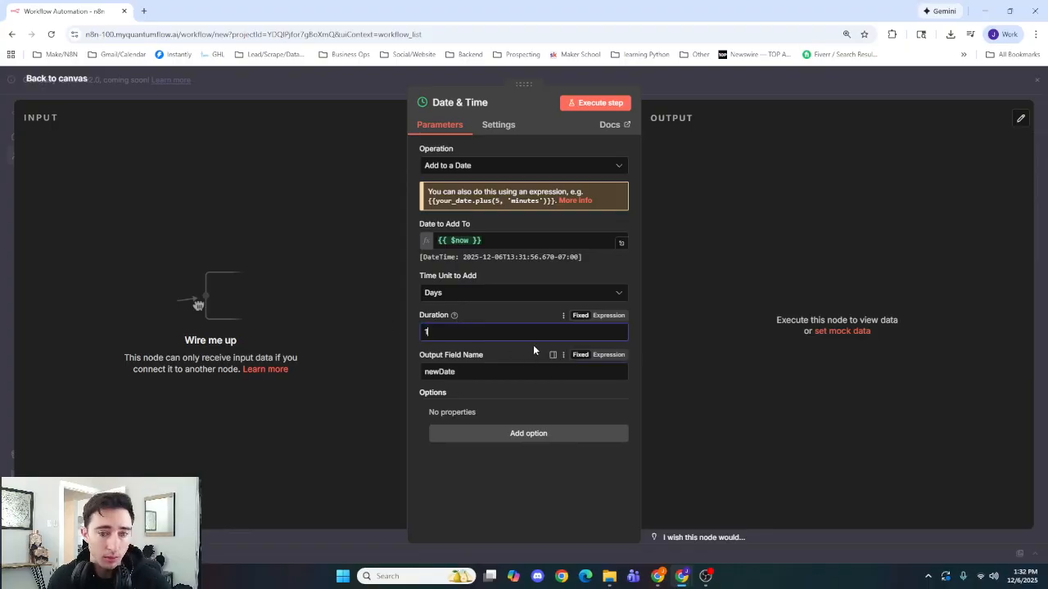
click(499, 371)
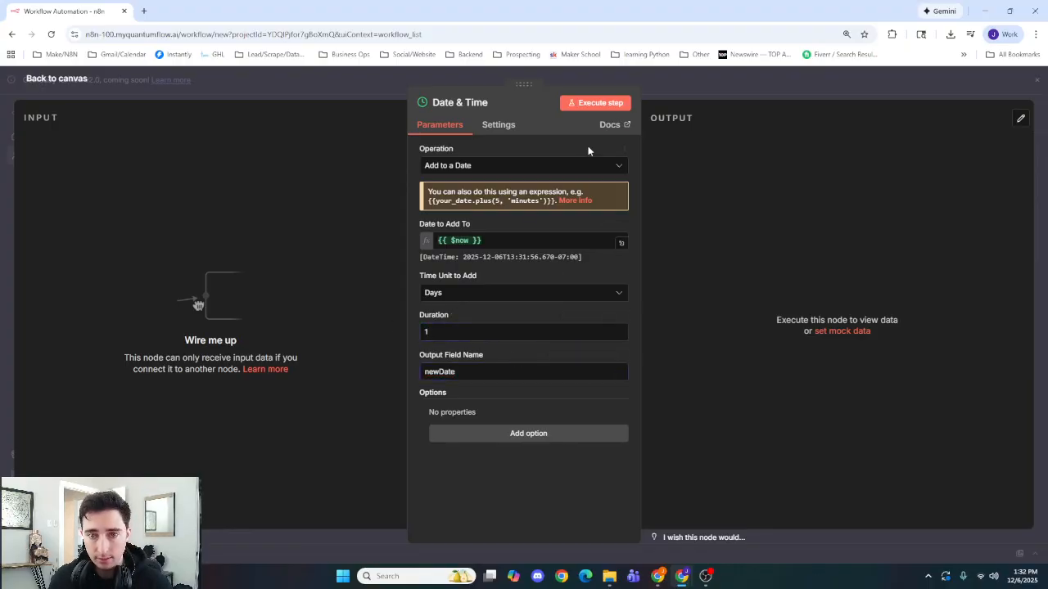
Execute the Date & Time node and compare its newDate output with the date it was given
click(602, 103)
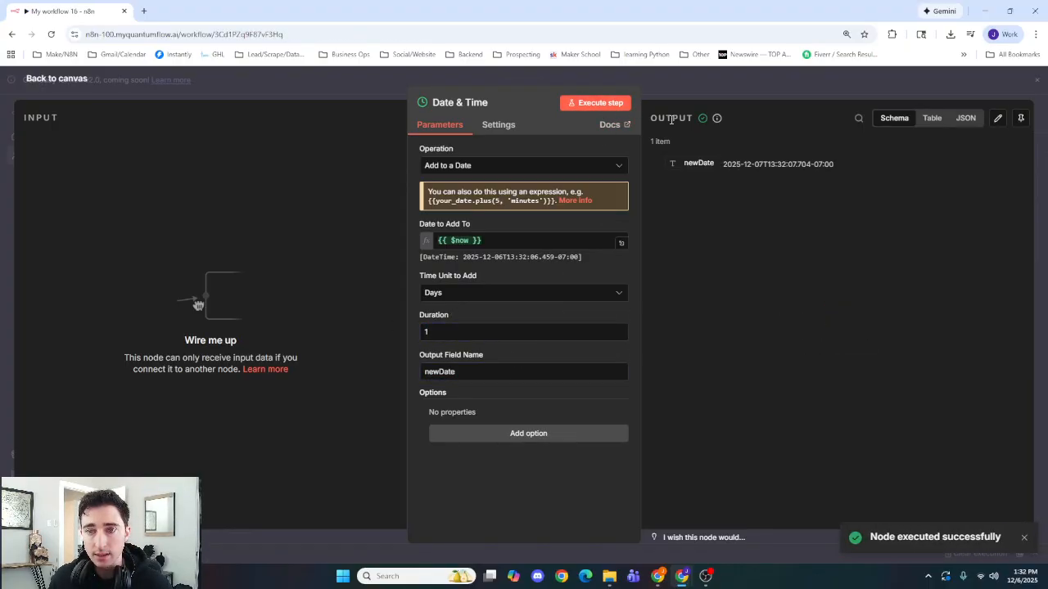
drag(724, 164, 848, 174)
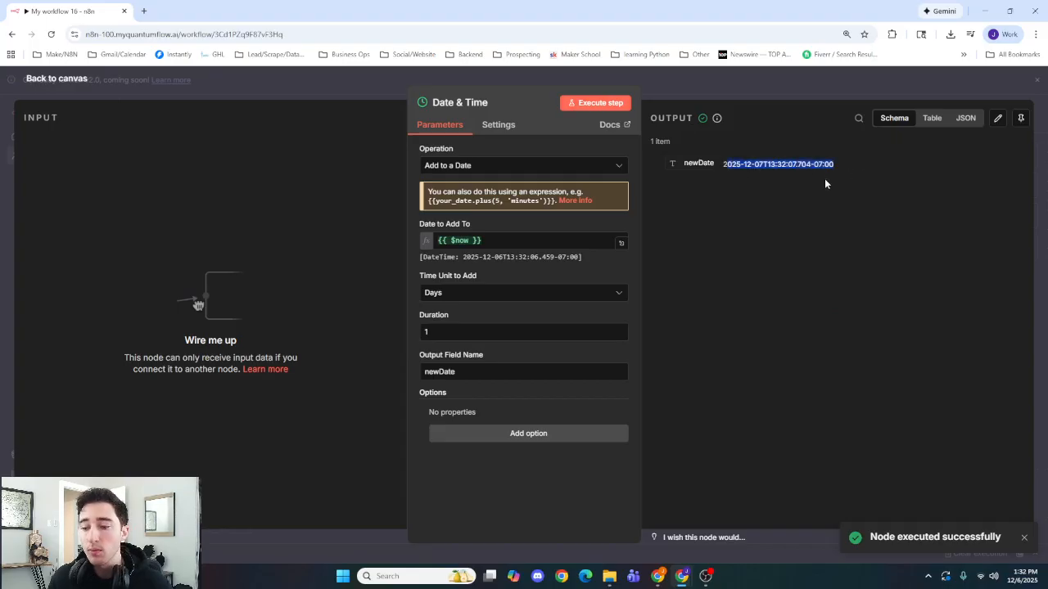
click(828, 190)
click(514, 242)
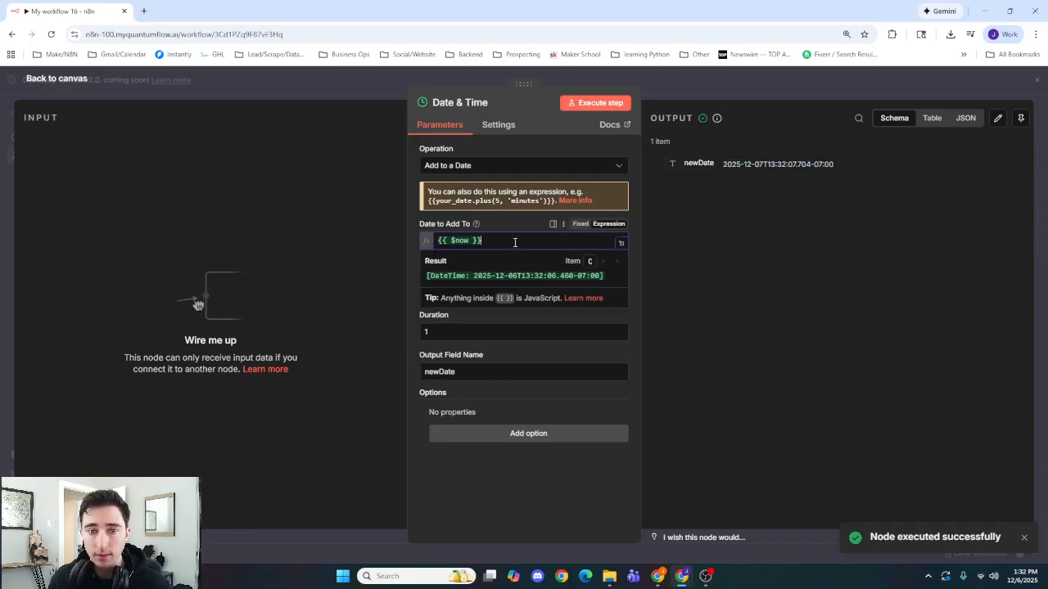
click(754, 212)
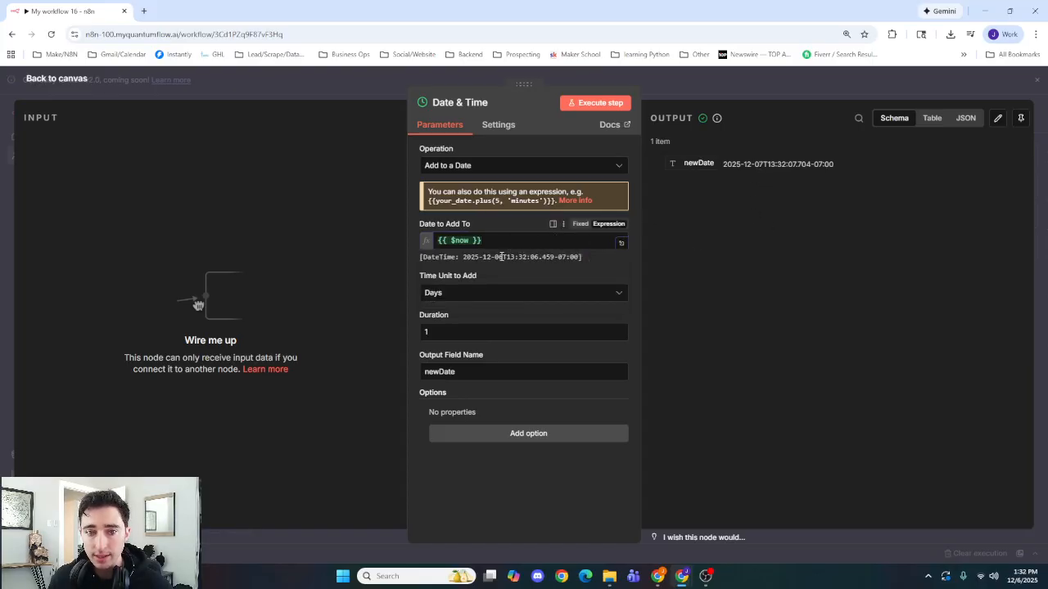
Return to the canvas and line up the Date & Time node beneath the Code in Python (Beta) node
click(698, 100)
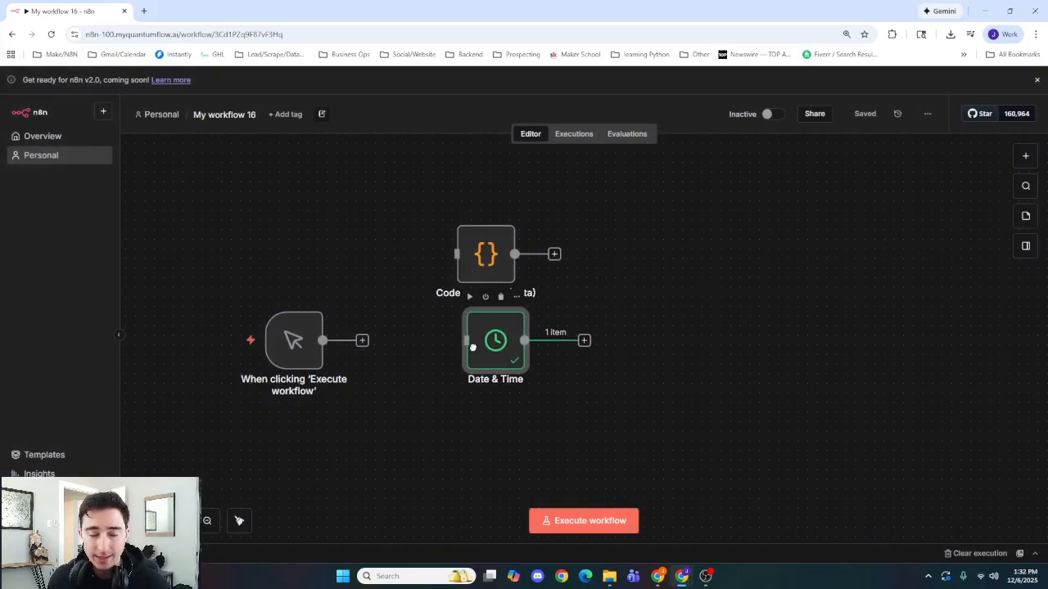
drag(474, 345, 464, 345)
drag(646, 354, 646, 222)
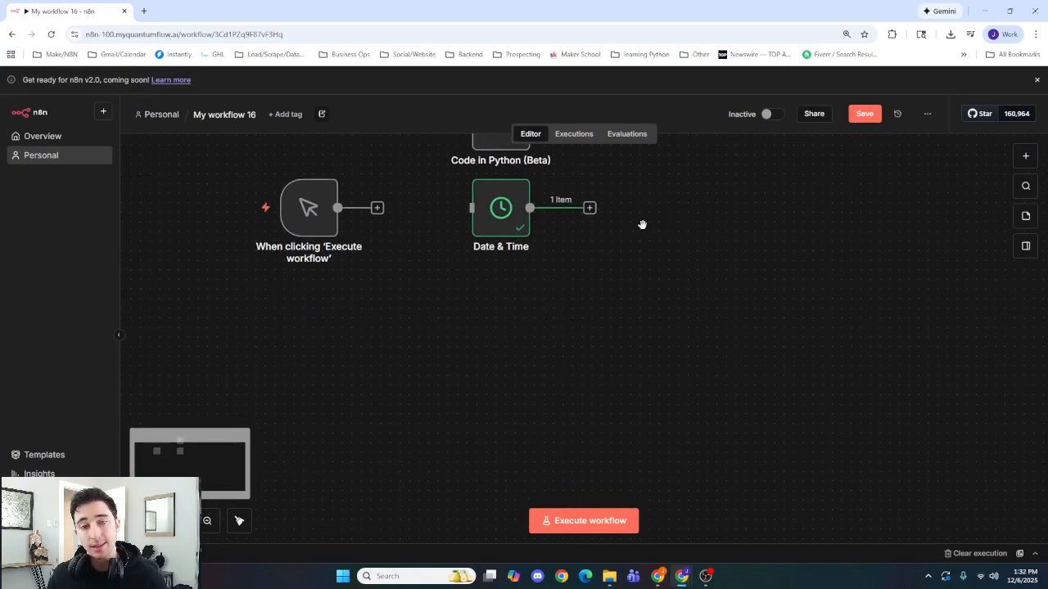
Add an Edit Fields (Set) node and place it after the Date & Time node, connected to its output
click(1025, 155)
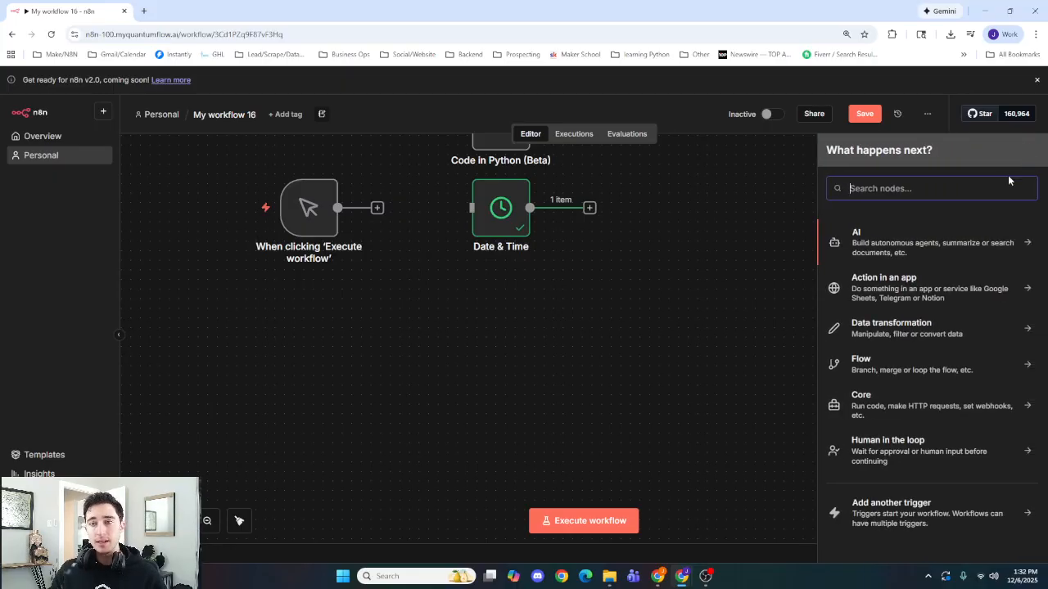
click(926, 334)
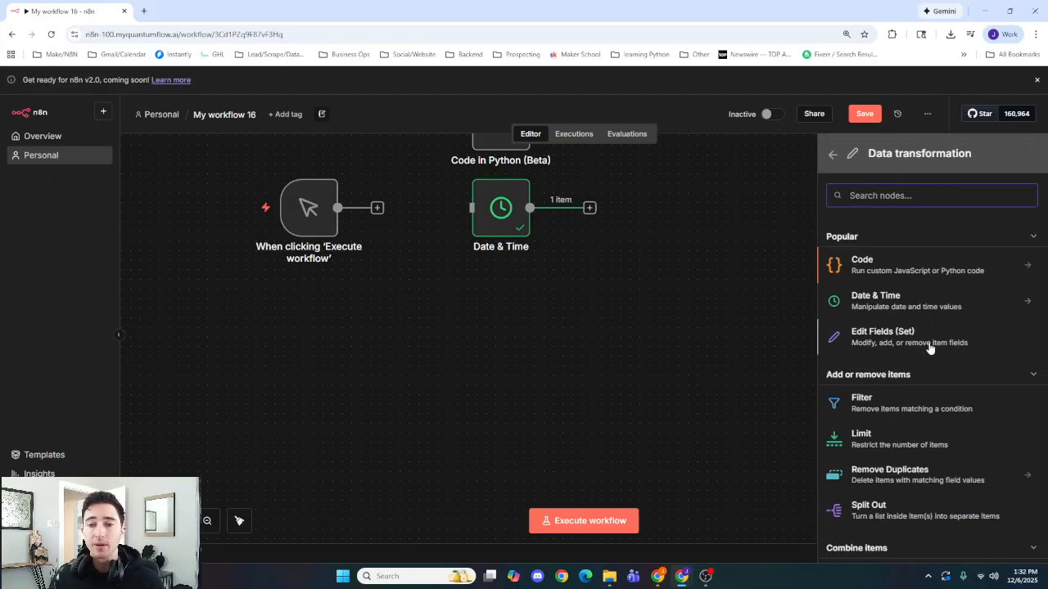
click(929, 344)
click(679, 95)
drag(742, 226, 502, 304)
click(693, 341)
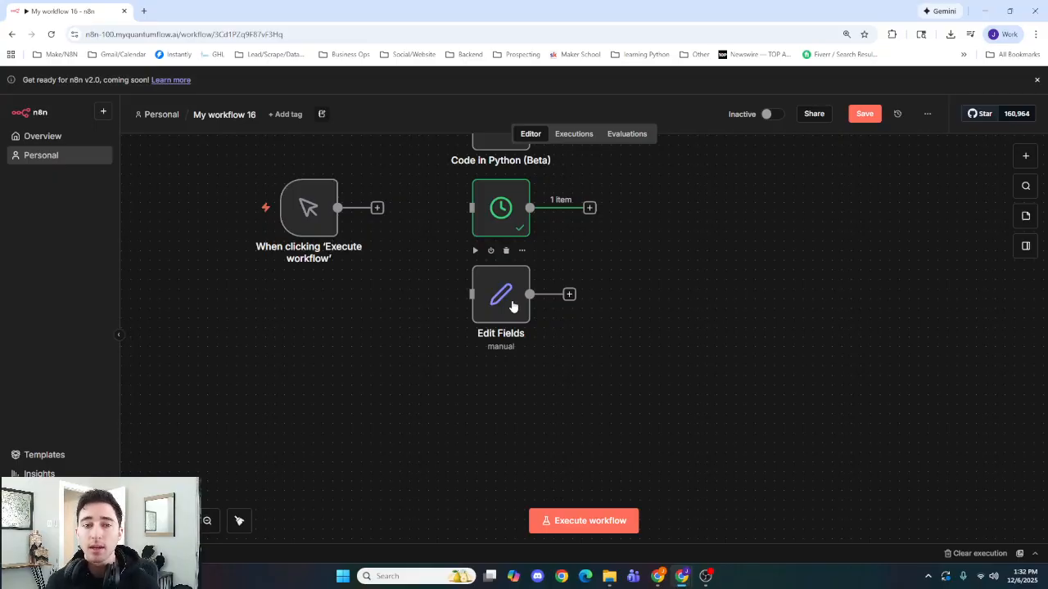
drag(512, 306, 623, 225)
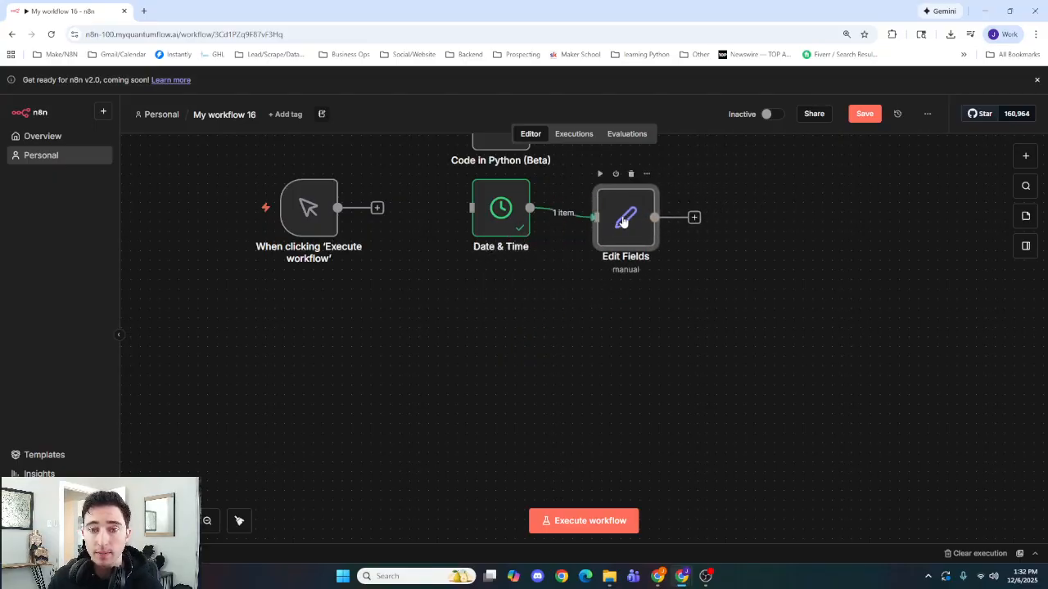
Map the newDate input into the Edit Fields node's fields to set and rename the field Myfavedate
double_click(614, 217)
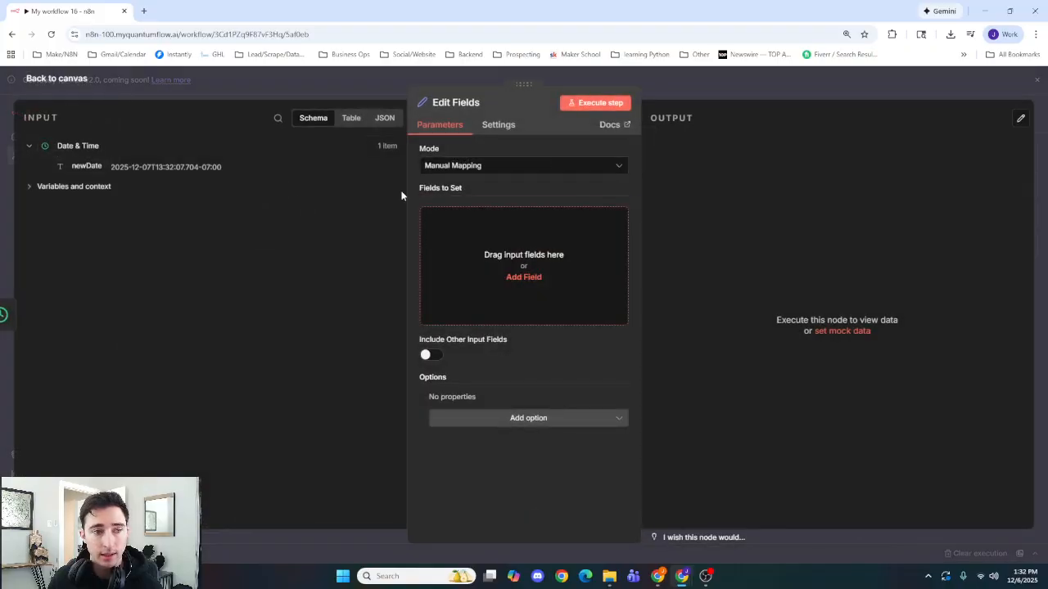
drag(86, 166, 475, 254)
click(491, 220)
key(ctrl+a)
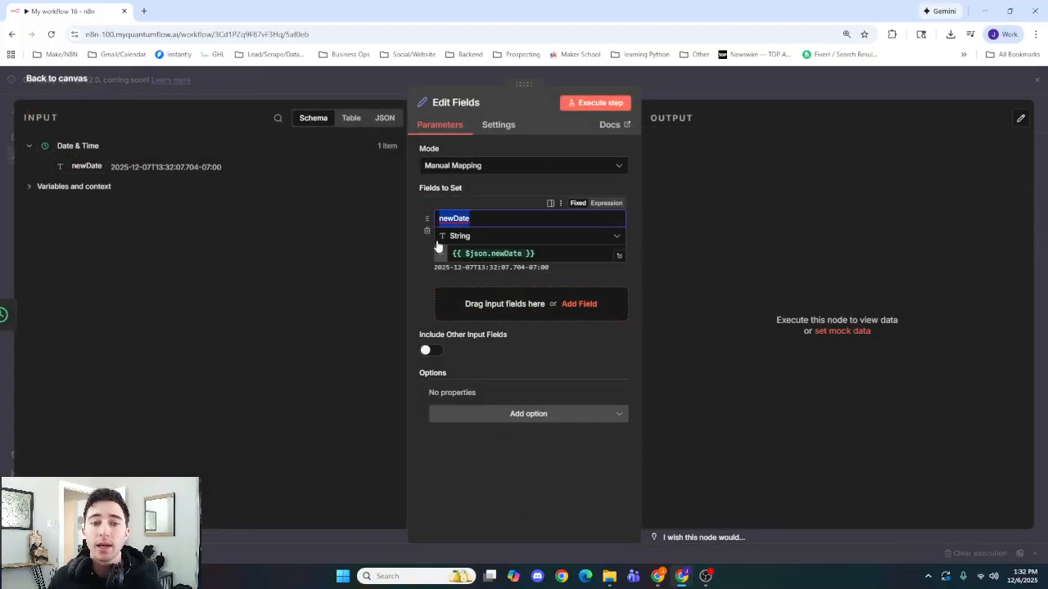
text(Myfaveda)
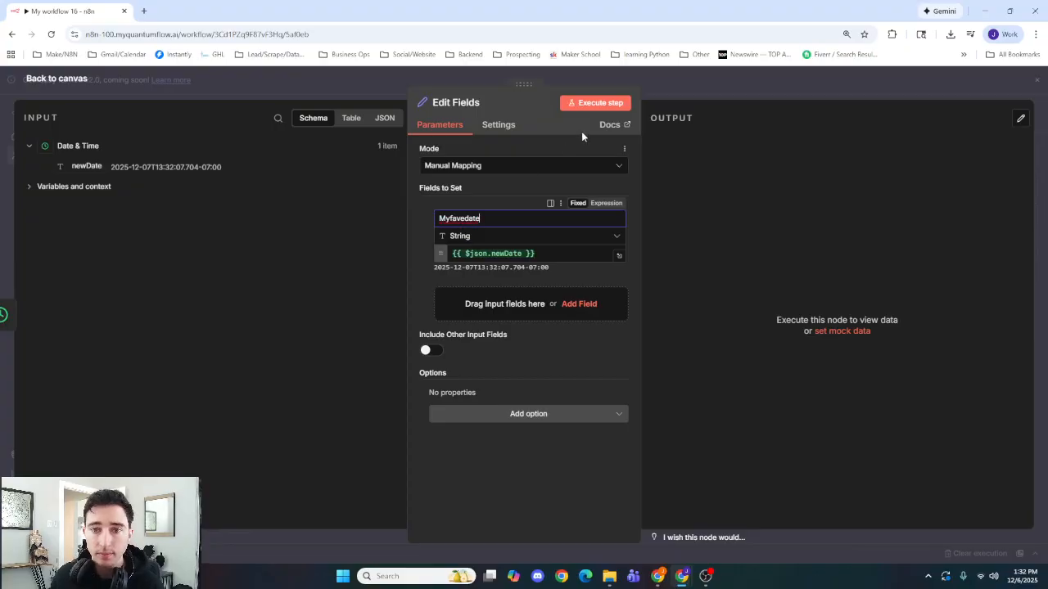
Execute the Edit Fields node, check the renamed field in its output, and return to the canvas
click(577, 104)
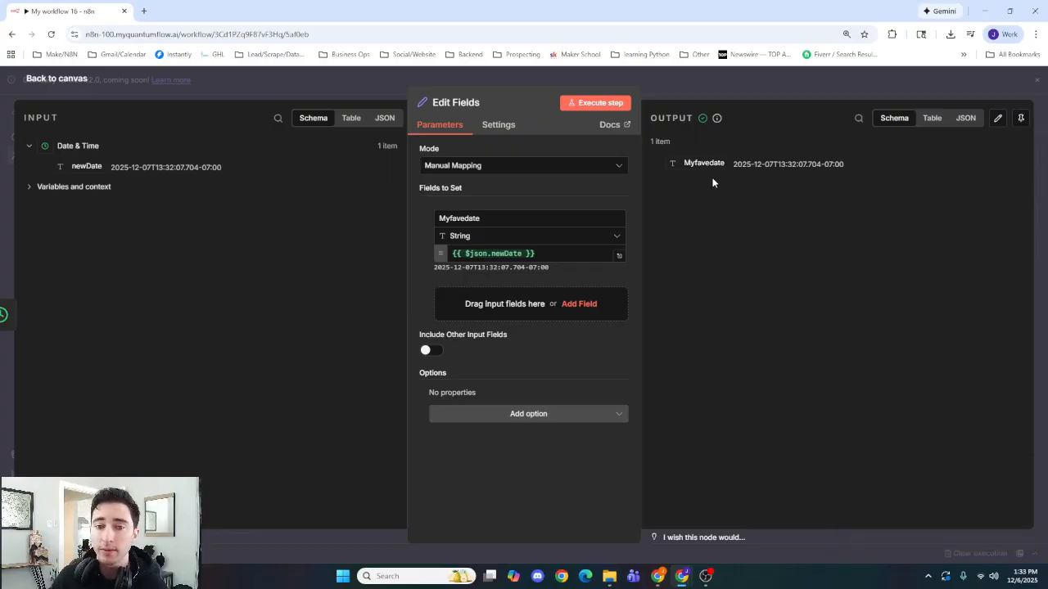
drag(685, 166, 726, 182)
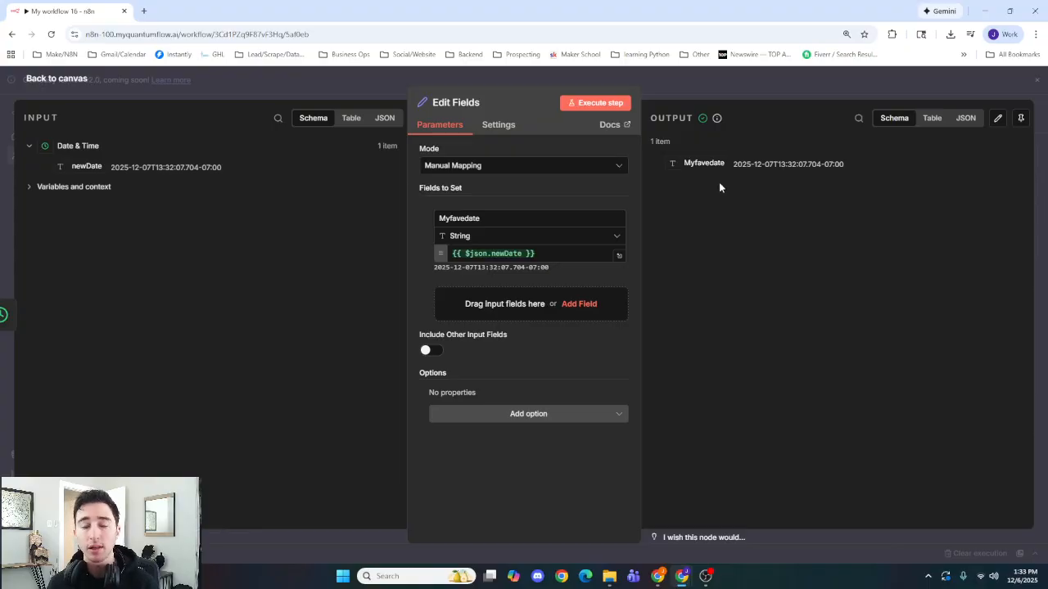
click(691, 91)
Save the workflow and go to the Personal project's workflow list
click(861, 119)
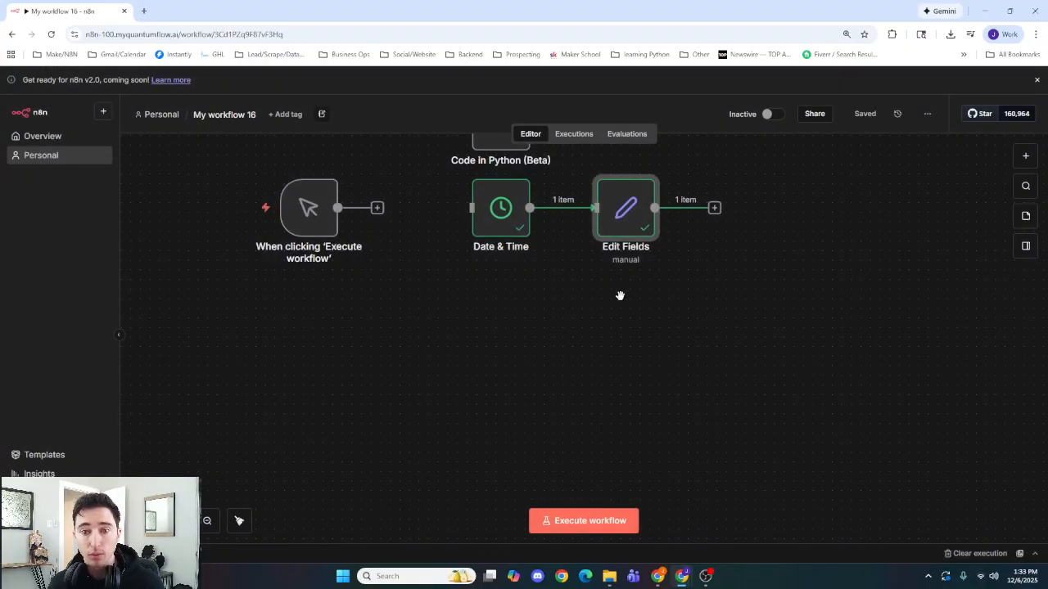
scroll(621, 295, up, 2)
click(161, 114)
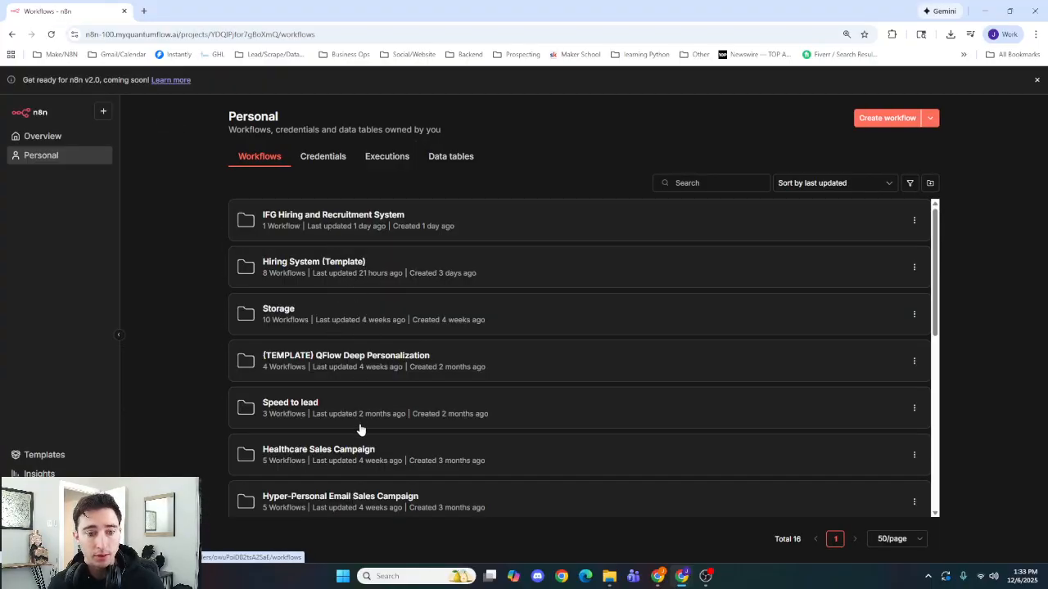
Open the workflow "3. (Qflow) Personalization to Instantly GPT A-D" from the Hyper-Personal Email Sales Campaign folder
scroll(360, 430, down, 2)
click(358, 397)
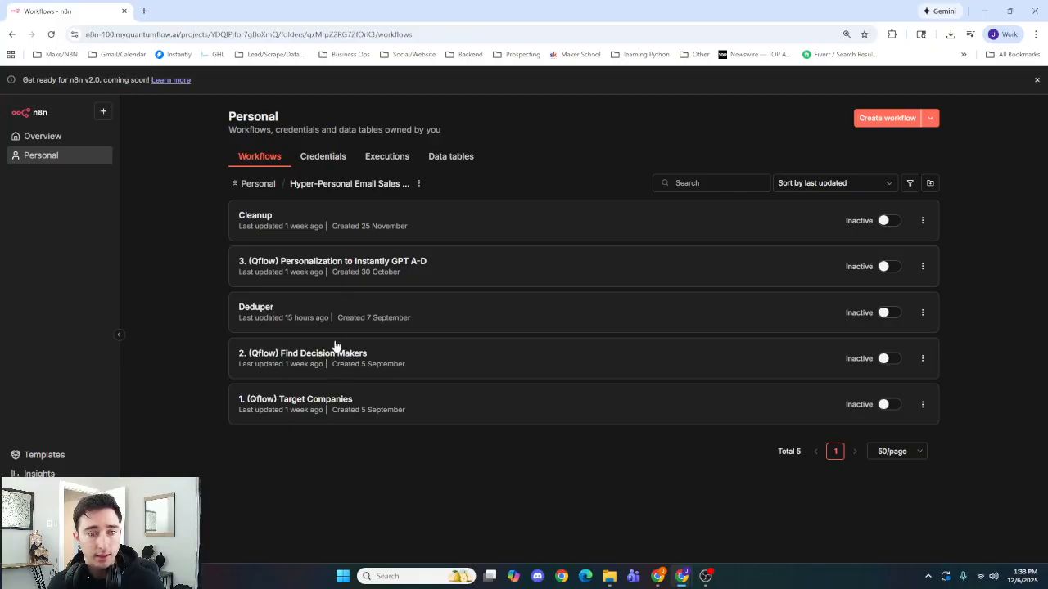
click(360, 278)
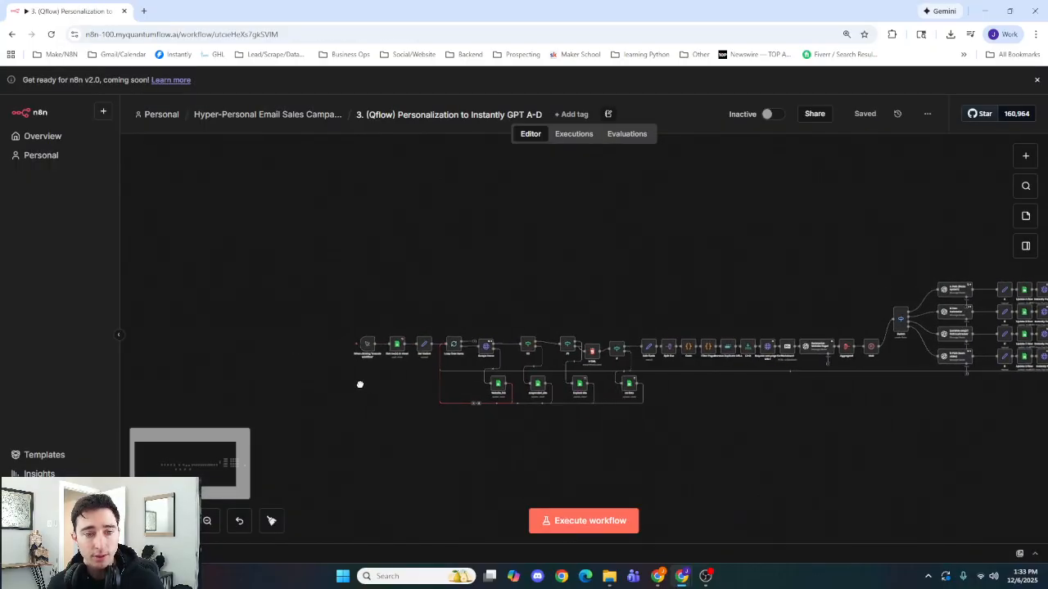
Examine the Set Variant node's ab_variant field name and its value expression, and return to the canvas
scroll(364, 381, up, 5)
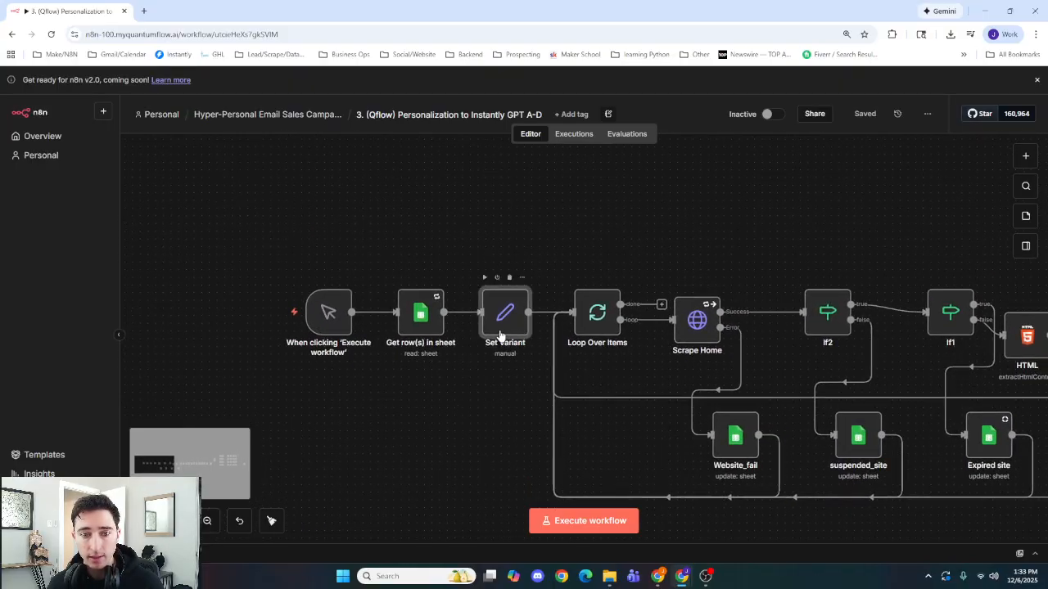
double_click(500, 333)
click(497, 218)
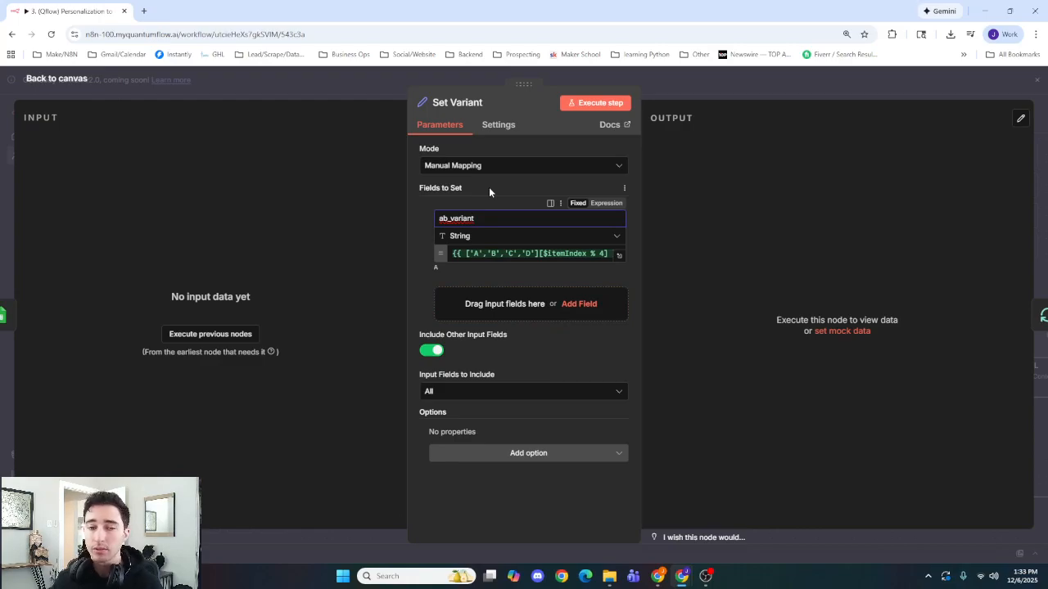
click(565, 254)
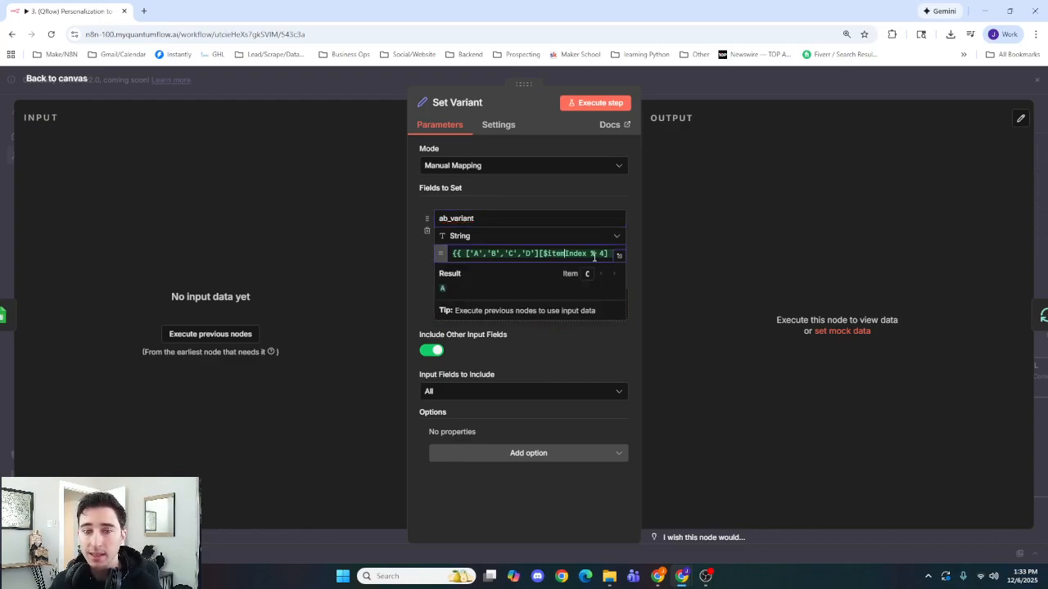
click(416, 269)
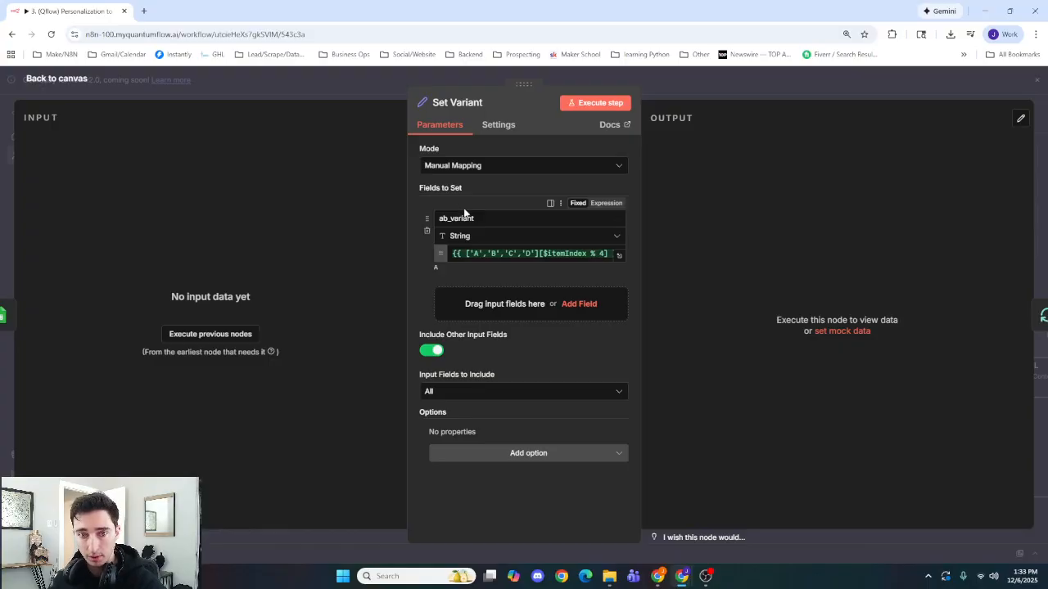
click(477, 254)
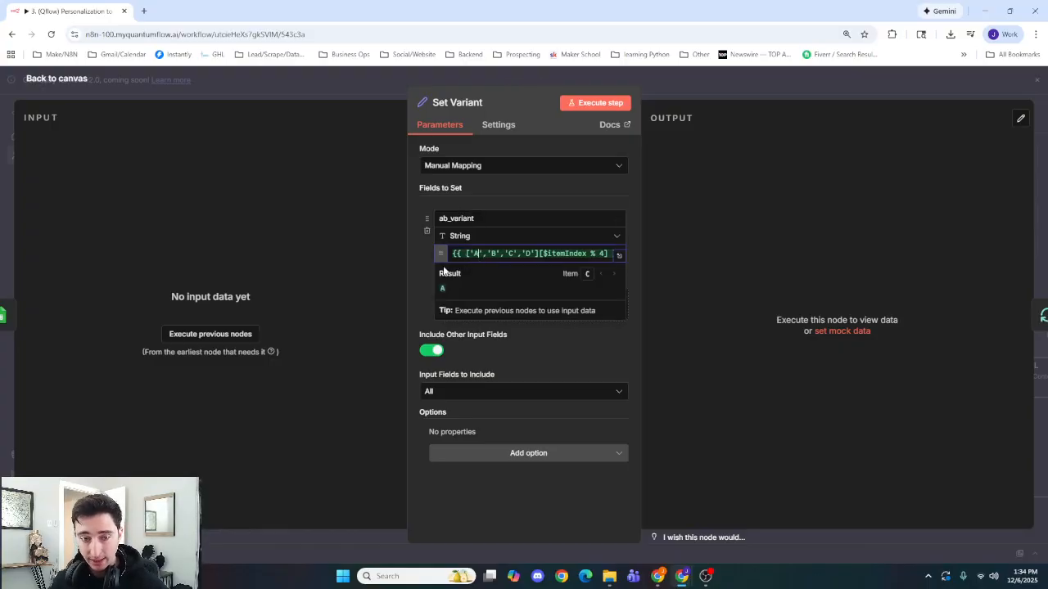
click(494, 253)
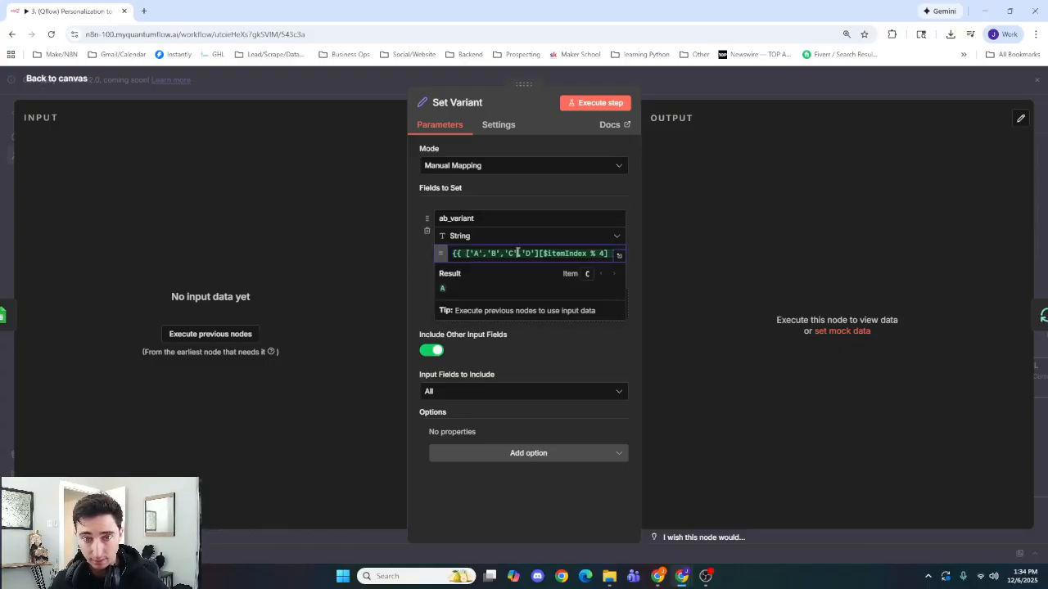
click(409, 265)
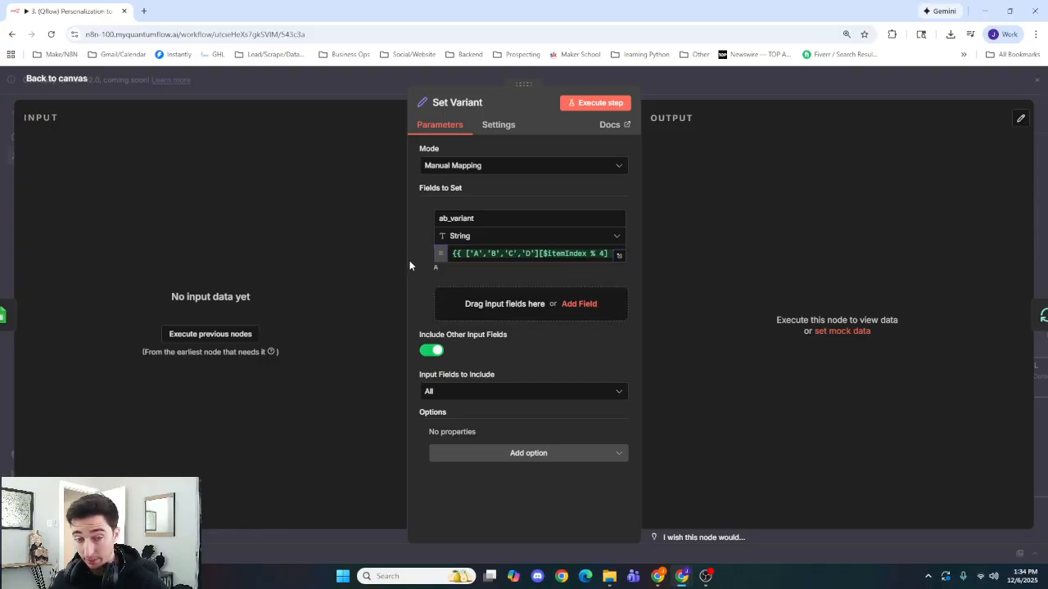
click(304, 77)
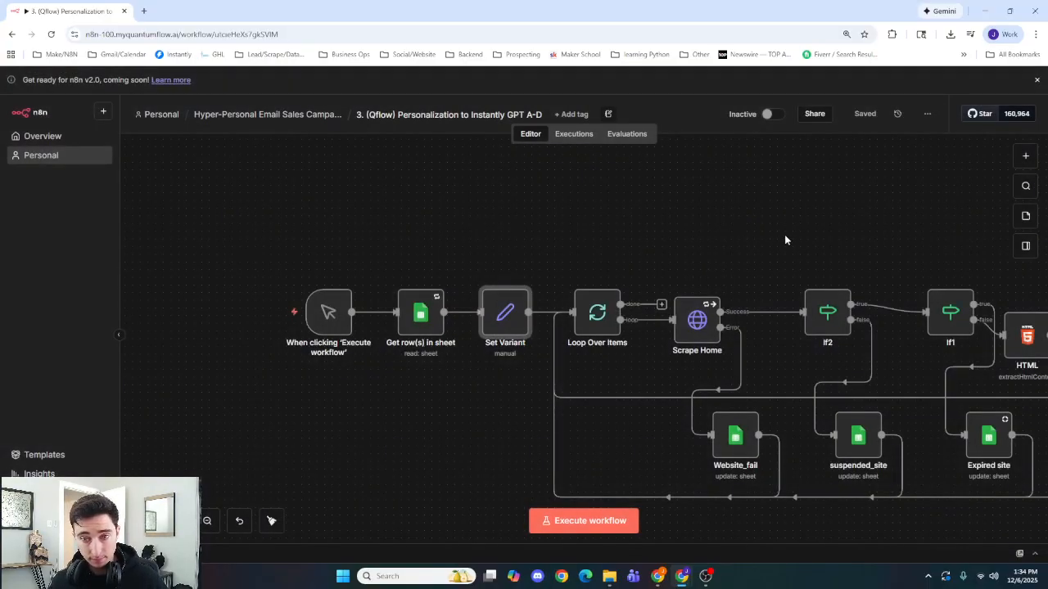
Examine the rest of the workflow from Loop Over Items through the Switch node and its four A-D paths
drag(785, 237, 393, 204)
scroll(642, 228, down, 5)
drag(737, 220, 446, 235)
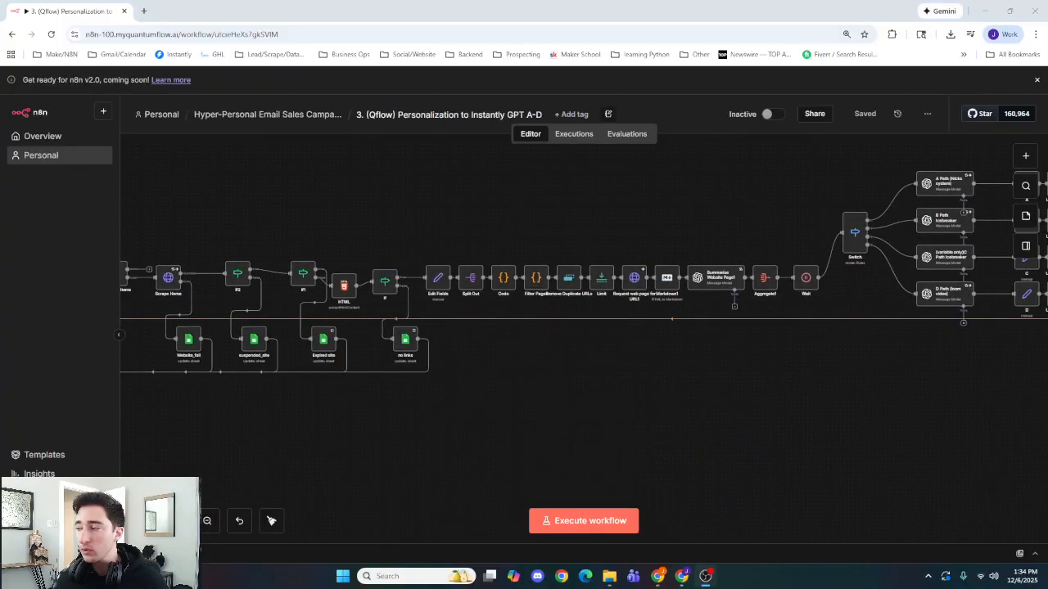
drag(811, 363, 504, 362)
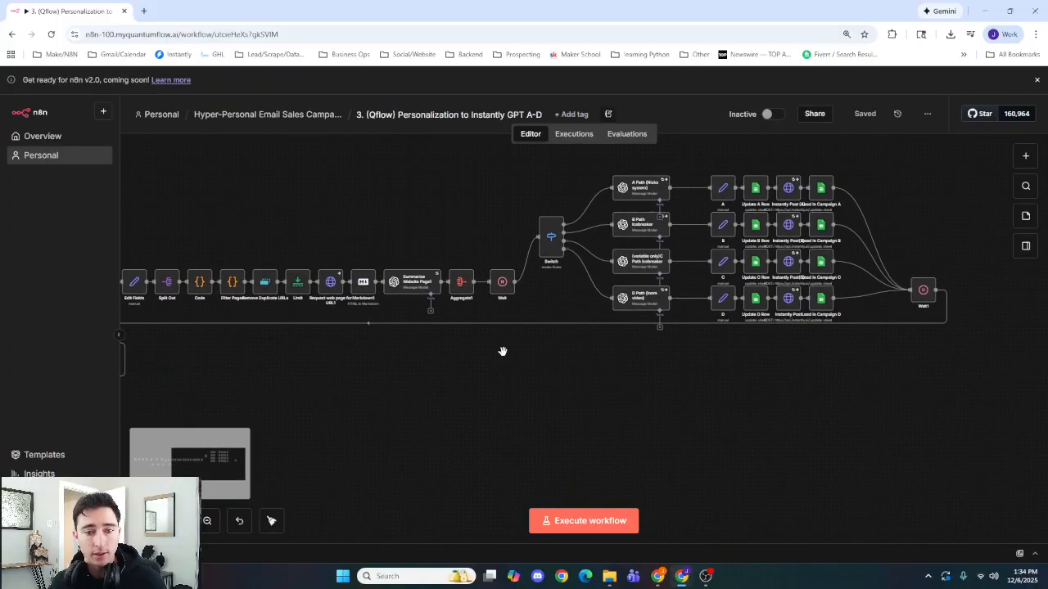
scroll(520, 367, up, 2)
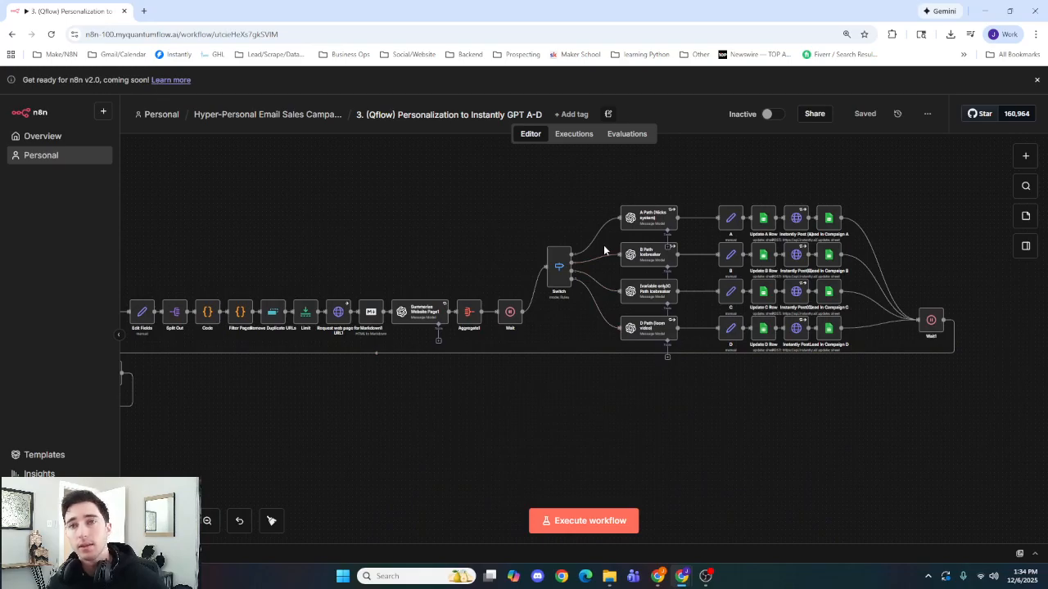
scroll(450, 300, up, 2)
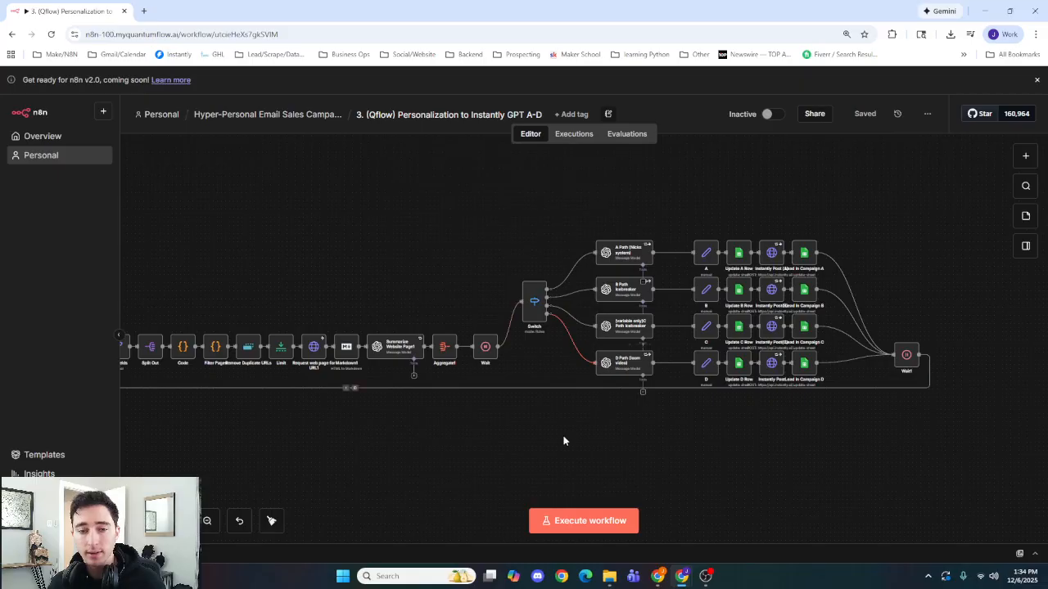
drag(421, 276, 615, 250)
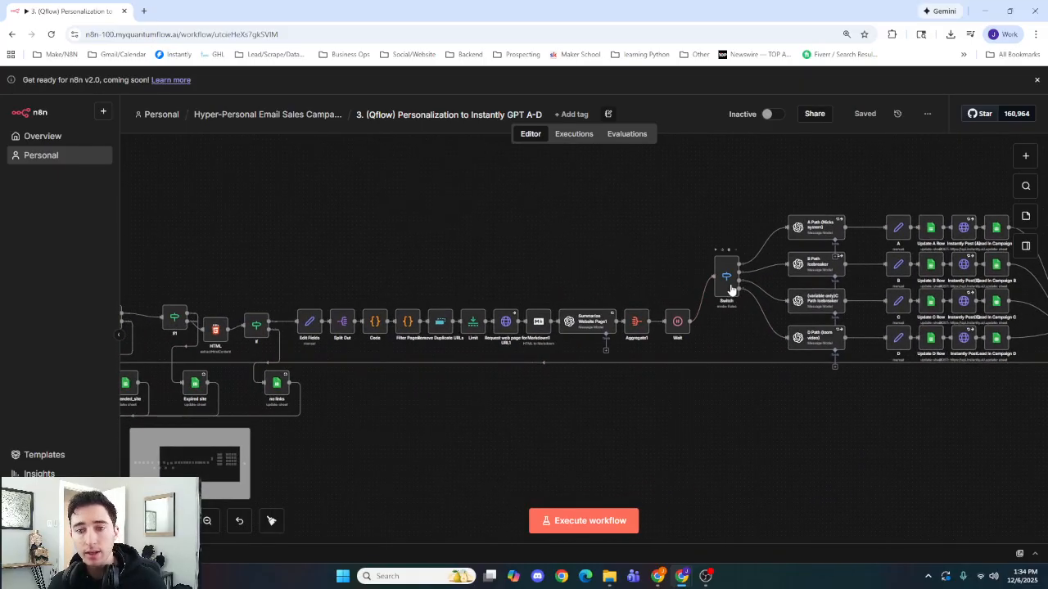
drag(542, 276, 715, 219)
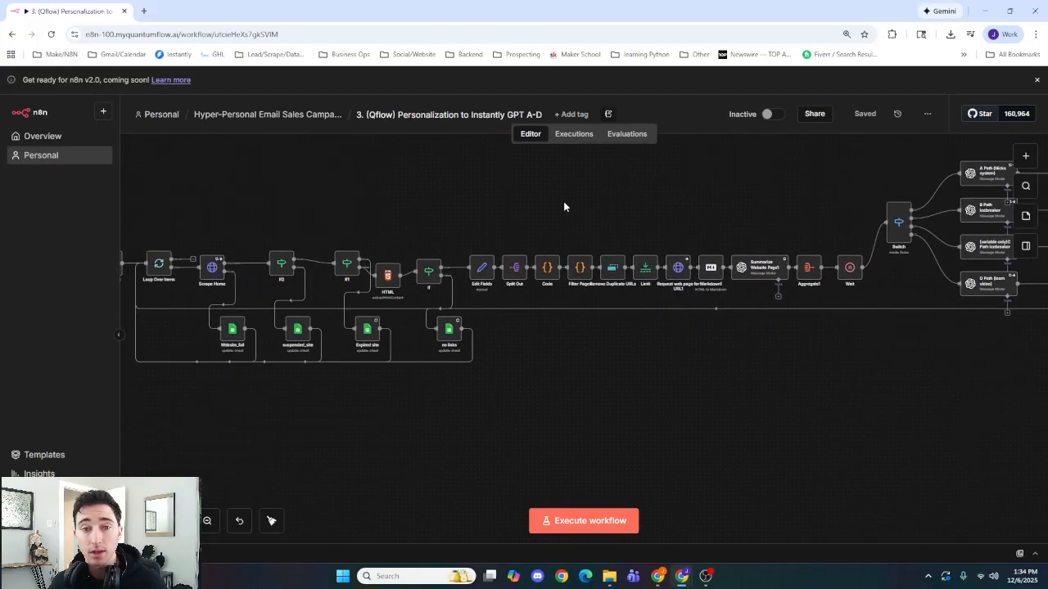
scroll(563, 207, down, 5)
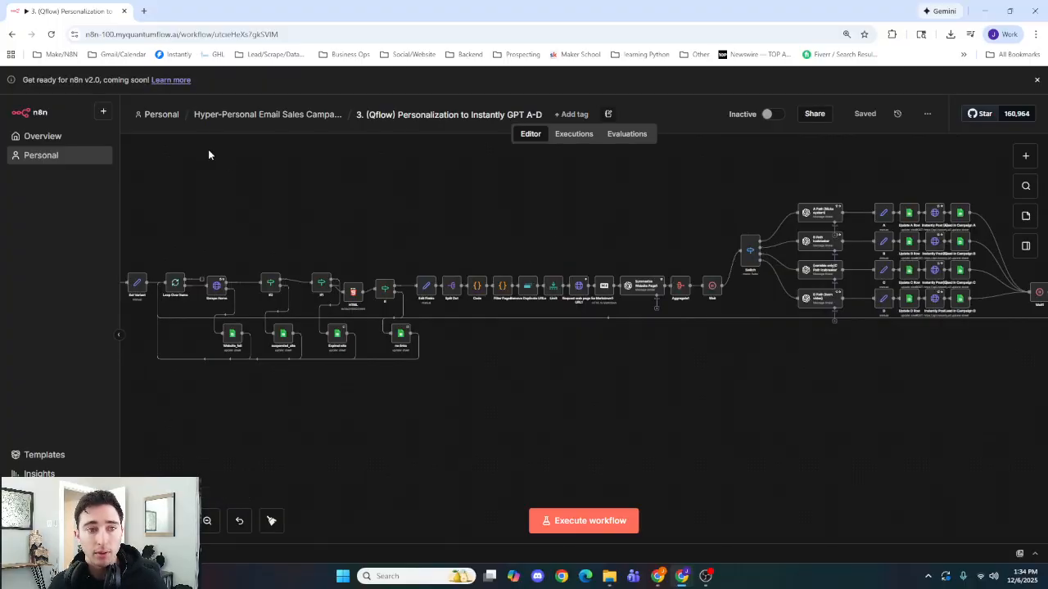
Go back to the Personal project's workflow list and open My workflow 16
click(160, 114)
scroll(319, 327, down, 3)
scroll(339, 352, down, 2)
scroll(364, 303, up, 1)
click(373, 290)
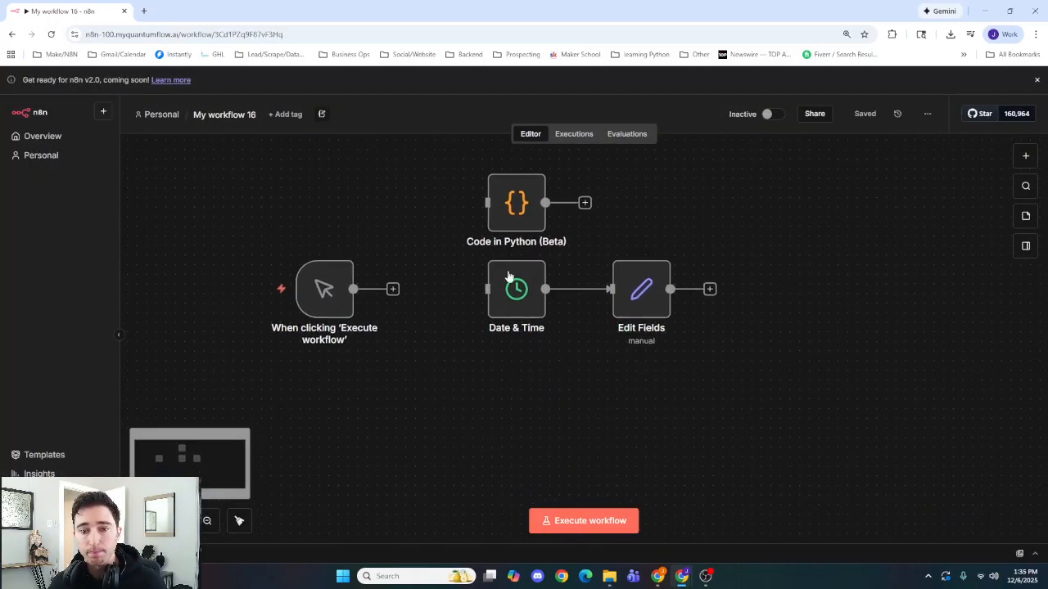
Remove the connection between Date & Time and Edit Fields and place the Edit Fields node directly below Date & Time
click(589, 290)
drag(631, 302, 506, 389)
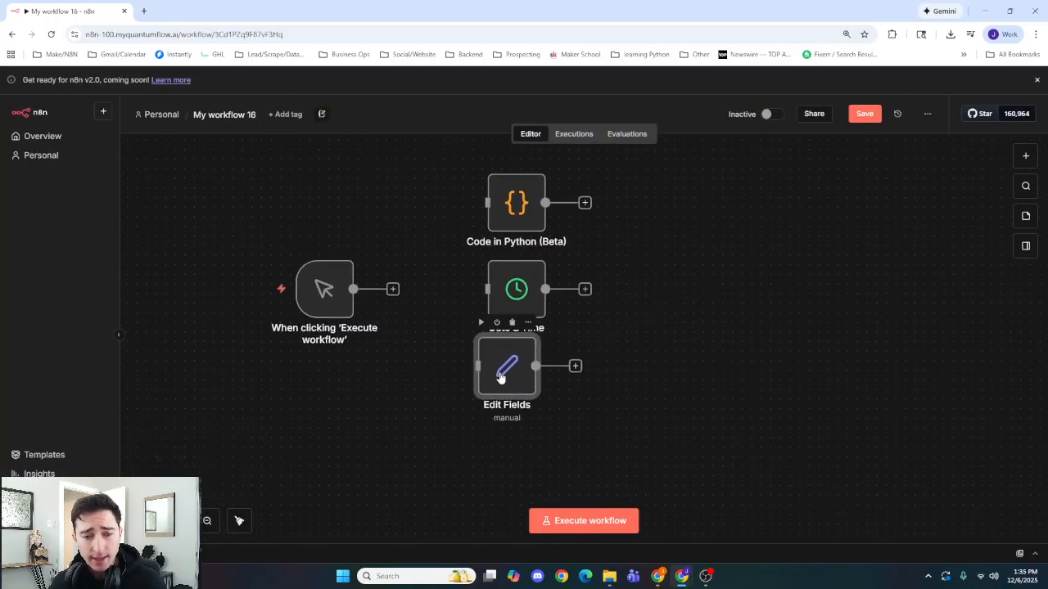
double_click(506, 389)
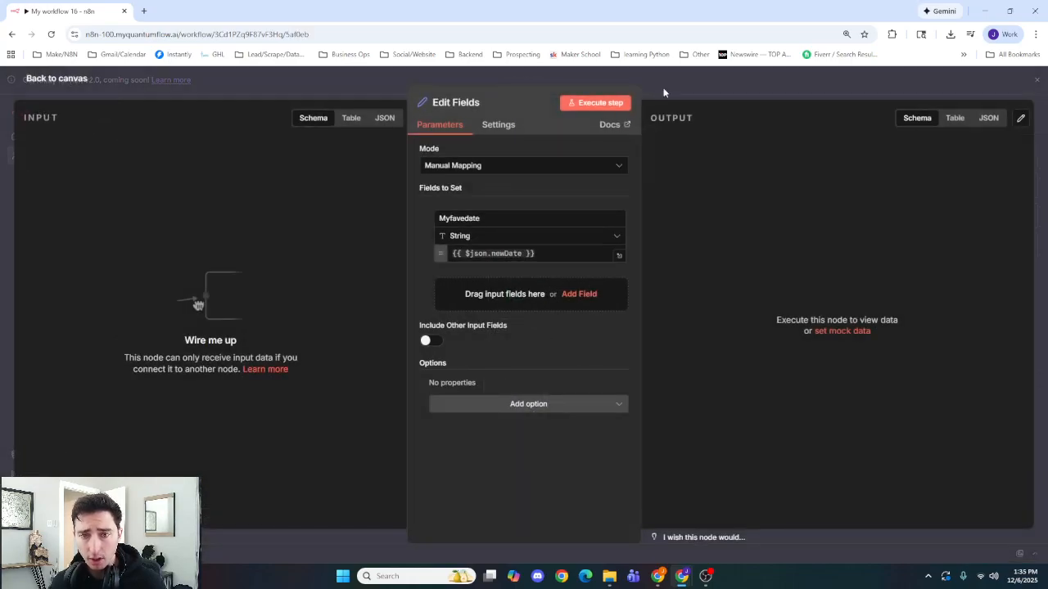
click(686, 79)
drag(706, 369, 685, 290)
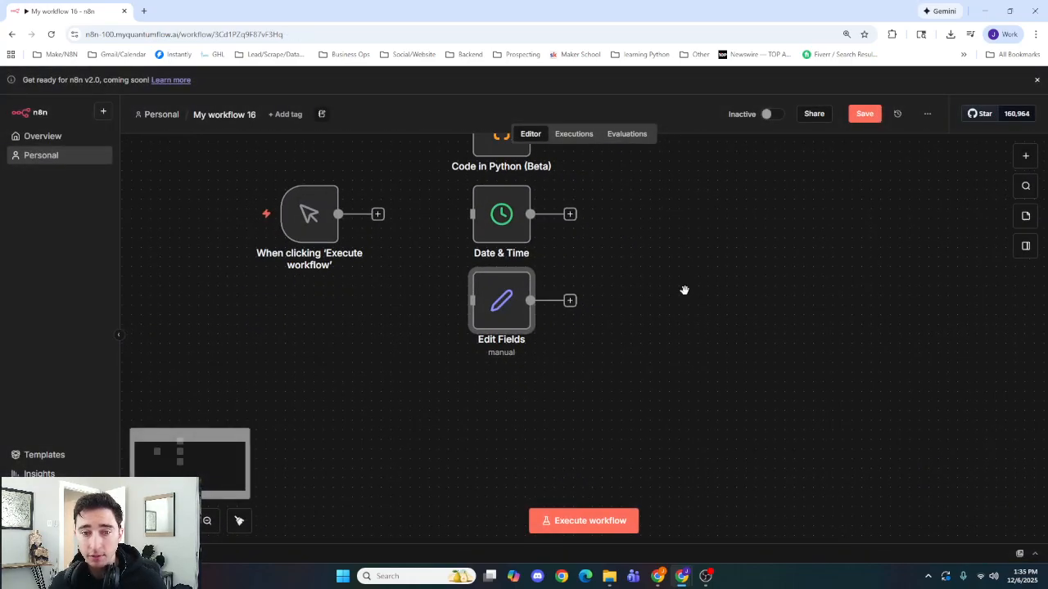
Review the Edit Fields node's parameters, including the Include Other Input Fields option, and return to the canvas
double_click(504, 305)
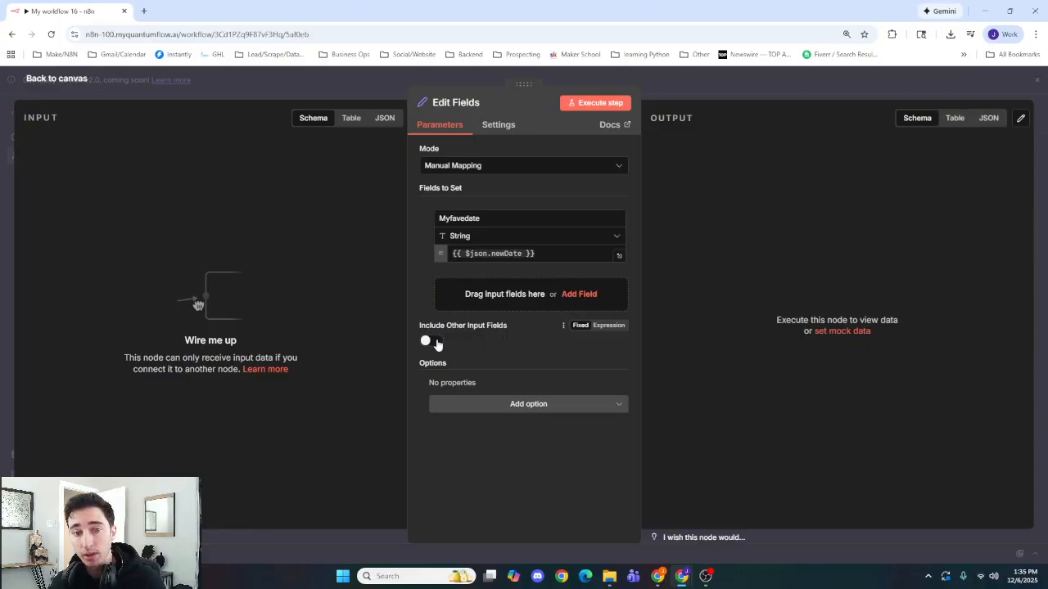
click(710, 89)
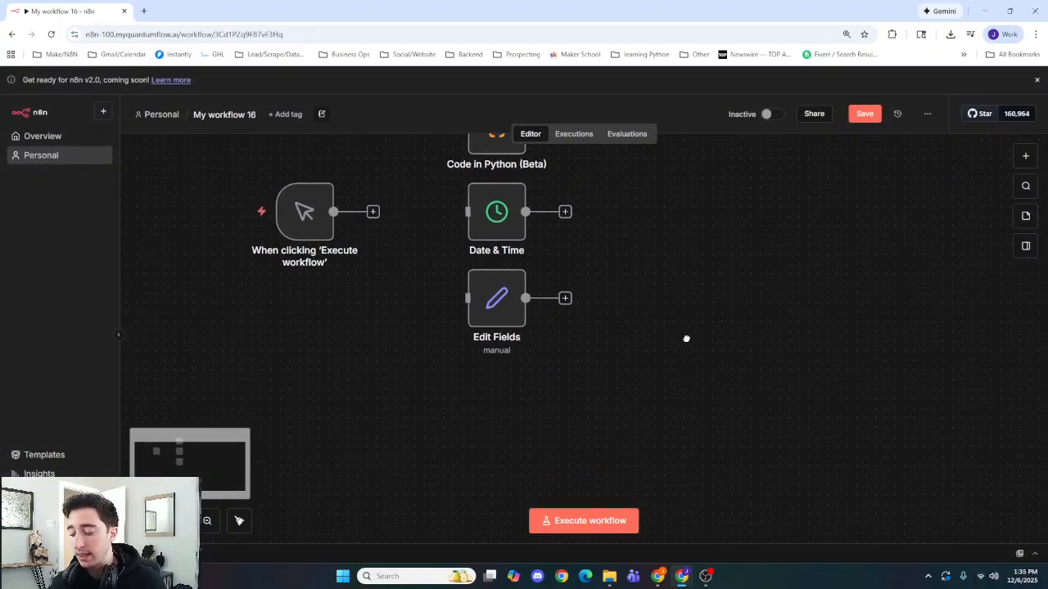
drag(685, 337, 725, 341)
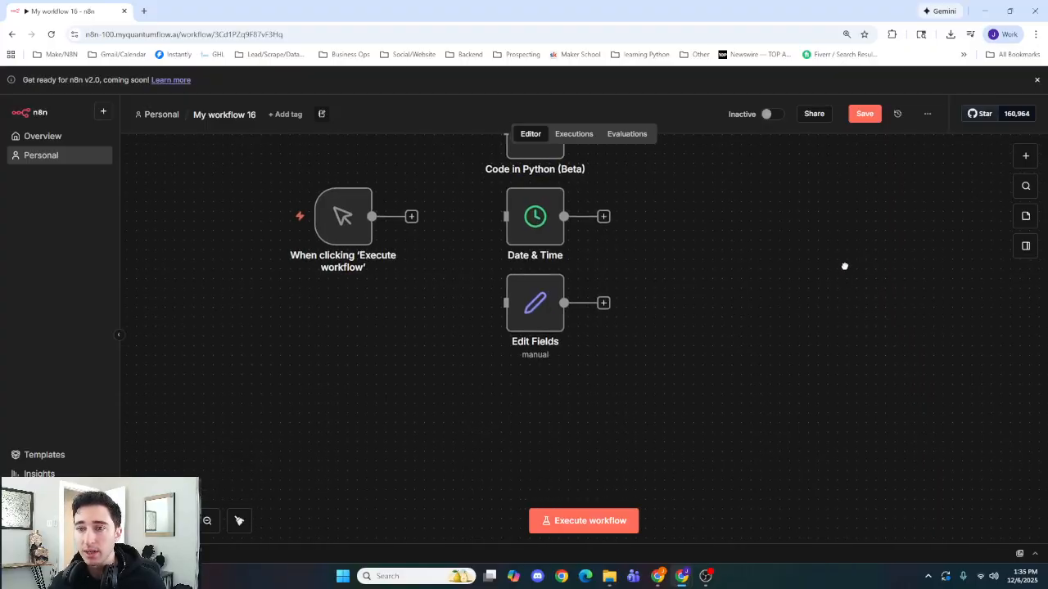
Add a Filter node from the data transformation nodes and place it directly below the Edit Fields node
drag(848, 272, 810, 215)
click(1026, 155)
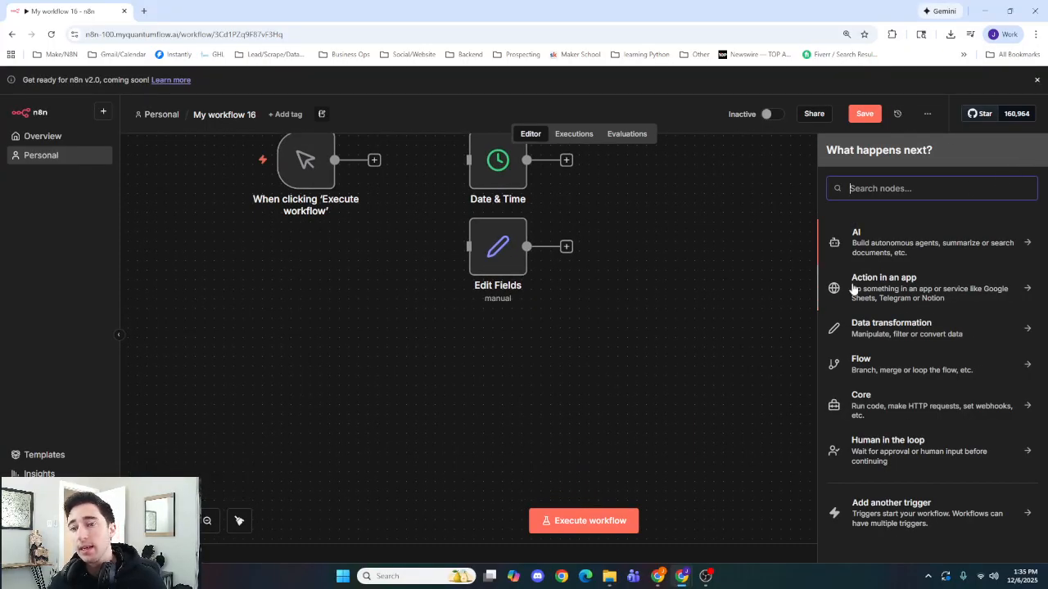
click(904, 335)
scroll(917, 373, down, 1)
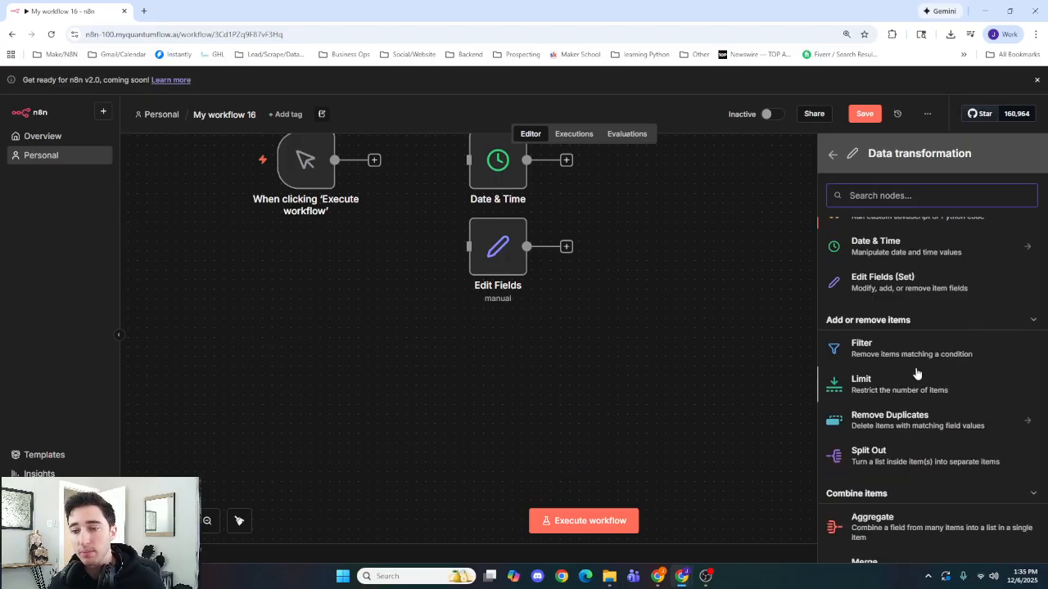
click(901, 352)
click(810, 91)
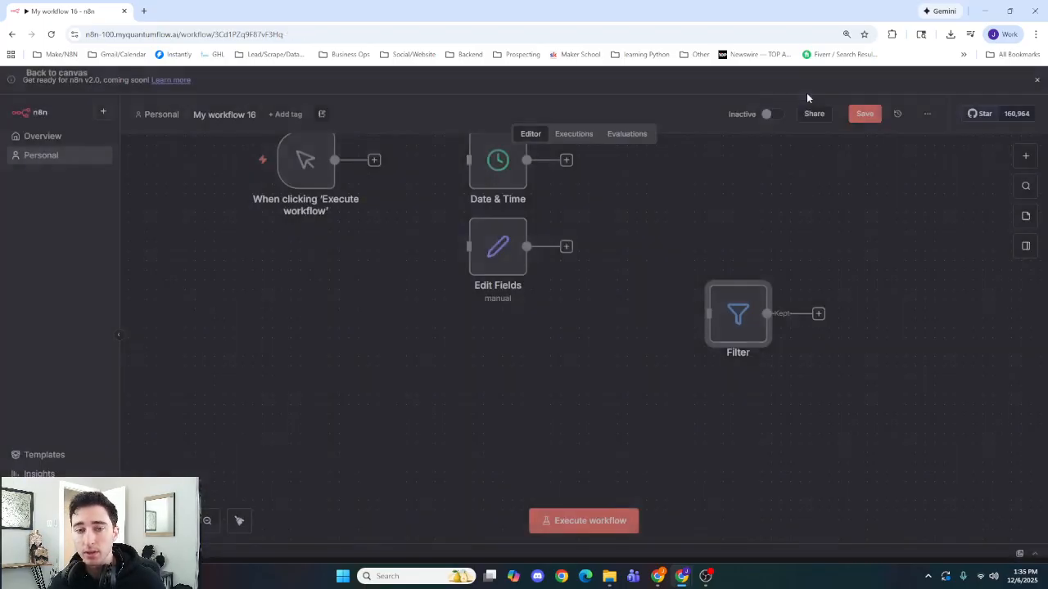
drag(737, 340, 498, 378)
double_click(508, 359)
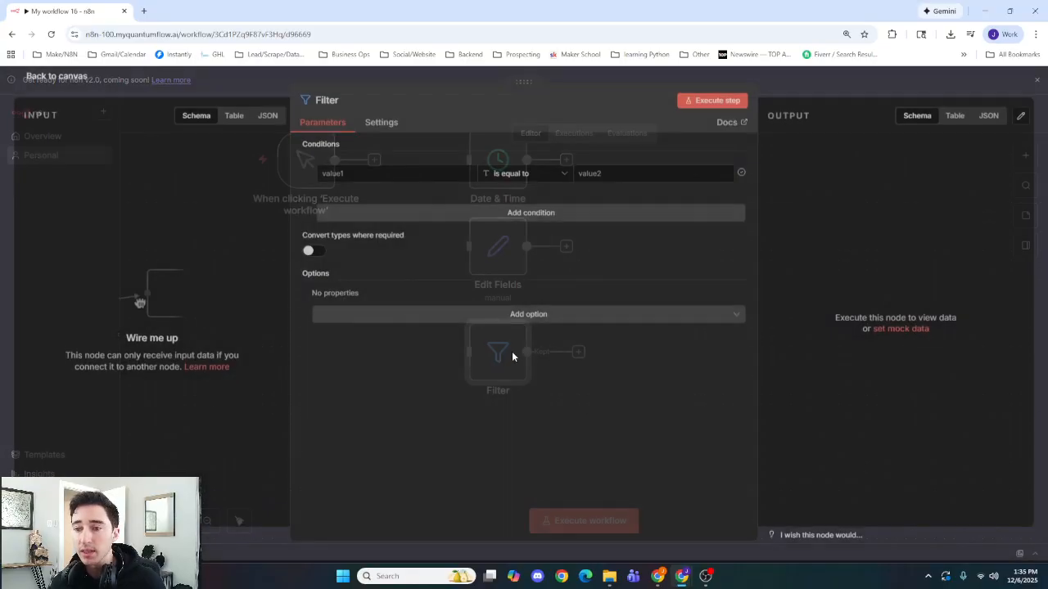
click(814, 94)
click(1023, 159)
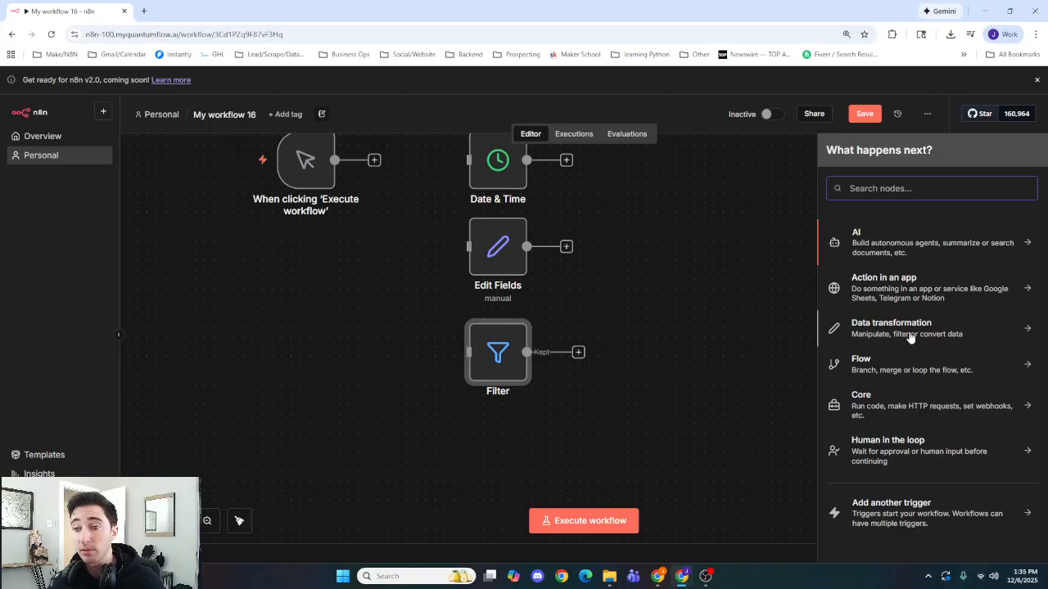
click(714, 342)
Set the Filter node's condition to X is equal to X and return to the canvas
drag(493, 421, 571, 401)
double_click(570, 350)
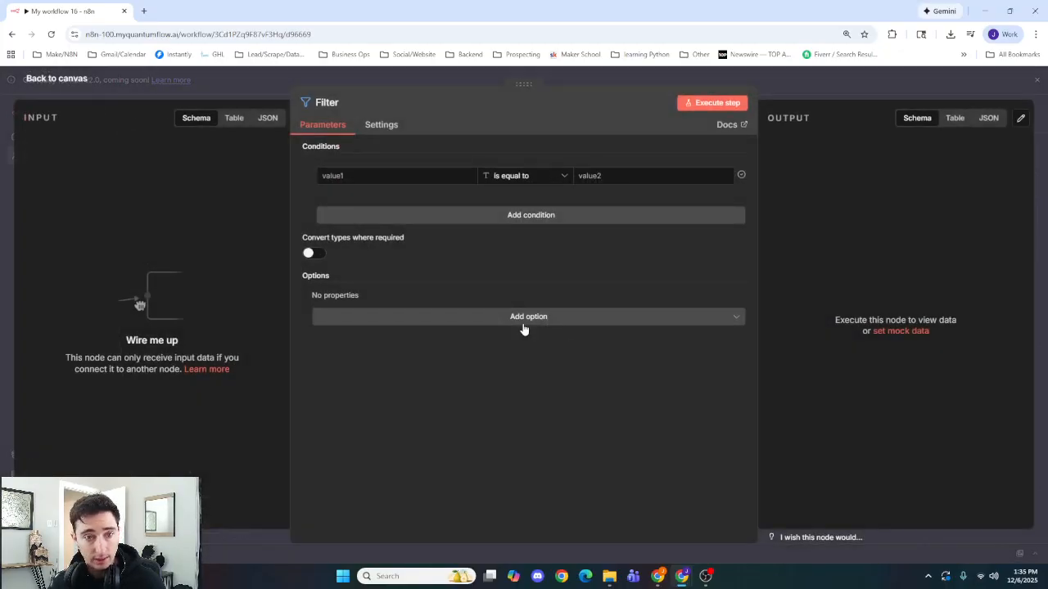
click(369, 176)
text(X)
click(591, 175)
text(X)
click(586, 194)
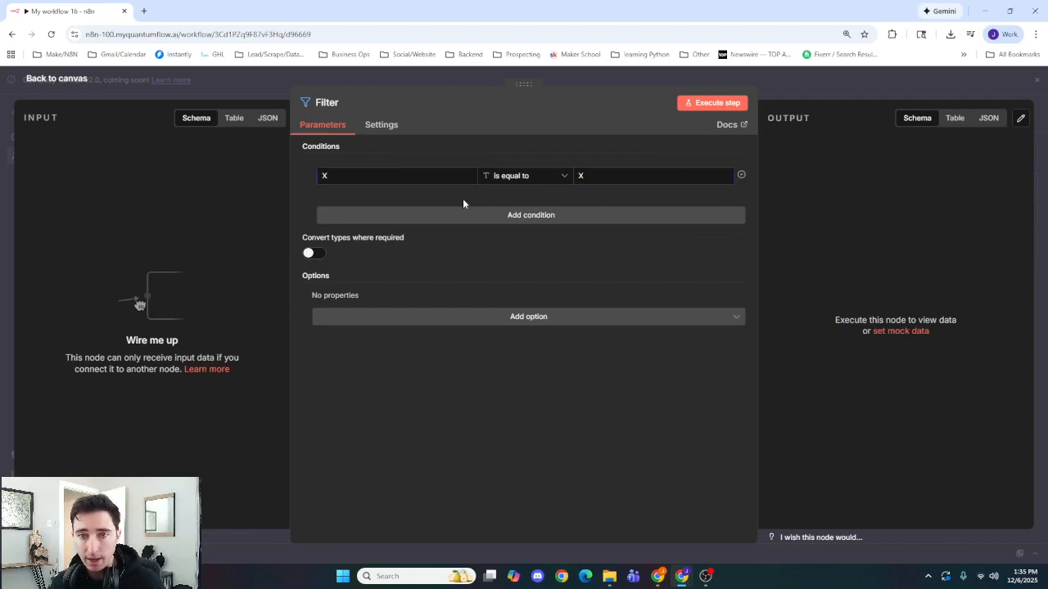
click(674, 79)
Add a Limit node from the data transformation nodes after the Filter node and return to the canvas
click(1025, 156)
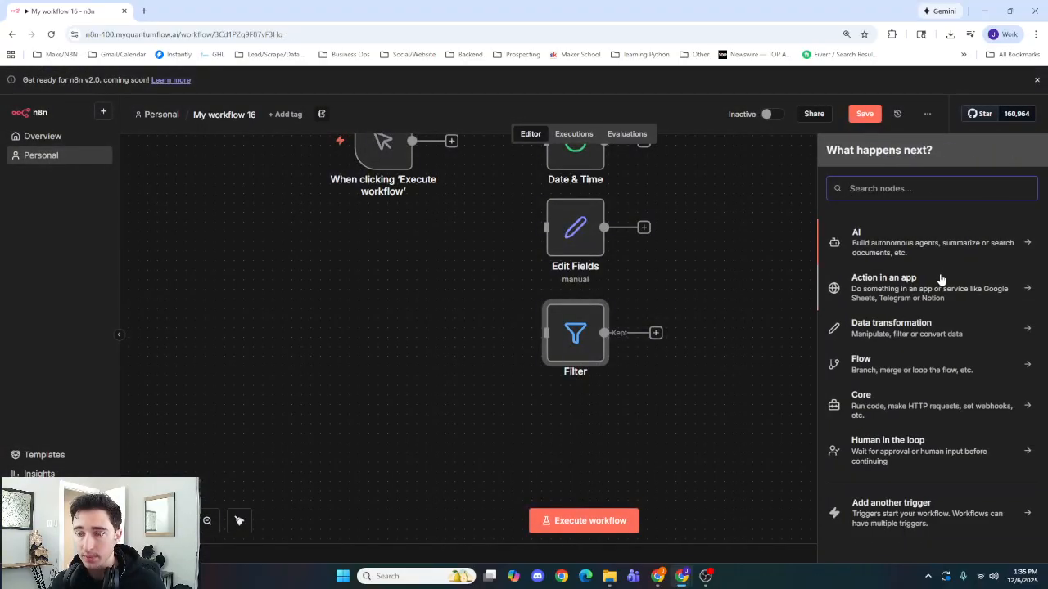
click(915, 335)
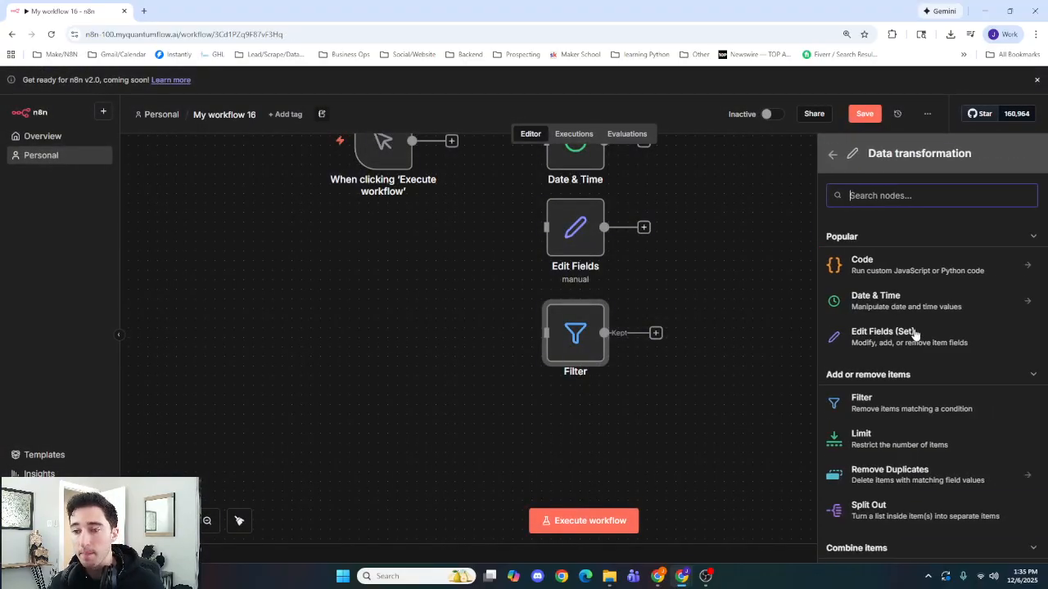
scroll(911, 361, down, 2)
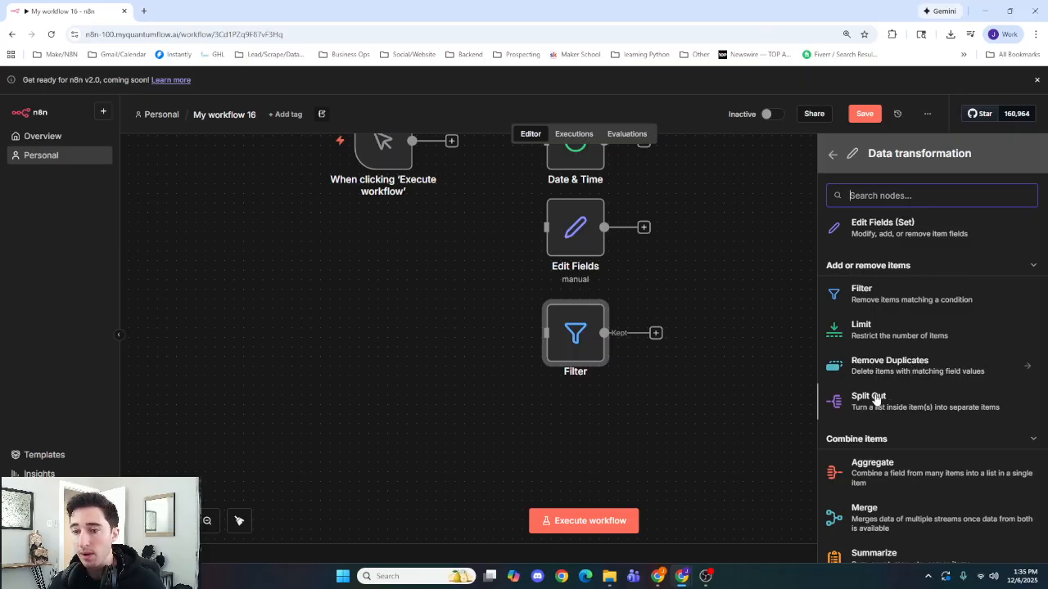
click(891, 336)
click(723, 81)
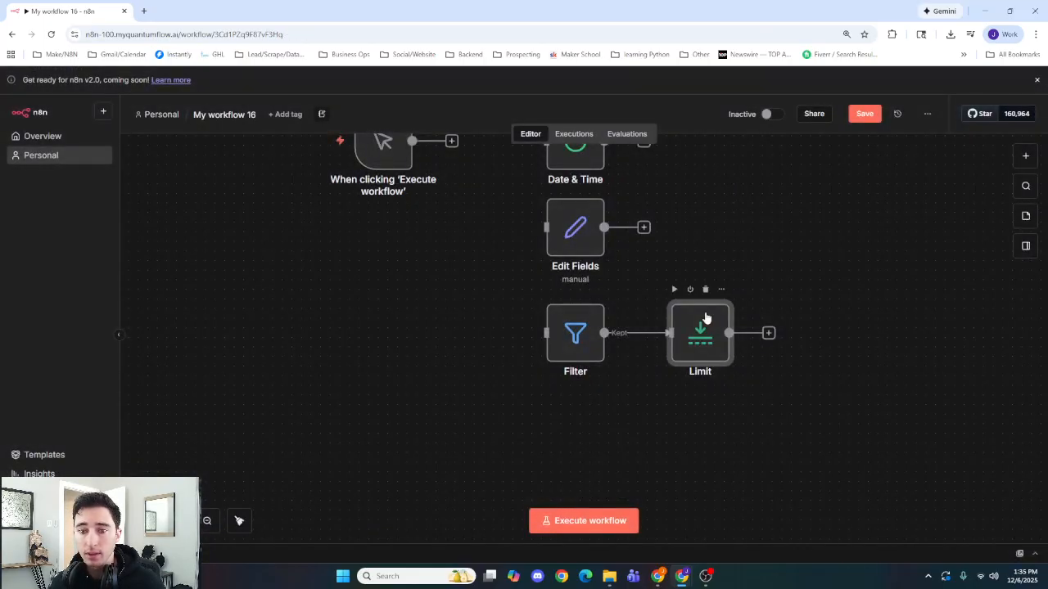
Detach the Limit node from the Filter node, place it directly below, and review its parameters
click(646, 334)
drag(682, 336, 625, 442)
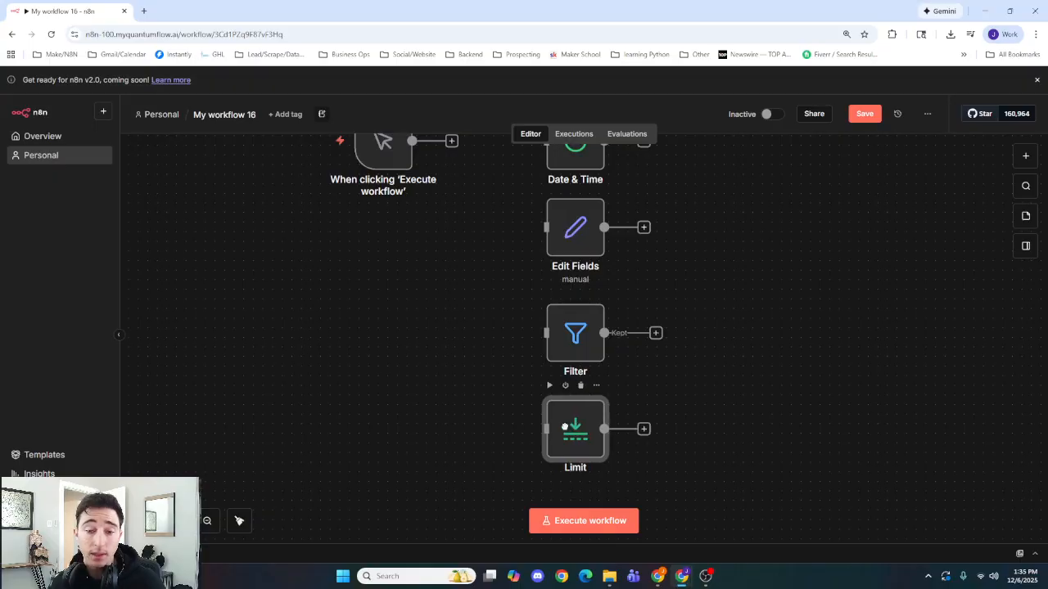
drag(701, 393, 692, 293)
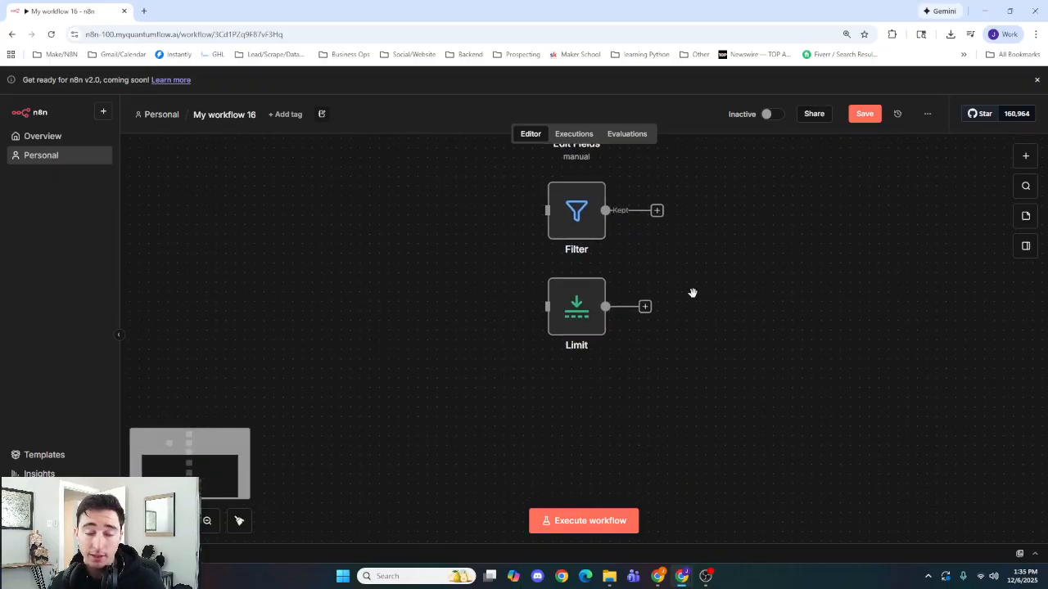
double_click(591, 328)
click(752, 85)
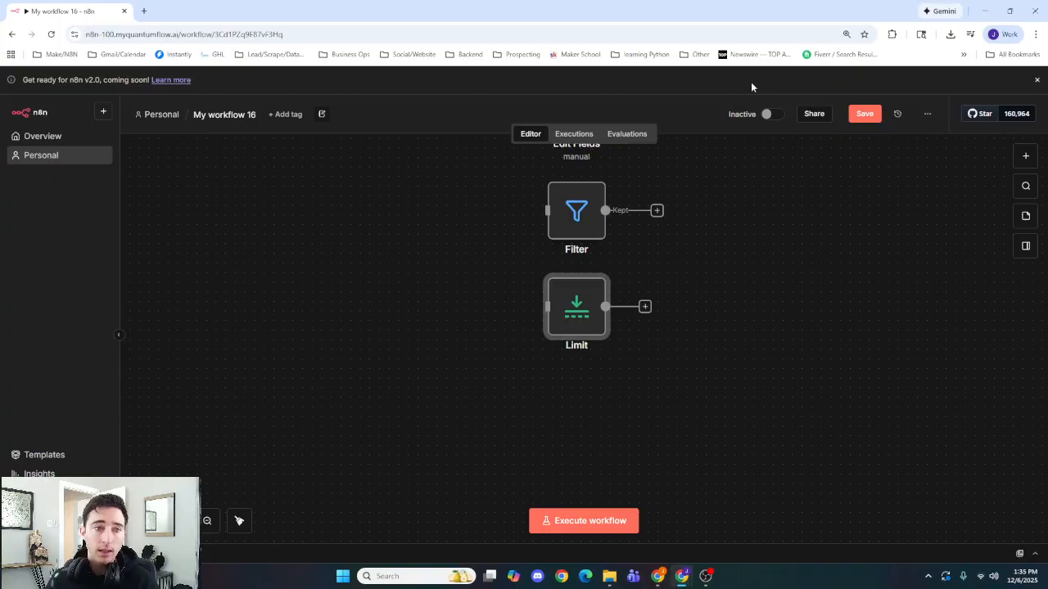
Save My workflow 16 and open the 1. (Qflow) Target Companies workflow from the Hyper-Personal Email Sales Campaign folder
click(166, 115)
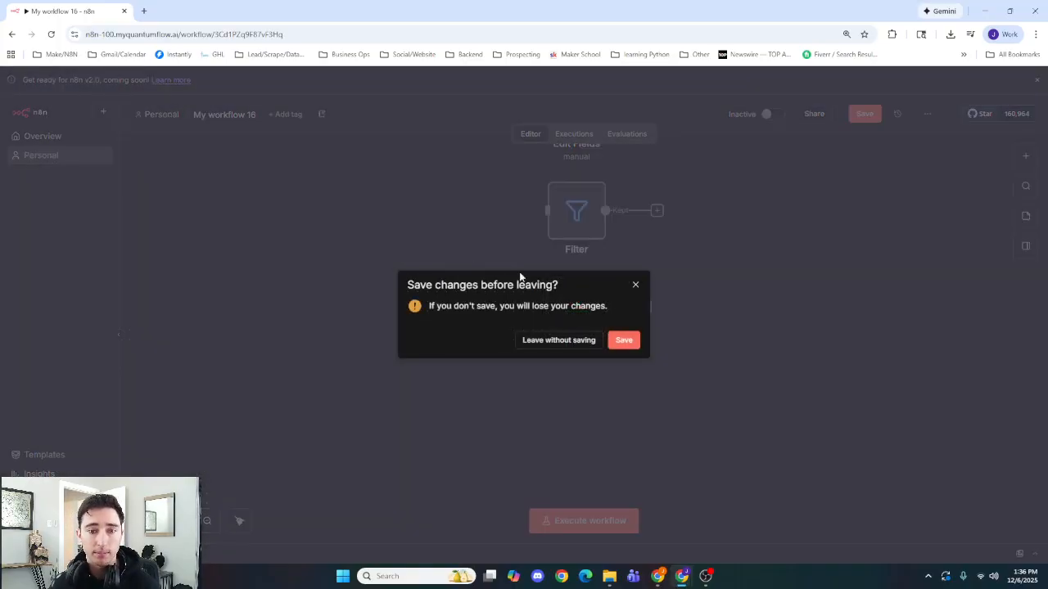
click(626, 340)
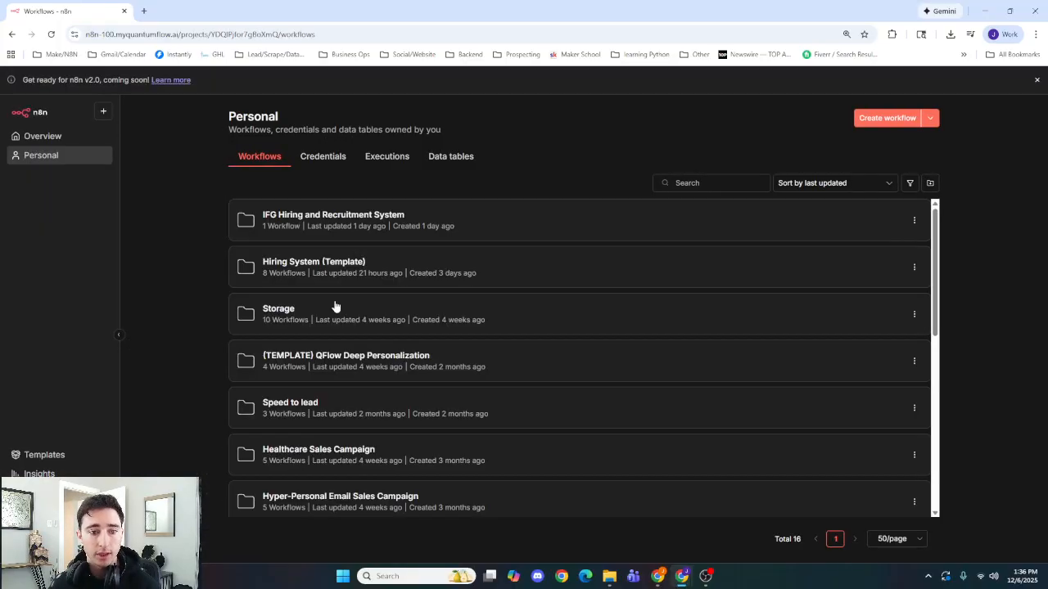
click(357, 226)
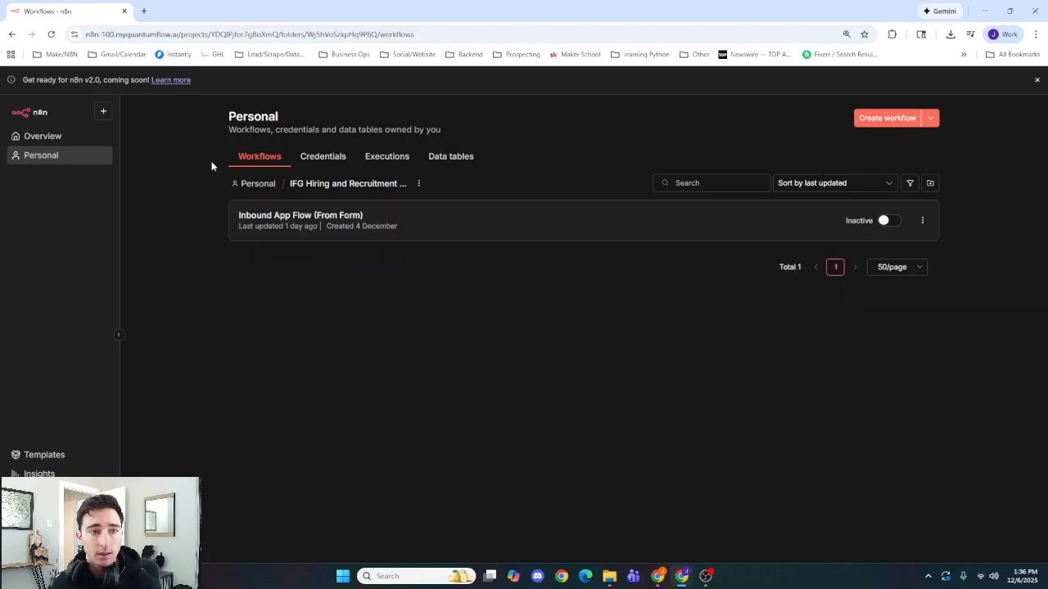
click(254, 187)
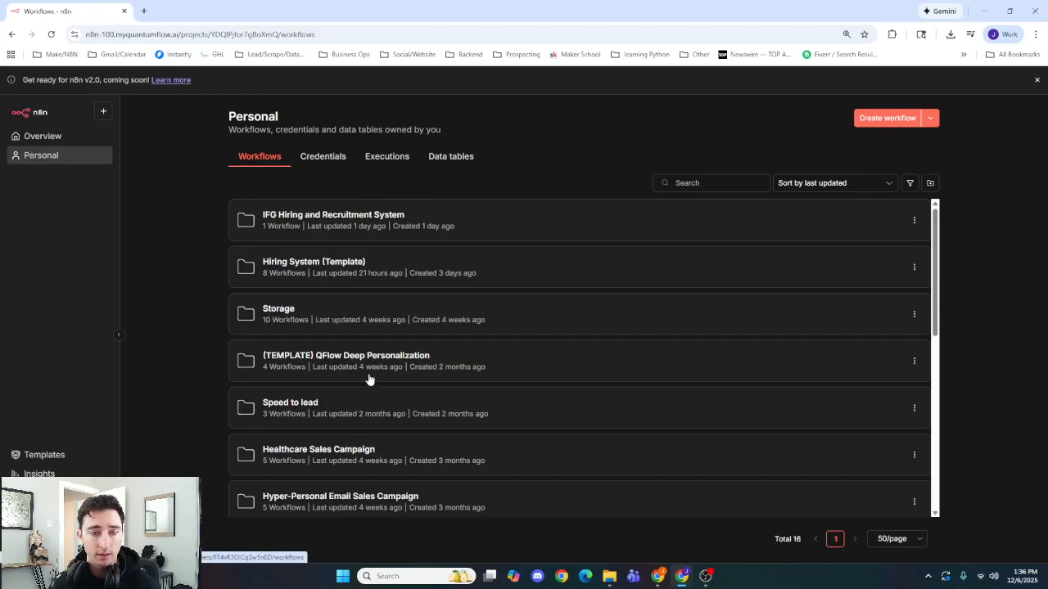
click(371, 507)
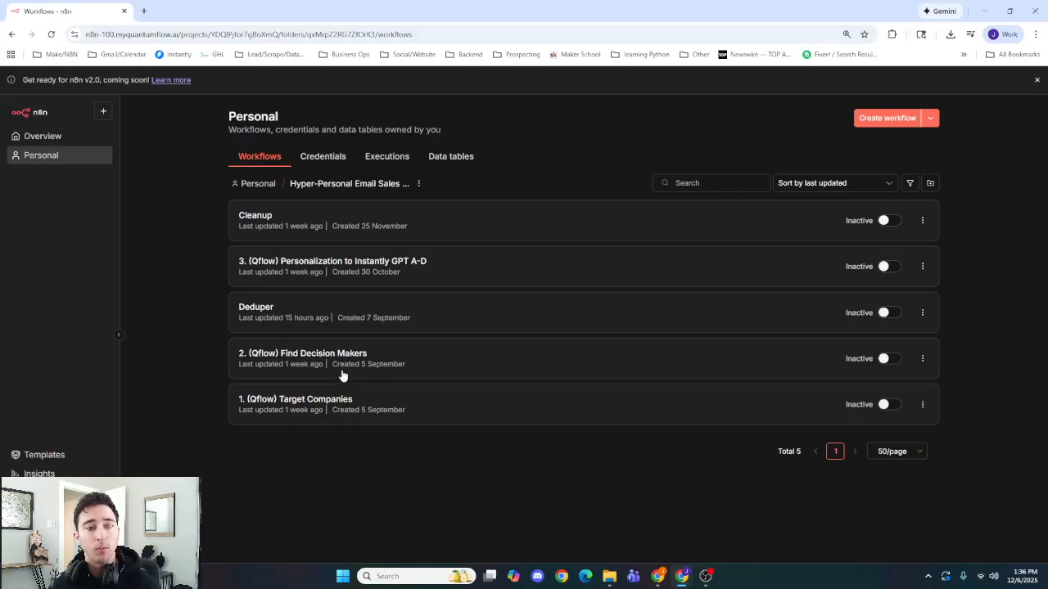
click(338, 407)
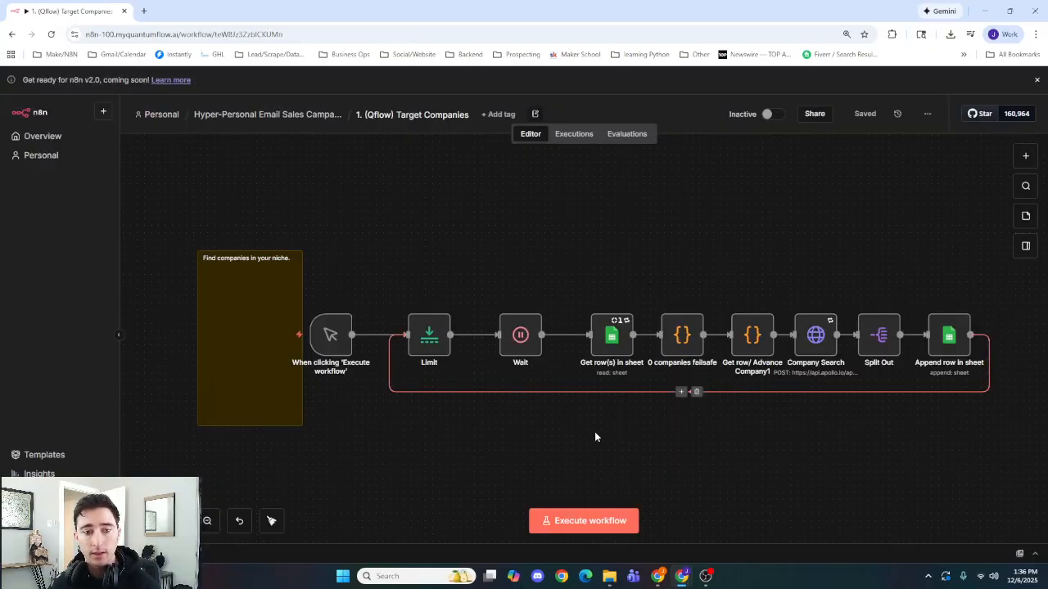
Review the Limit node's Max Items and Keep parameters in the Target Companies loop and return to the canvas
drag(573, 446, 449, 412)
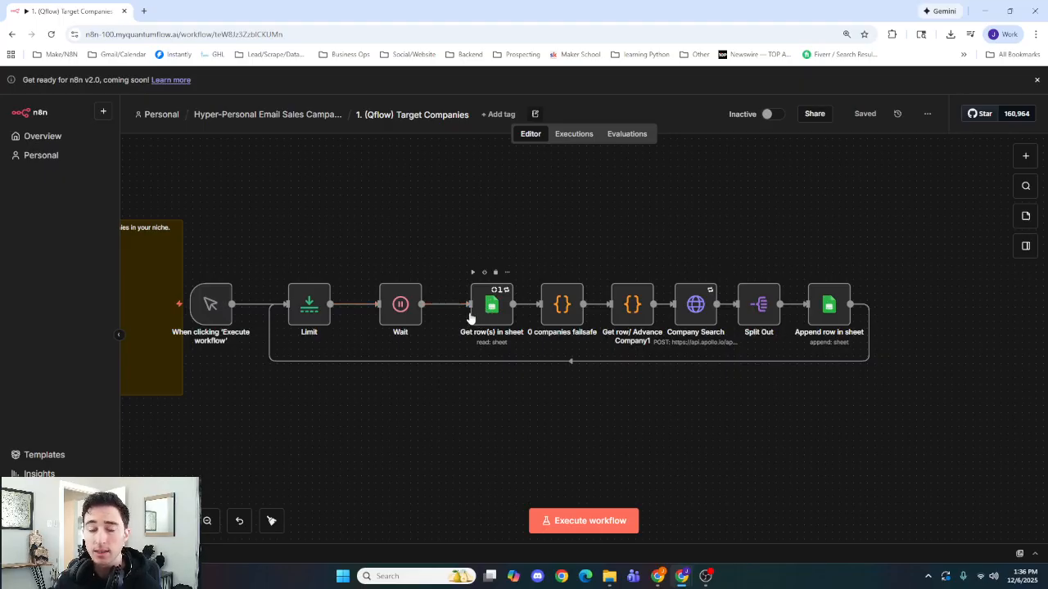
double_click(319, 309)
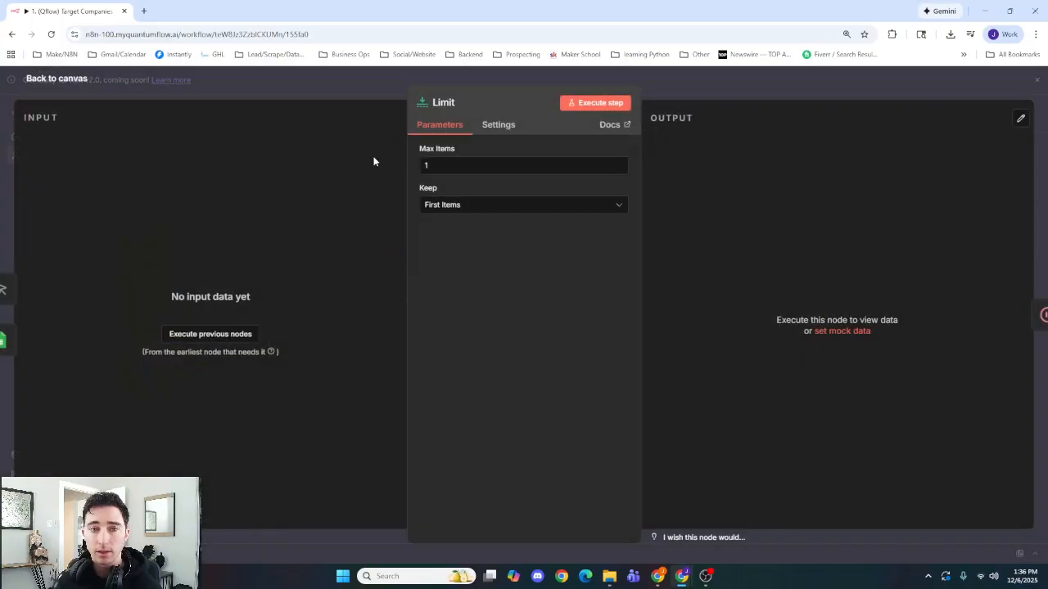
click(374, 87)
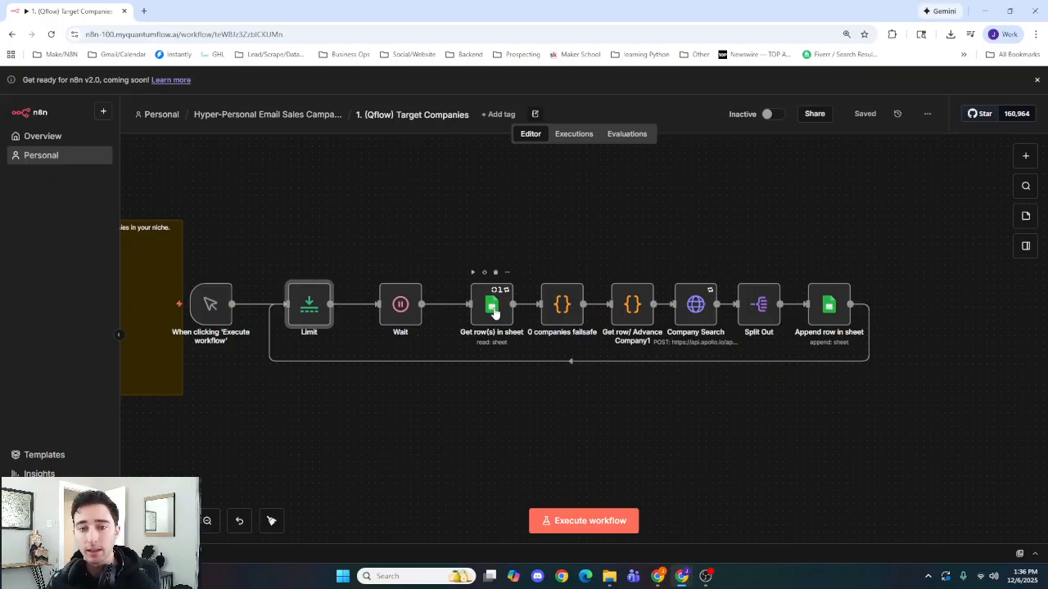
click(563, 249)
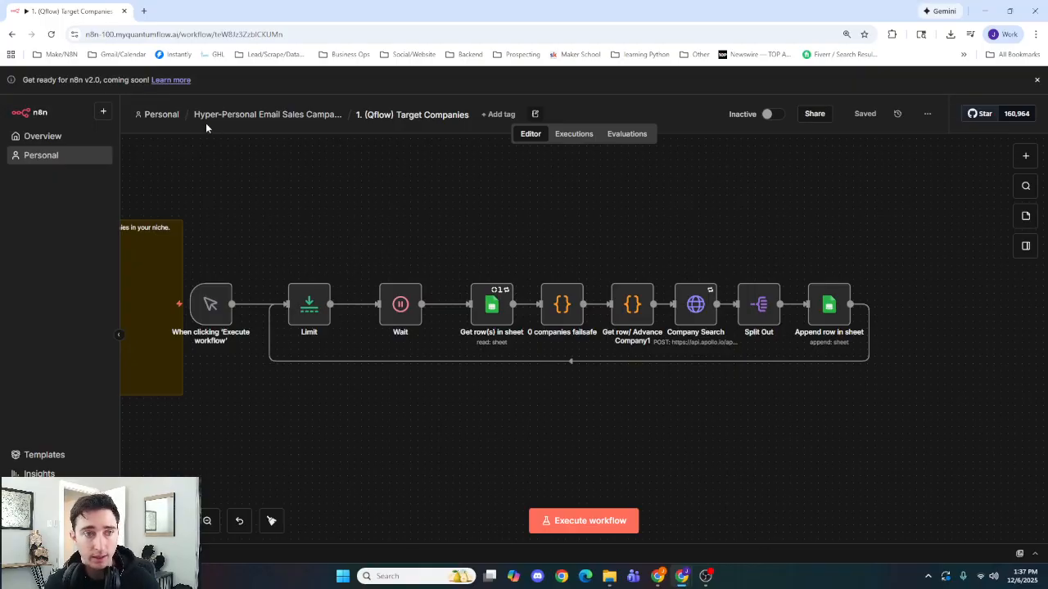
Open the 3. (Qflow) Personalization to Instantly GPT A-D workflow from the Hyper-Personal Email Sales Campaign folder
click(159, 114)
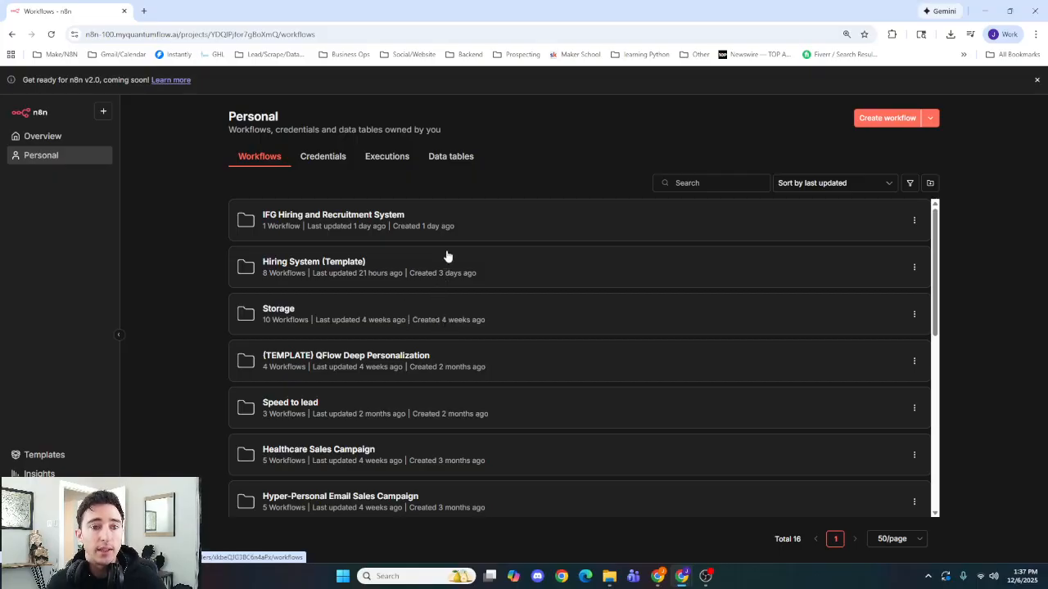
scroll(426, 319, down, 3)
scroll(411, 364, up, 3)
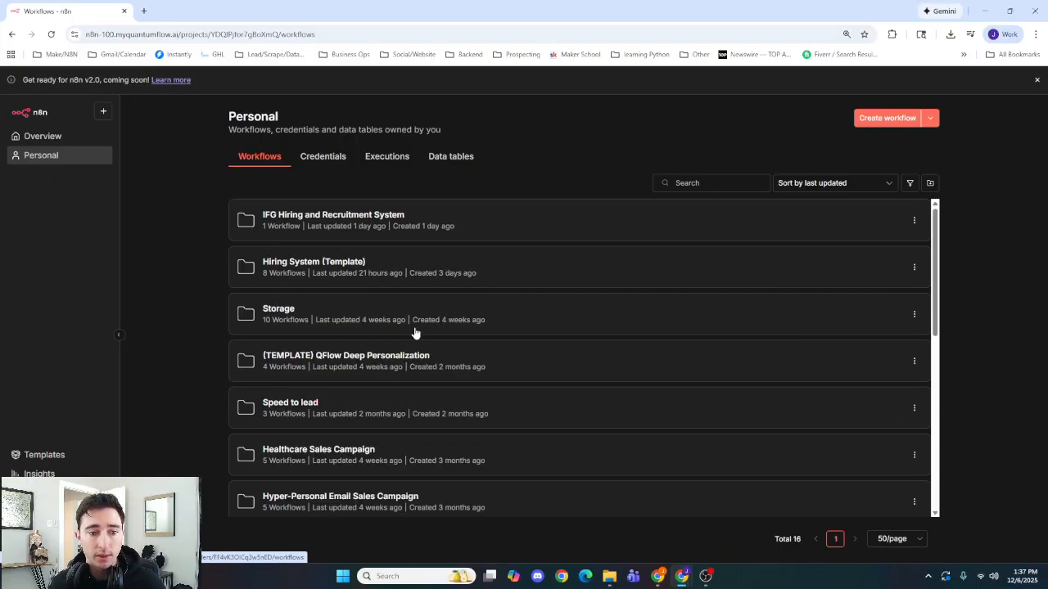
click(406, 496)
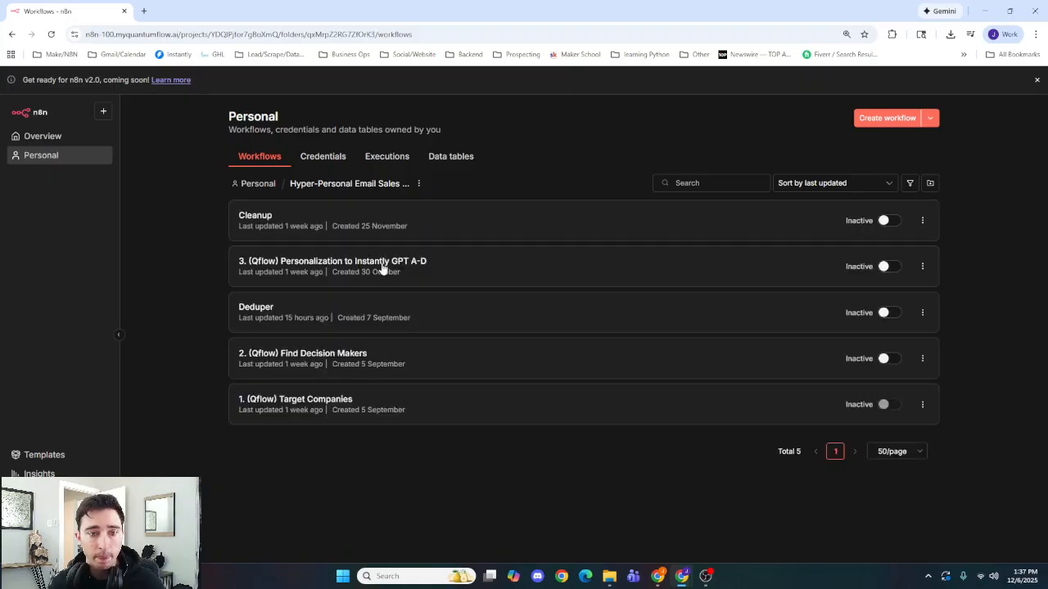
click(383, 269)
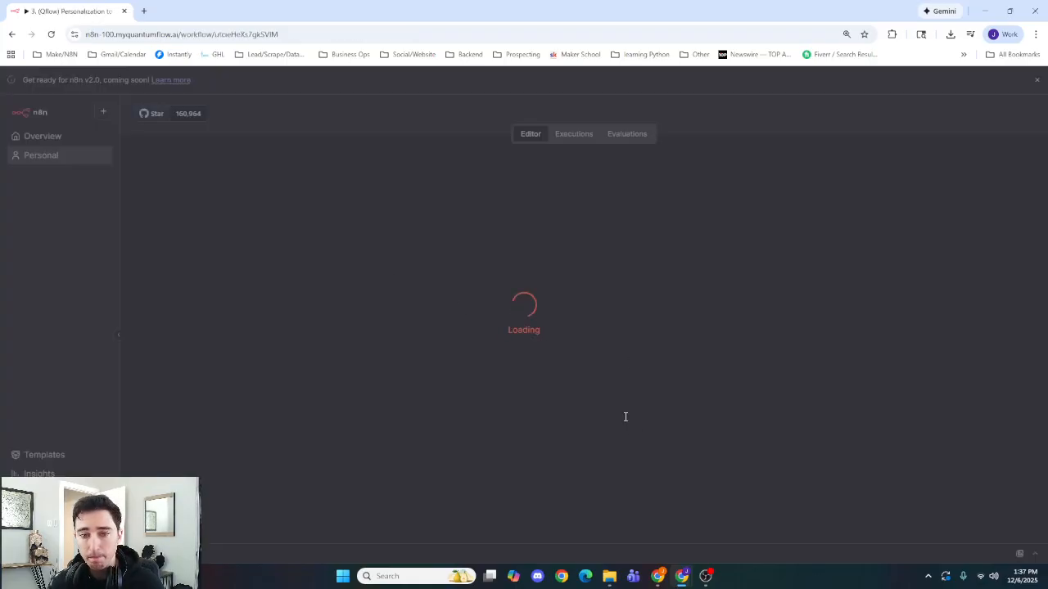
scroll(552, 389, up, 5)
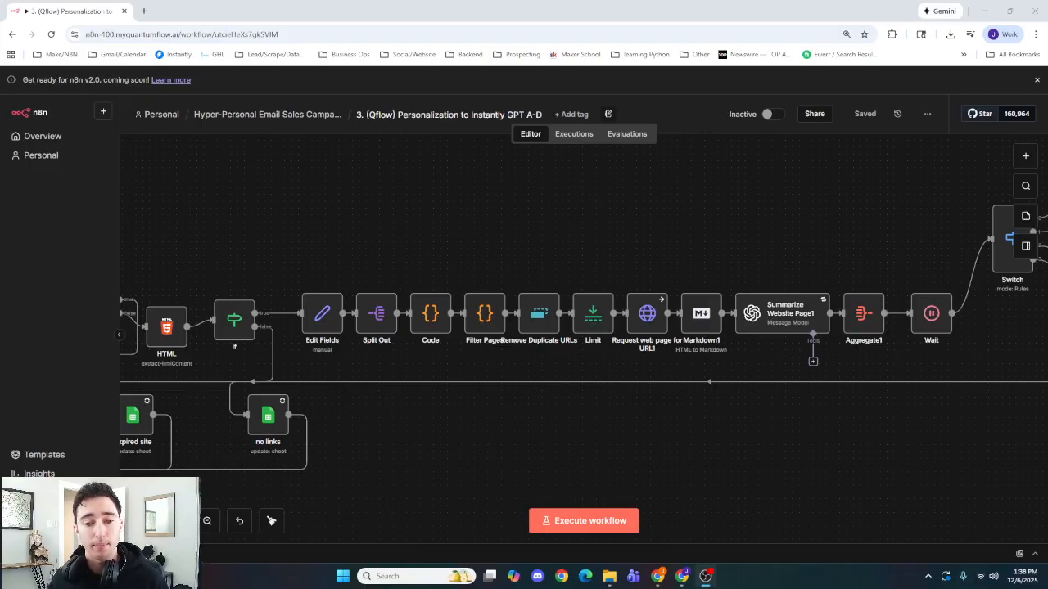
Check the Max Items setting of the Limit node that follows Remove Duplicate URLs and return to the canvas
double_click(594, 316)
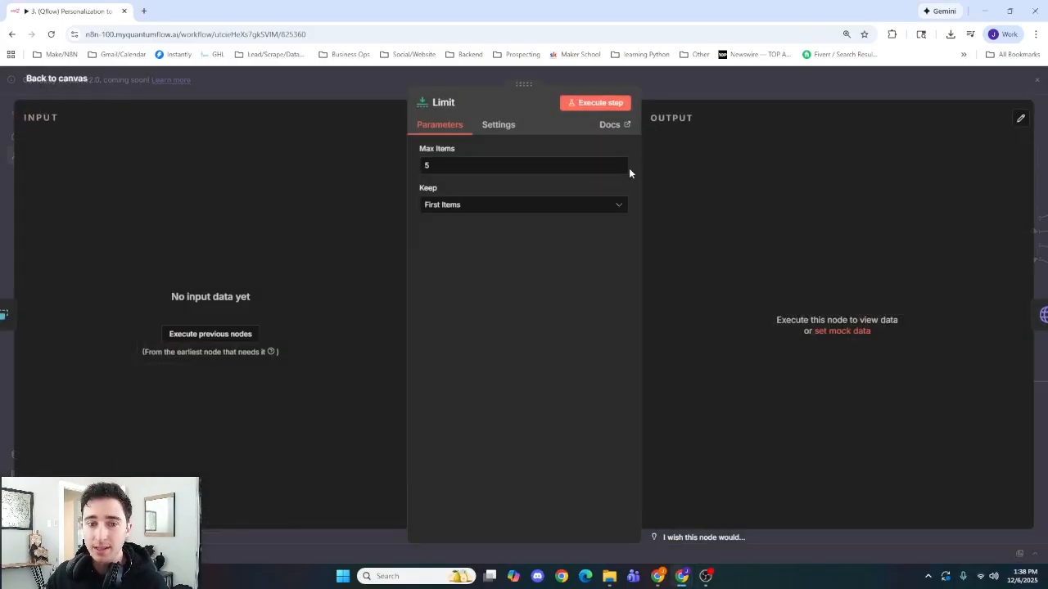
click(459, 164)
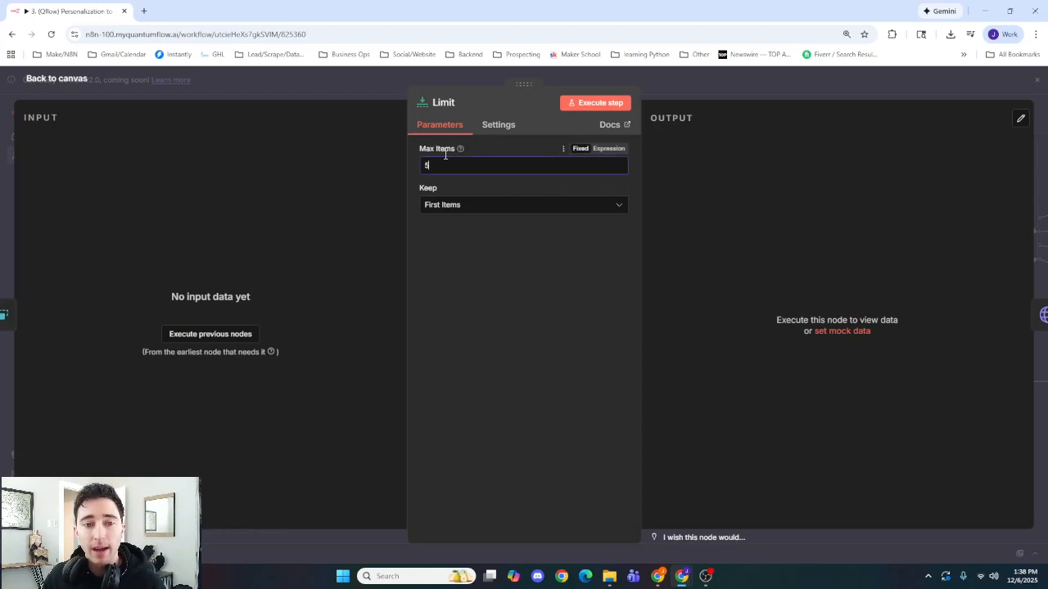
click(385, 83)
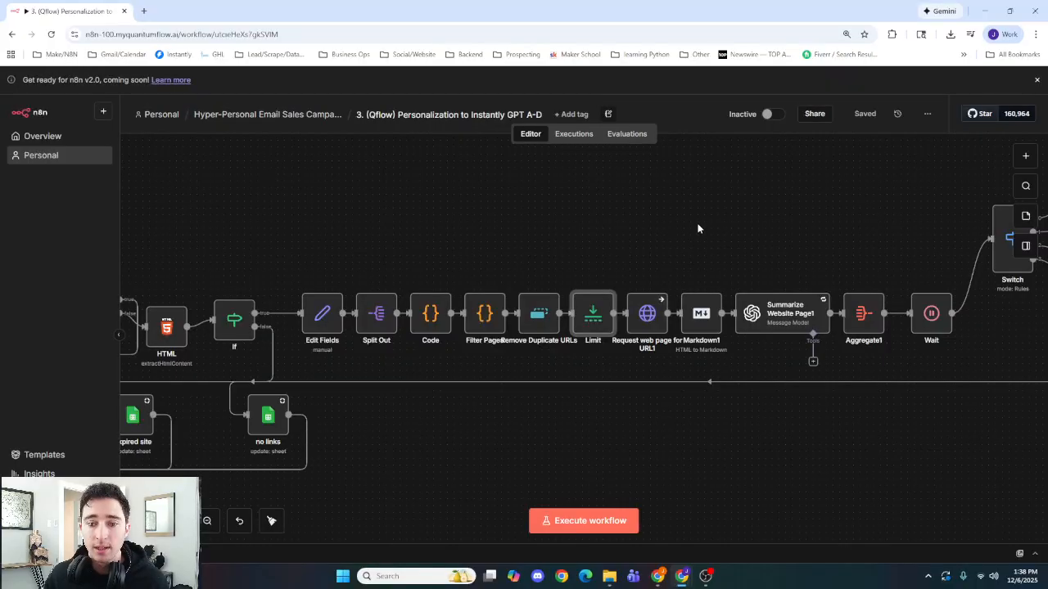
Examine the nodes after the Limit node, from the web page request through Summarize Website Page1 to the Switch paths
drag(711, 230, 538, 206)
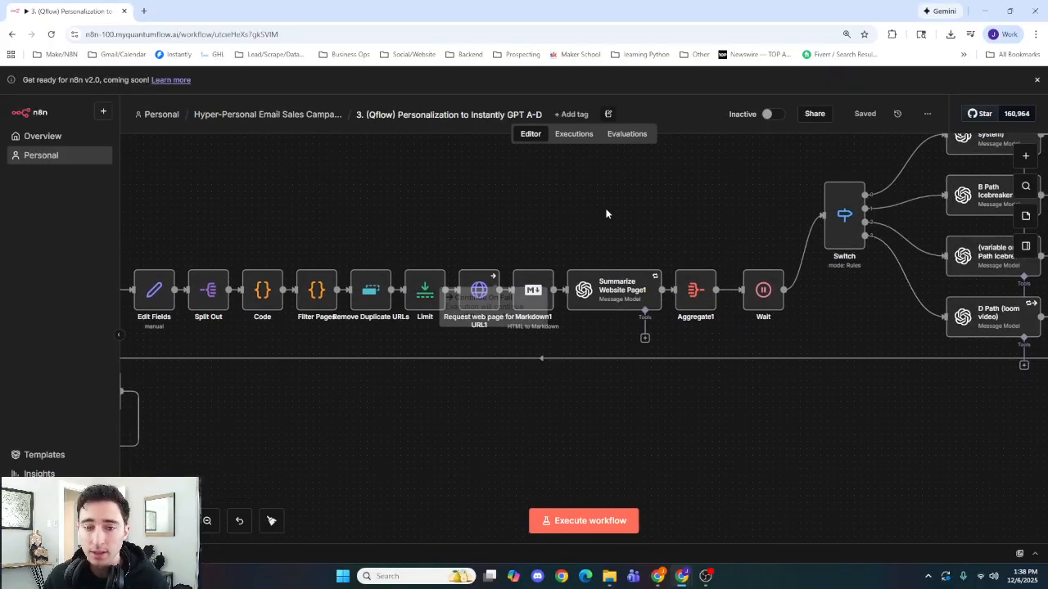
scroll(479, 327, up, 5)
scroll(490, 368, down, 2)
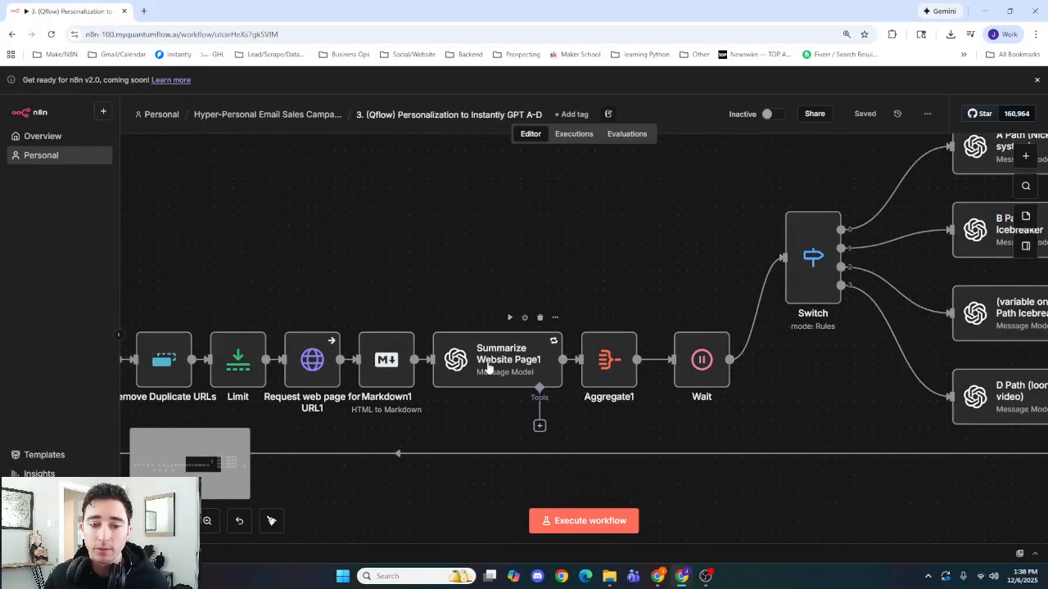
scroll(491, 364, down, 1)
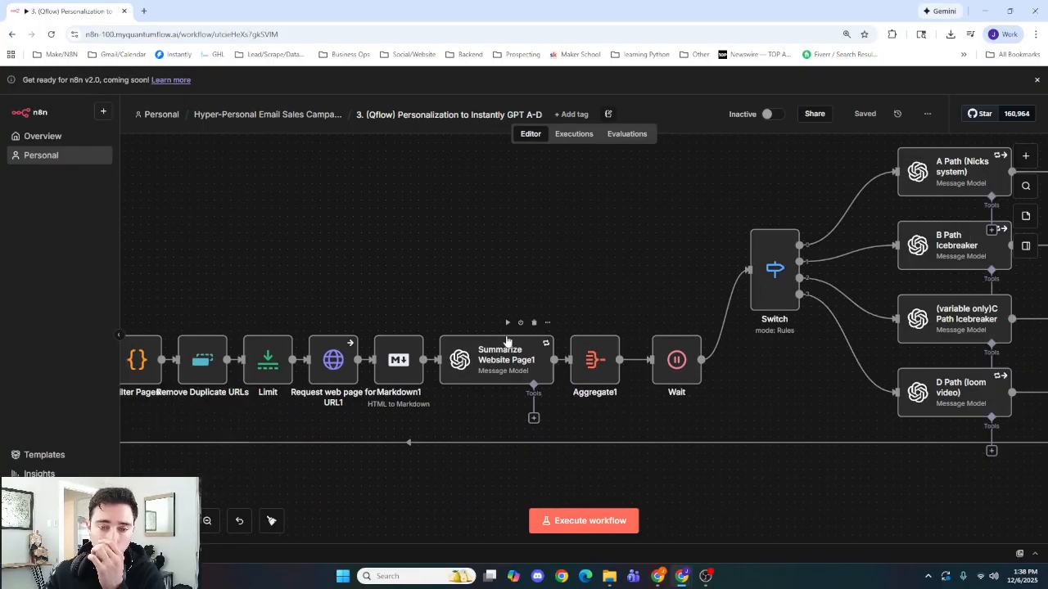
drag(493, 275, 656, 253)
scroll(655, 252, down, 3)
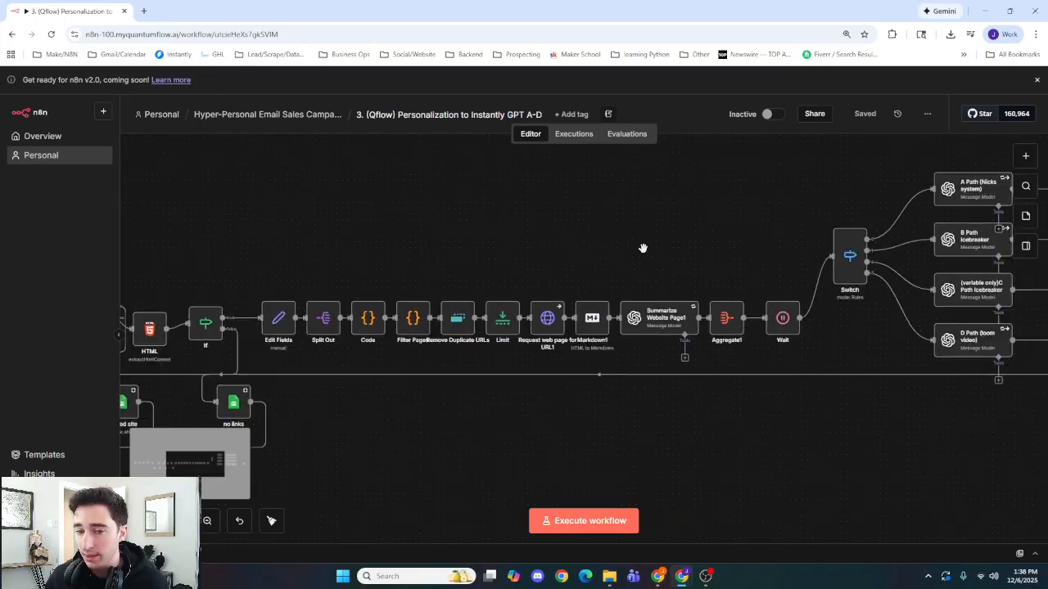
scroll(512, 234, down, 2)
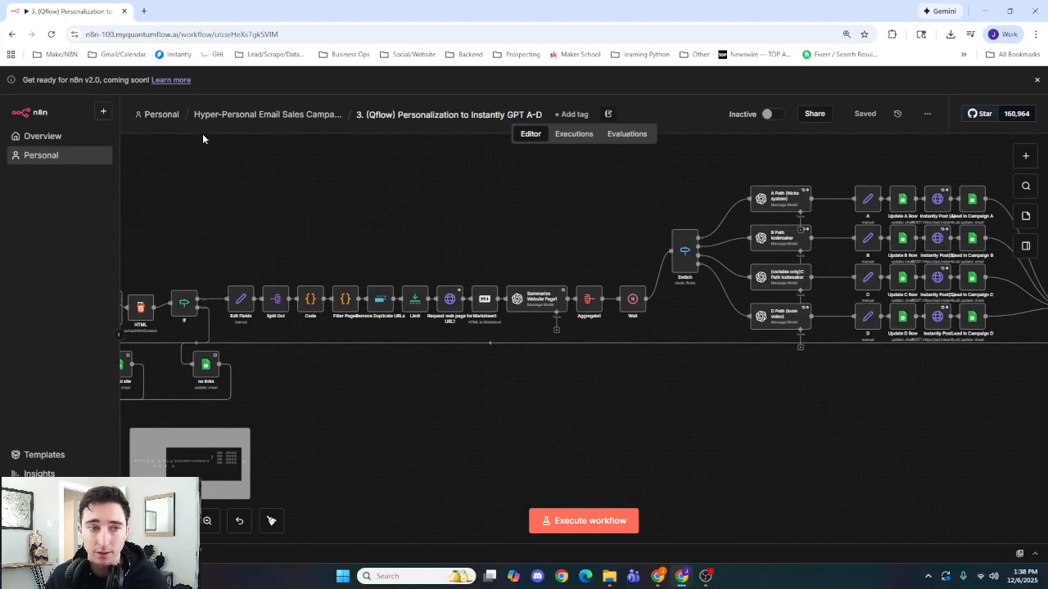
Go back to the Personal project and reopen My workflow 16
click(158, 114)
scroll(396, 335, down, 2)
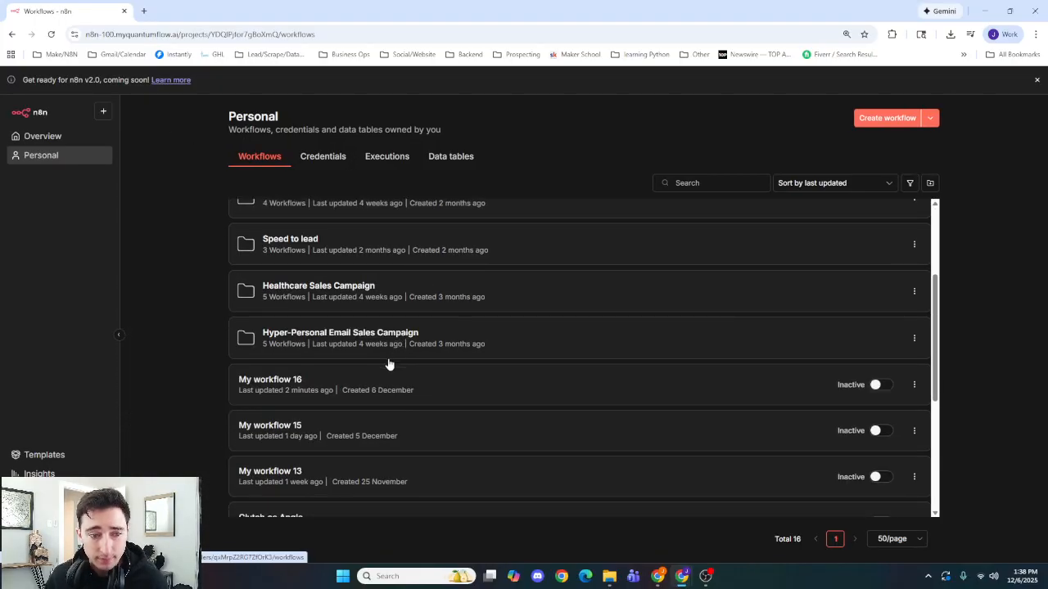
click(378, 378)
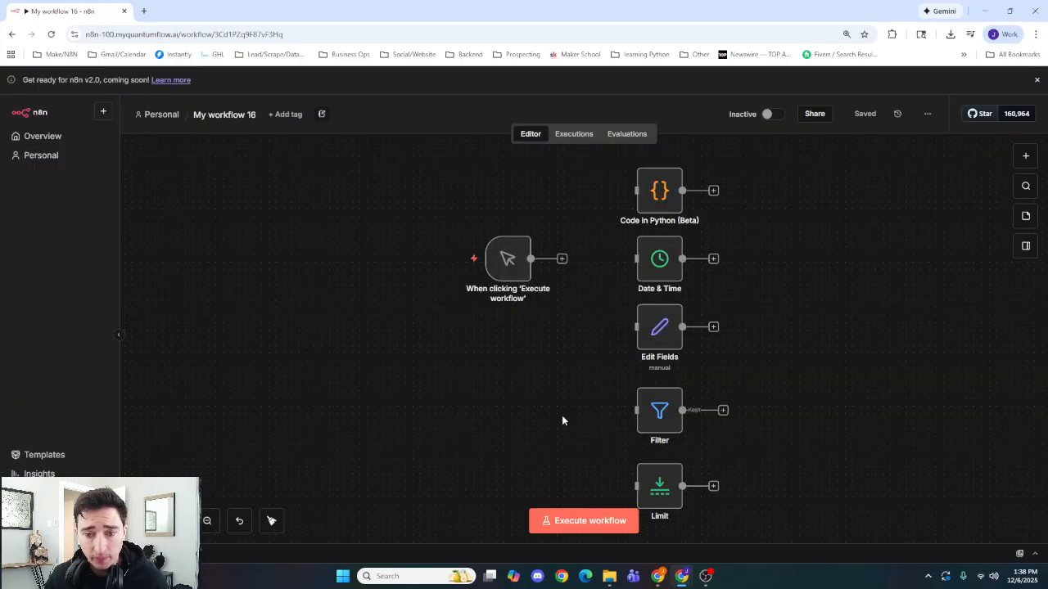
Add a Remove Duplicates node for items repeated within current input below the Limit node and review its parameters
drag(562, 420, 355, 213)
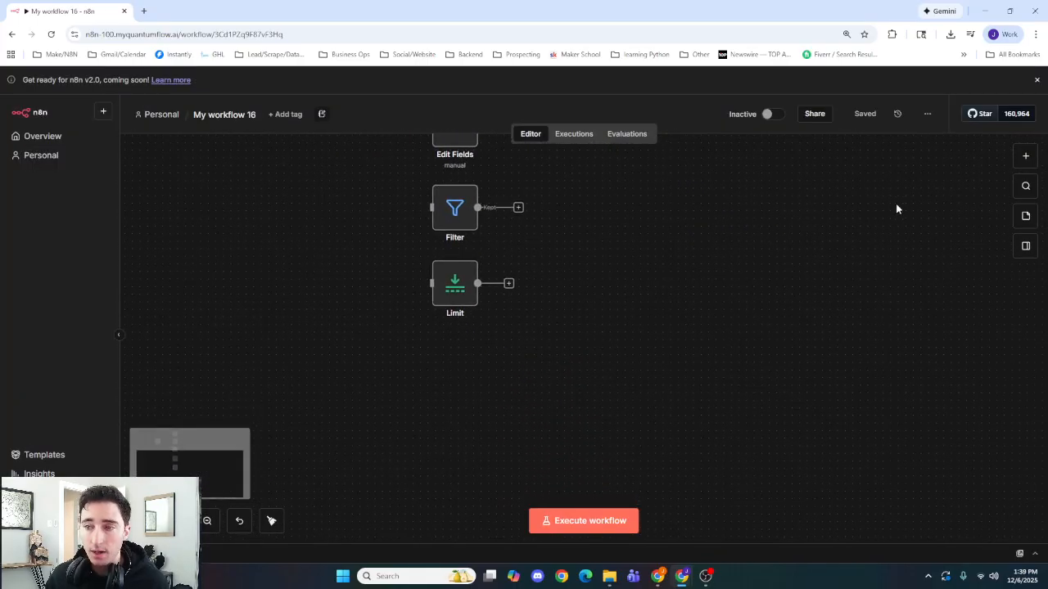
click(1025, 155)
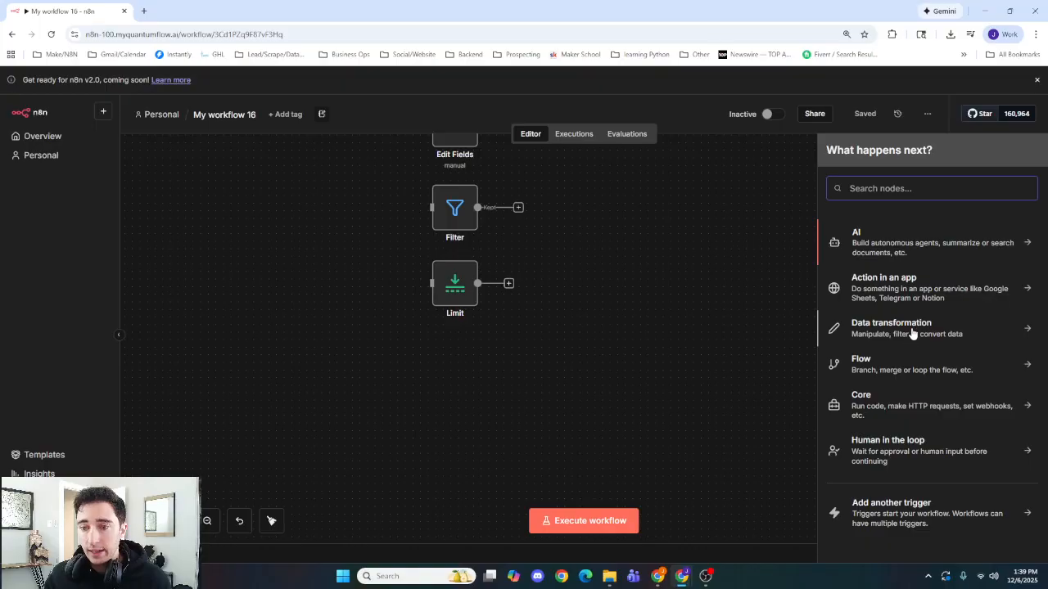
click(912, 329)
scroll(913, 359, down, 2)
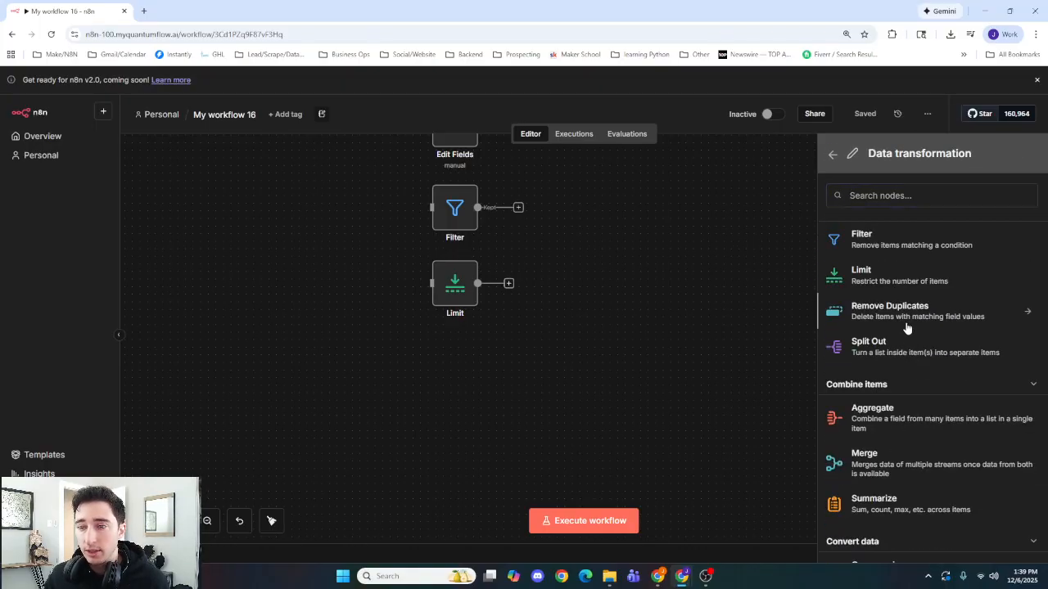
click(905, 326)
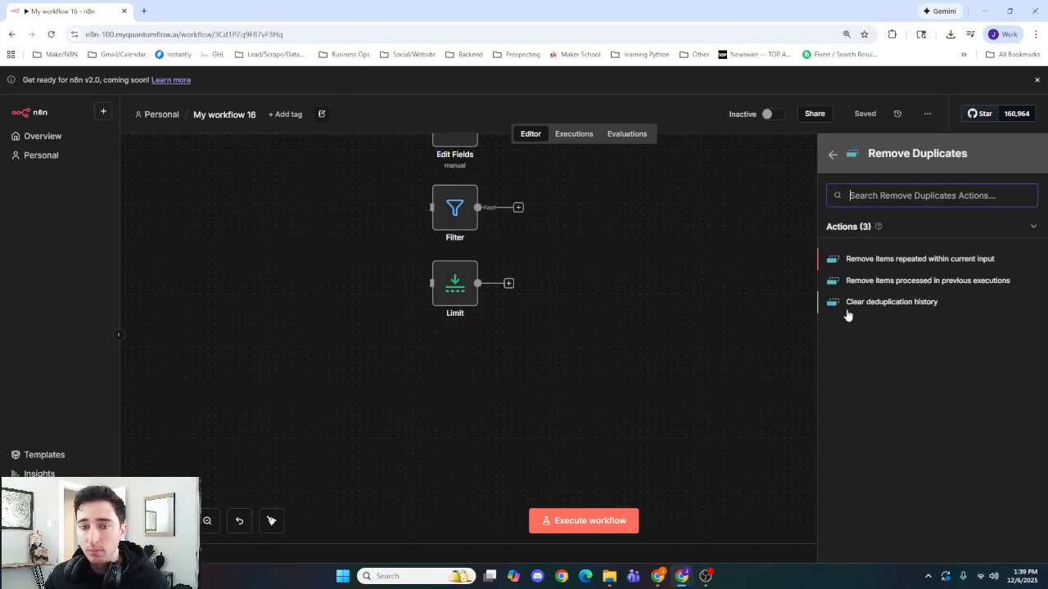
click(907, 259)
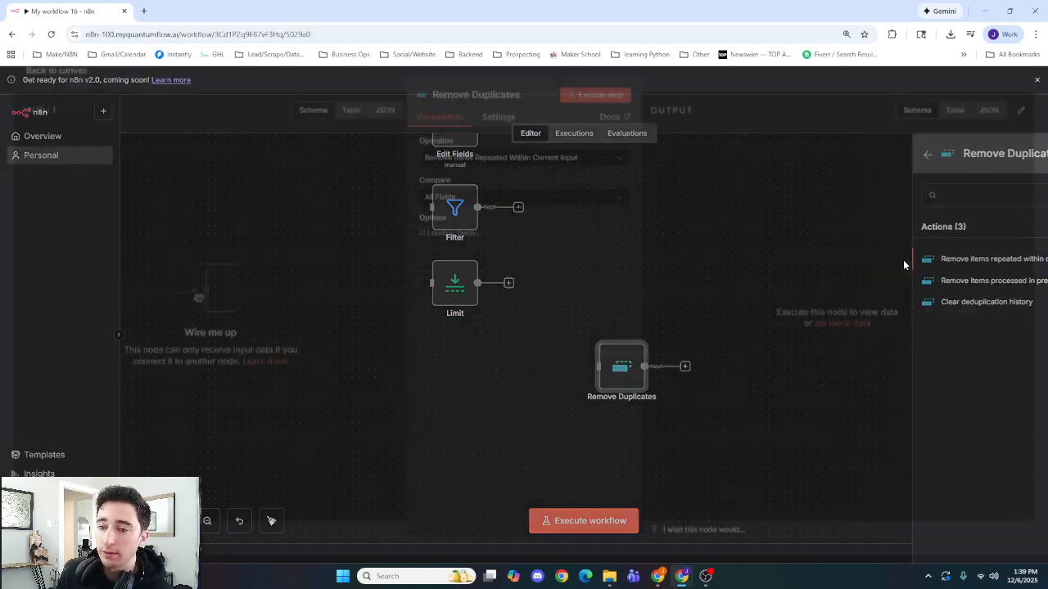
click(712, 111)
drag(628, 354, 456, 350)
double_click(456, 349)
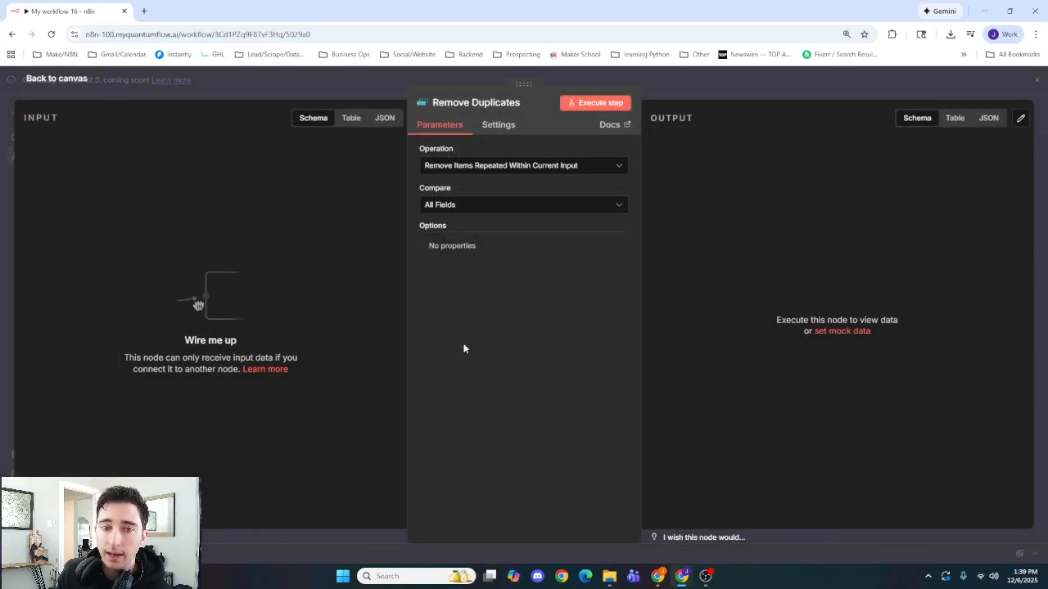
click(663, 87)
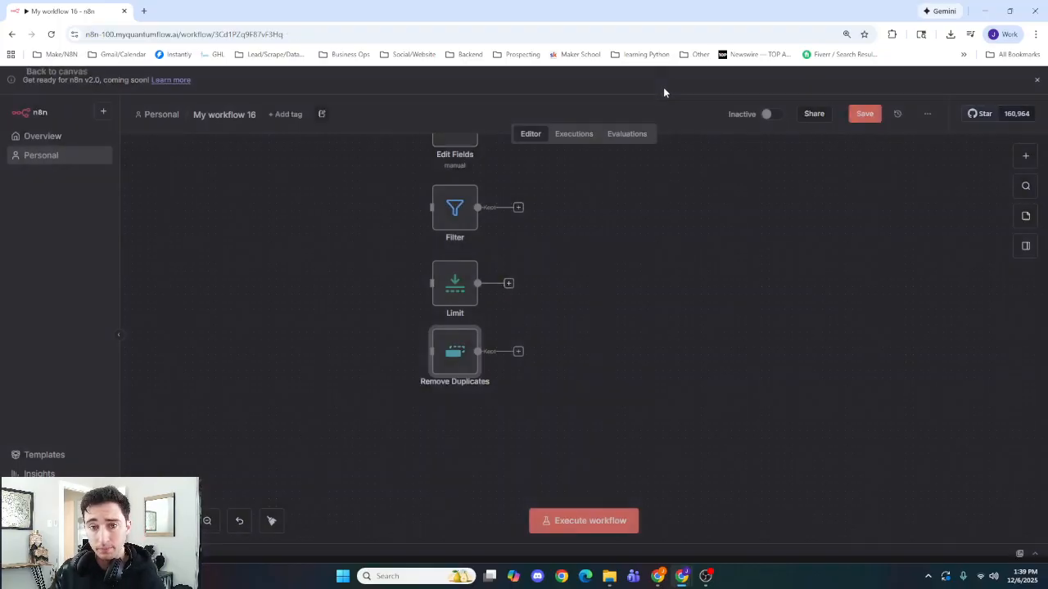
Review the Remove Duplicates node's parameters and its available Operation options, and return to the canvas
double_click(453, 352)
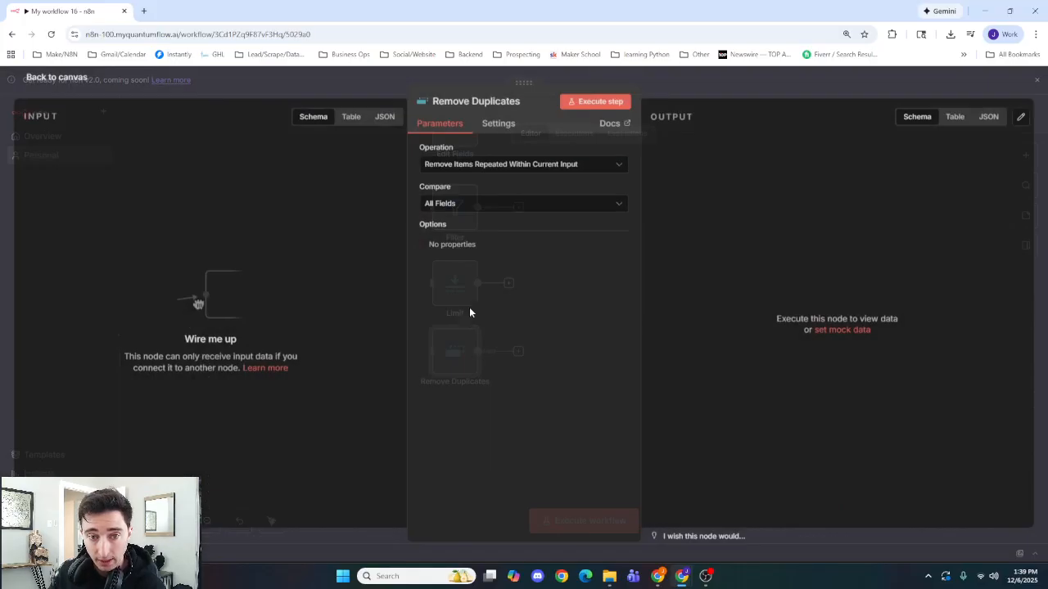
click(535, 163)
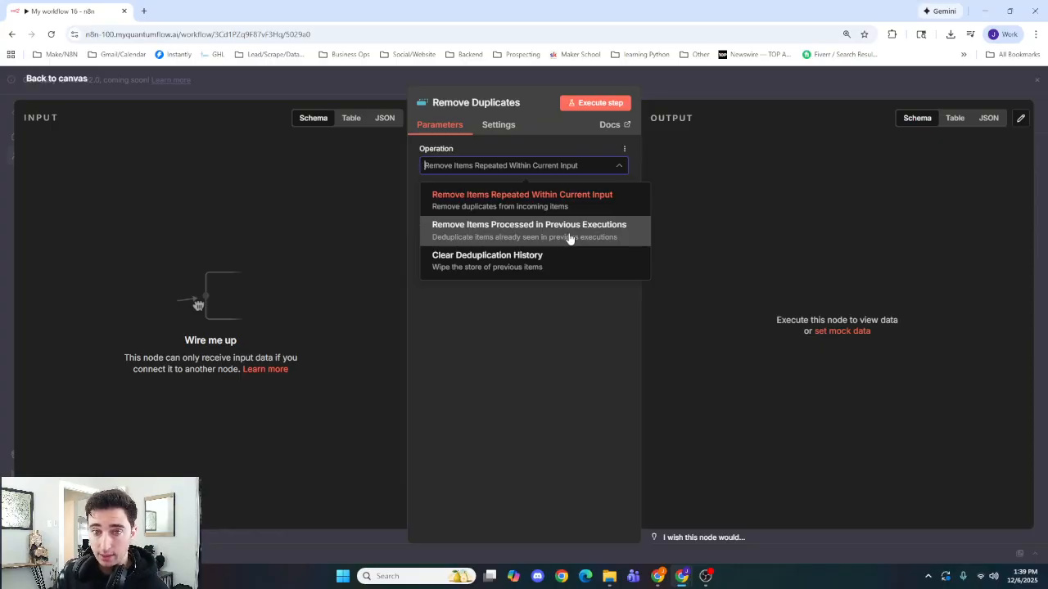
click(689, 89)
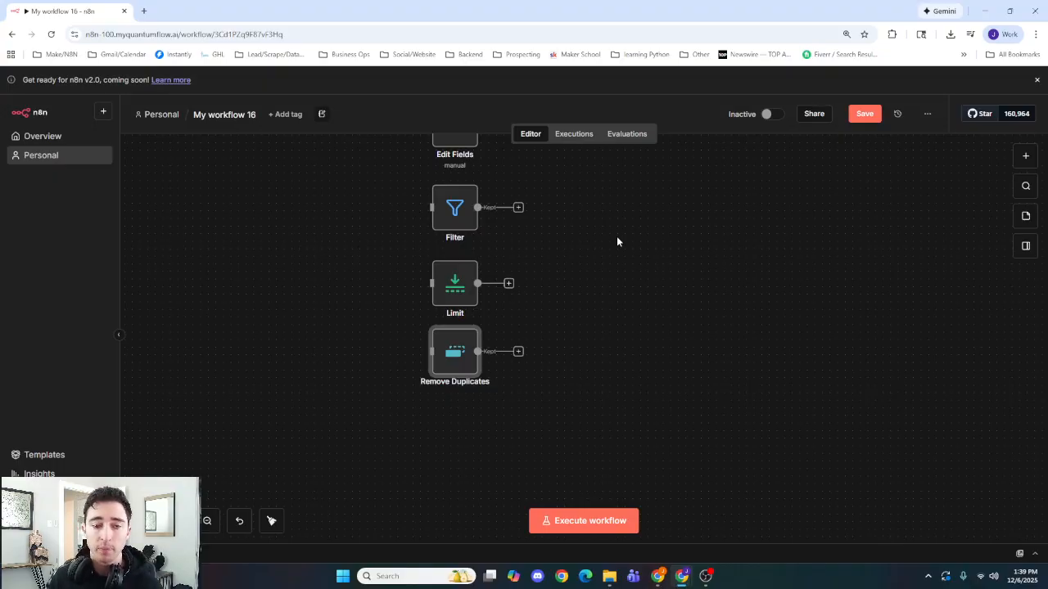
double_click(453, 355)
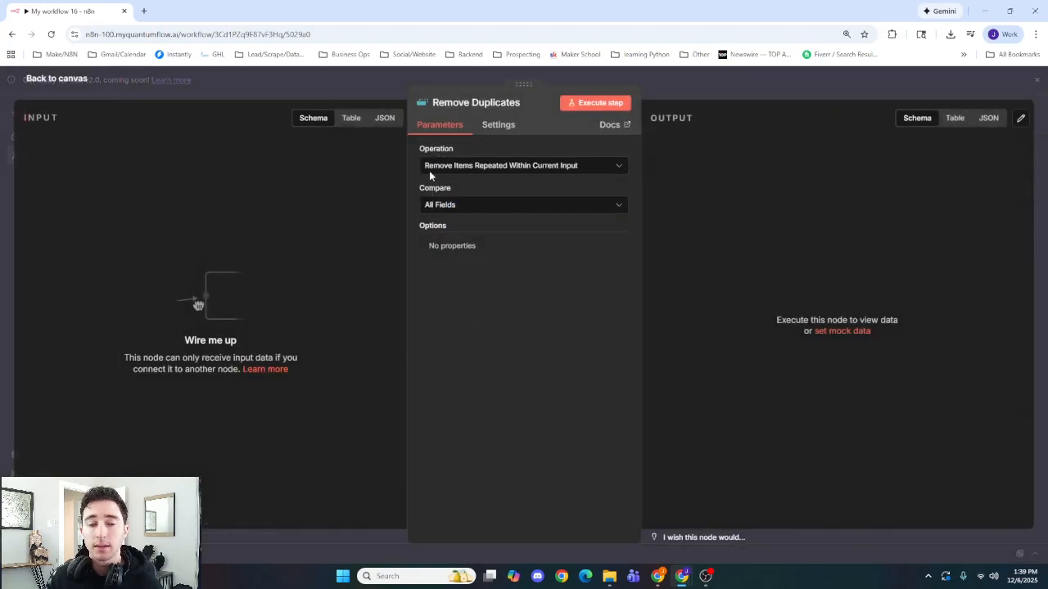
click(704, 89)
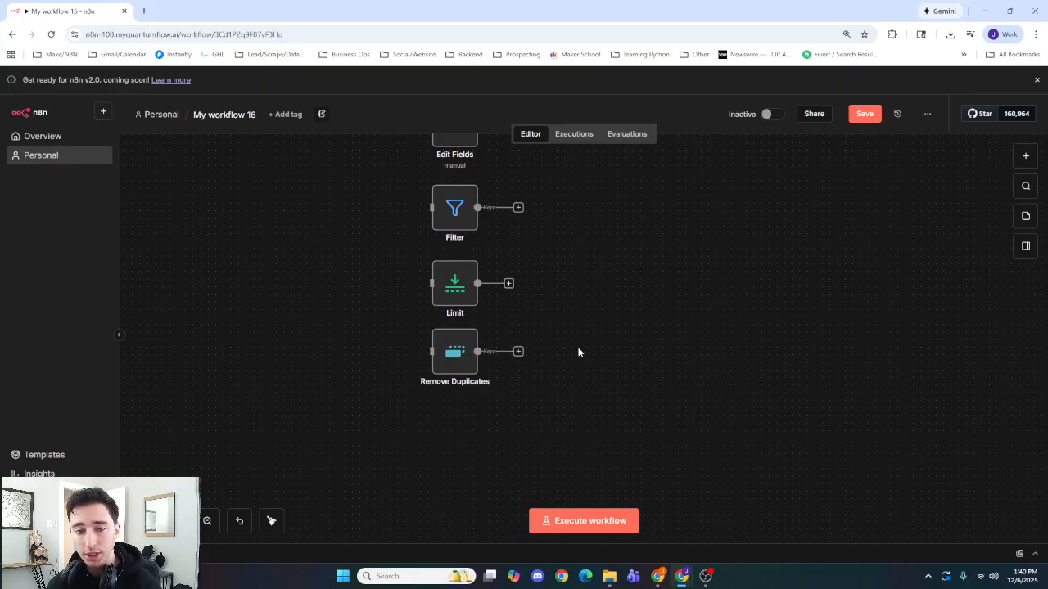
double_click(451, 367)
click(358, 84)
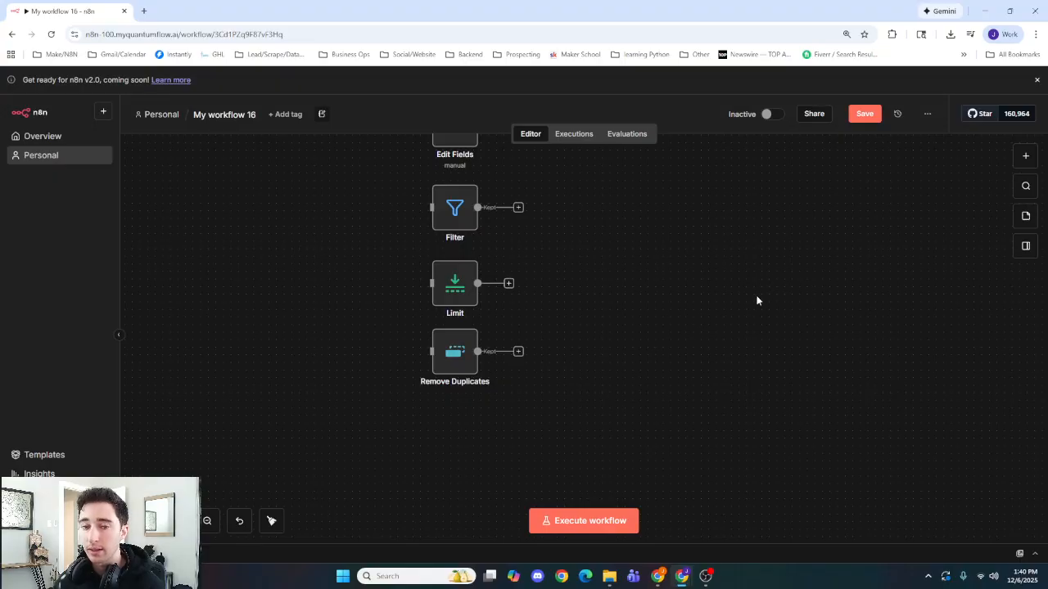
Add a Split Out data transformation node below Remove Duplicates and look over its parameters
drag(587, 364, 594, 245)
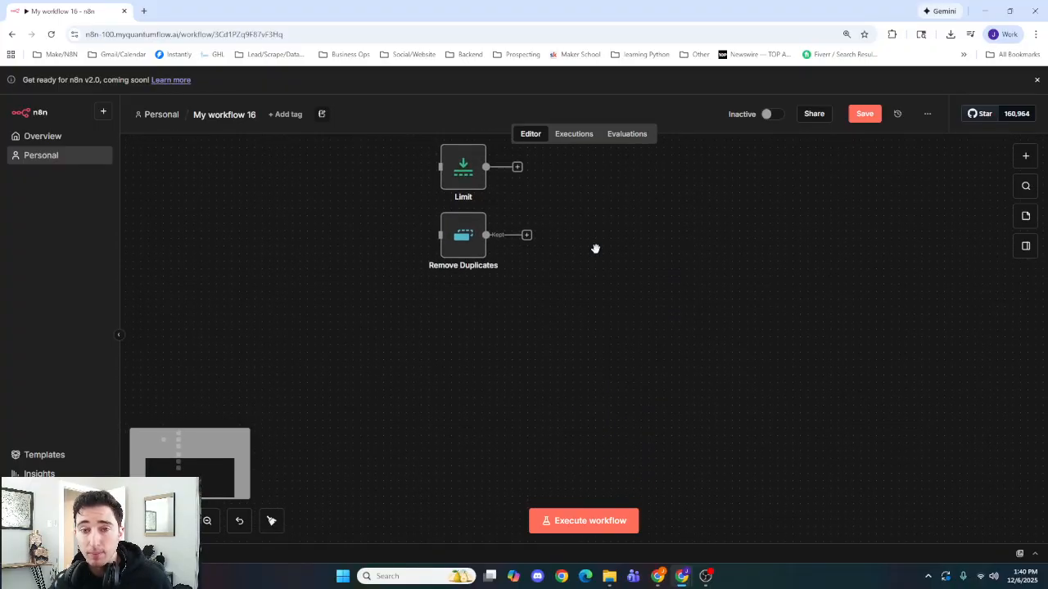
click(1025, 156)
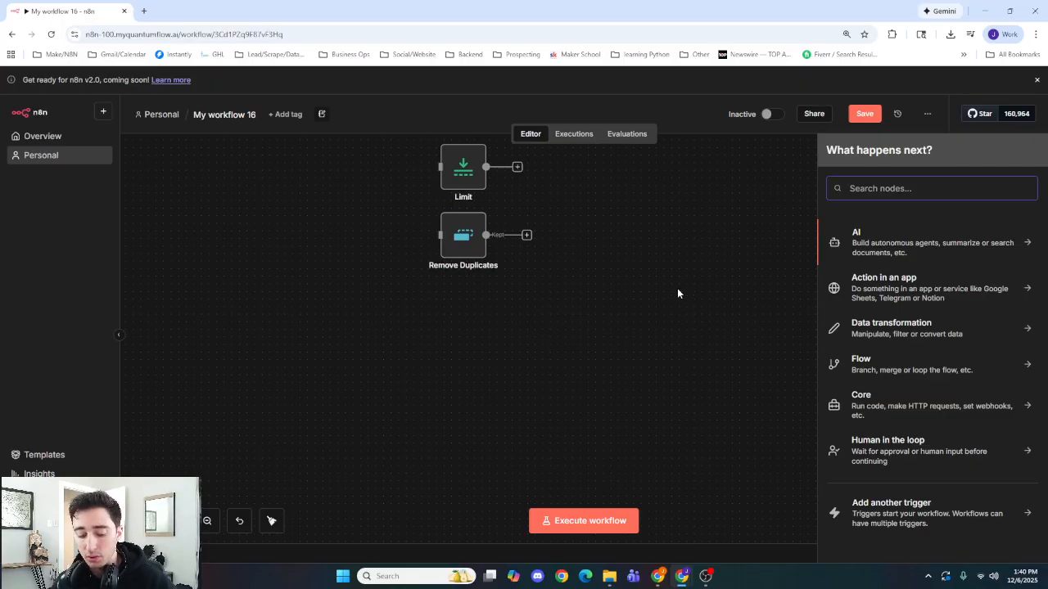
click(677, 293)
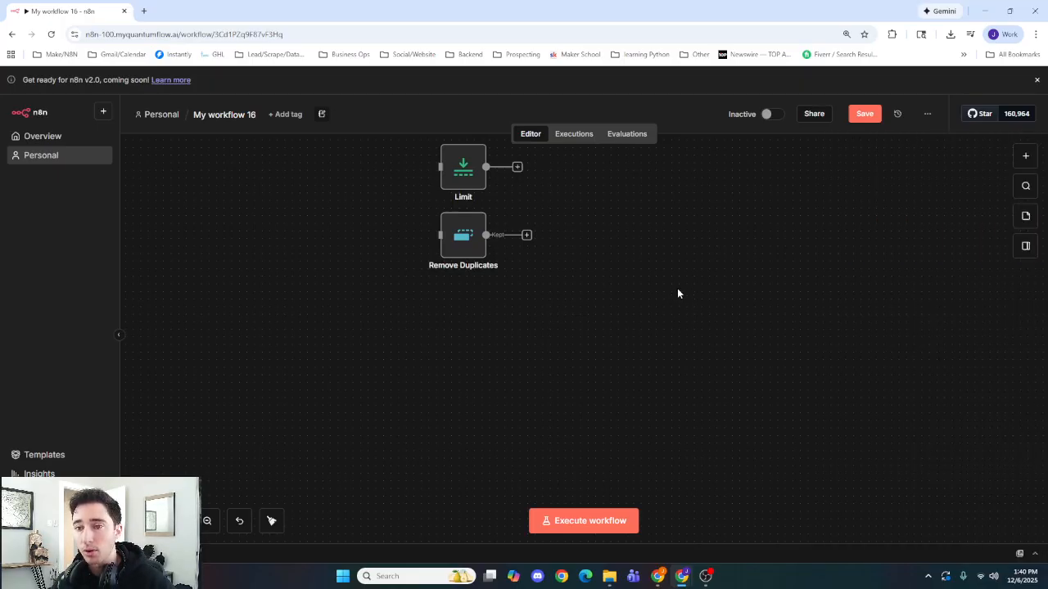
click(1026, 156)
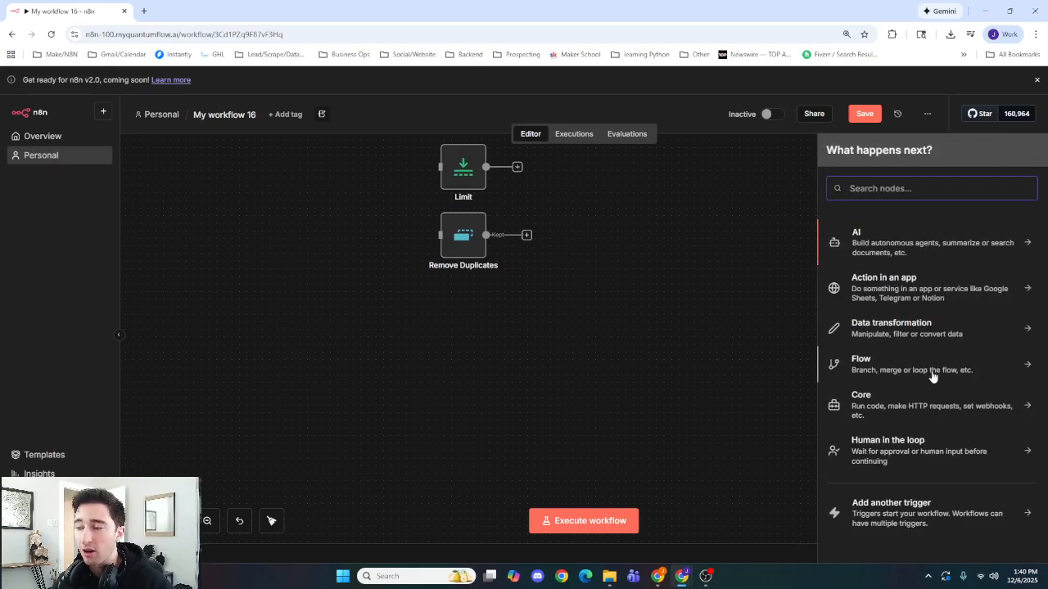
click(918, 337)
scroll(898, 361, down, 2)
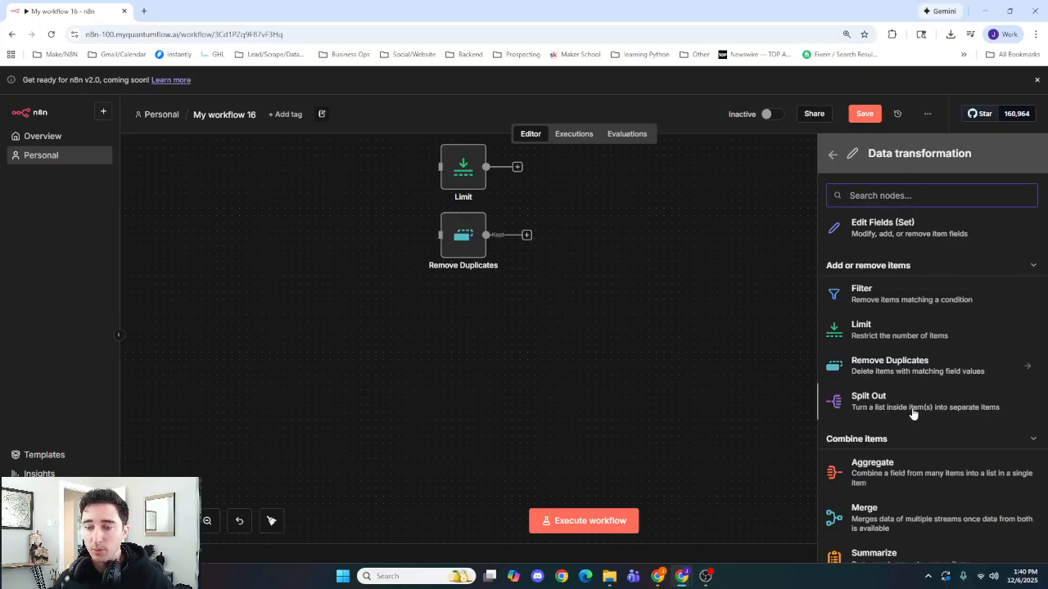
click(898, 401)
click(752, 90)
drag(690, 316, 455, 322)
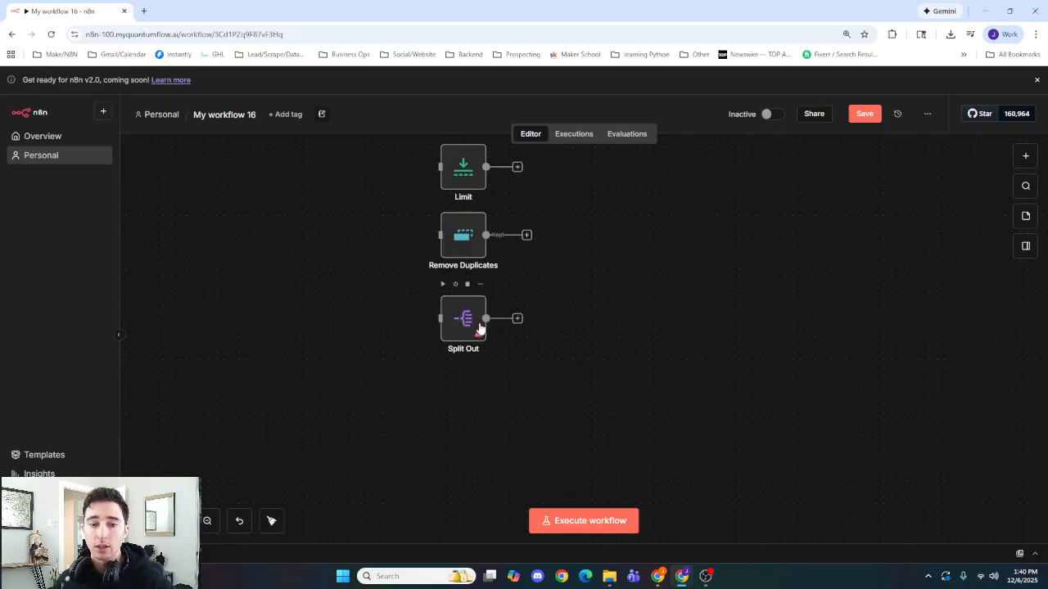
double_click(480, 327)
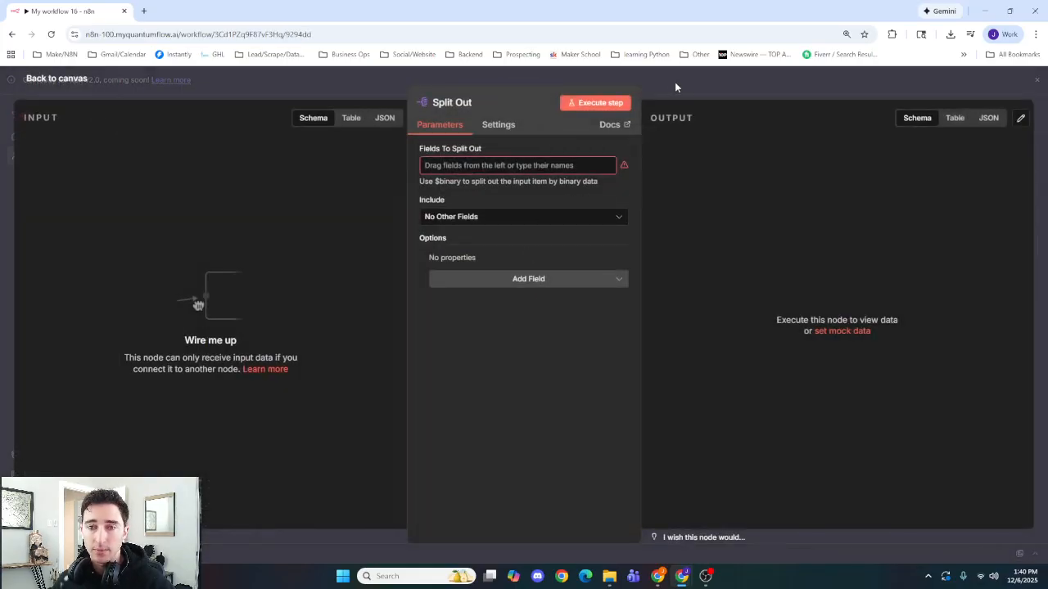
click(676, 87)
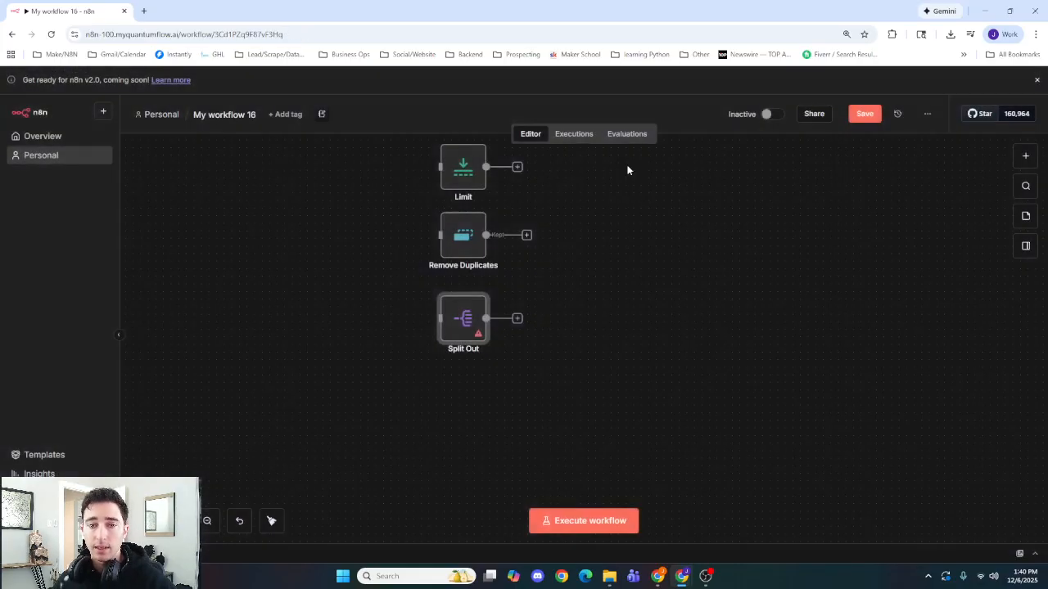
Try splitting out [one, two, three, four] in the Split Out node, executing it as an expression and as a fixed value
double_click(468, 321)
click(464, 166)
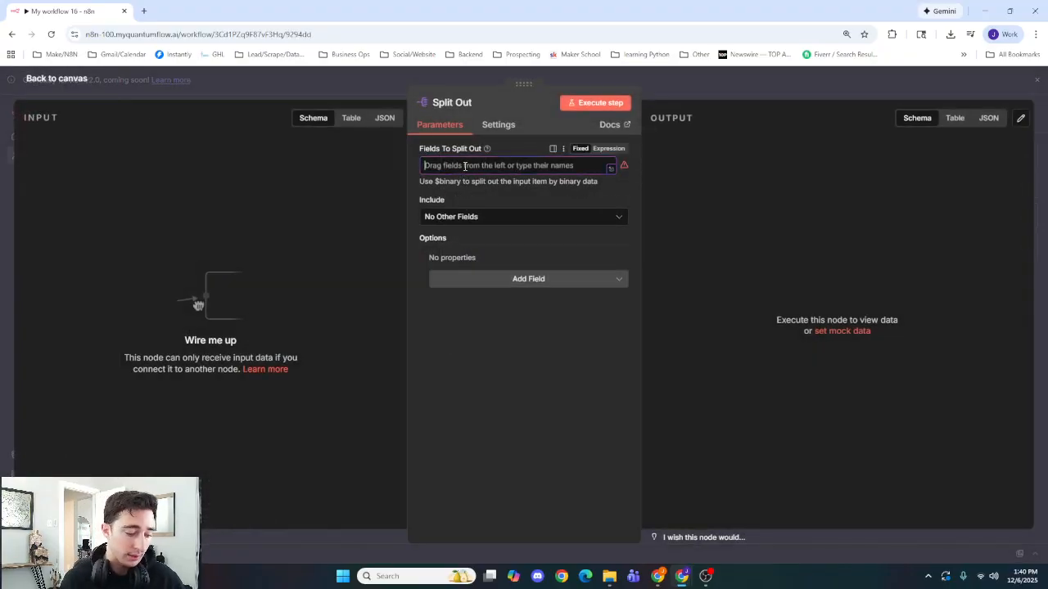
text(l)
text(one, two, three, four])
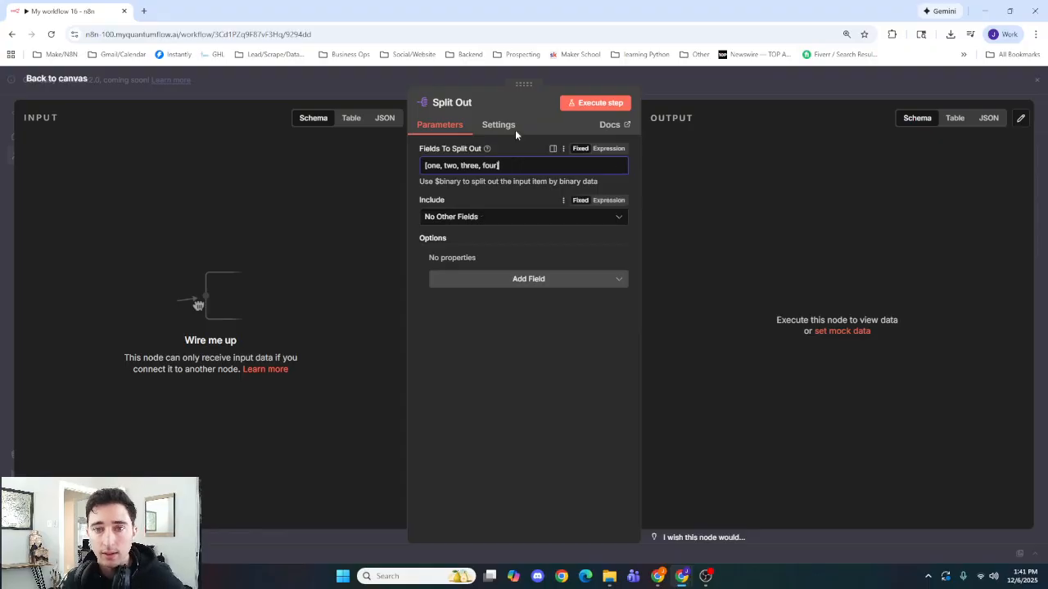
click(618, 148)
click(590, 104)
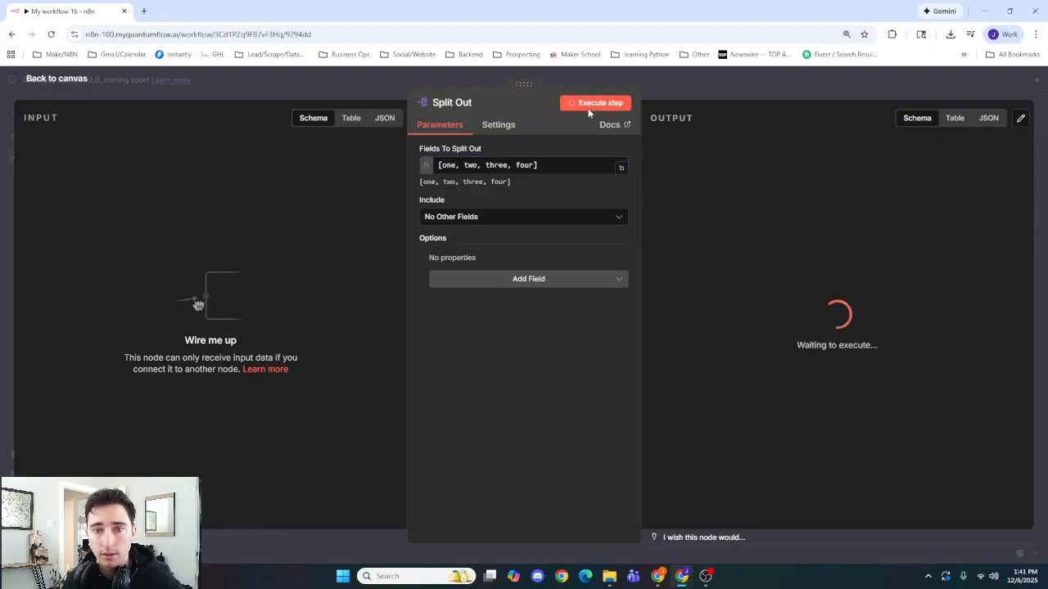
click(581, 149)
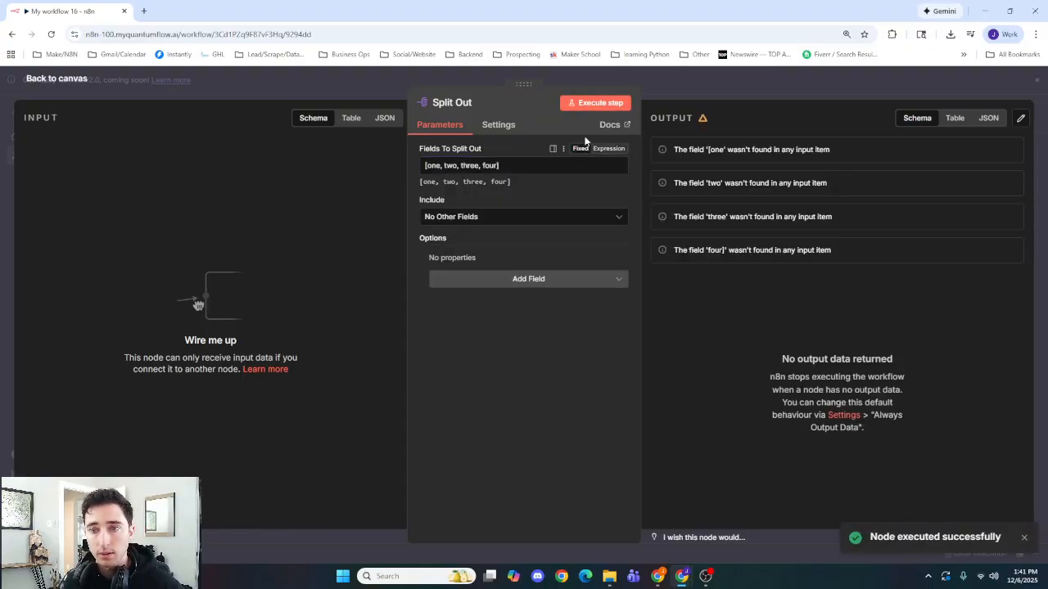
click(596, 102)
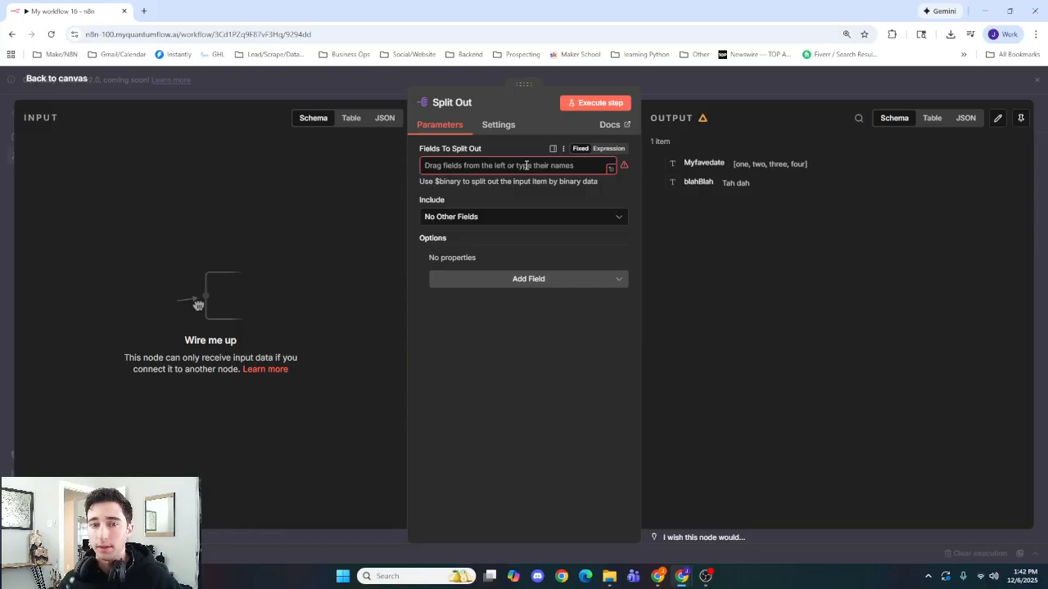
Examine the Split Out node's Fields To Split Out setting and the Myfavedate list in its output
click(531, 169)
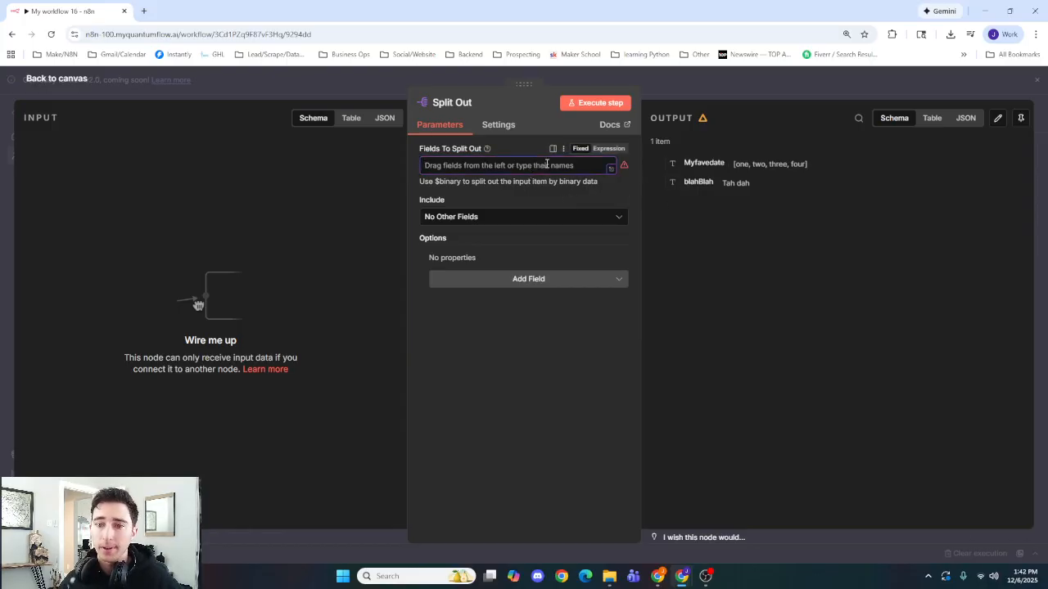
drag(726, 168, 814, 170)
click(811, 181)
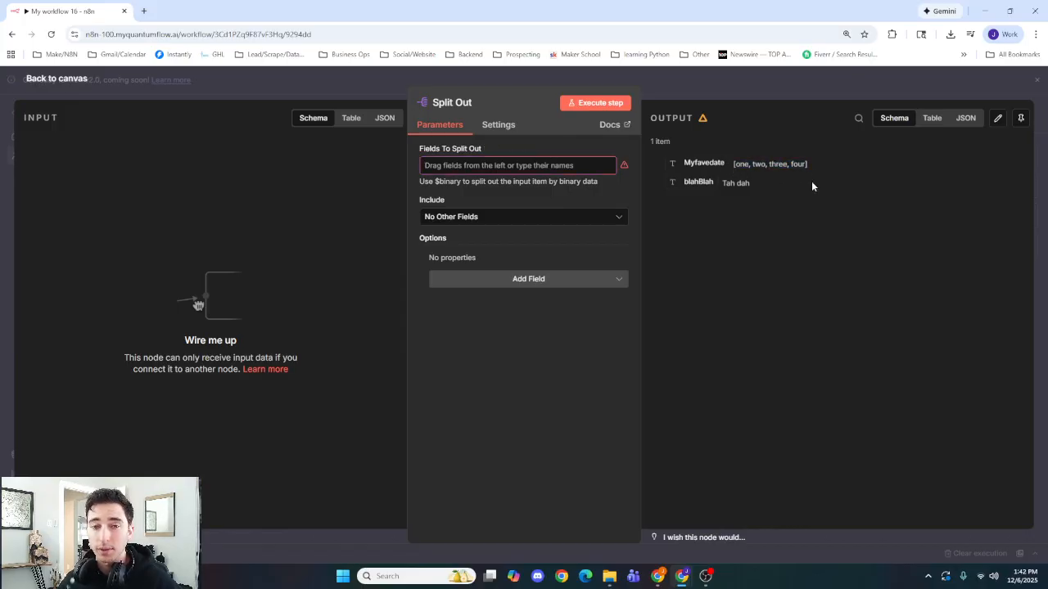
click(677, 96)
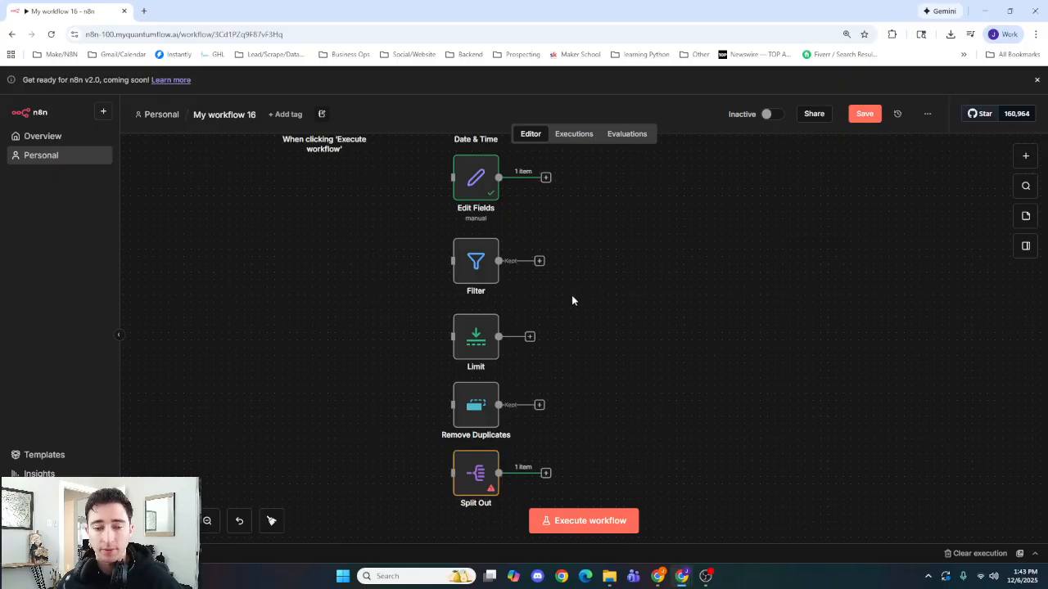
Save My workflow 16 and open the !(Step 1) Lead Batching workflow from the Hiring System (Template) folder
drag(584, 399, 596, 316)
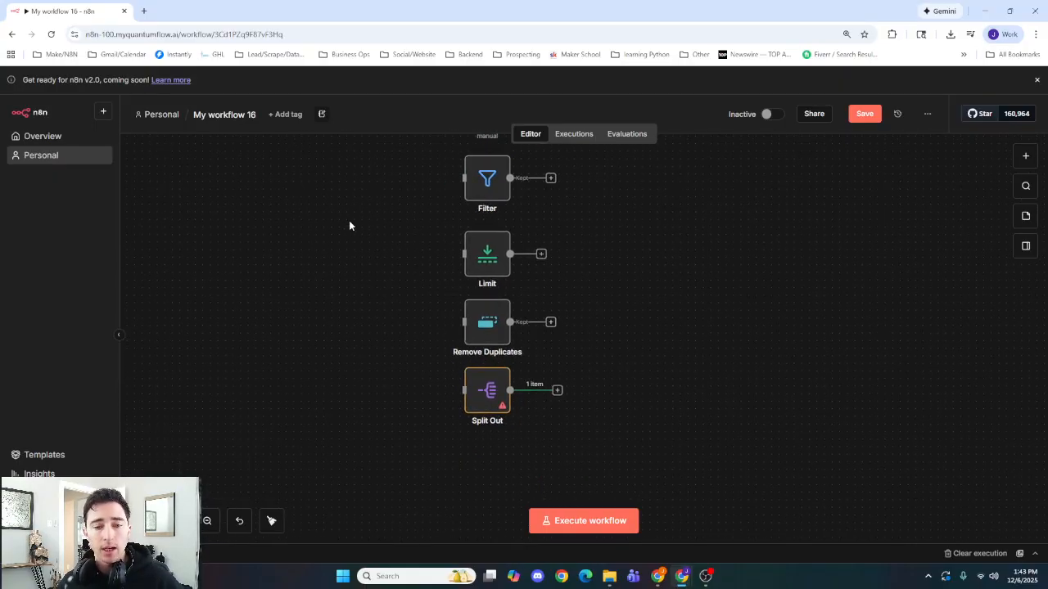
click(160, 116)
click(621, 339)
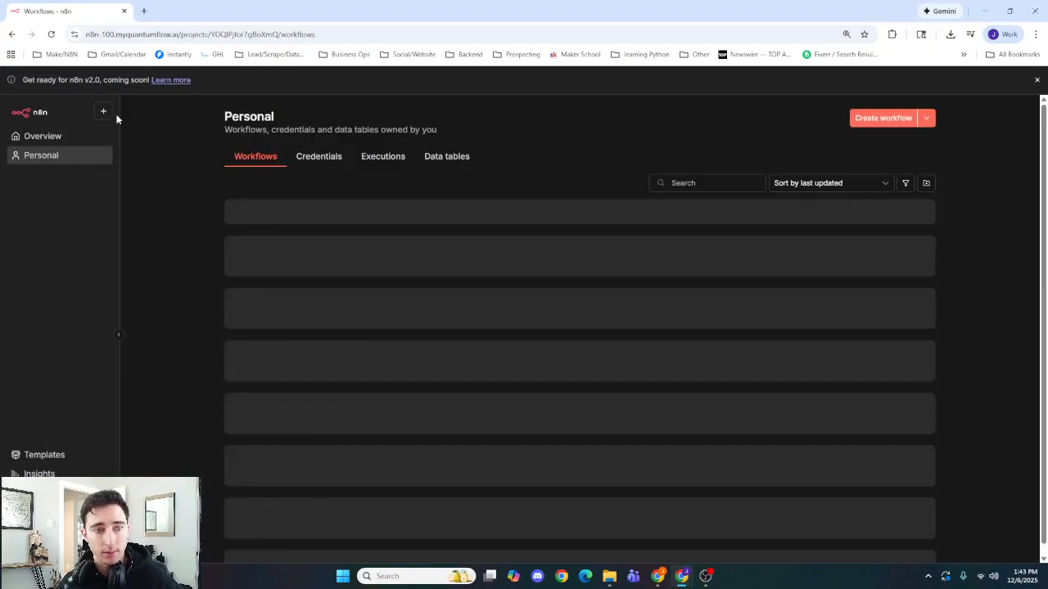
scroll(334, 379, down, 2)
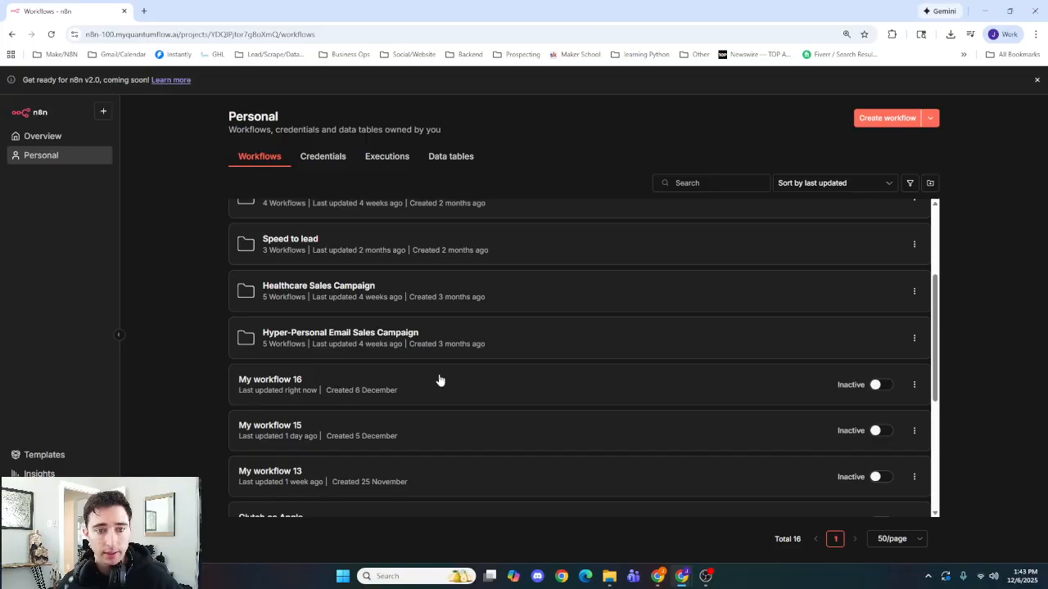
scroll(441, 381, up, 2)
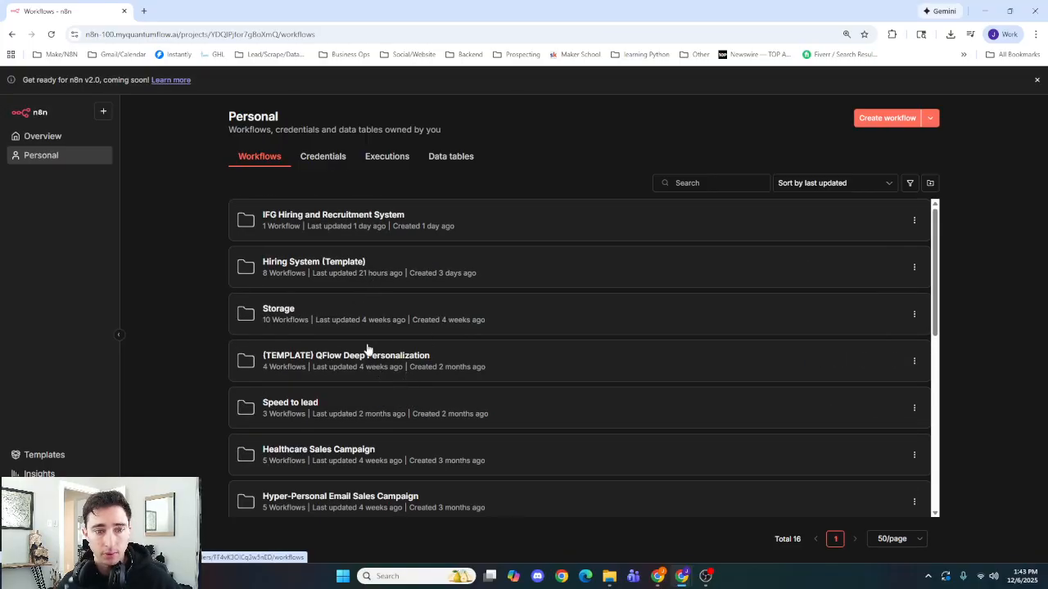
click(368, 271)
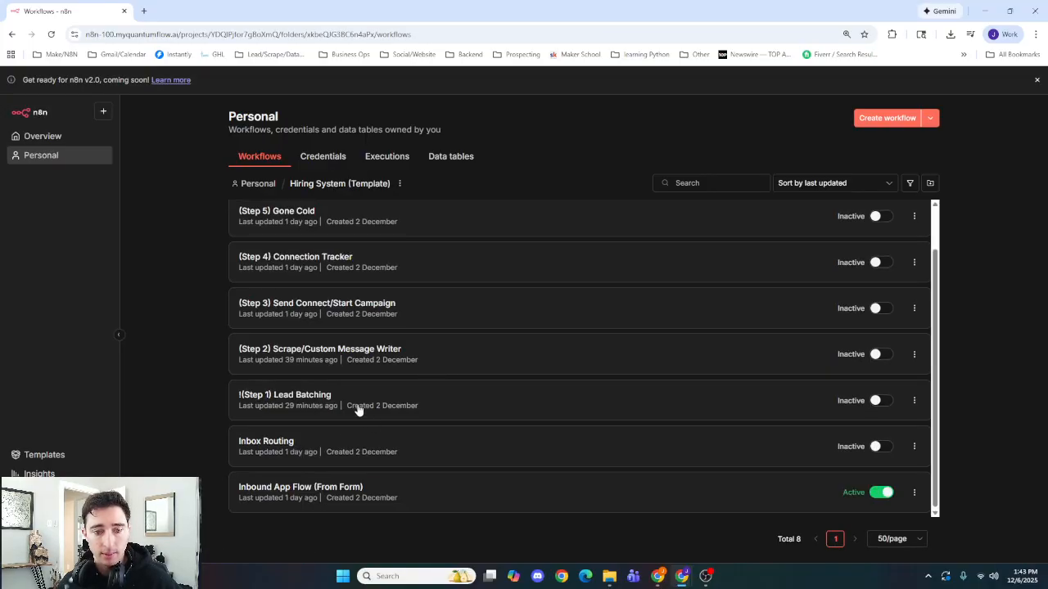
click(358, 408)
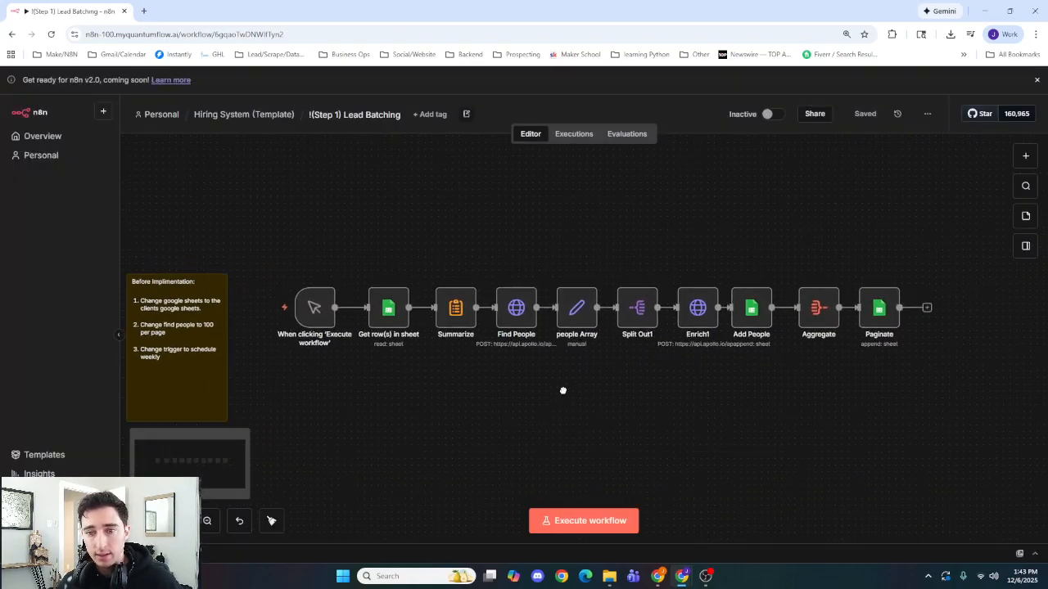
Execute the Lead Batching workflow and examine the people array in the people Array node's output
click(584, 520)
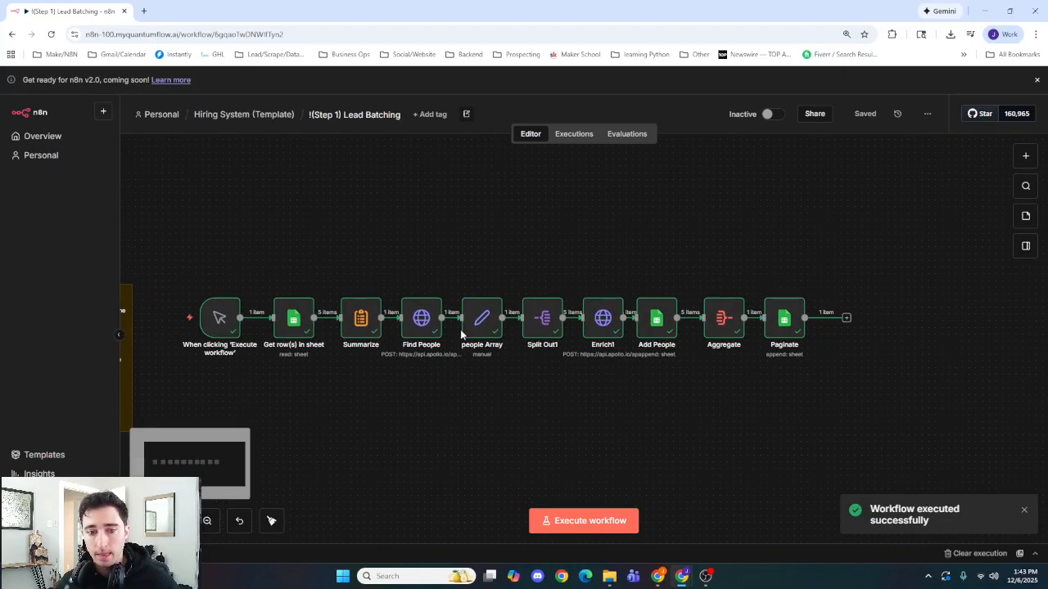
scroll(461, 334, up, 3)
double_click(483, 330)
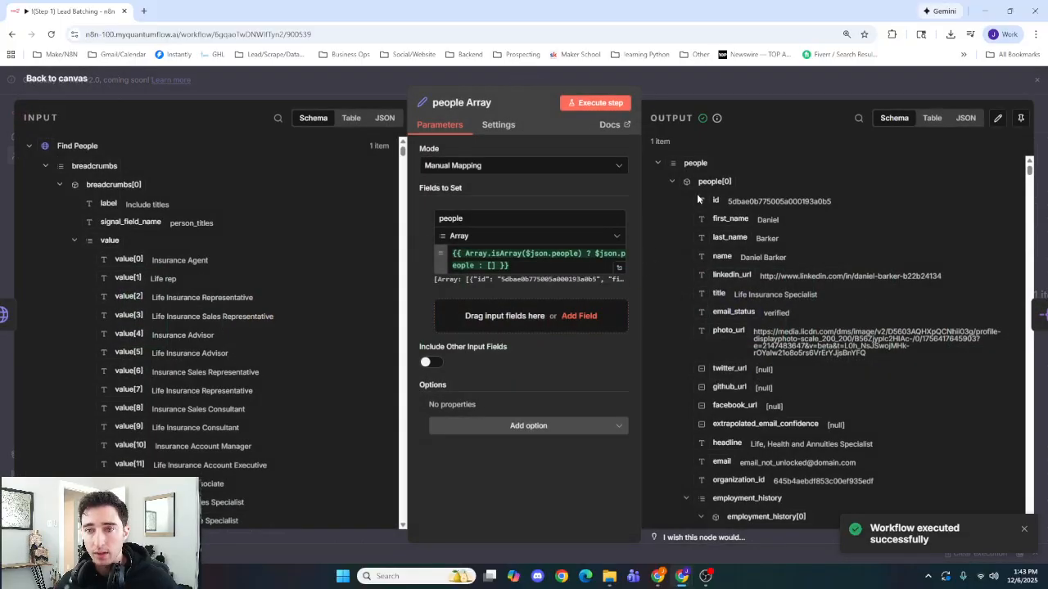
scroll(703, 344, down, 3)
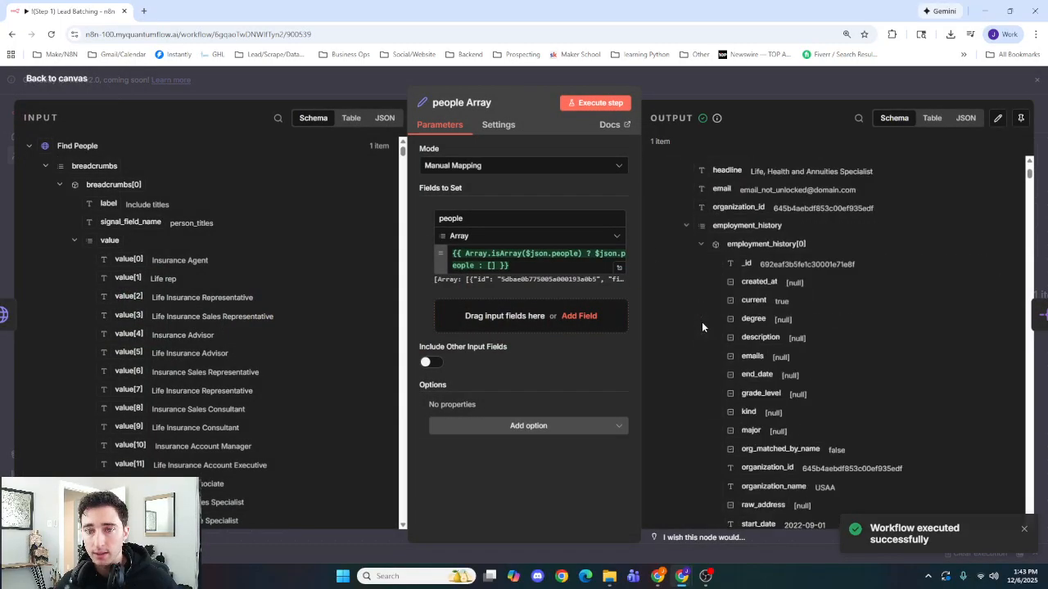
scroll(701, 322, up, 3)
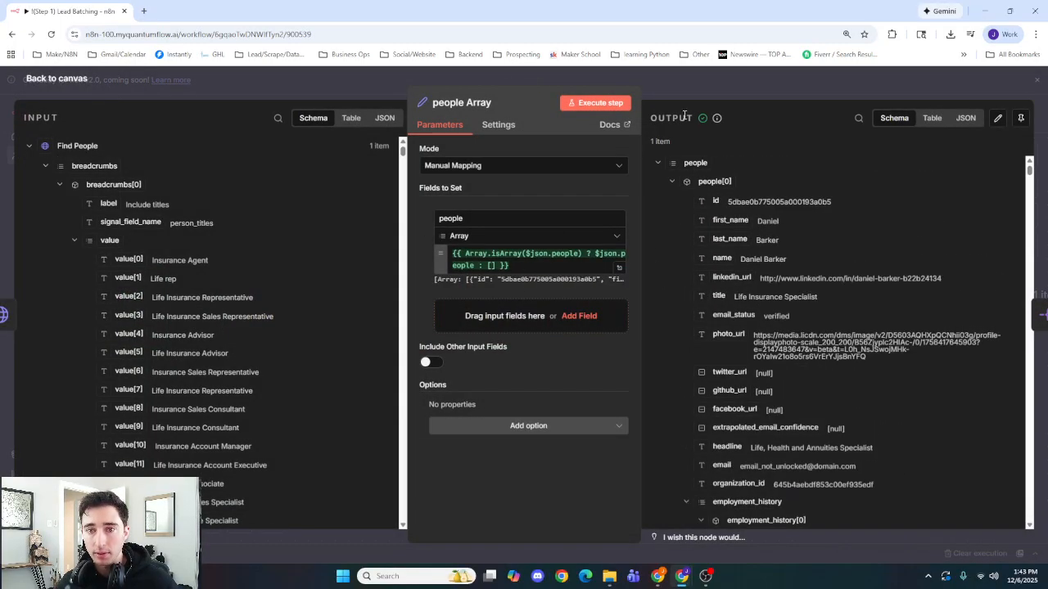
key(Escape)
Check how the Split Out1 node splits the people field and return to the Personal project
double_click(614, 306)
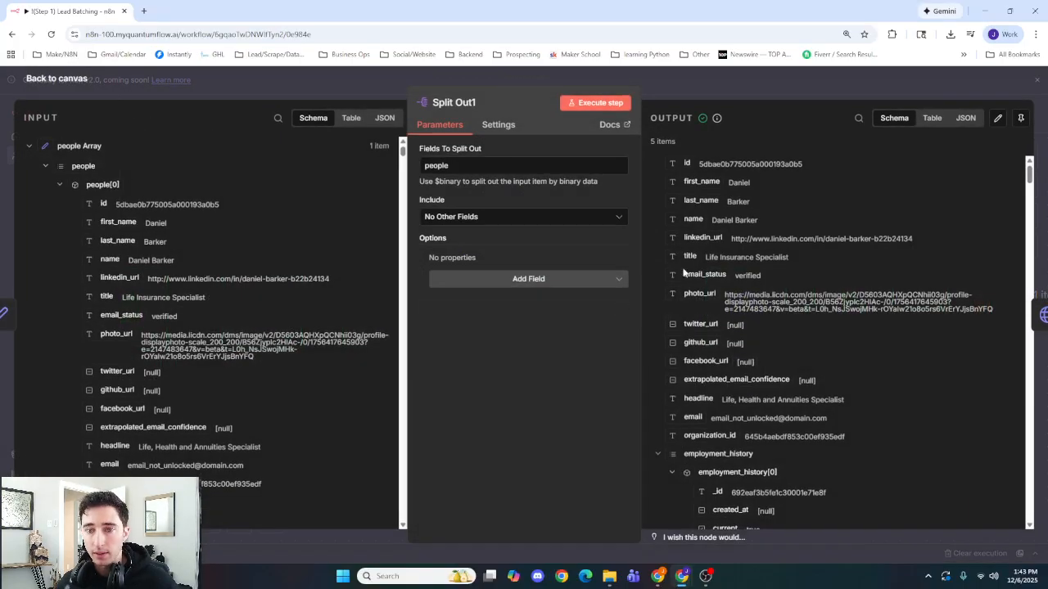
key(Escape)
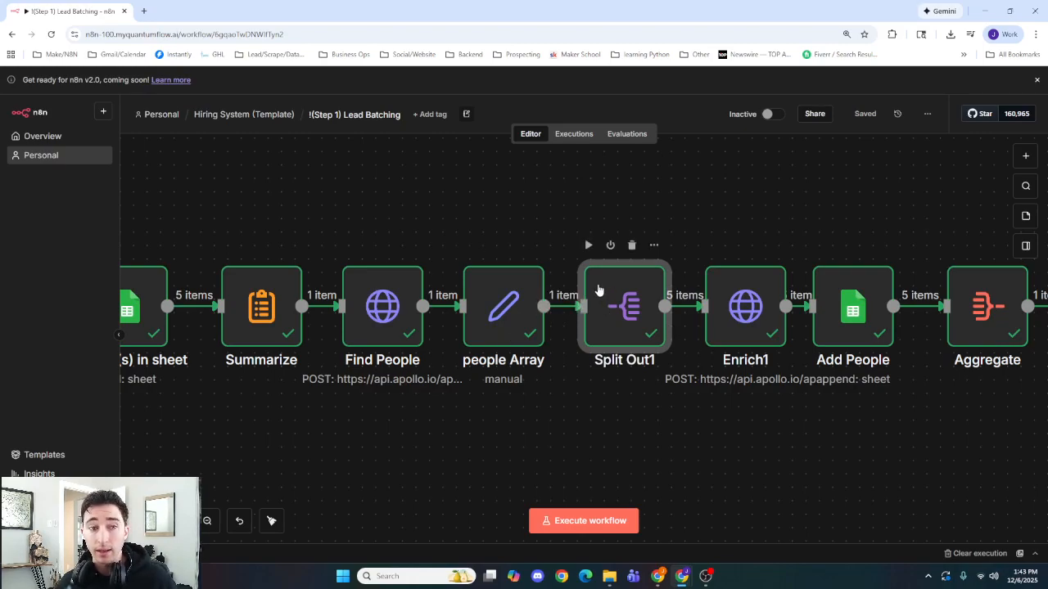
click(161, 114)
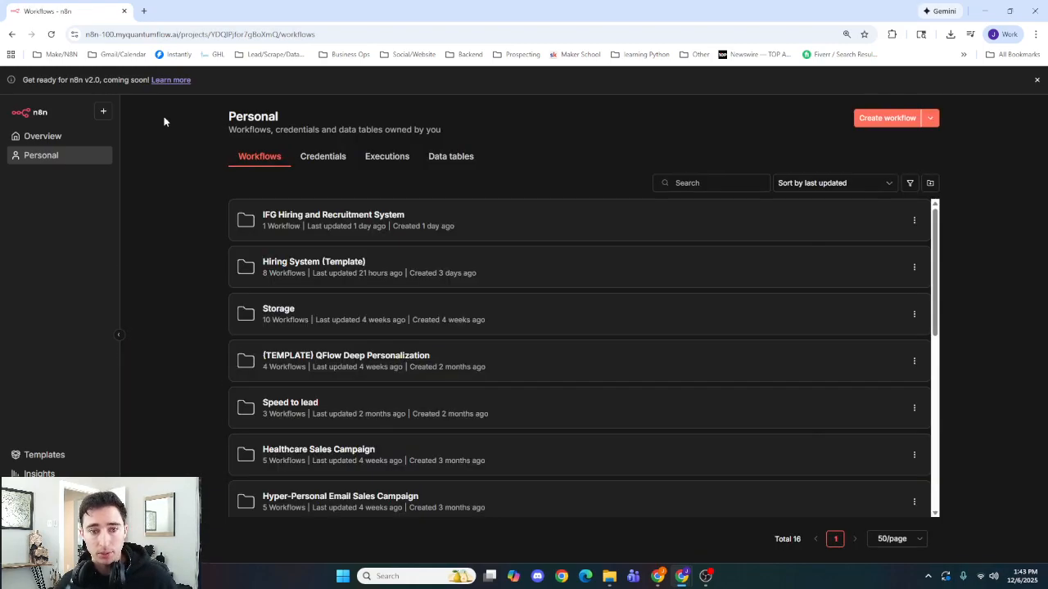
Open My workflow 16 from the Personal project's workflow list
scroll(327, 325, down, 10)
scroll(327, 325, up, 3)
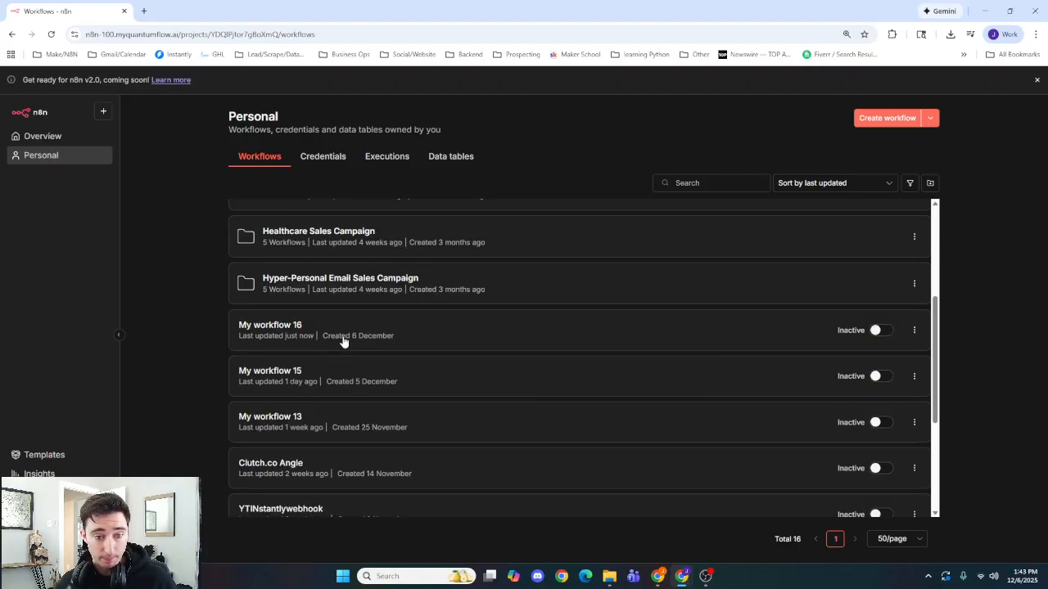
click(343, 337)
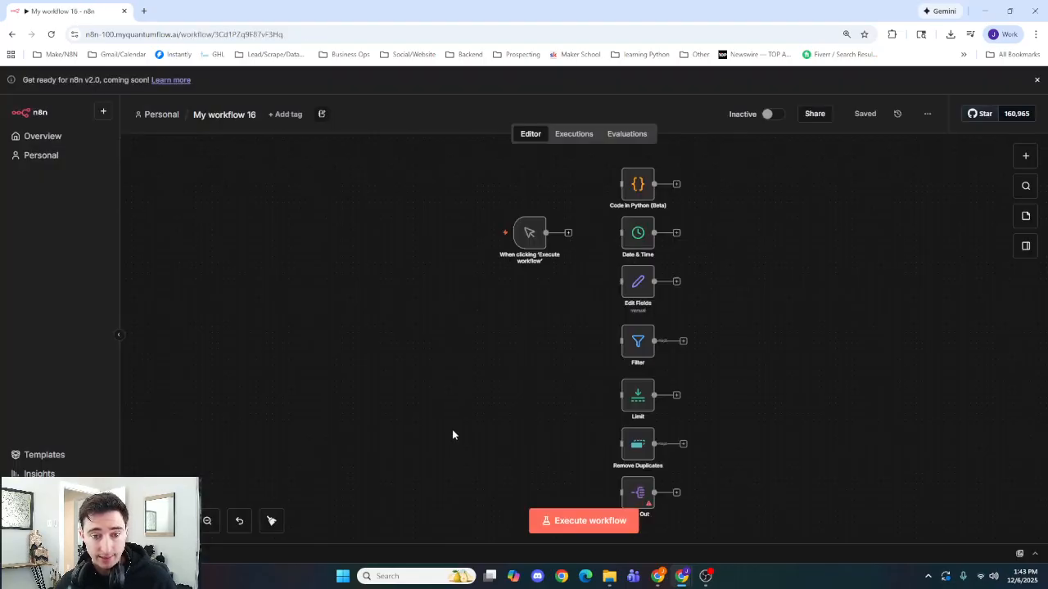
Add an Aggregate data transformation node and place it directly below the Split Out node
drag(489, 456, 307, 298)
mouse_move(482, 392)
mouse_down()
mouse_move(451, 335)
mouse_move(478, 388)
mouse_up()
scroll(453, 347, up, 3)
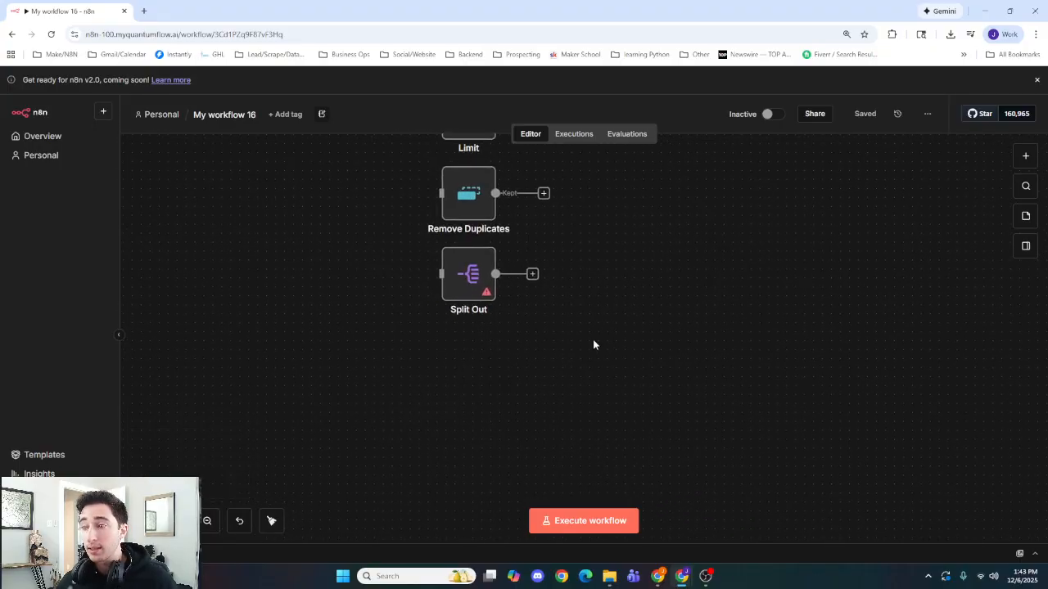
click(1024, 157)
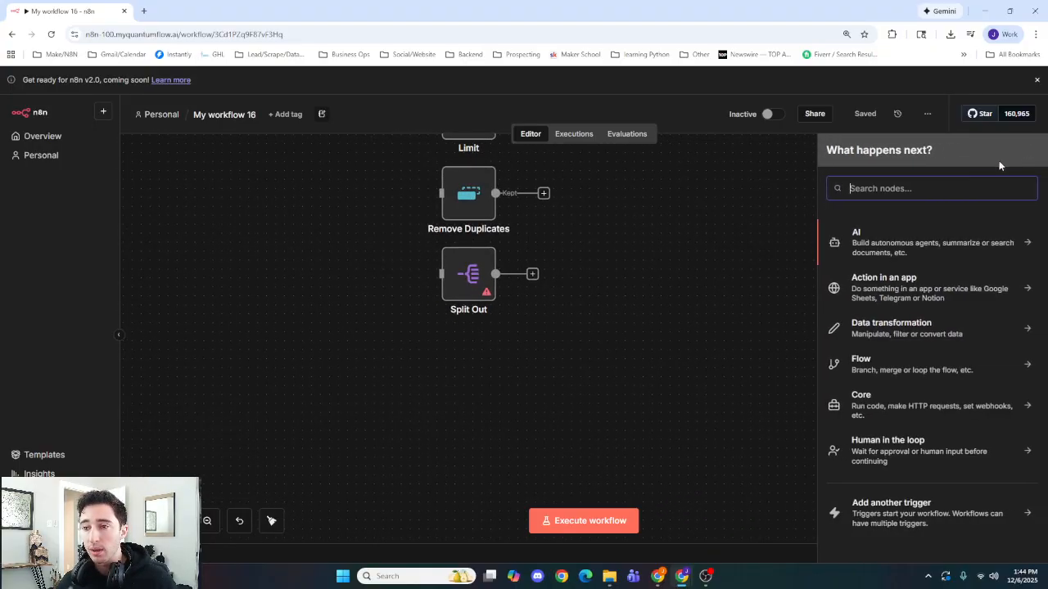
click(911, 347)
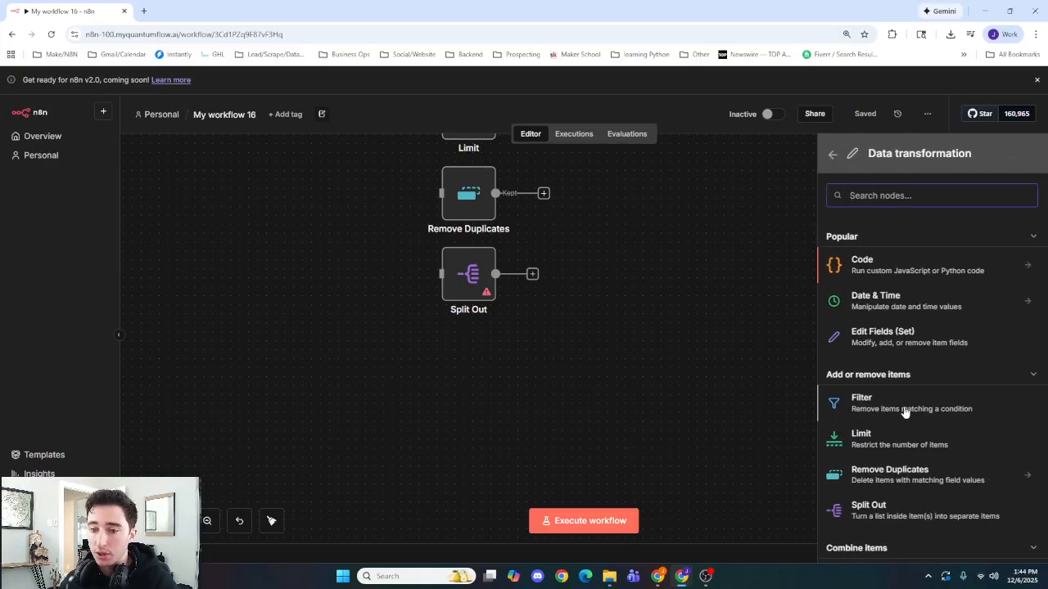
scroll(905, 411, down, 3)
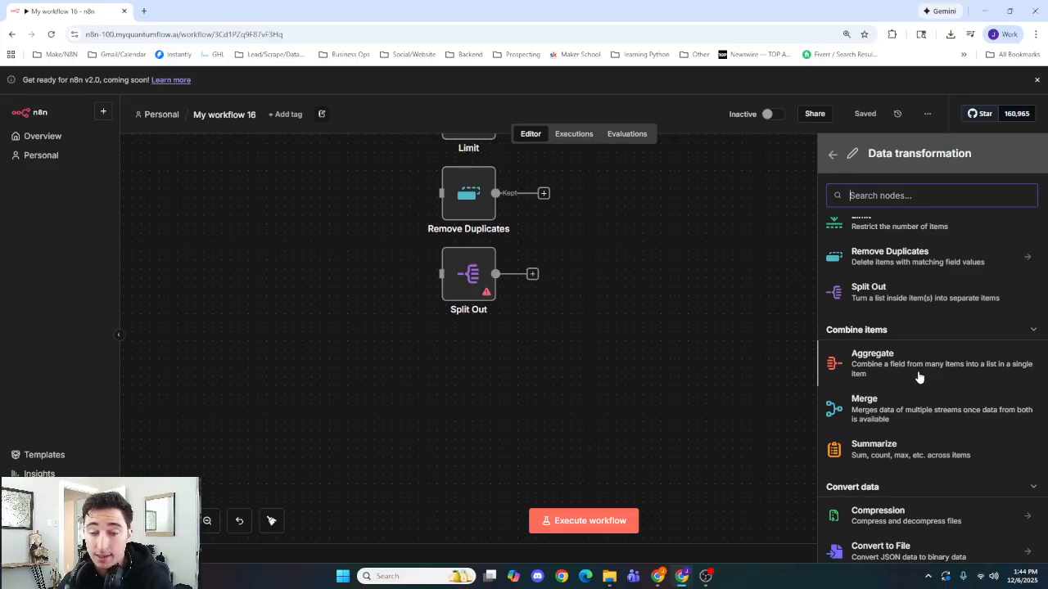
click(918, 377)
click(756, 101)
drag(528, 189, 465, 356)
click(592, 325)
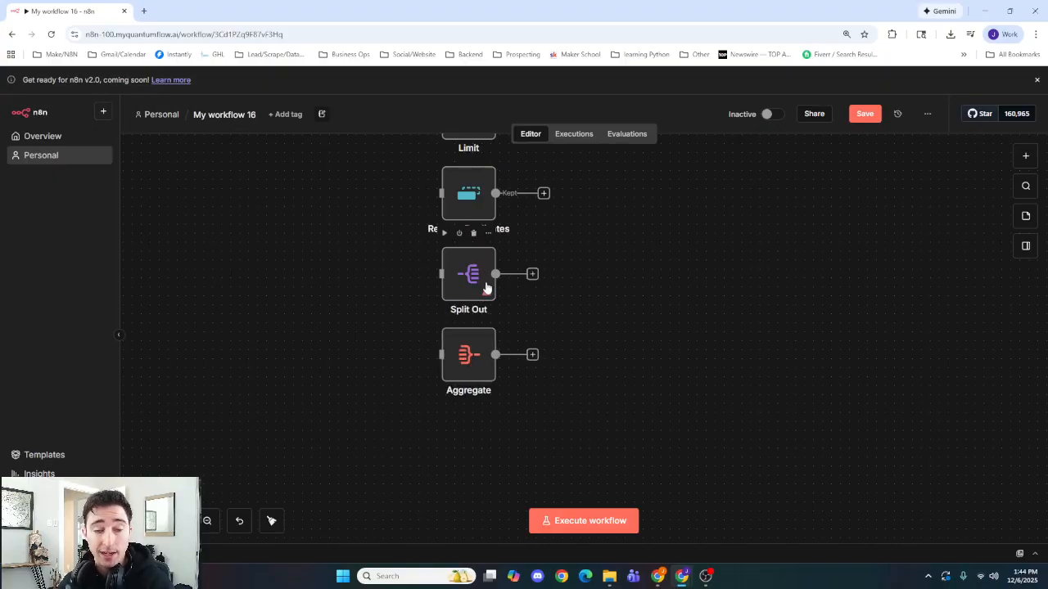
Save My workflow 16 and open the !(Step 1) Lead Batching workflow from the Hiring System (Template) folder
click(858, 117)
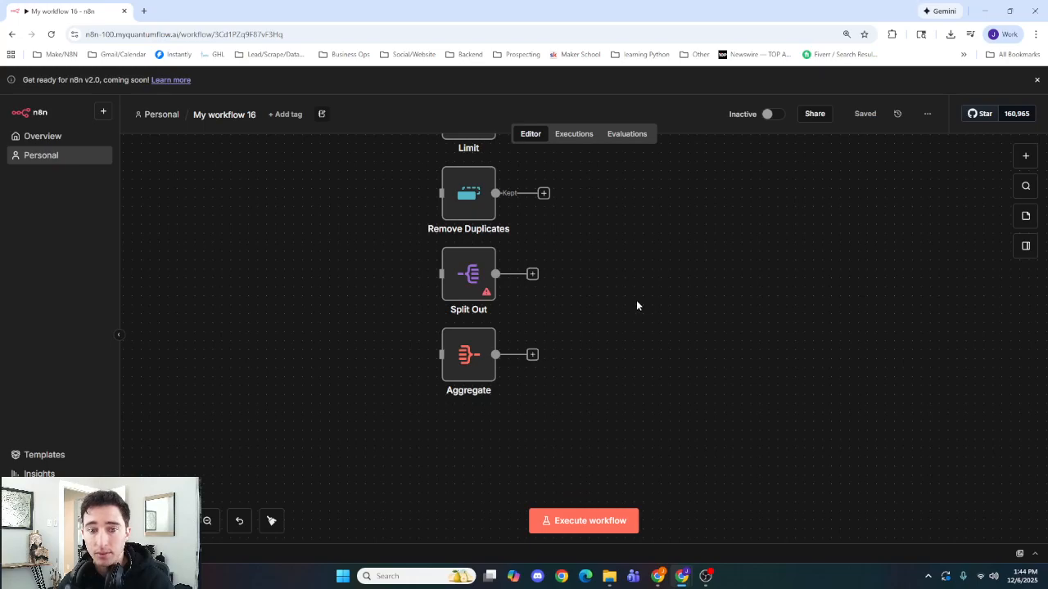
click(160, 115)
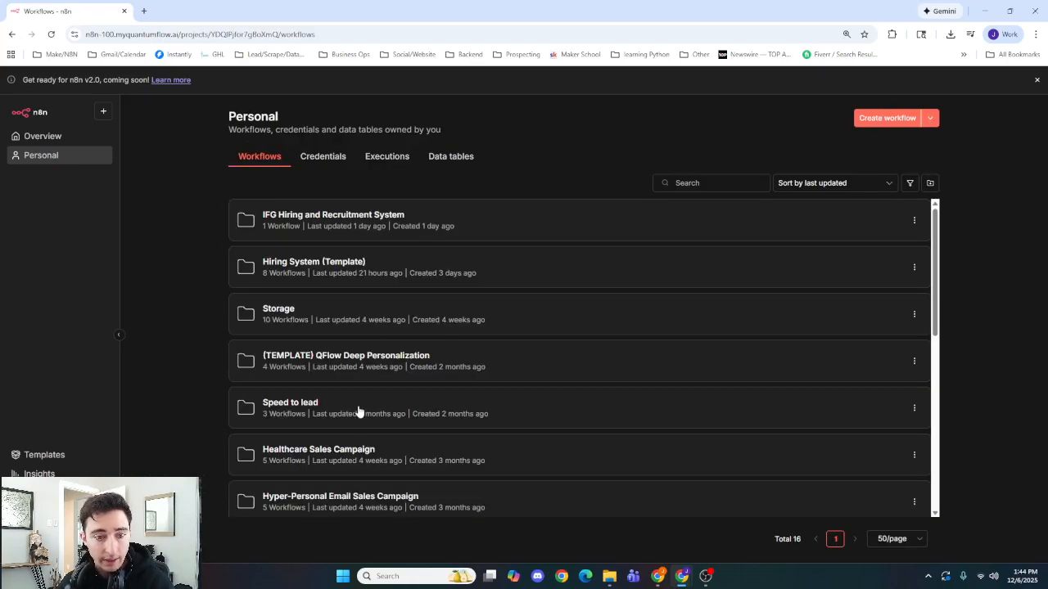
scroll(352, 373, down, 2)
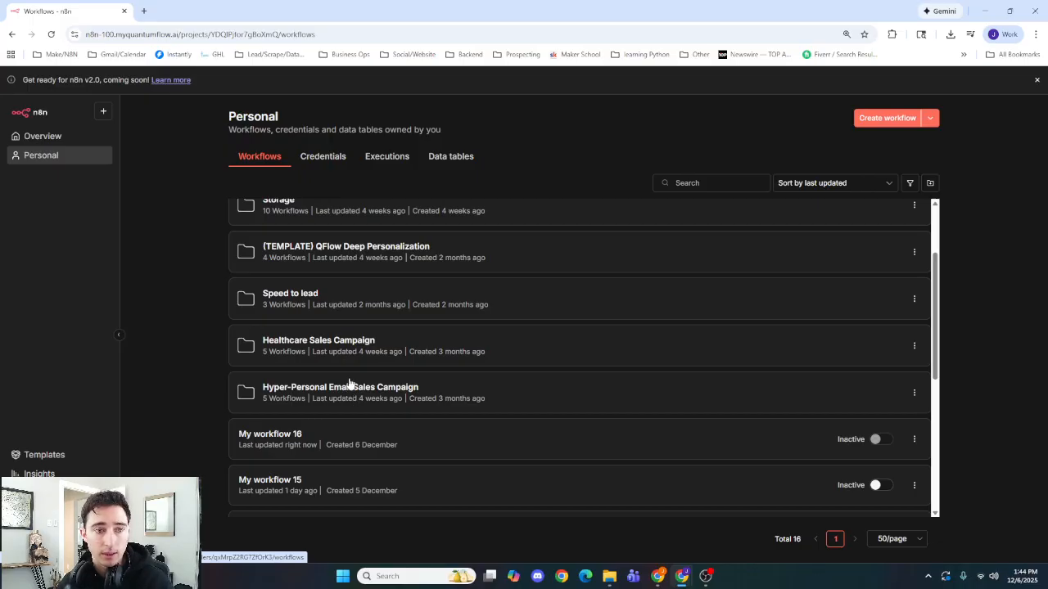
scroll(349, 381, up, 2)
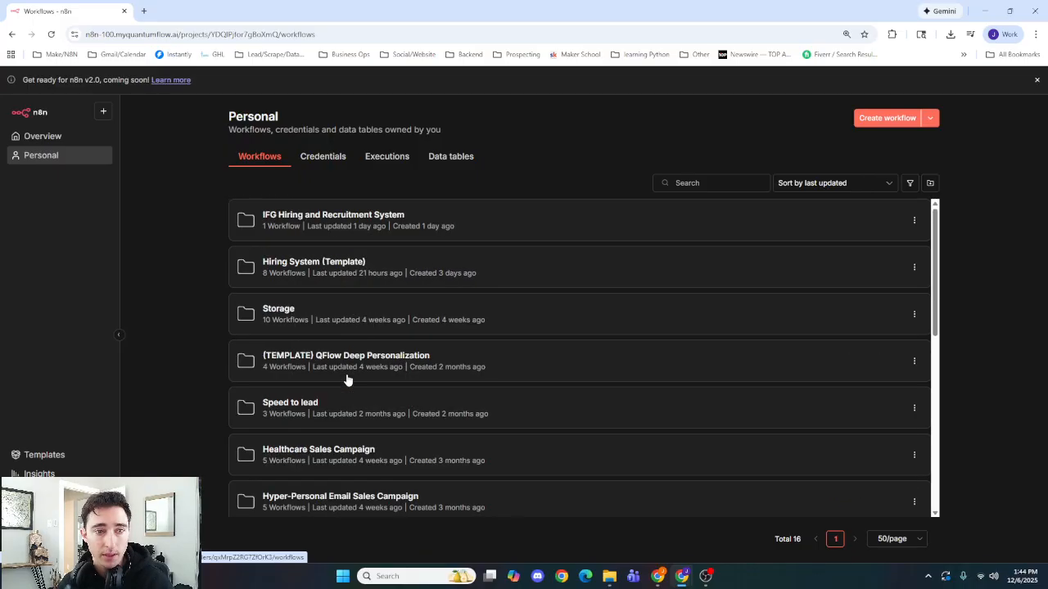
click(347, 266)
click(382, 456)
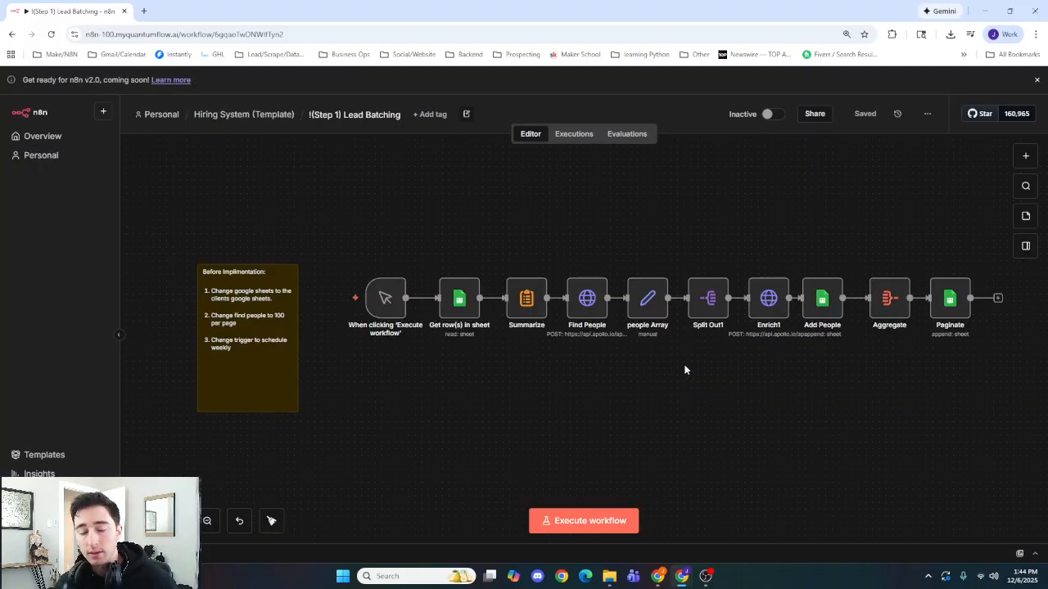
Examine the Paginate node's page # expression and the Aggregate node's settings in the Lead Batching workflow
drag(684, 366, 585, 400)
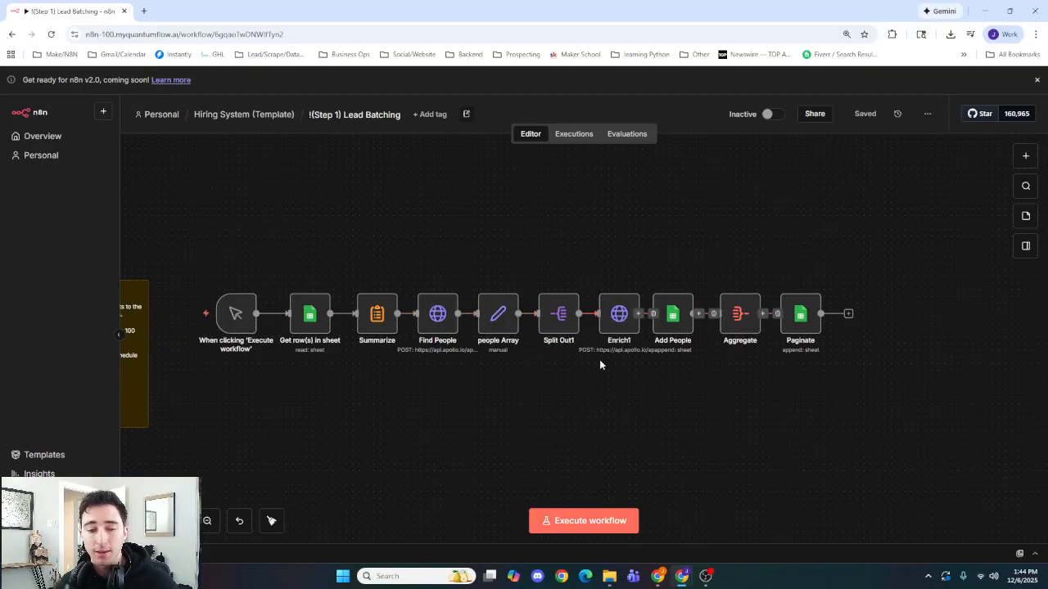
drag(554, 382, 510, 382)
scroll(483, 385, up, 1)
scroll(481, 385, up, 1)
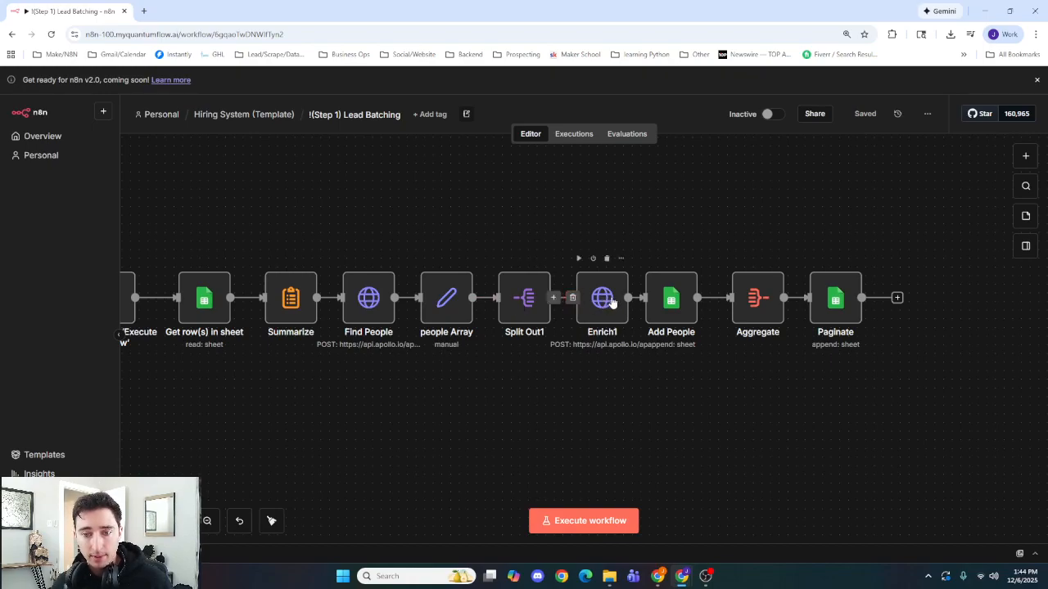
scroll(707, 379, right, 5)
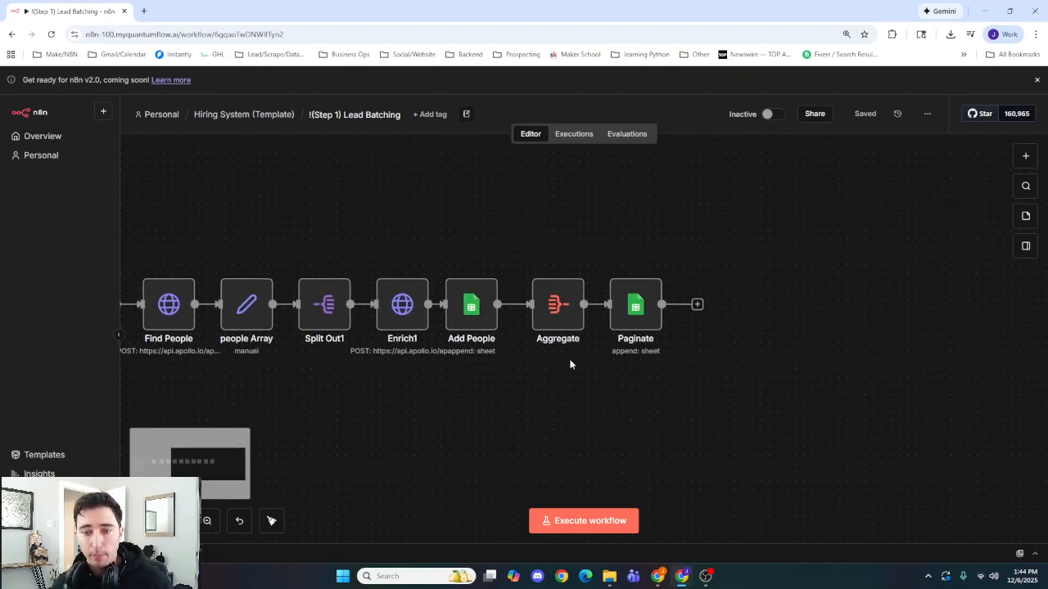
double_click(638, 315)
click(557, 435)
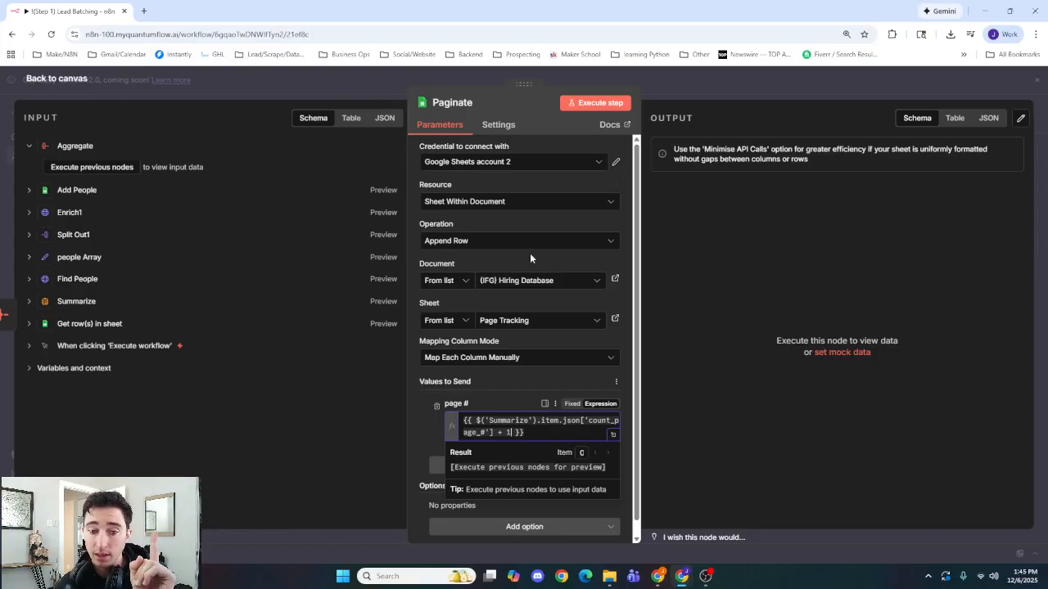
click(375, 78)
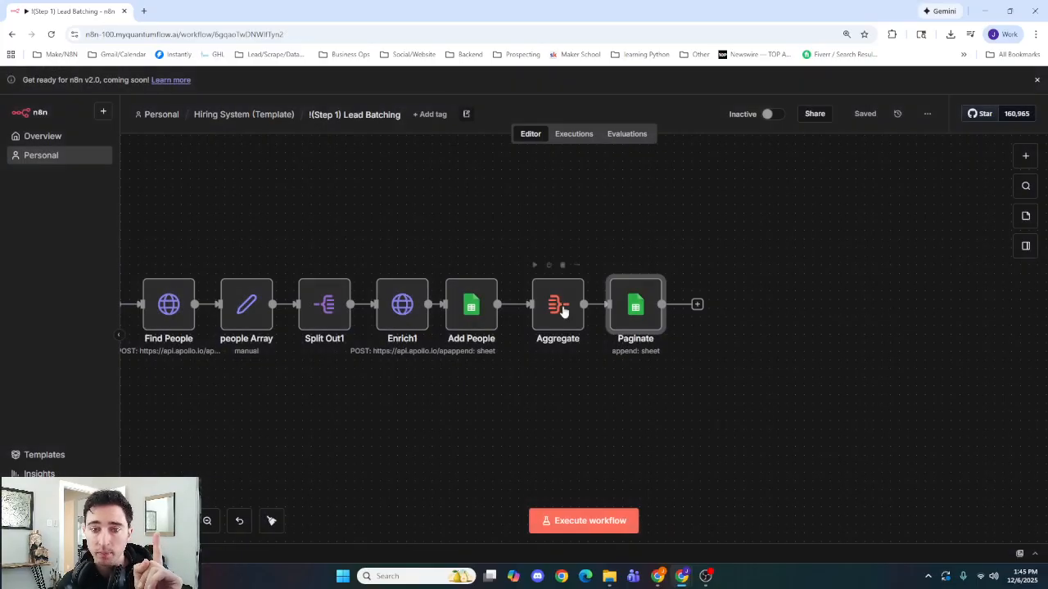
double_click(561, 311)
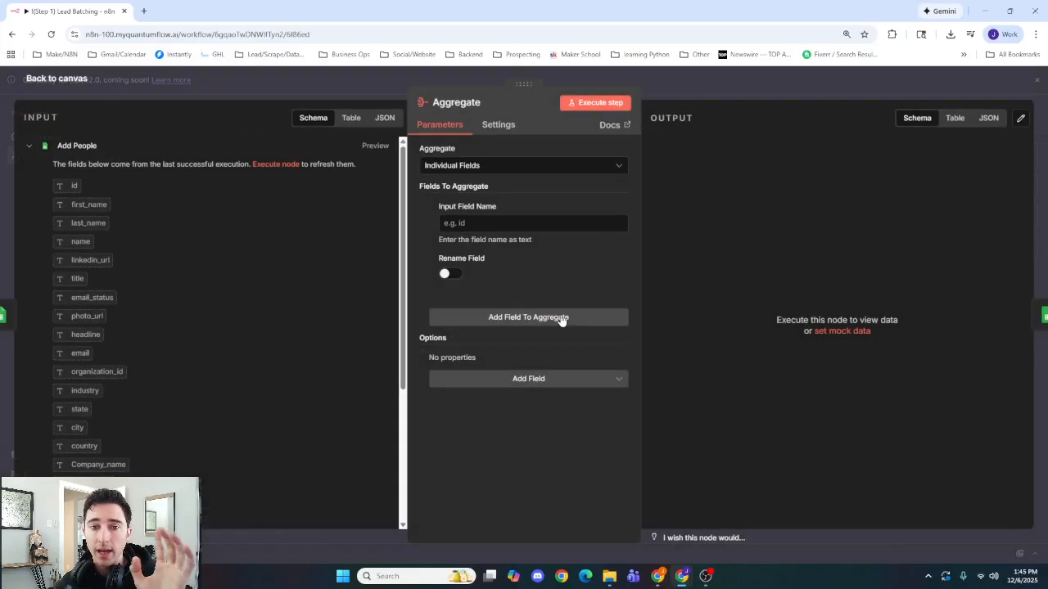
click(365, 88)
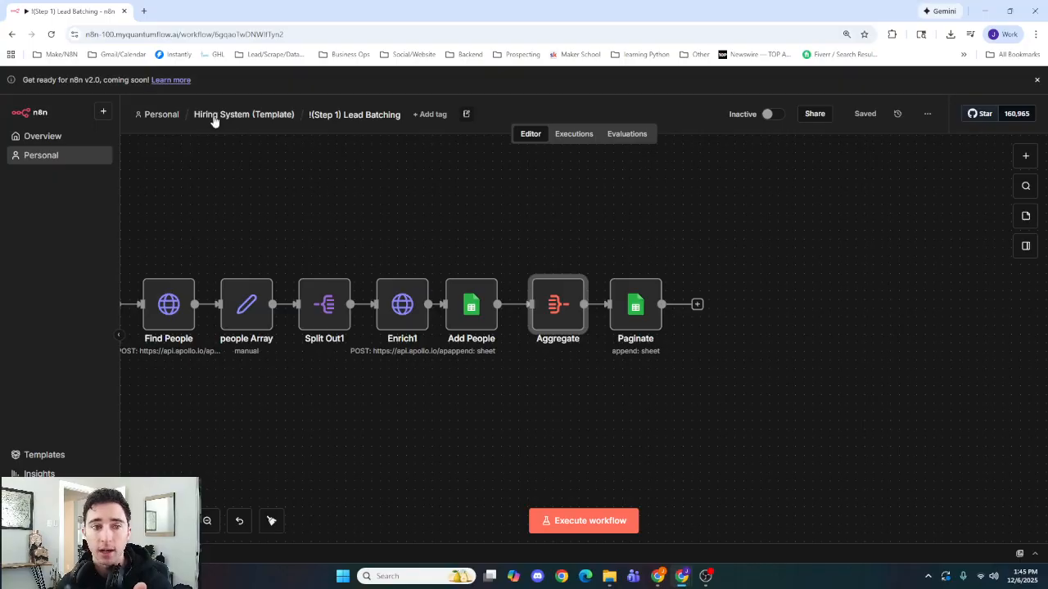
Return to the Personal project and reopen My workflow 16
click(167, 119)
scroll(417, 313, down, 5)
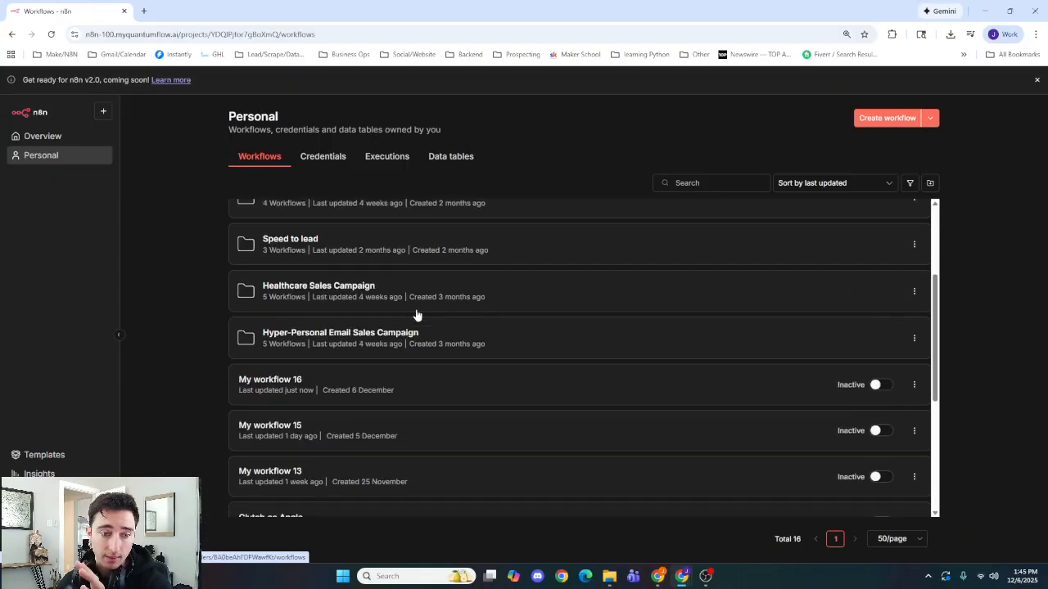
click(370, 336)
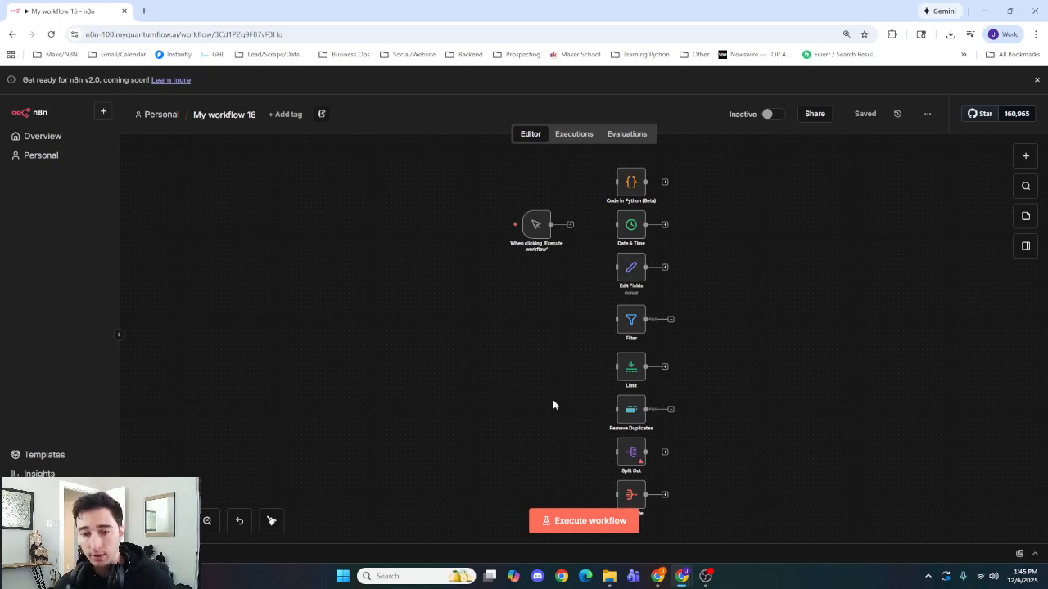
Add a Merge data transformation node to My workflow 16, keeping its Append mode
drag(560, 420, 463, 323)
scroll(490, 403, up, 4)
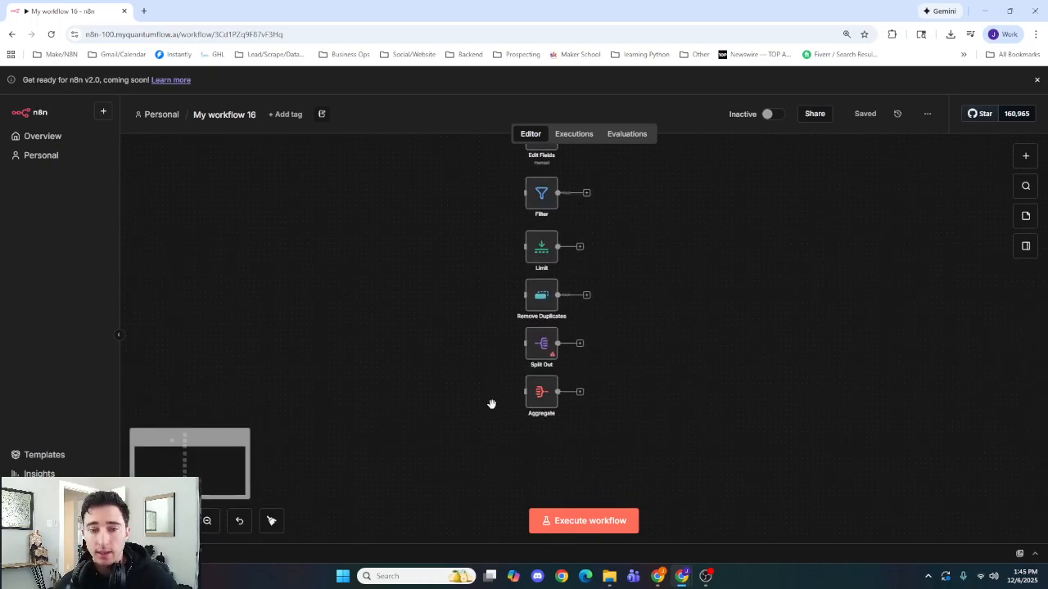
drag(486, 401, 424, 364)
scroll(448, 327, up, 1)
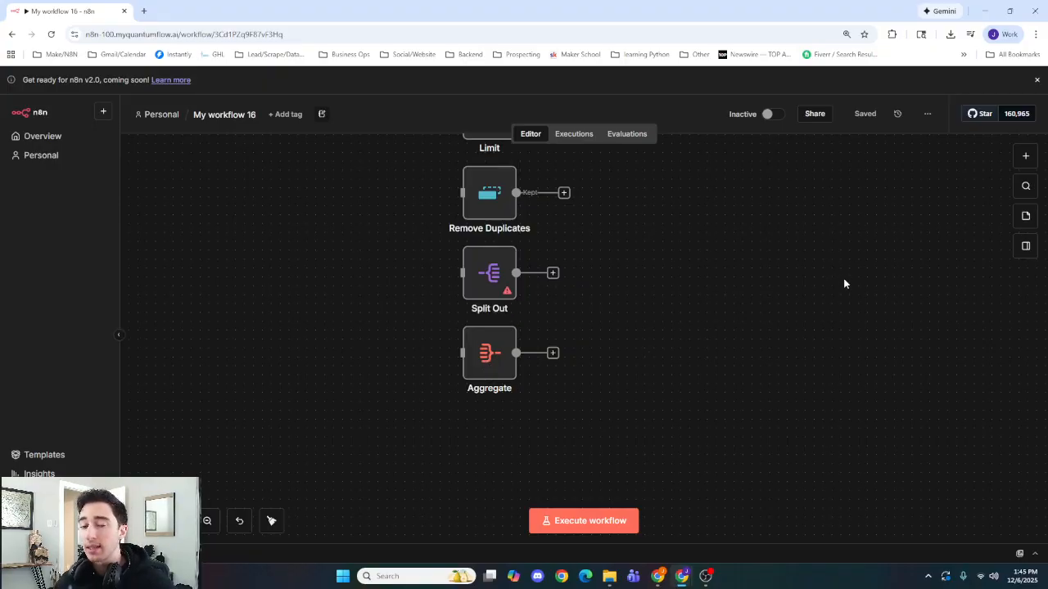
click(1025, 157)
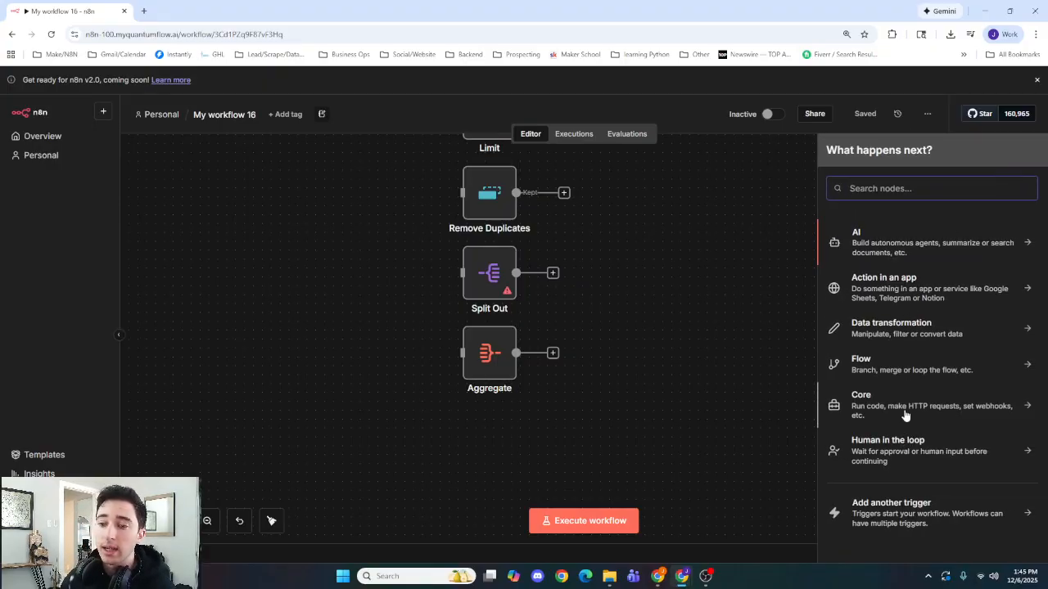
click(904, 338)
scroll(901, 379, down, 1)
scroll(901, 379, down, 5)
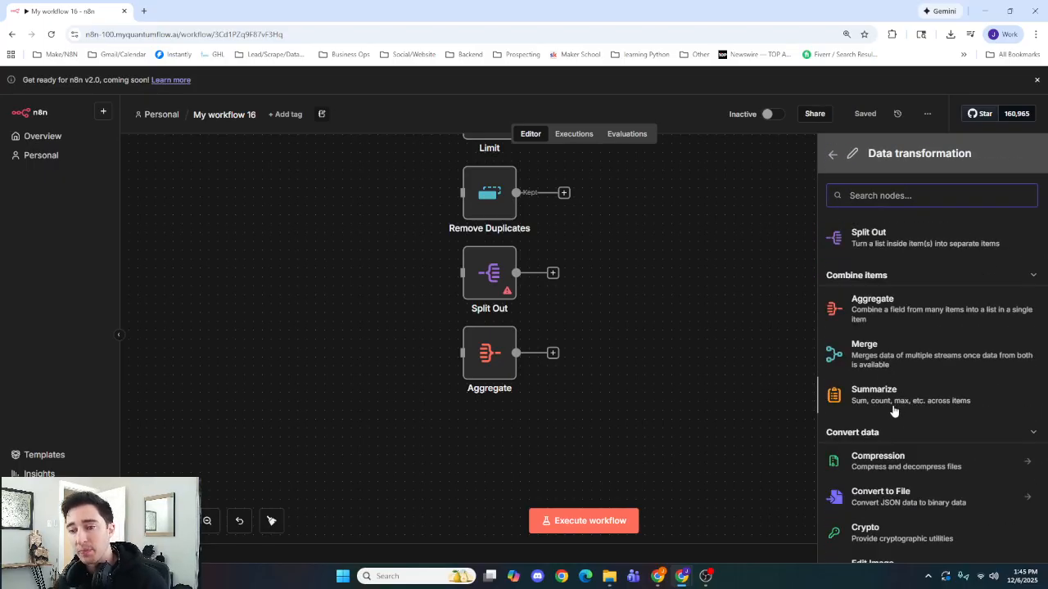
click(889, 356)
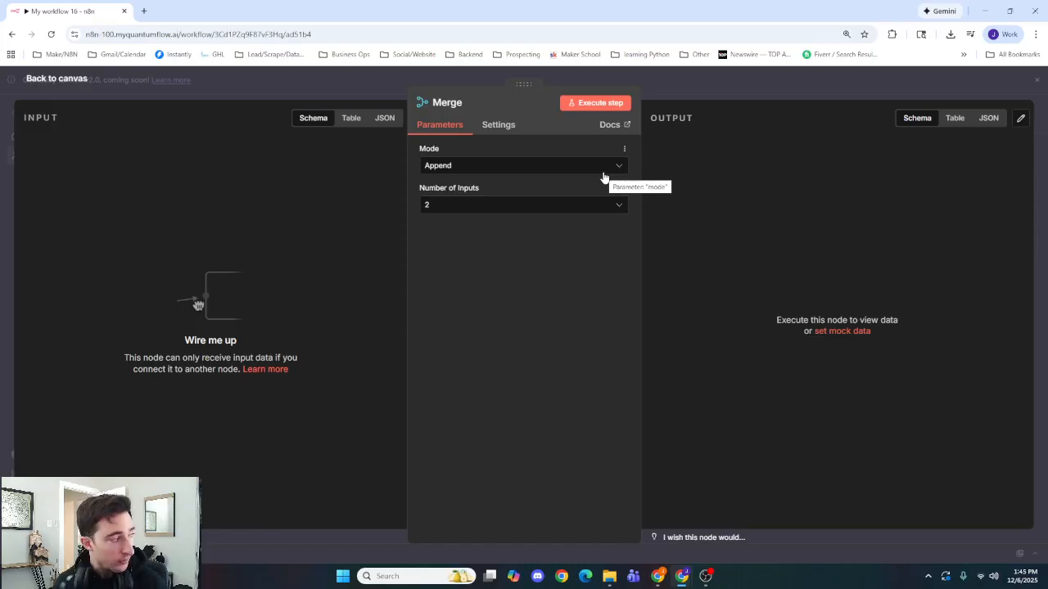
click(684, 90)
Move the Merge node into the column of nodes, directly below the Aggregate node
drag(483, 428, 609, 358)
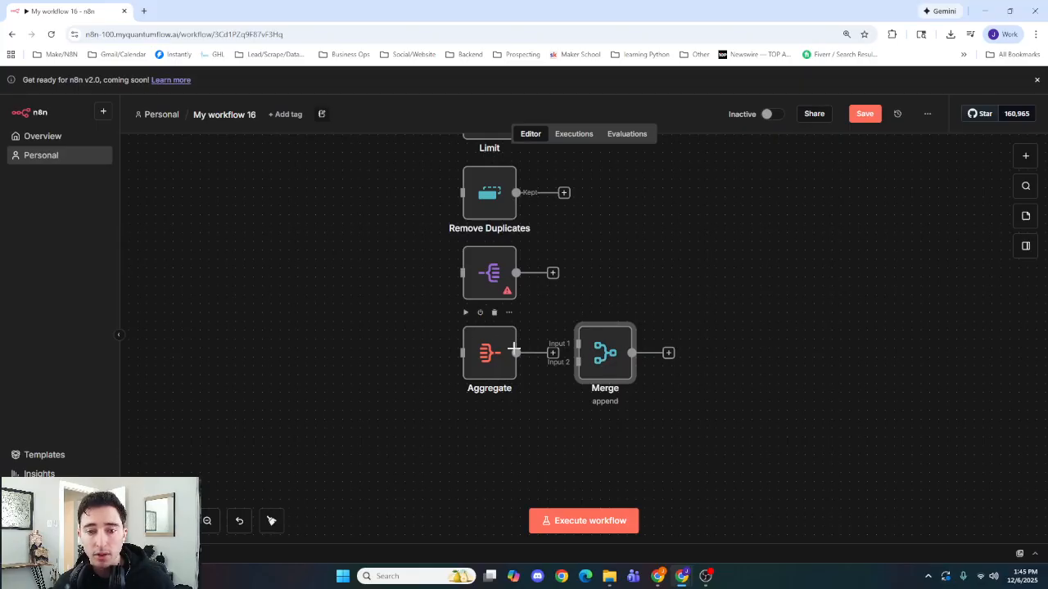
drag(568, 416, 393, 418)
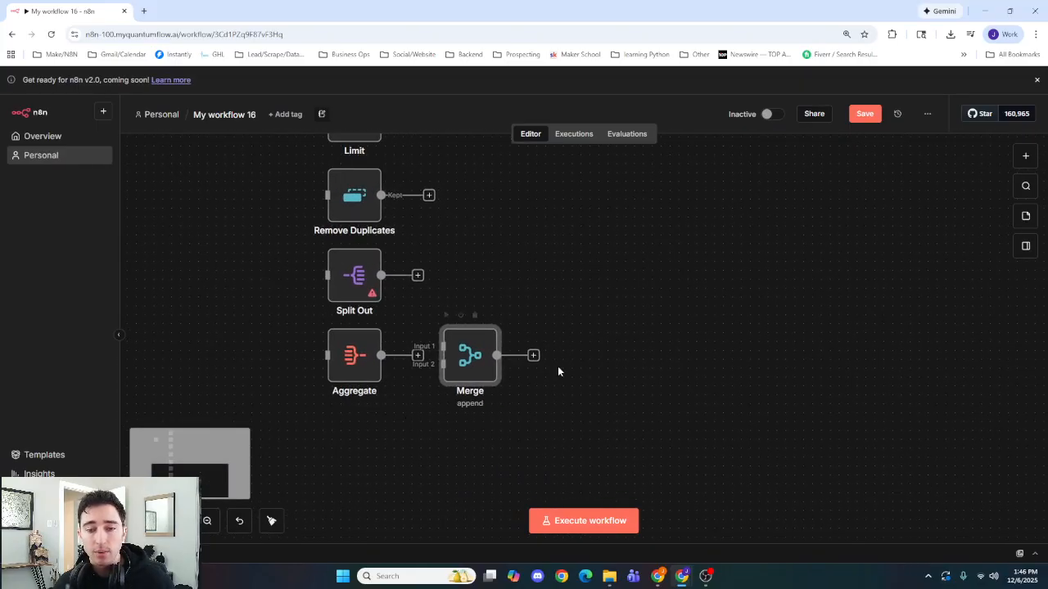
drag(553, 401, 679, 299)
drag(586, 263, 470, 350)
Review the Merge node's Mode and Number of Inputs settings and save the workflow
double_click(478, 350)
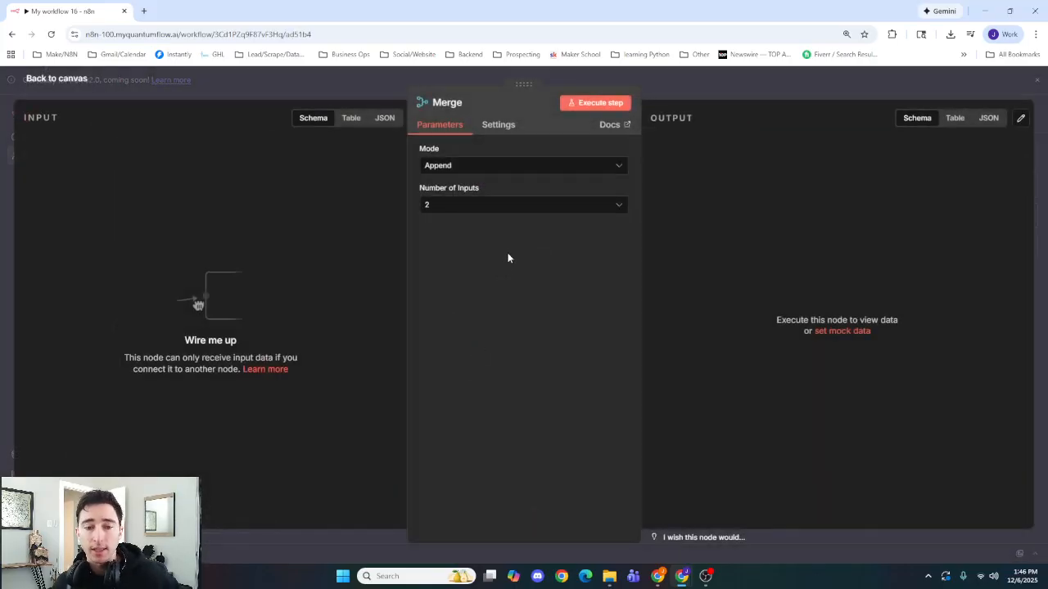
click(385, 79)
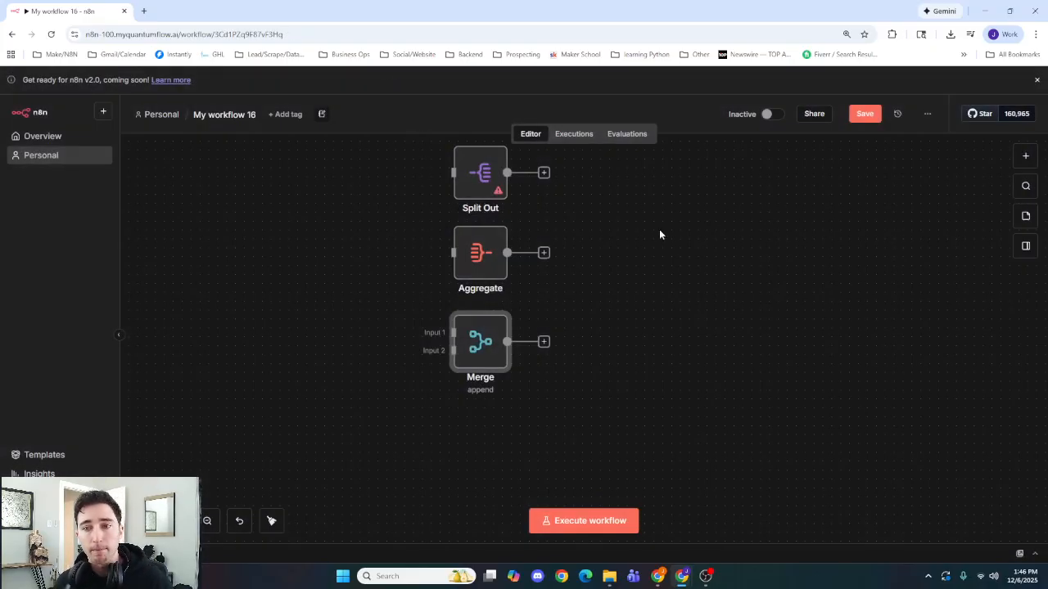
click(878, 114)
Realign the Merge node beneath the Aggregate node and save My workflow 16
drag(599, 296, 618, 303)
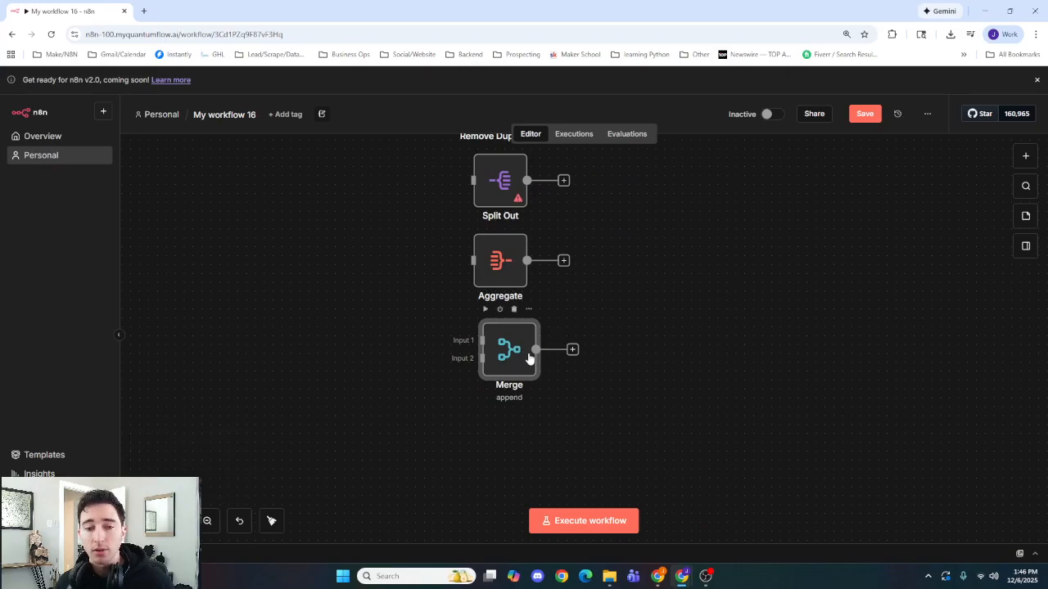
drag(521, 356, 512, 353)
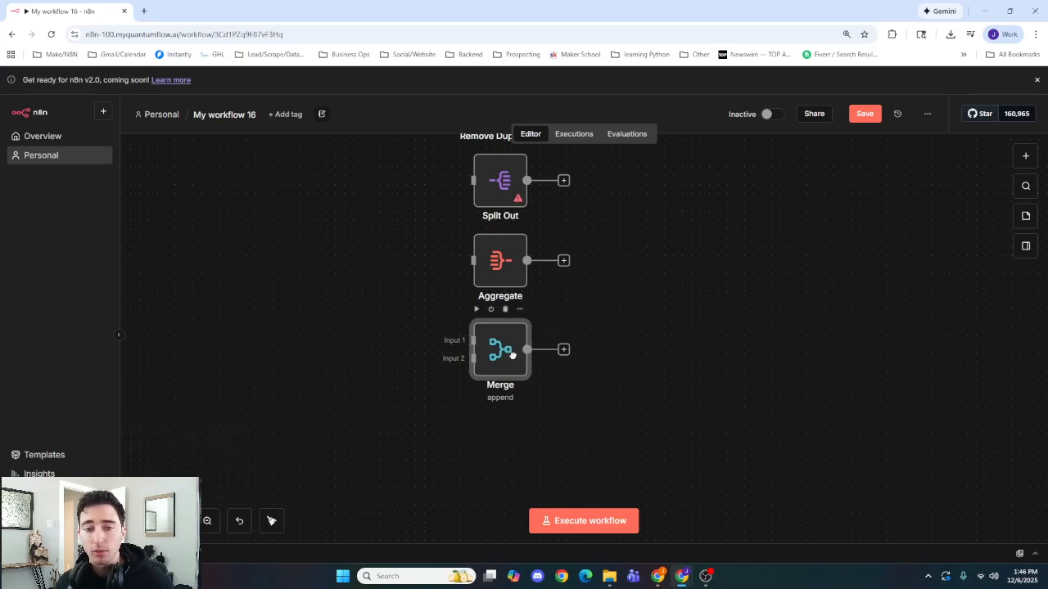
click(592, 297)
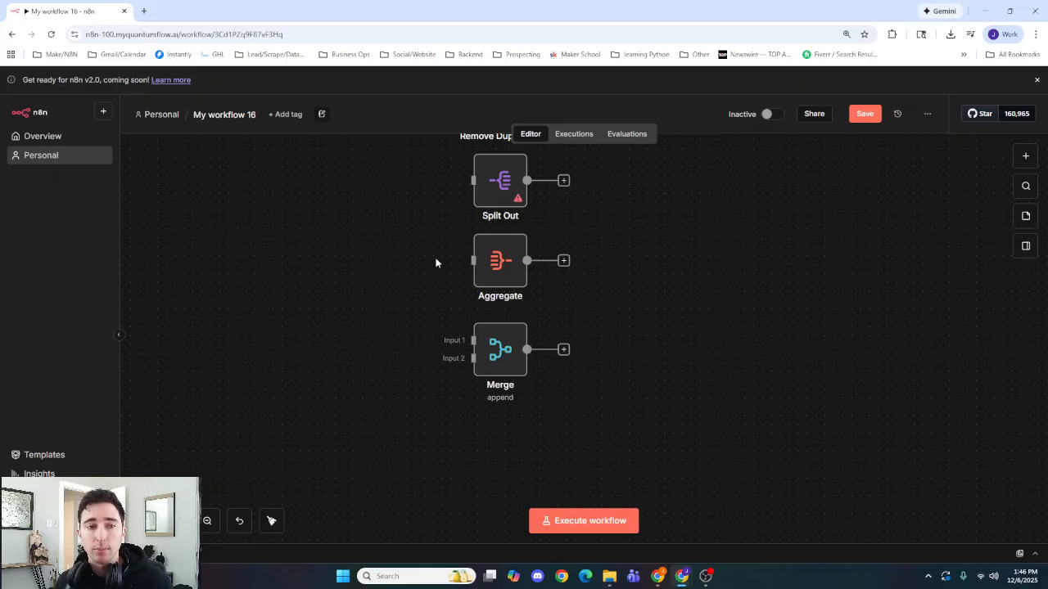
click(863, 115)
Open the Inbound App Flow (From Form) workflow from the IFG Hiring and Recruitment System folder
click(171, 113)
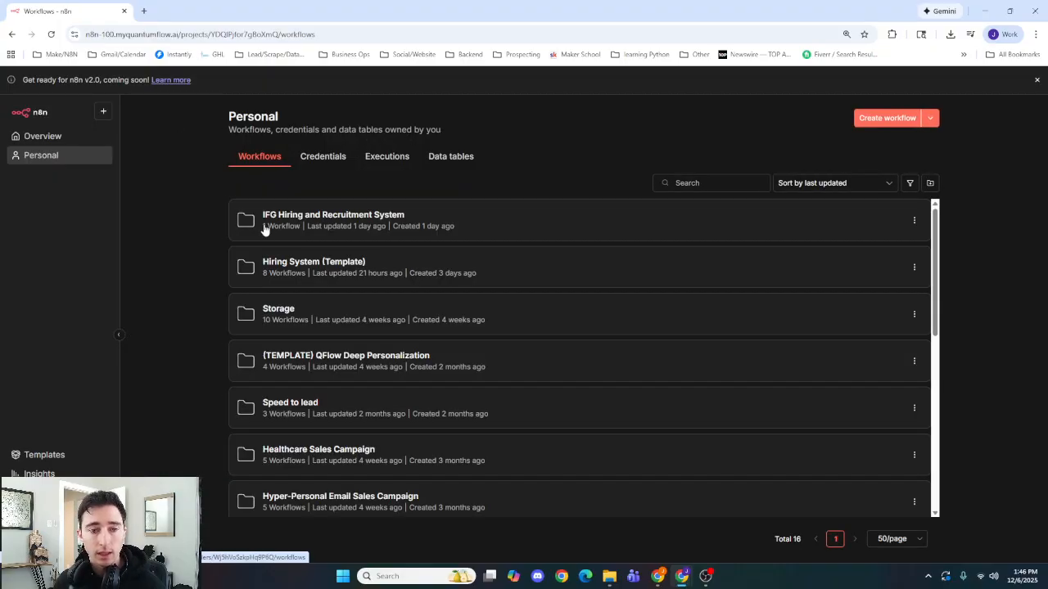
click(368, 215)
click(433, 230)
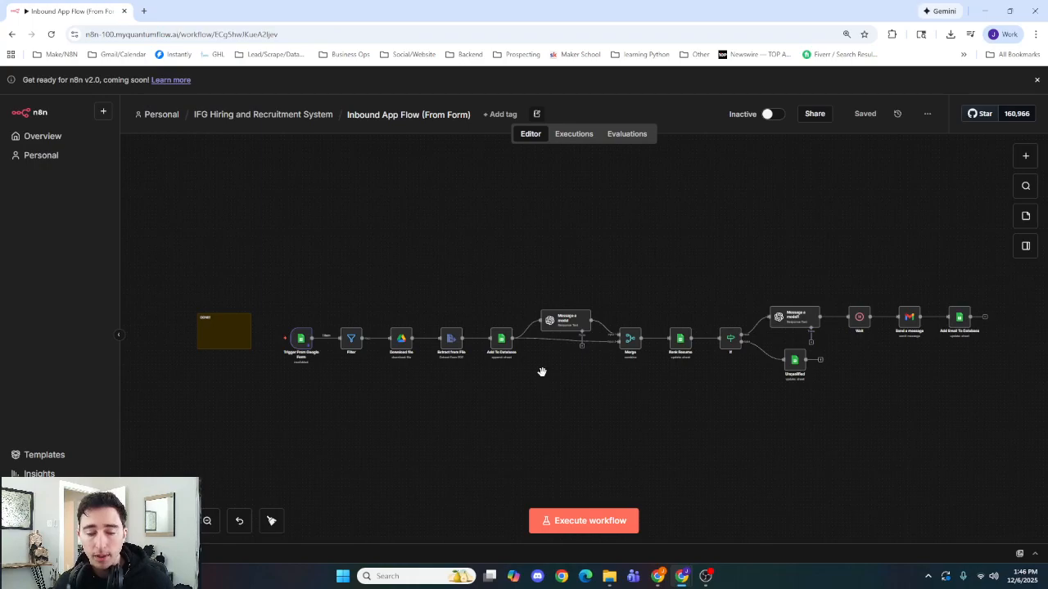
Examine how the Add To Database and Message a model outputs feed the Merge node in the Inbound App Flow workflow
scroll(542, 372, up, 5)
scroll(532, 372, right, 2)
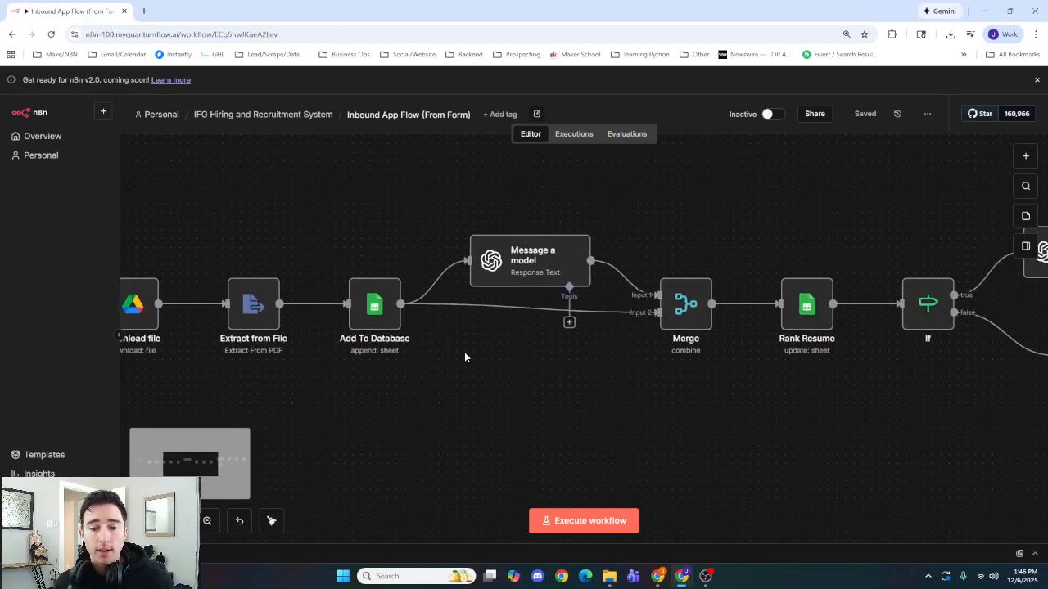
scroll(464, 357, right, 2)
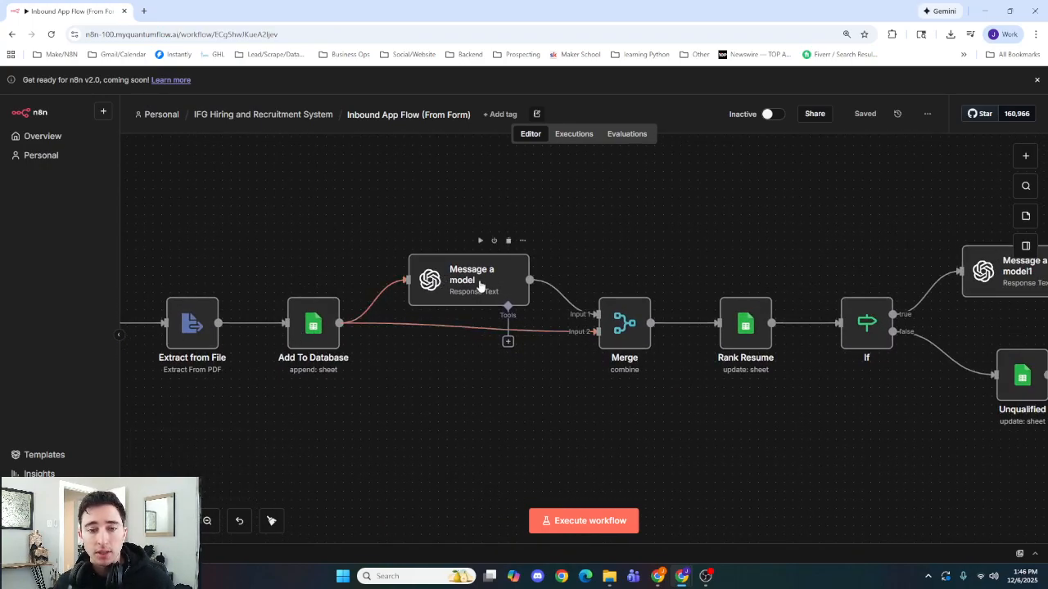
drag(350, 385, 638, 376)
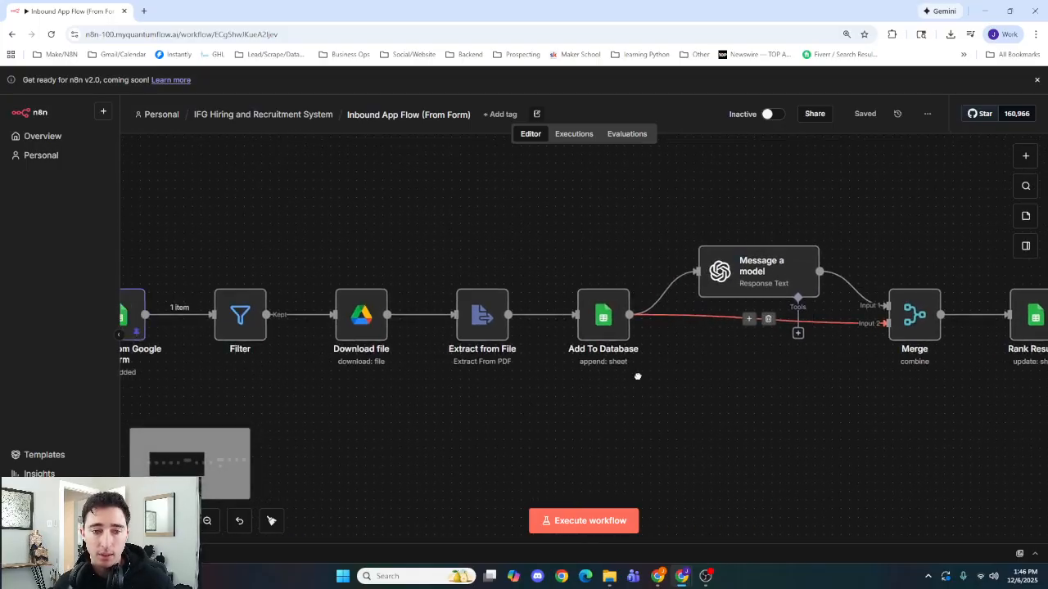
scroll(561, 402, down, 4)
drag(537, 398, 179, 379)
drag(419, 417, 659, 377)
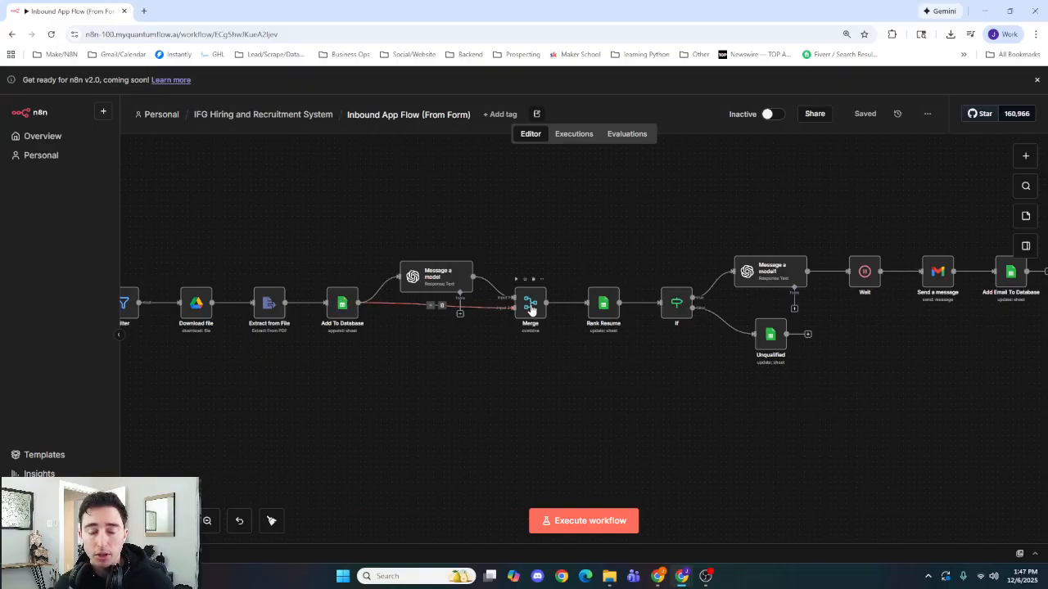
scroll(530, 358, up, 2)
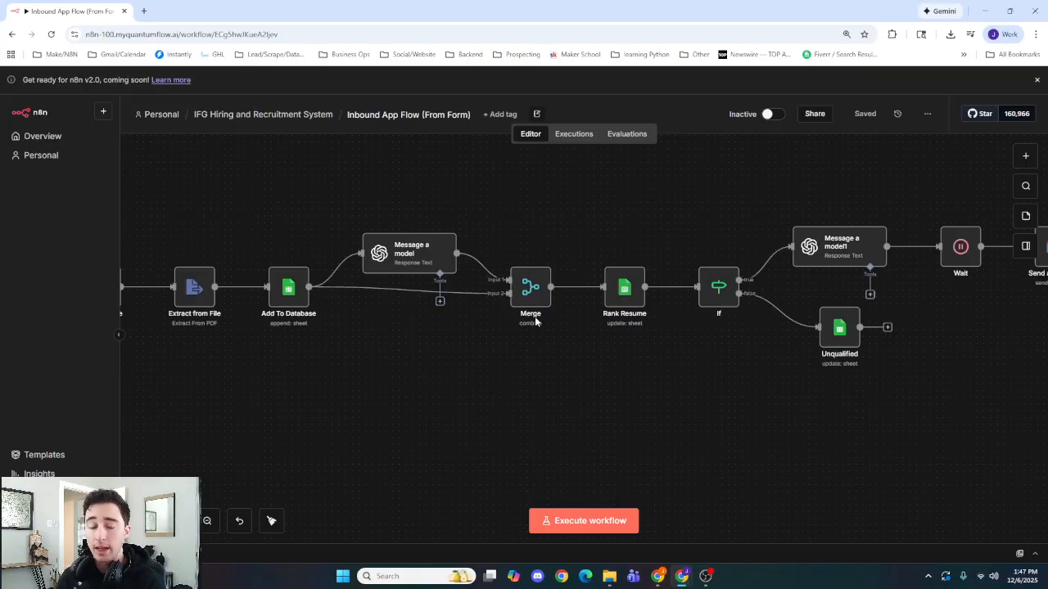
drag(317, 365, 327, 390)
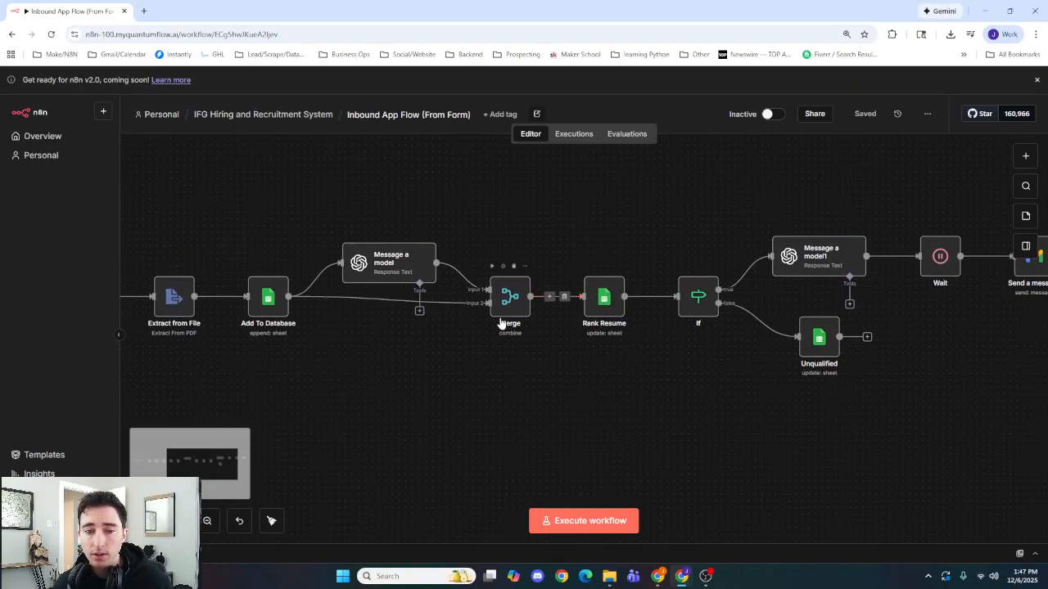
drag(499, 357, 462, 367)
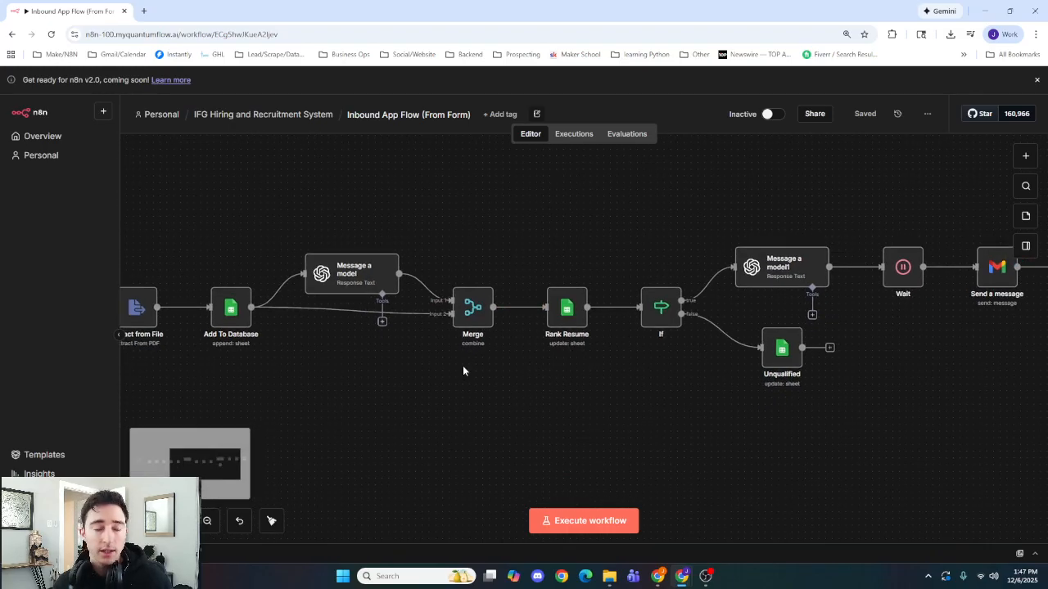
drag(348, 386, 331, 358)
drag(414, 329, 465, 343)
scroll(224, 326, down, 1)
scroll(437, 326, down, 2)
scroll(501, 346, down, 1)
mouse_move(161, 308)
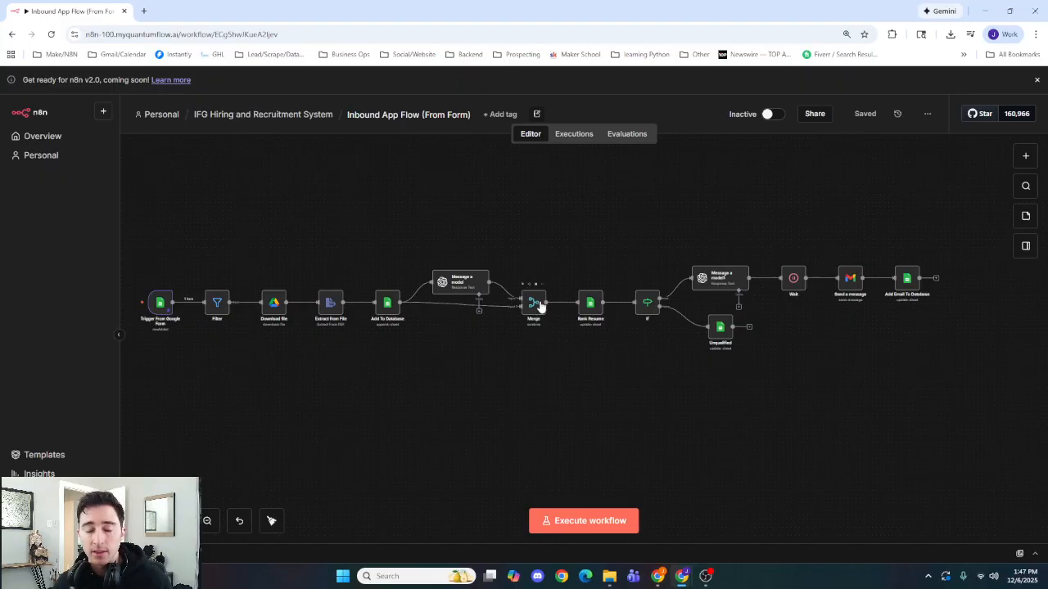
Return to the Personal workflow list and open My workflow 16
click(164, 115)
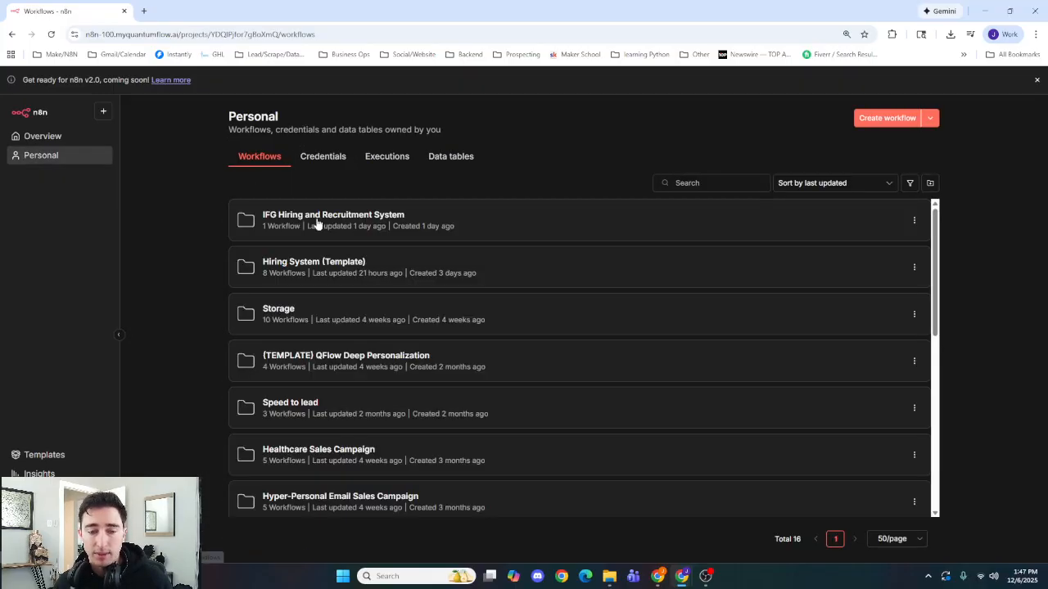
scroll(415, 293, down, 5)
scroll(379, 312, up, 3)
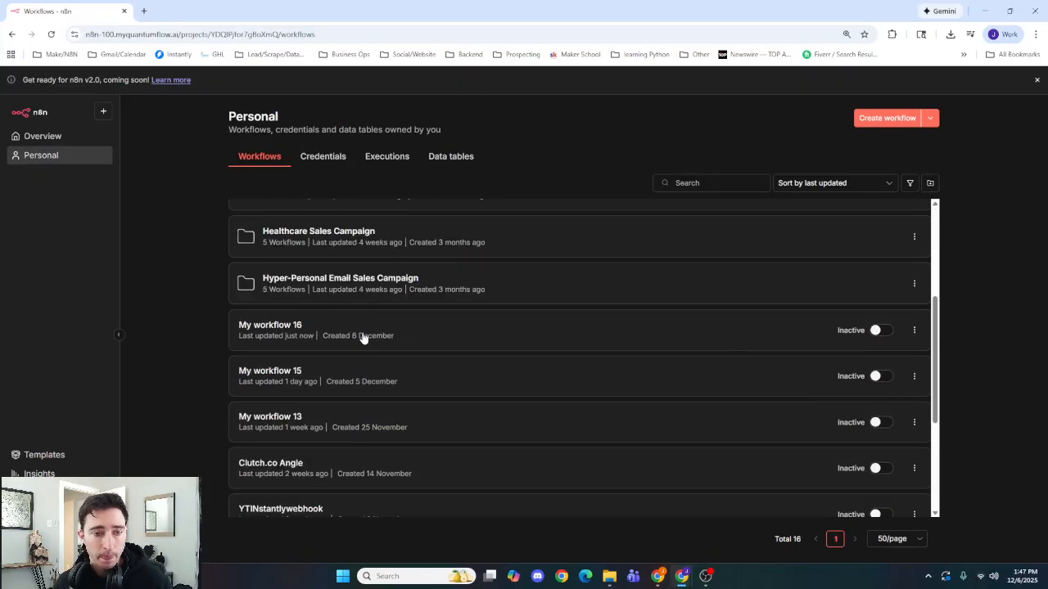
click(362, 335)
Add a Summarize node from the data transformation nodes and place it directly below the Merge node
scroll(704, 433, down, 5)
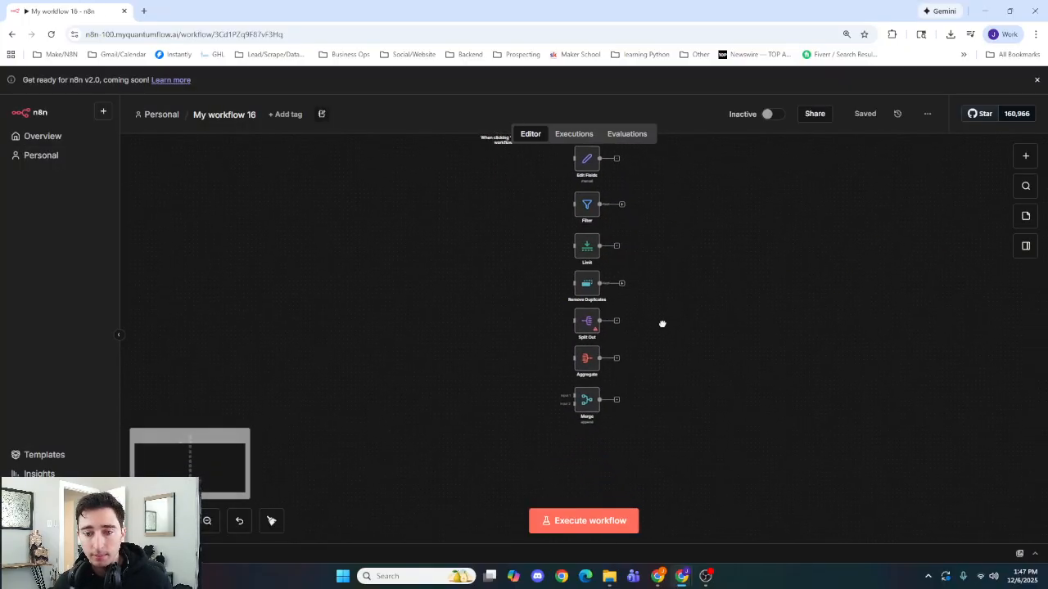
drag(686, 275, 691, 218)
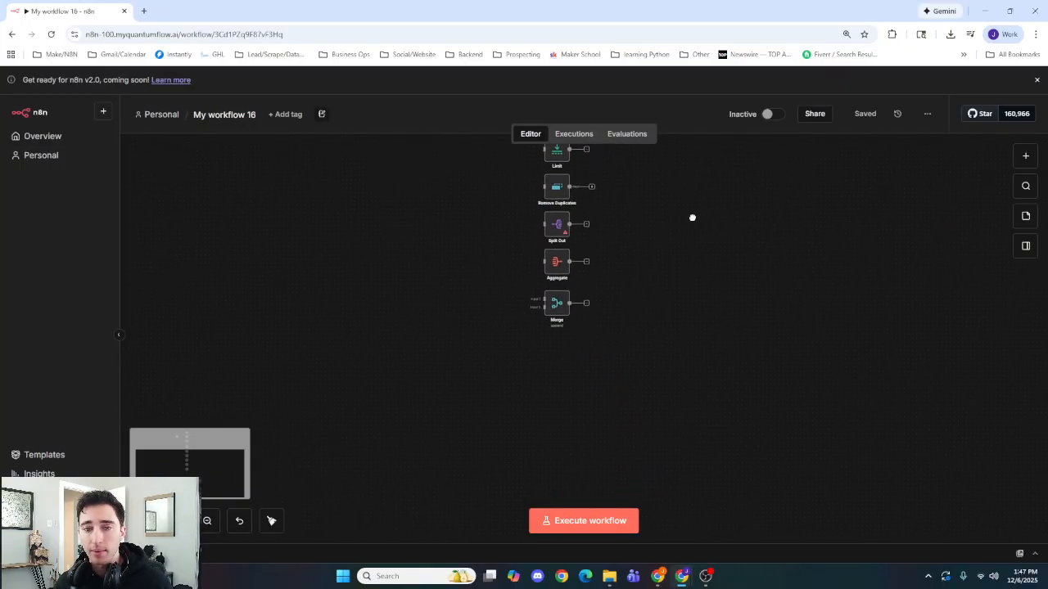
scroll(627, 264, up, 3)
scroll(614, 270, up, 2)
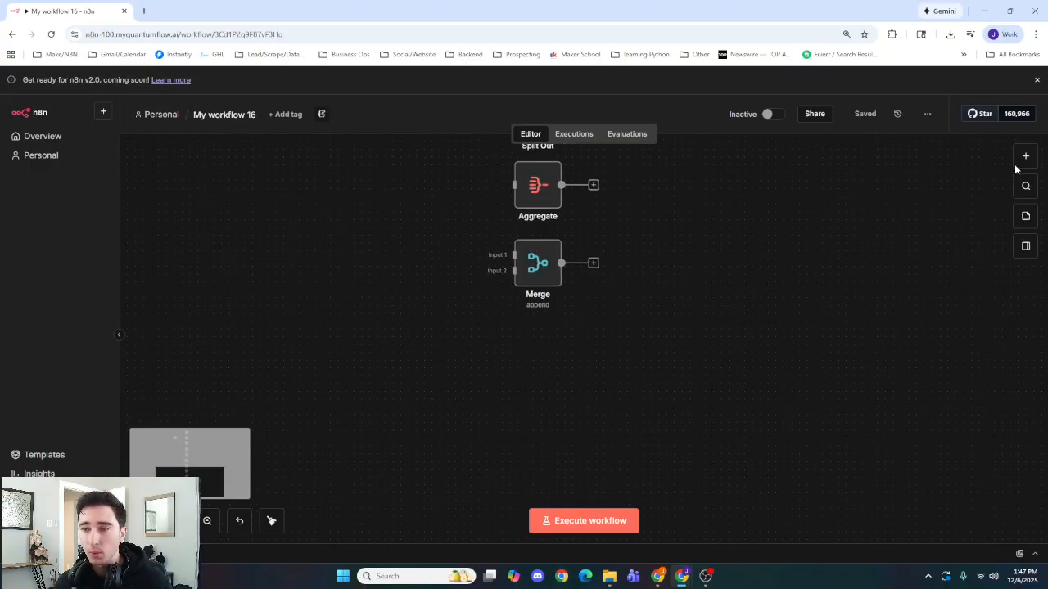
click(1026, 155)
click(911, 328)
scroll(893, 368, down, 4)
scroll(895, 370, down, 1)
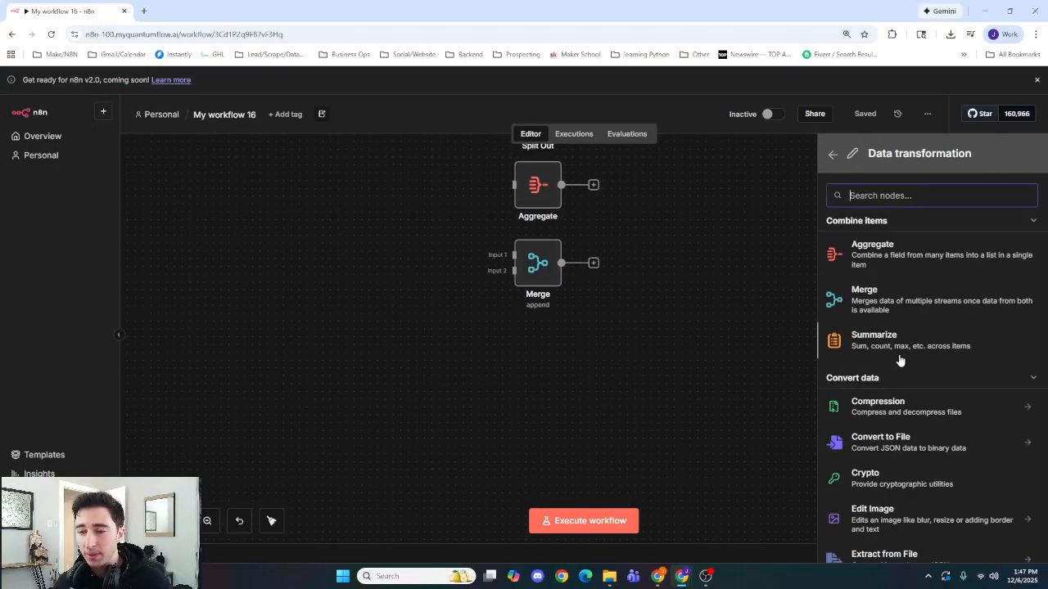
click(898, 358)
click(717, 87)
drag(739, 206, 551, 361)
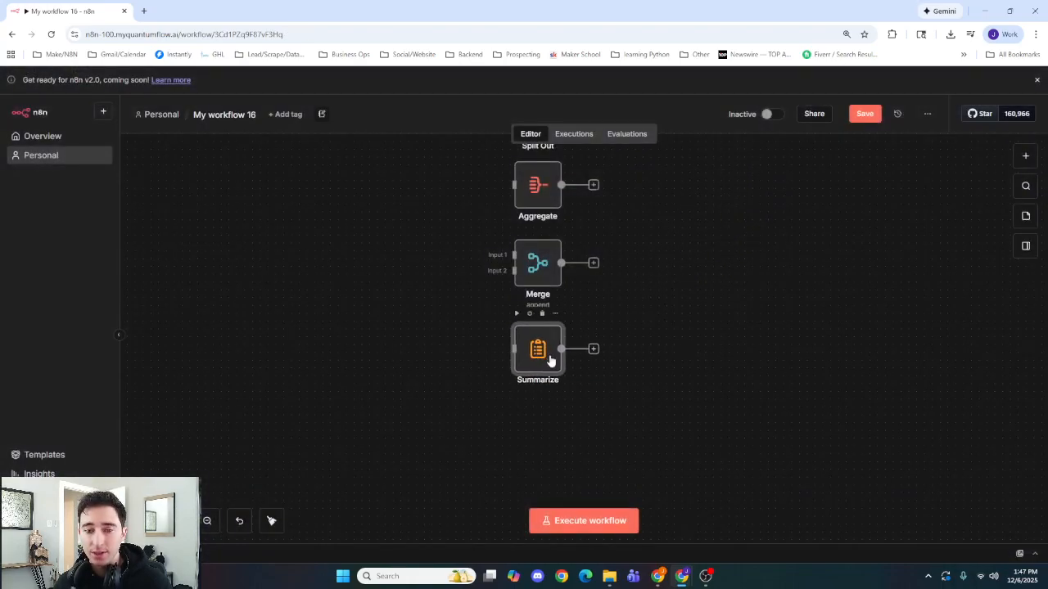
Review the Summarize node's Aggregation options without changing them, and save My workflow 16
double_click(551, 361)
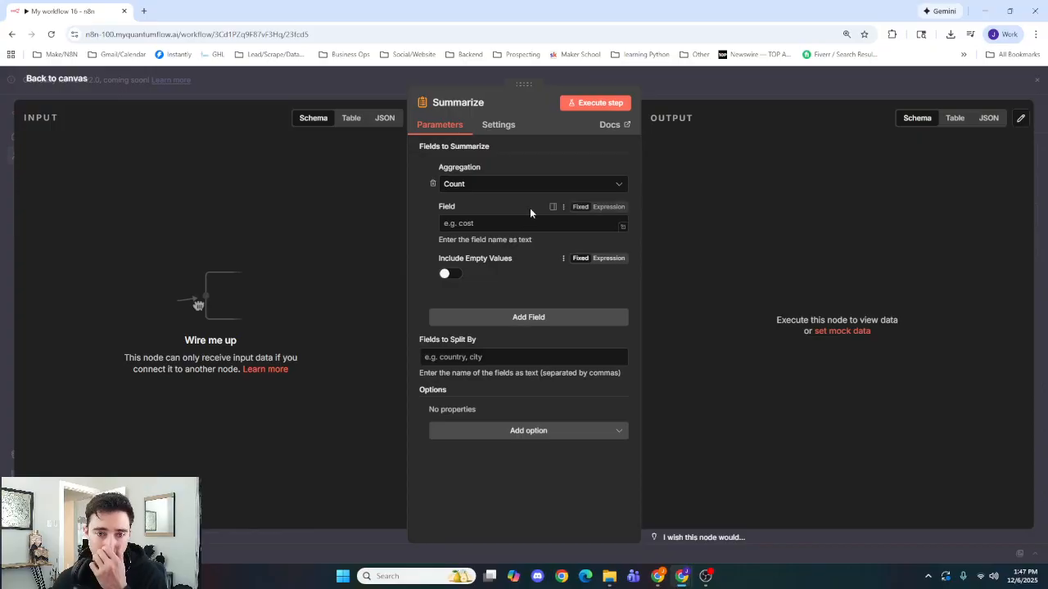
click(549, 181)
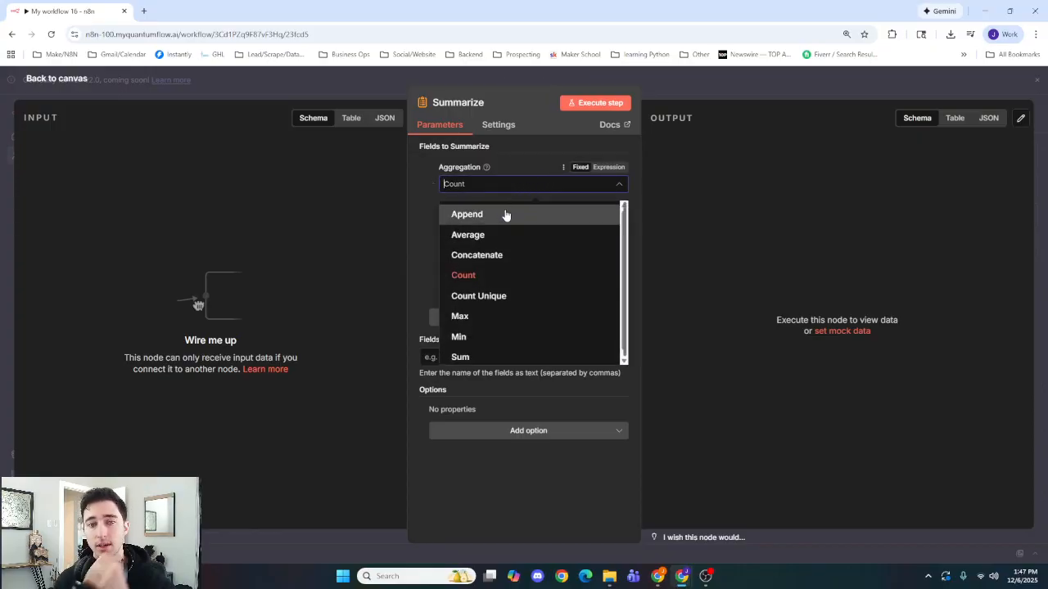
scroll(501, 216, down, 1)
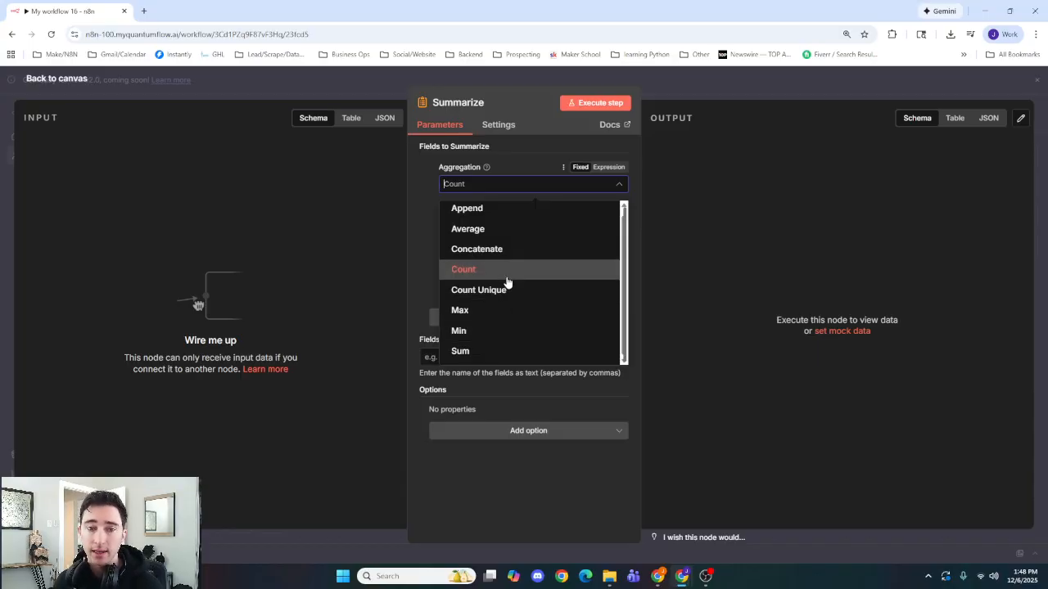
scroll(506, 281, up, 1)
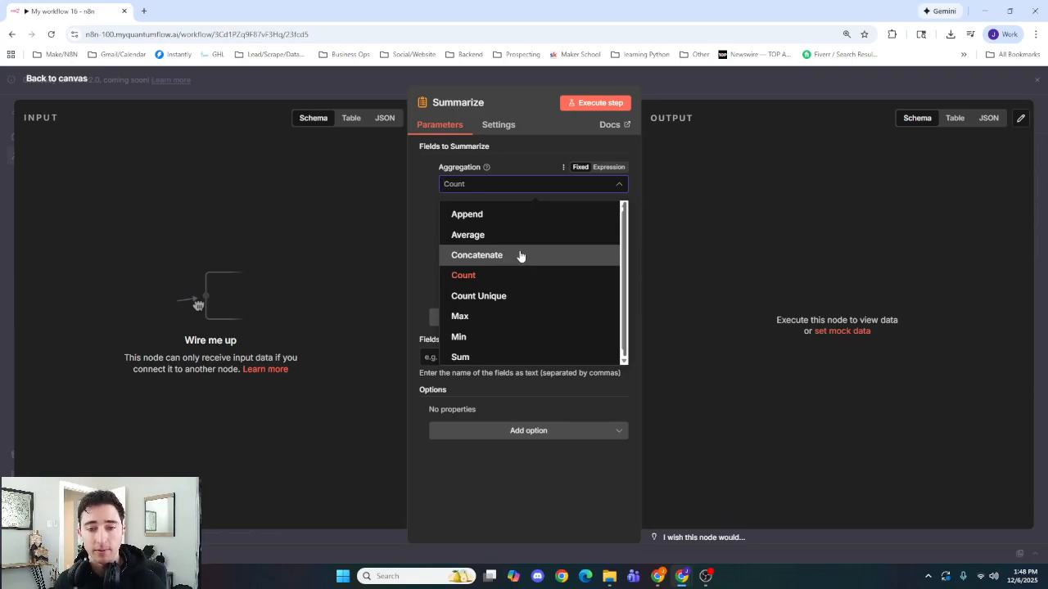
click(657, 247)
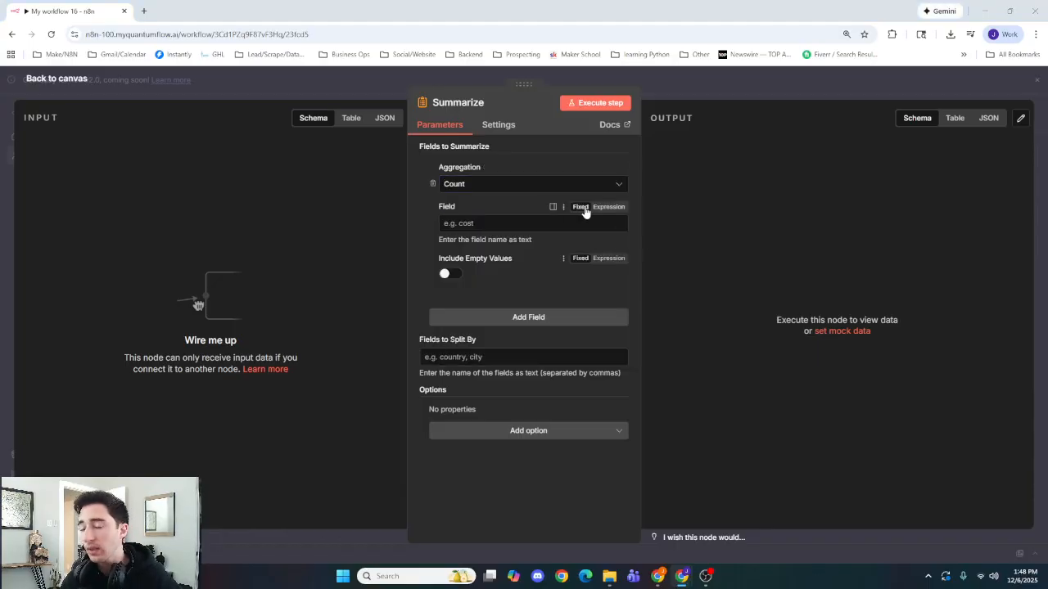
click(560, 185)
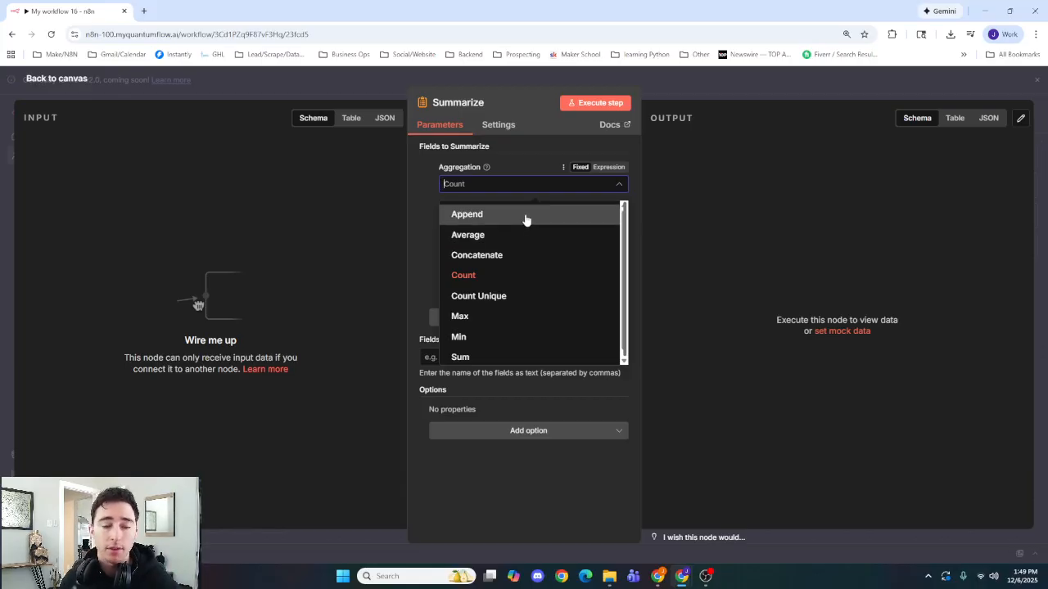
click(419, 241)
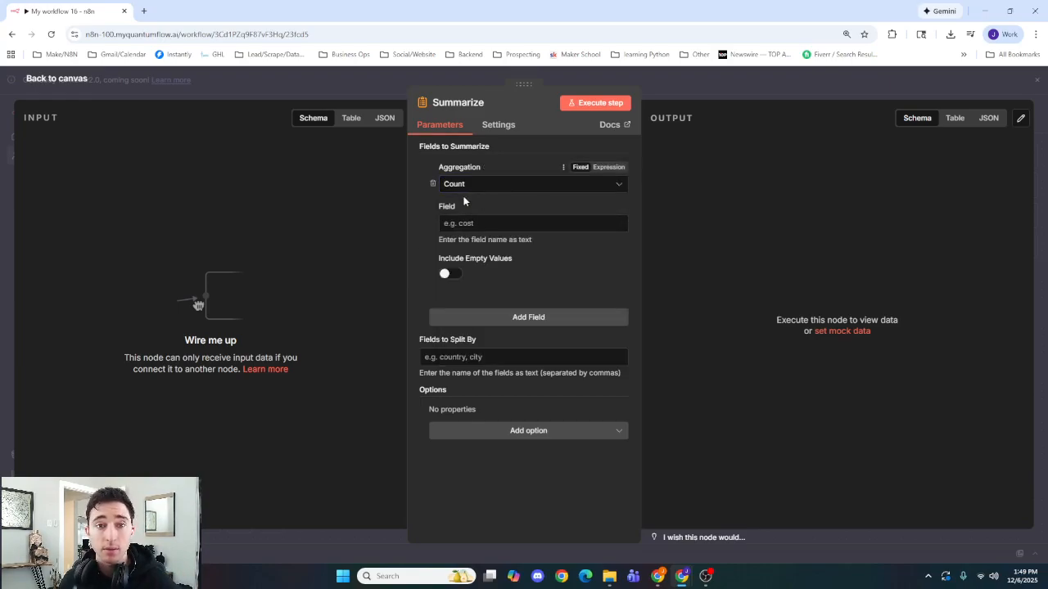
click(367, 76)
click(857, 112)
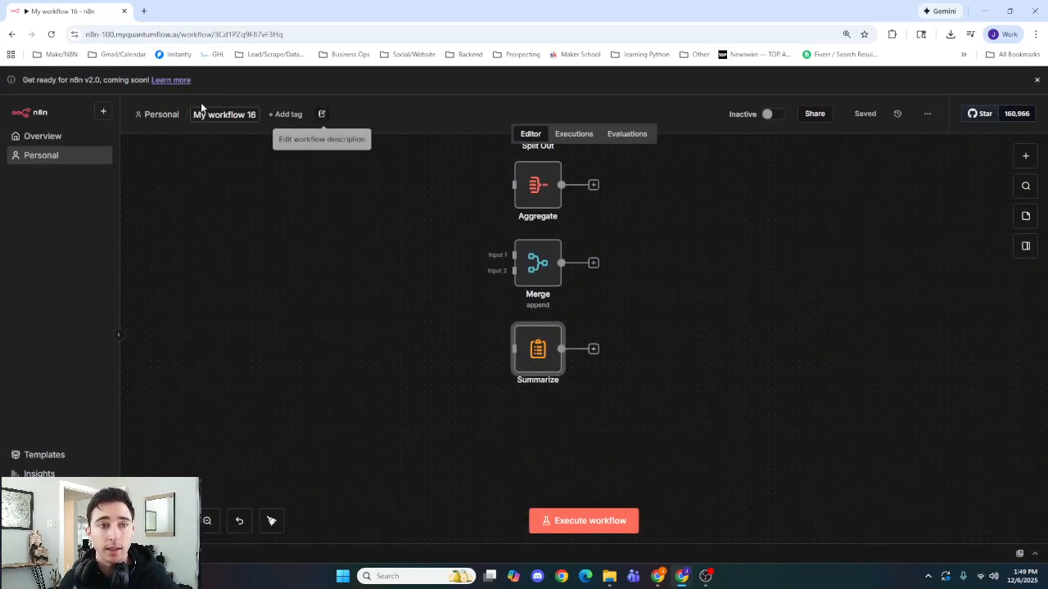
Open the !(Step 1) Lead Batching workflow from the Hiring System (Template) folder
click(160, 115)
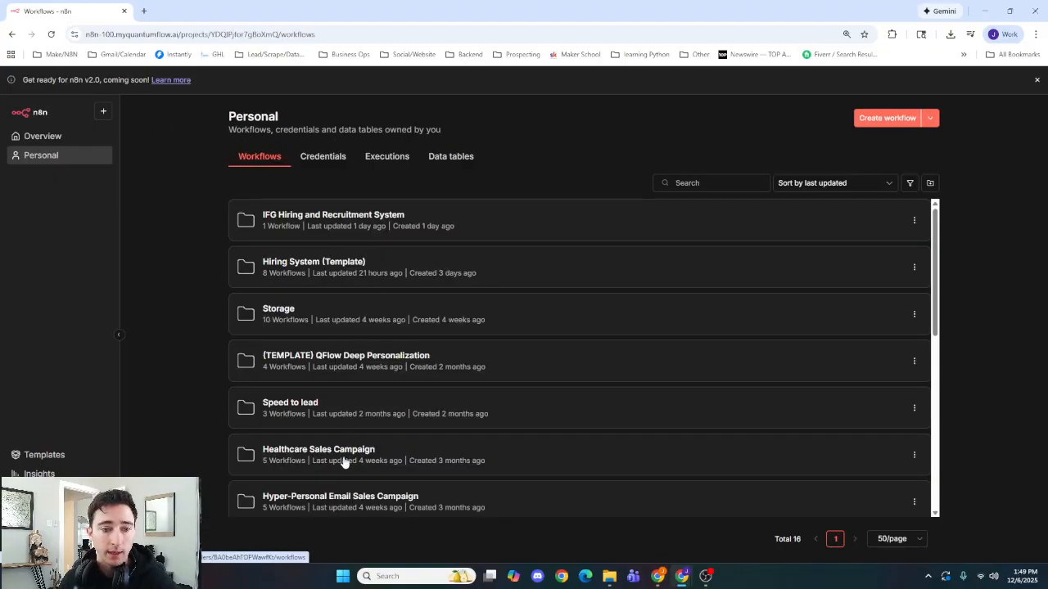
scroll(344, 461, down, 1)
scroll(366, 385, up, 1)
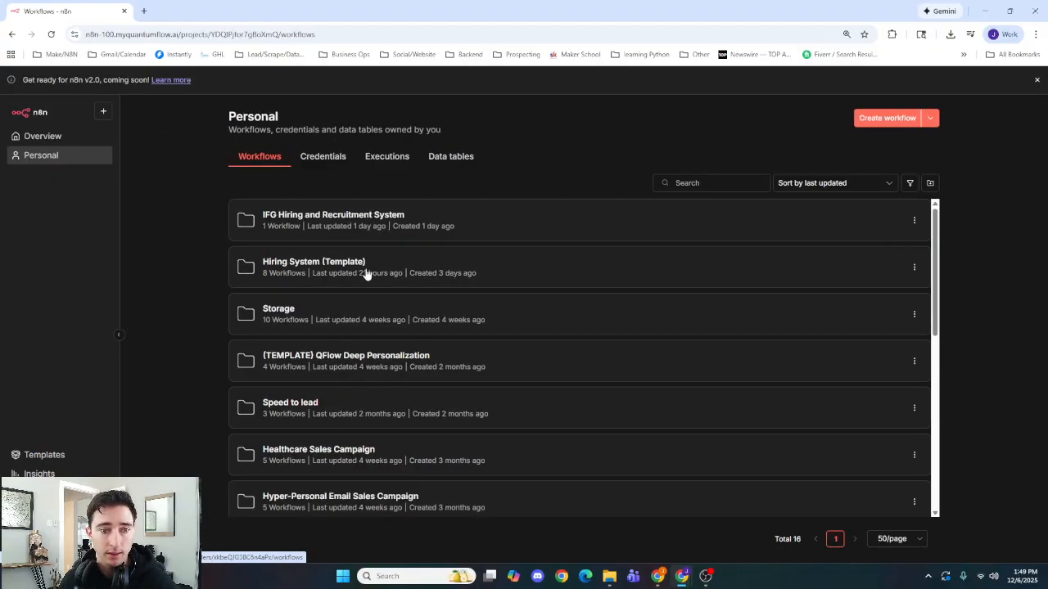
click(362, 271)
click(372, 454)
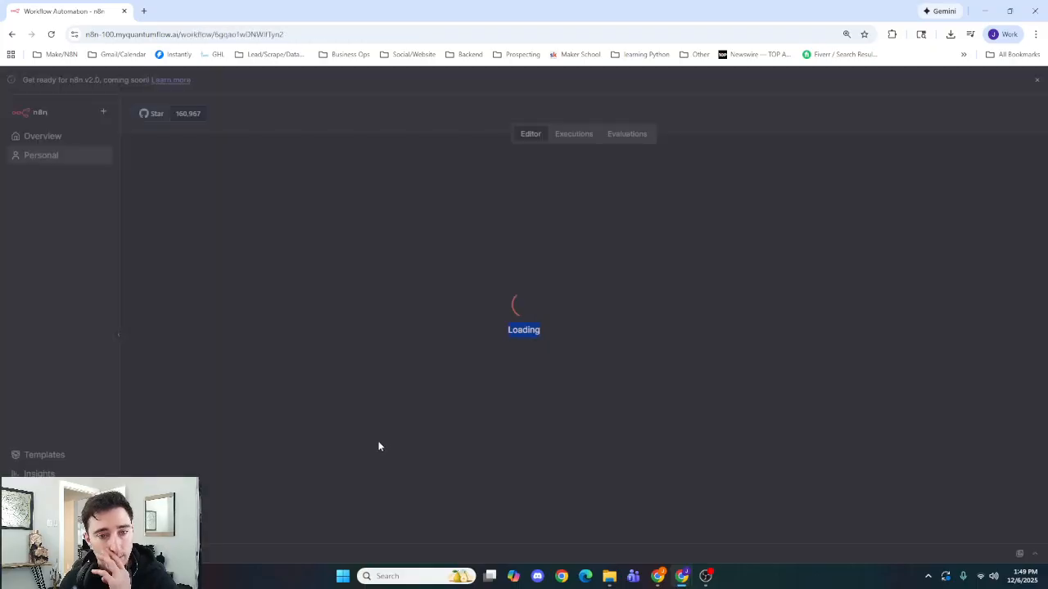
scroll(525, 355, up, 1)
key(super)
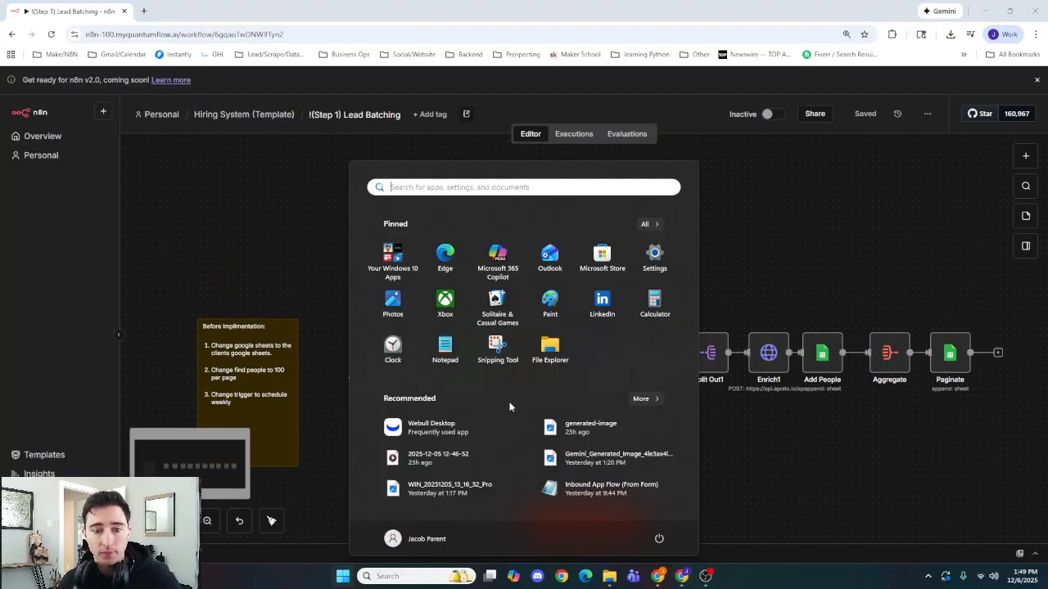
click(740, 450)
Examine the Summarize node's Aggregation and Field settings and its place between Get row(s) in sheet and Find People
scroll(487, 429, up, 4)
double_click(556, 318)
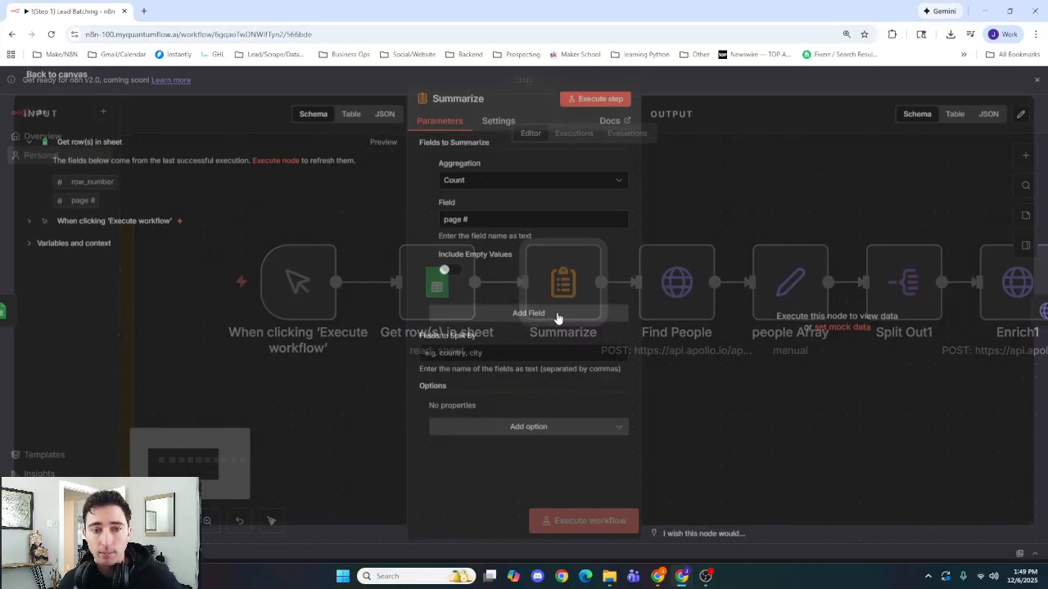
click(489, 223)
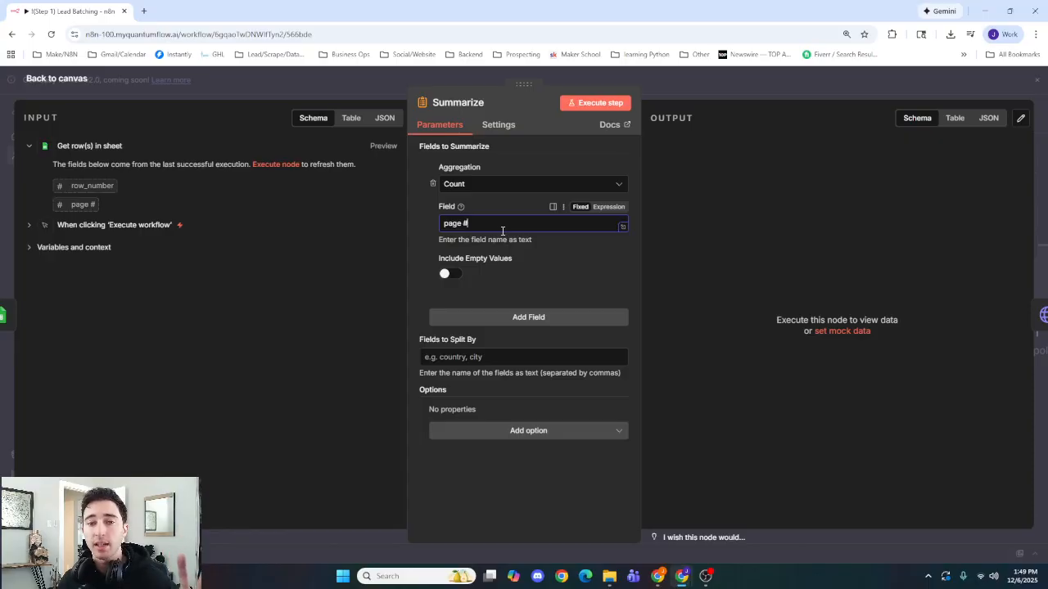
click(705, 230)
click(725, 92)
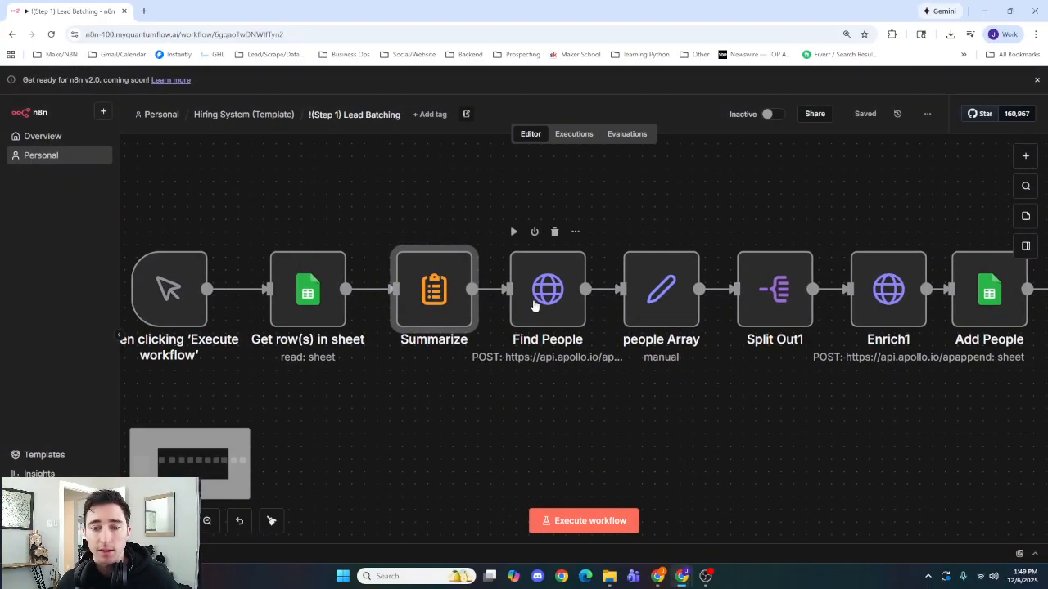
scroll(441, 385, left, 2)
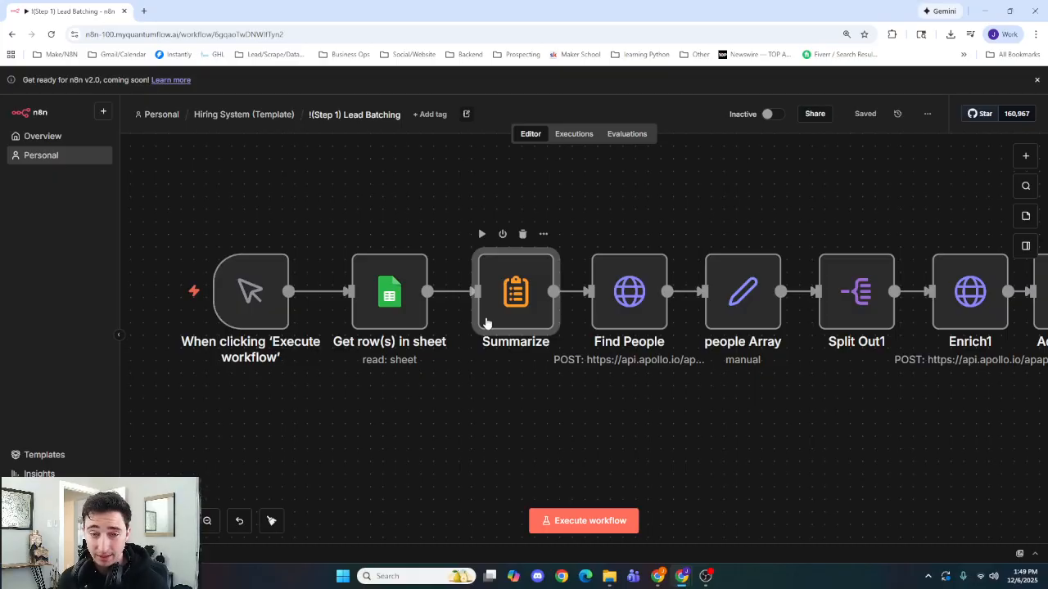
scroll(483, 383, down, 5)
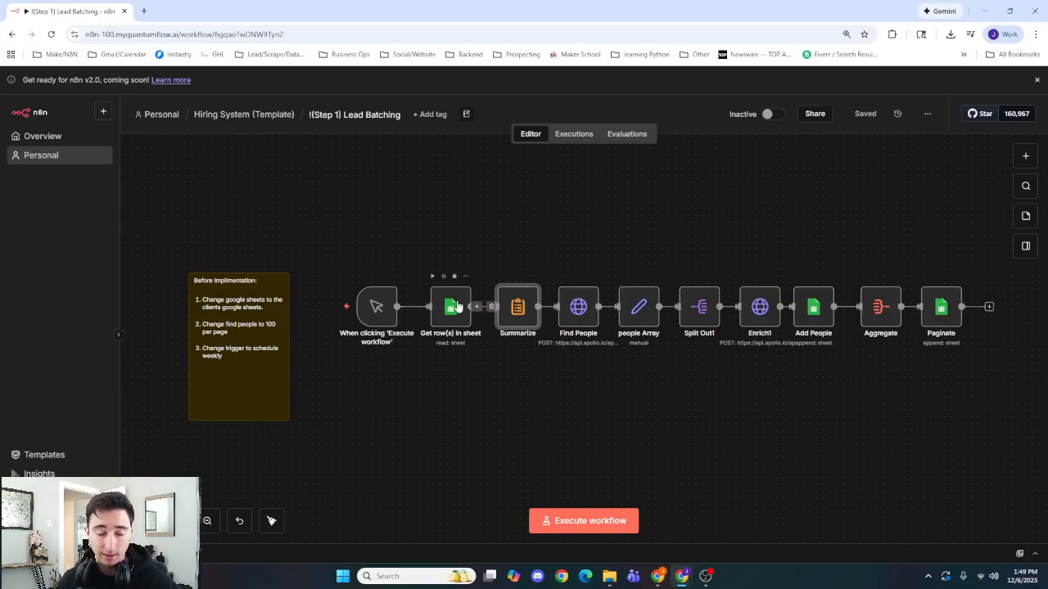
click(526, 386)
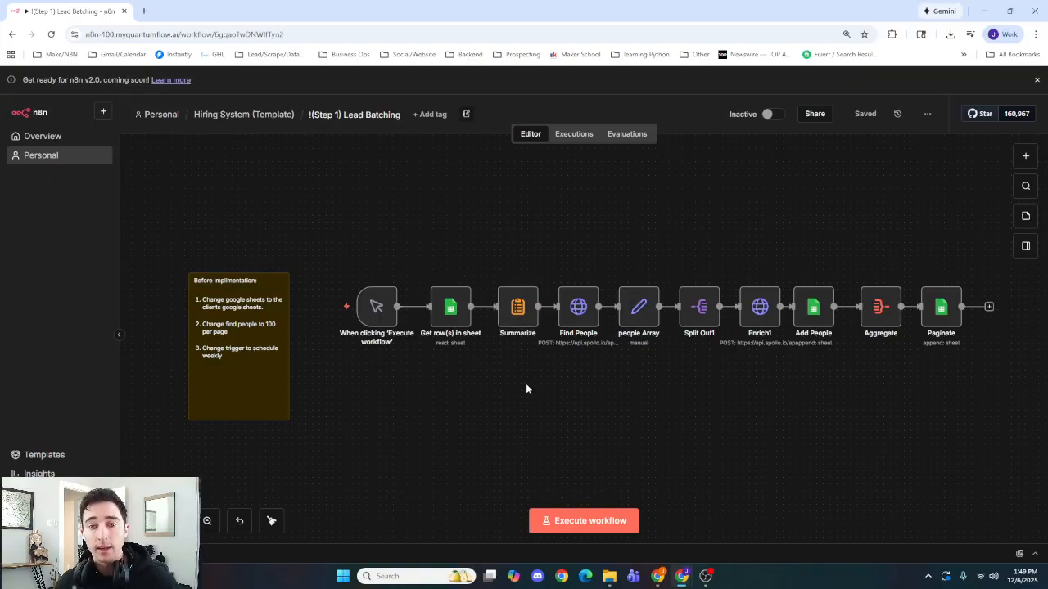
Leave the Lead Batching workflow and reopen My workflow 16 from the Personal workflow list
click(168, 114)
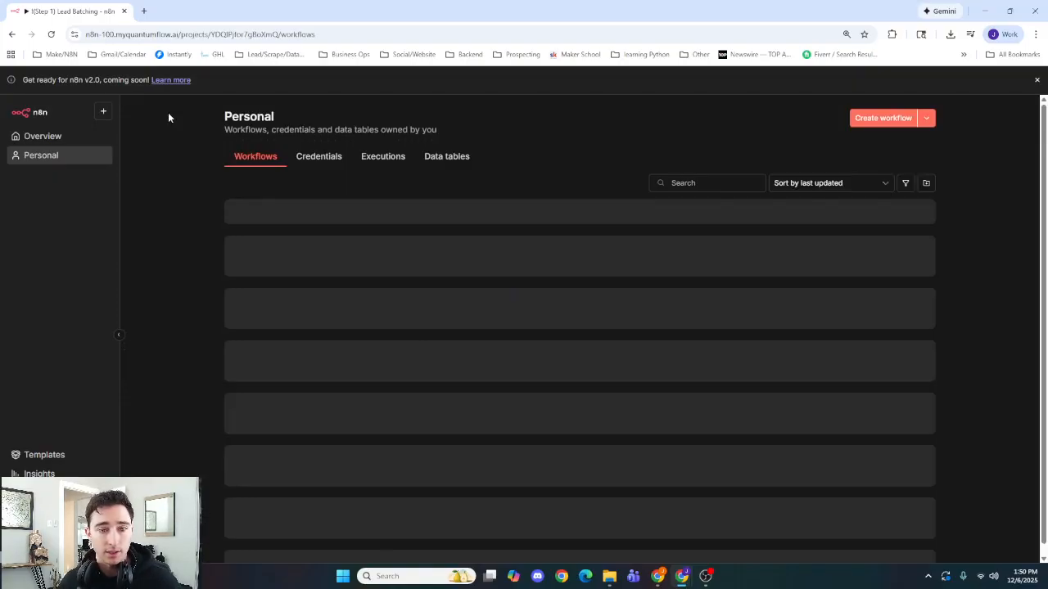
scroll(368, 343, down, 2)
scroll(364, 357, down, 1)
click(349, 385)
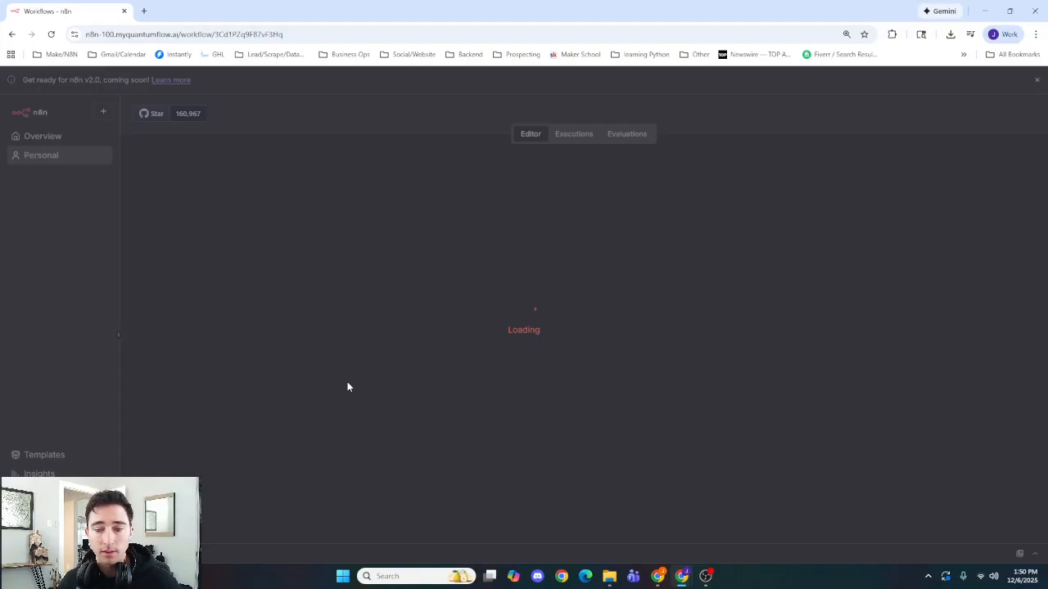
Add a Compression node with the Compress file(s) action and place it directly below the Summarize node
drag(533, 439, 431, 313)
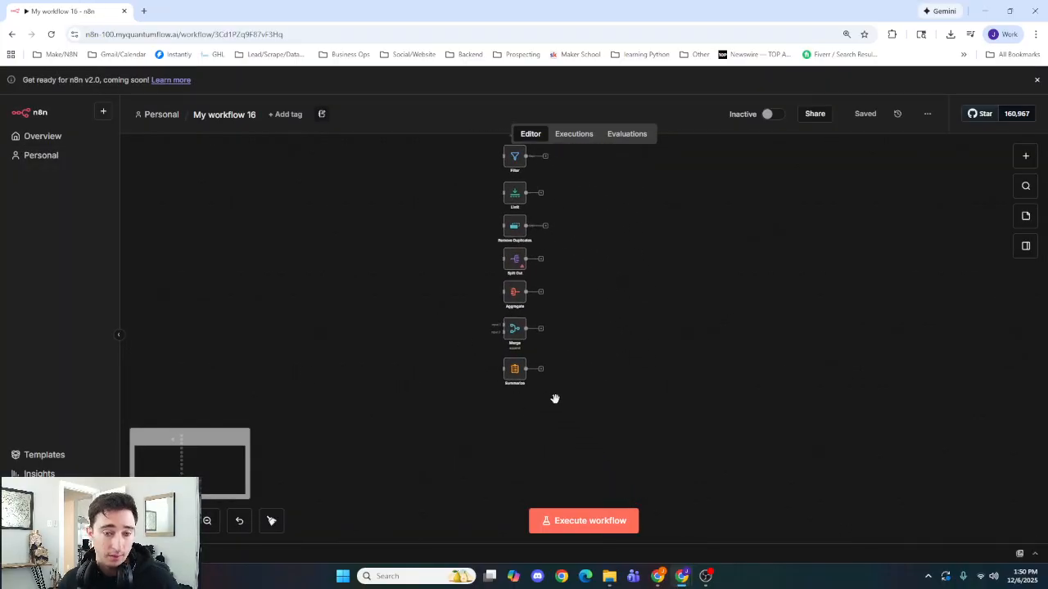
scroll(553, 397, up, 7)
scroll(580, 388, up, 2)
drag(502, 395, 588, 311)
scroll(584, 377, down, 3)
drag(662, 318, 608, 320)
mouse_move(500, 231)
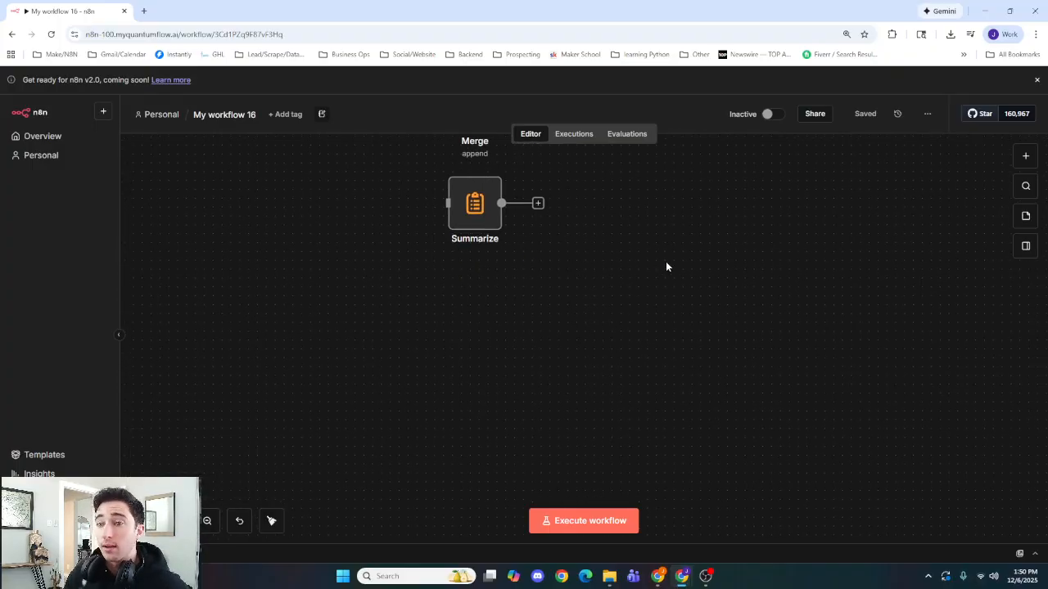
click(1025, 156)
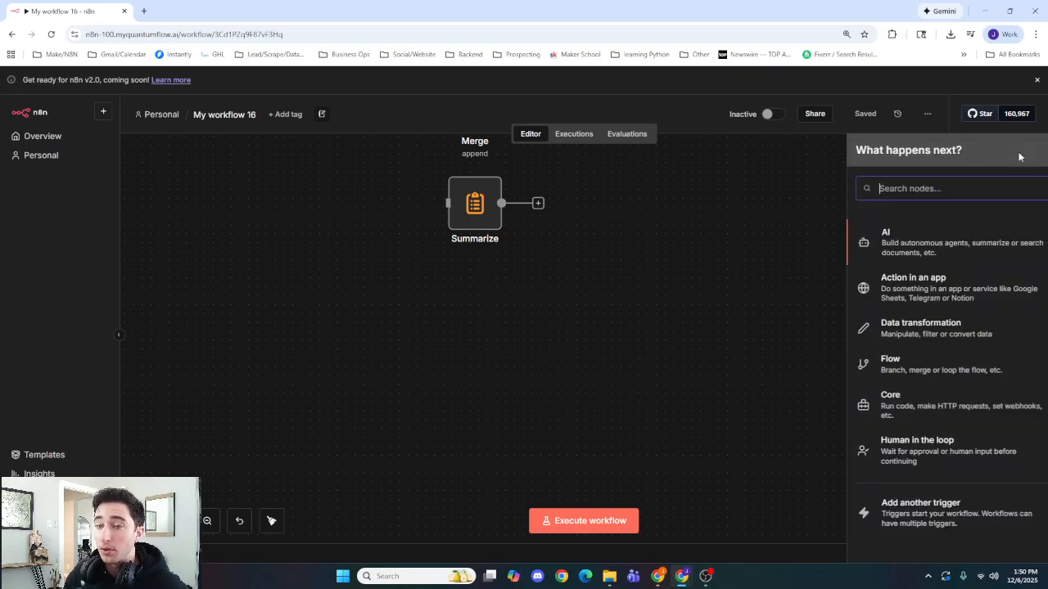
click(924, 331)
scroll(900, 335, down, 5)
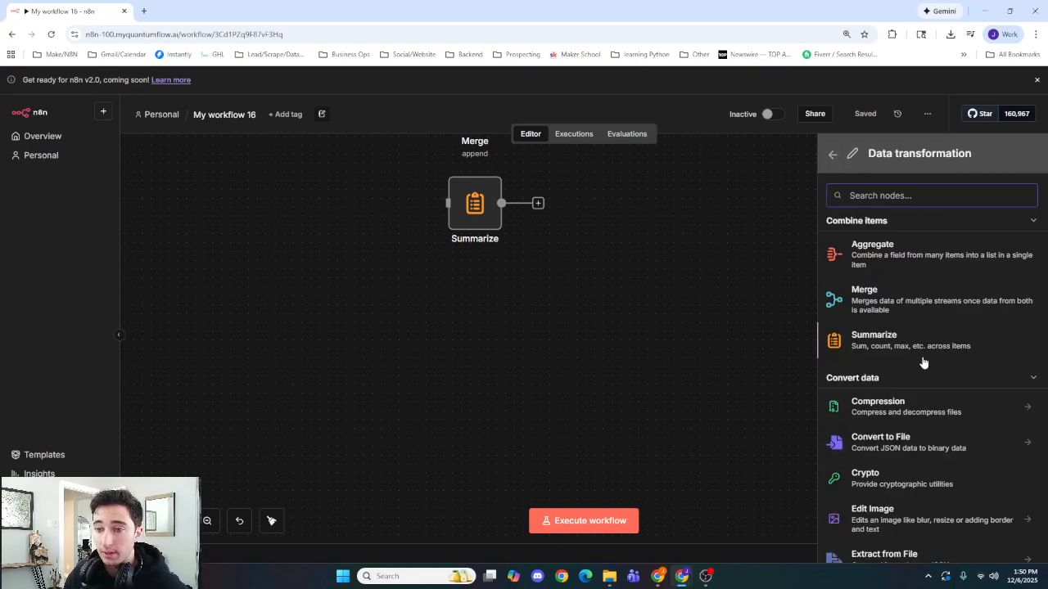
click(928, 309)
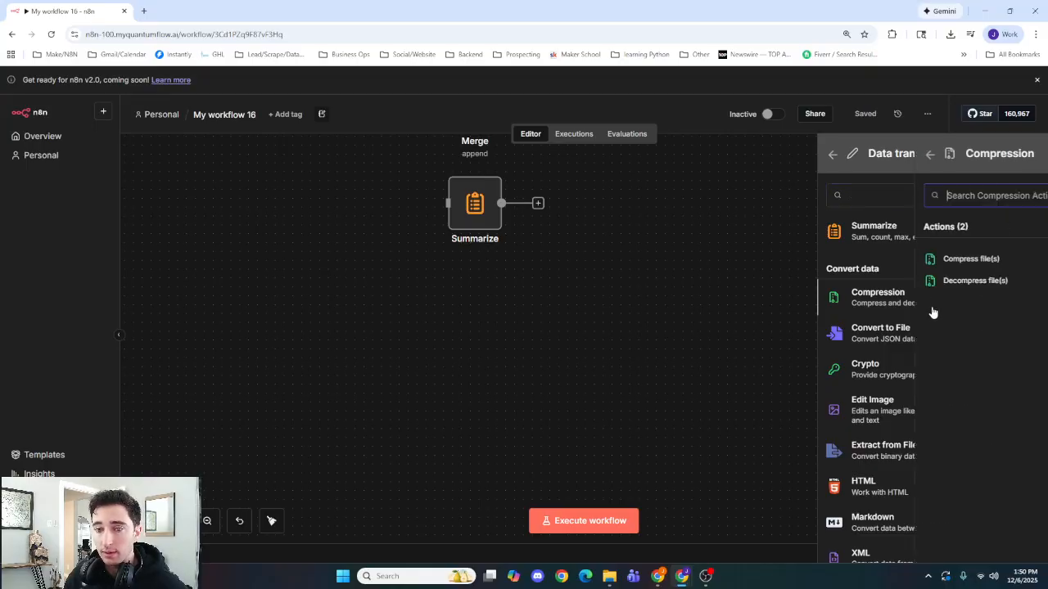
click(901, 264)
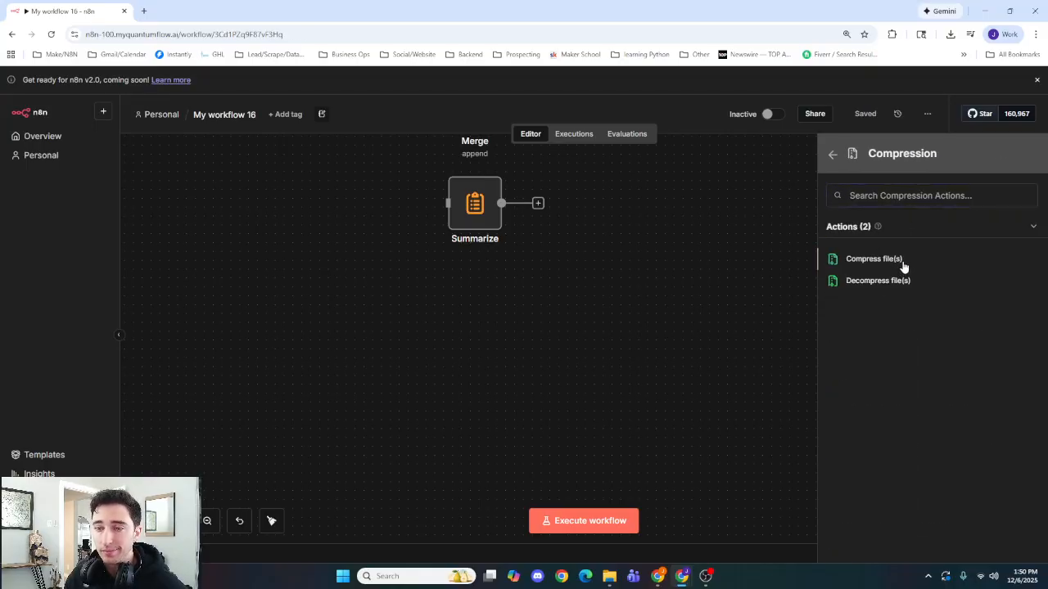
click(716, 93)
drag(666, 275, 463, 300)
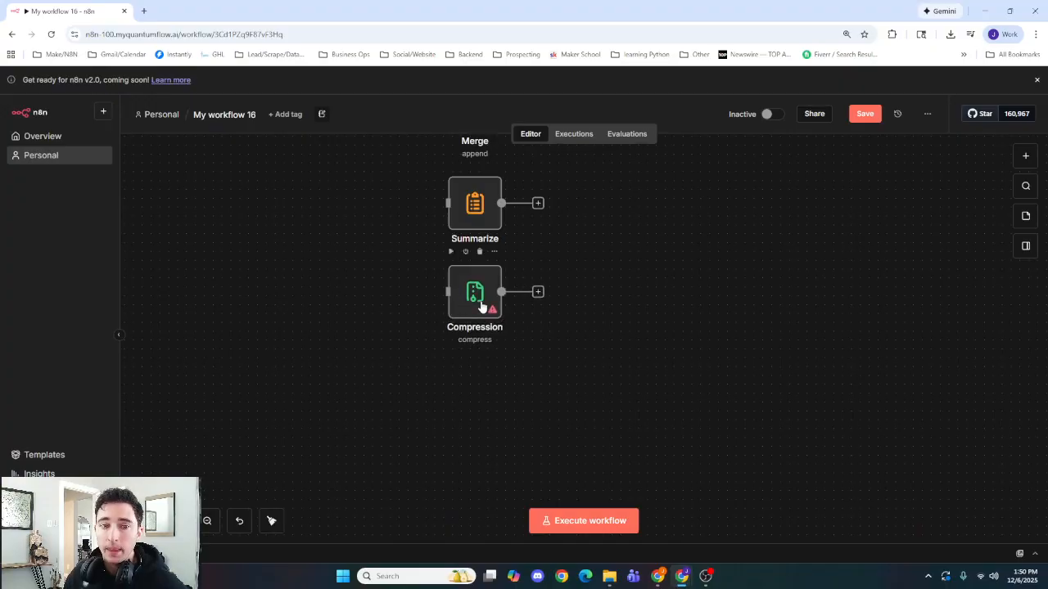
Examine the Compression node's operation choices, binary field, output format and file name settings without changing them
double_click(481, 306)
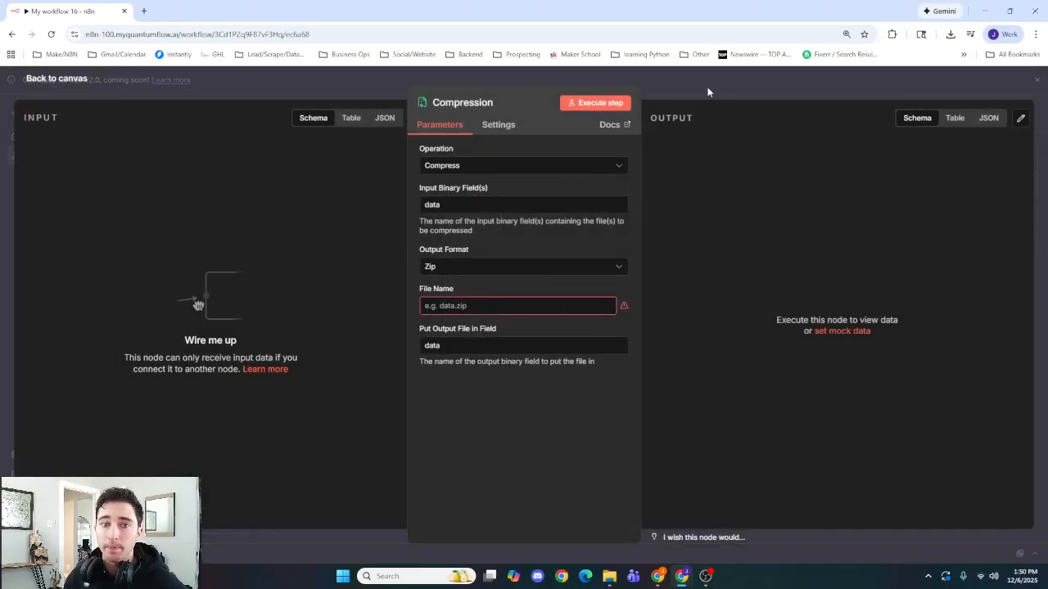
click(707, 86)
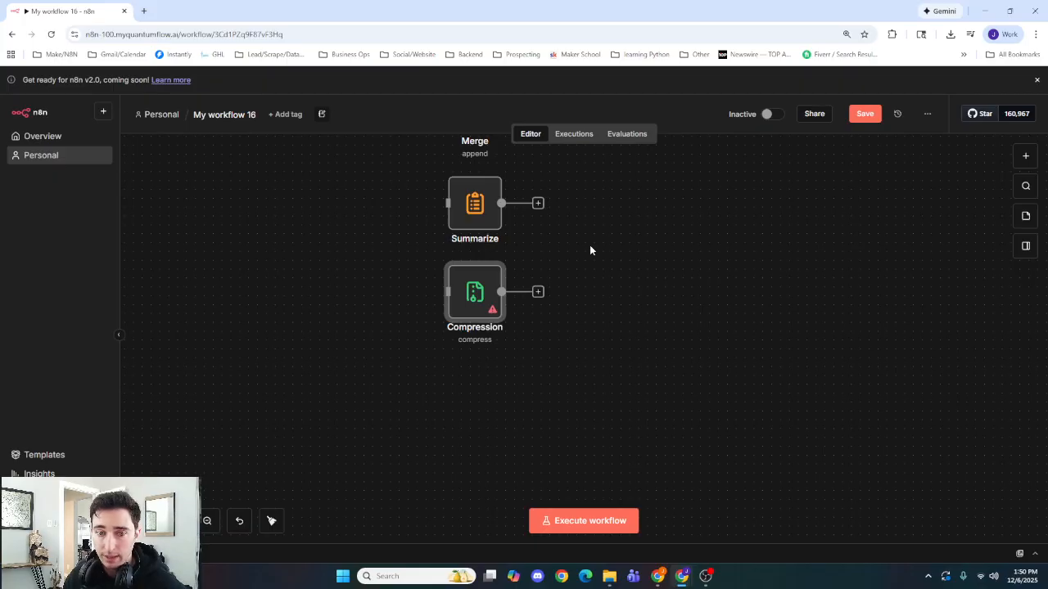
double_click(475, 303)
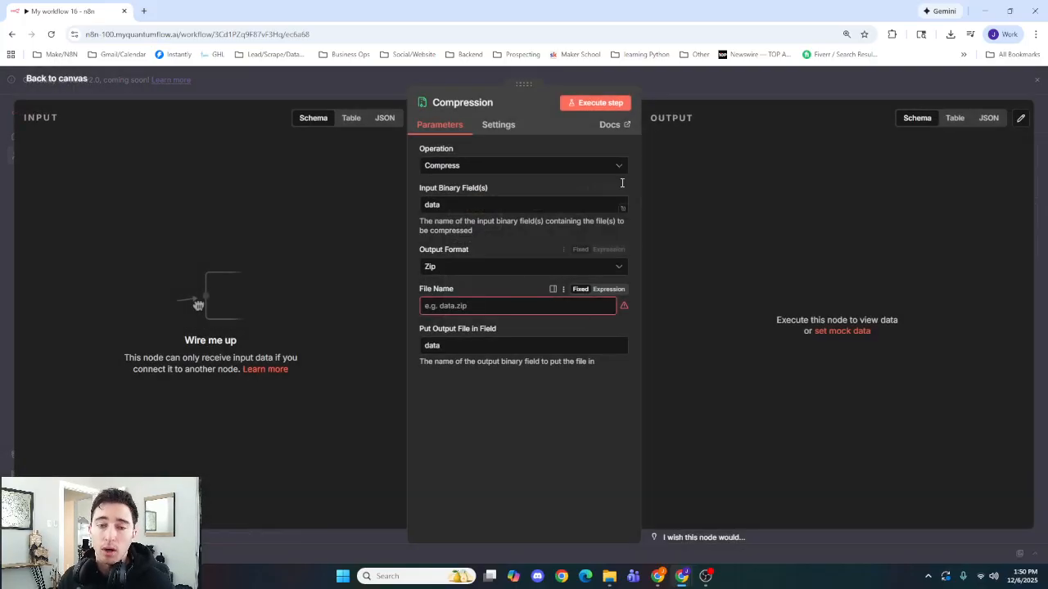
click(698, 80)
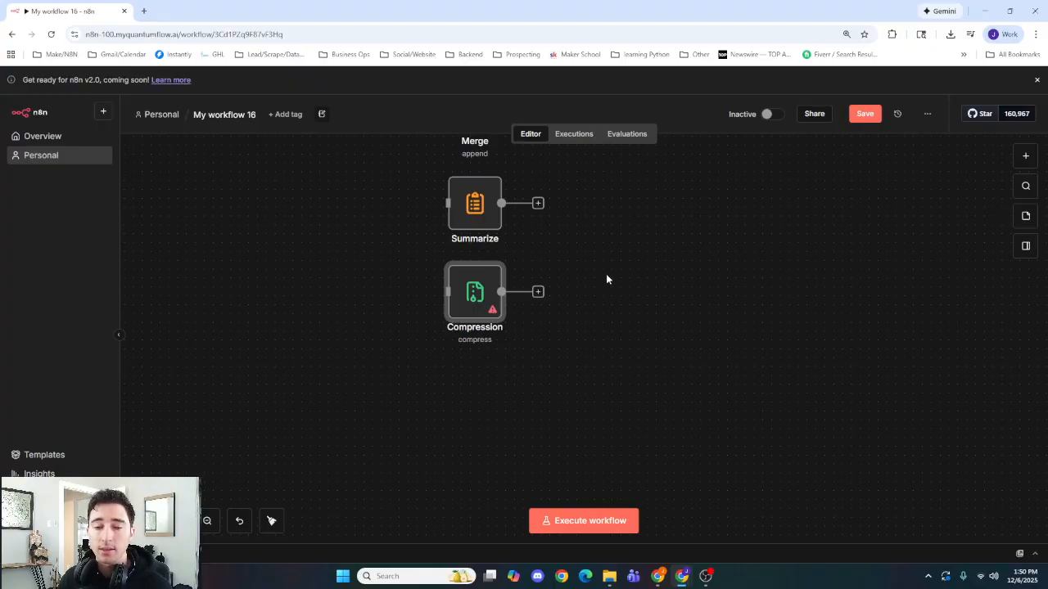
double_click(478, 304)
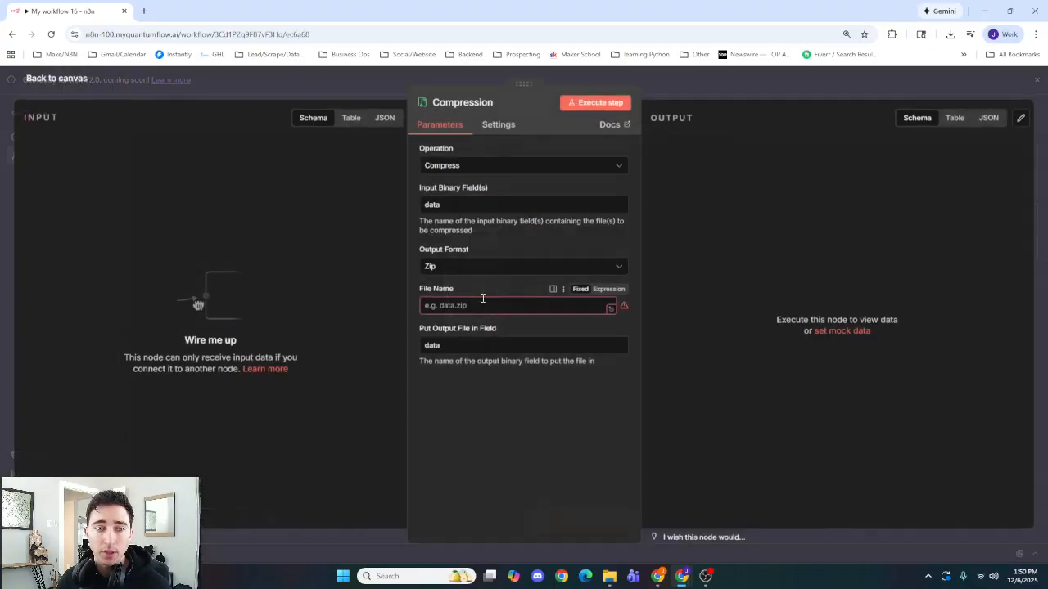
click(566, 165)
click(709, 87)
click(708, 87)
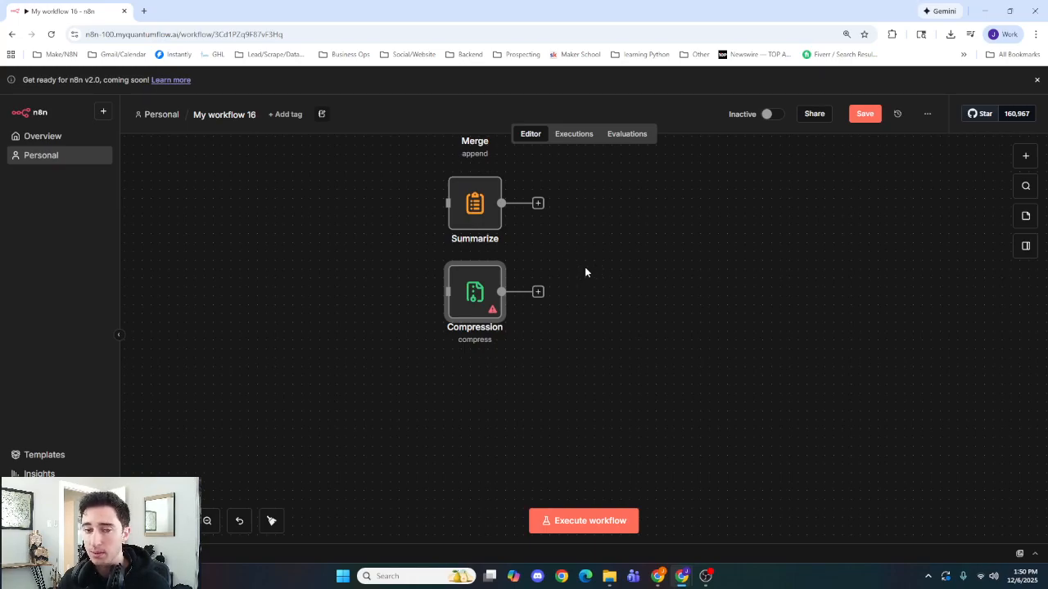
Add a Convert to File node with the Convert to JSON action and place it below the Compression node
click(563, 350)
drag(550, 363, 543, 273)
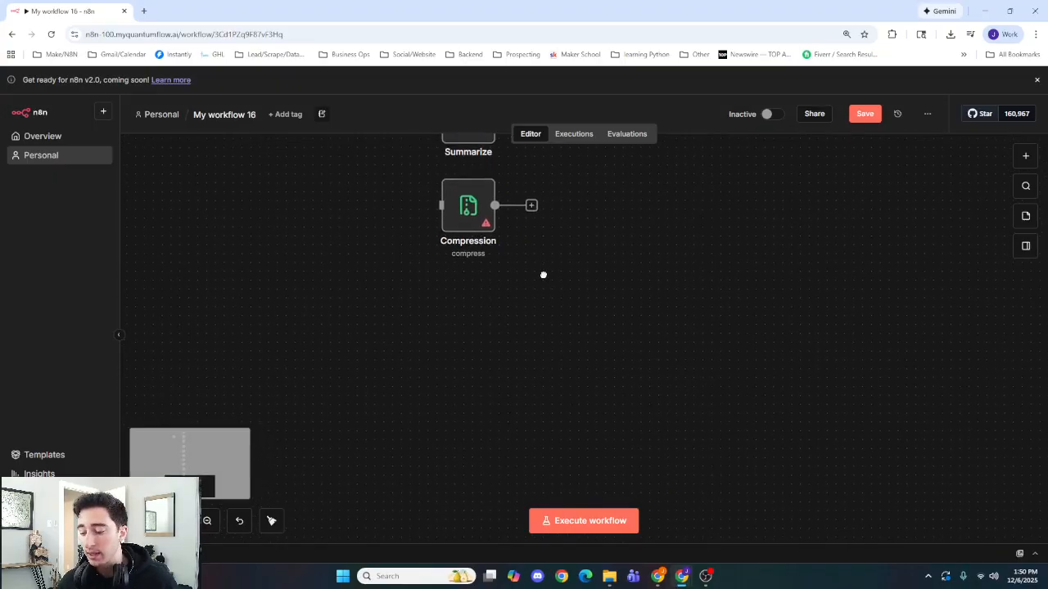
click(1025, 156)
click(900, 322)
scroll(905, 334, down, 6)
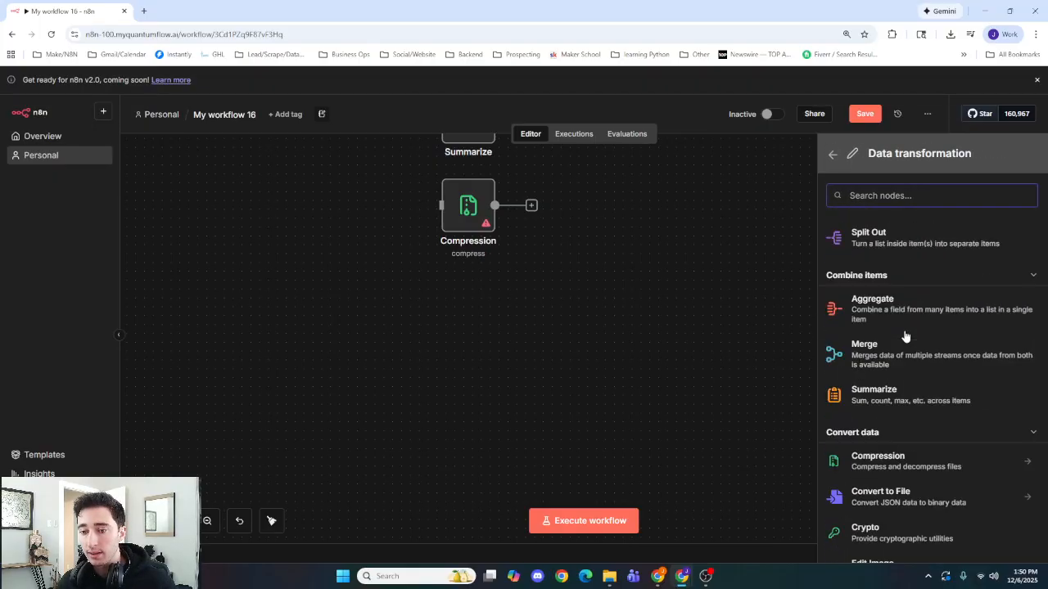
click(913, 390)
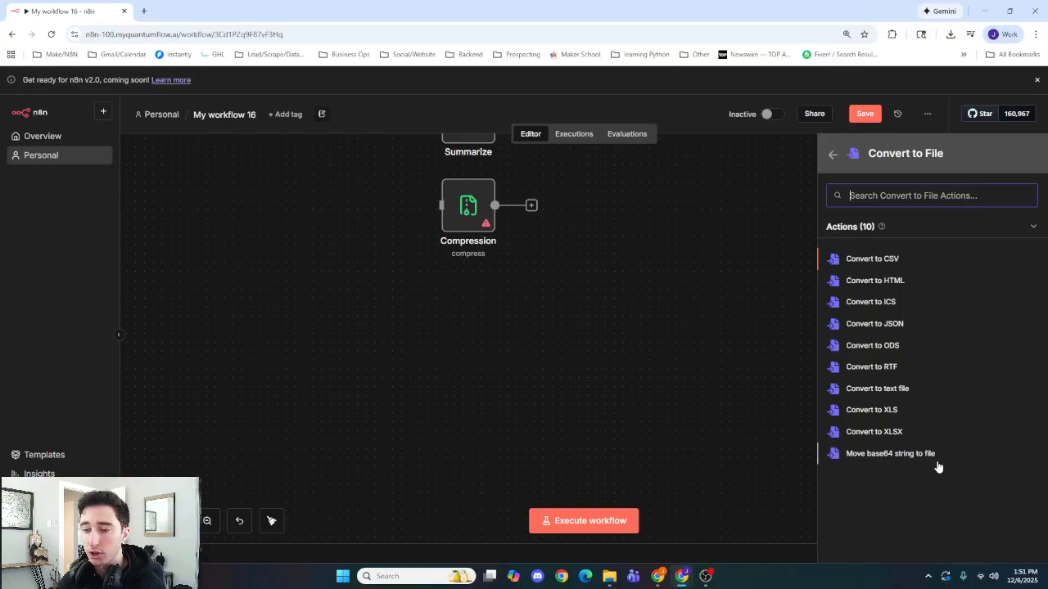
click(900, 327)
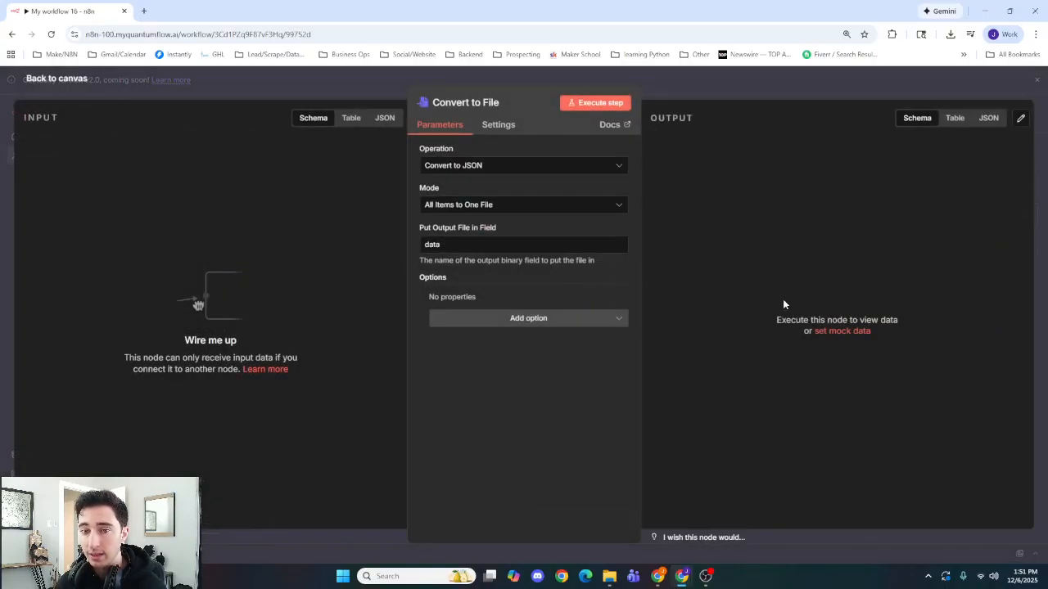
click(722, 94)
drag(584, 282, 468, 304)
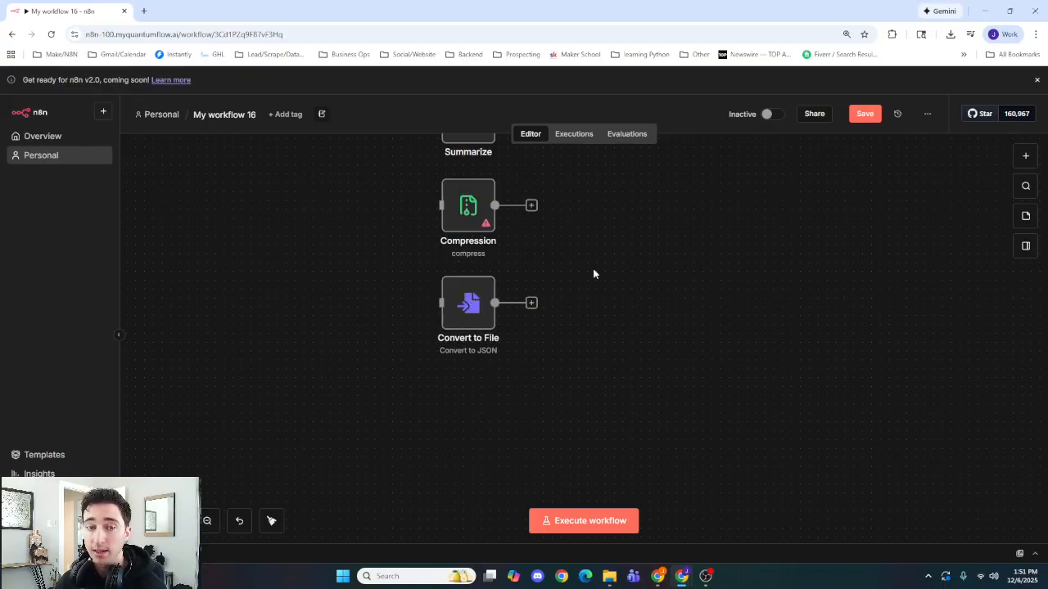
mouse_move(465, 318)
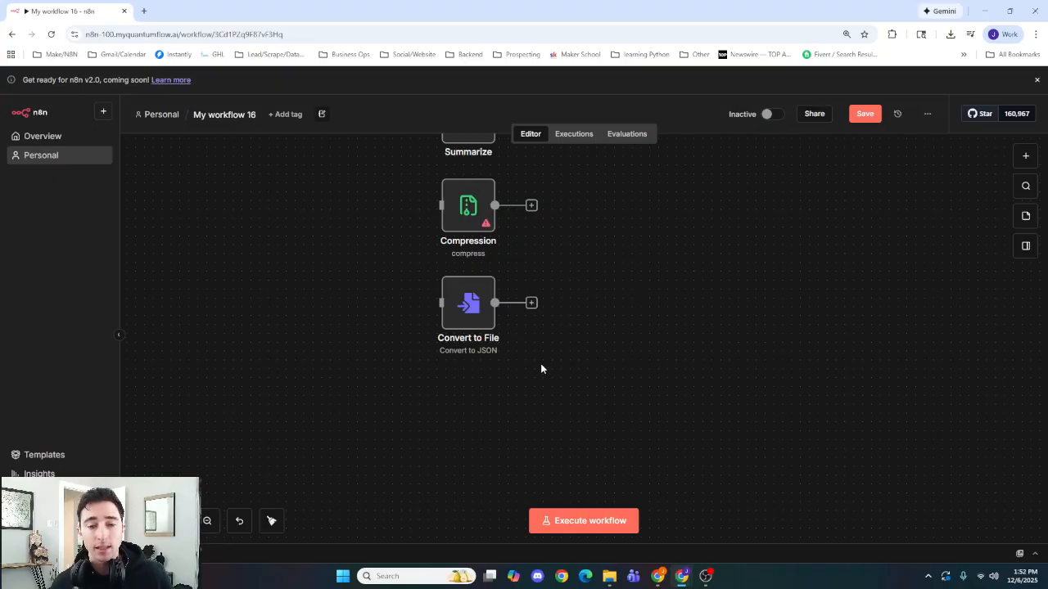
Add a Crypto node, place it below Convert to File, and review its Hash action parameters
scroll(540, 369, down, 3)
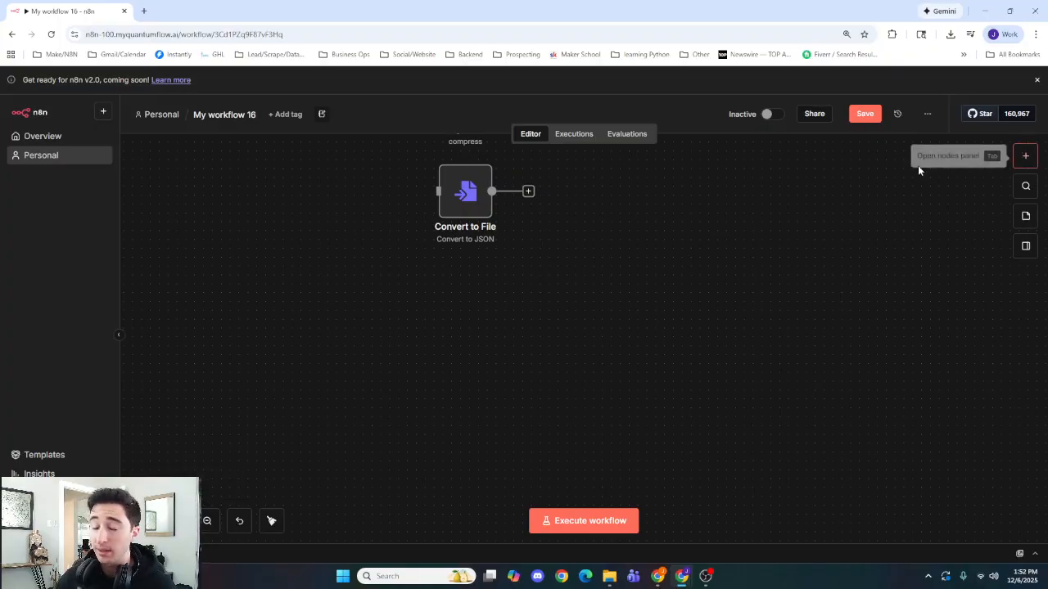
click(1022, 156)
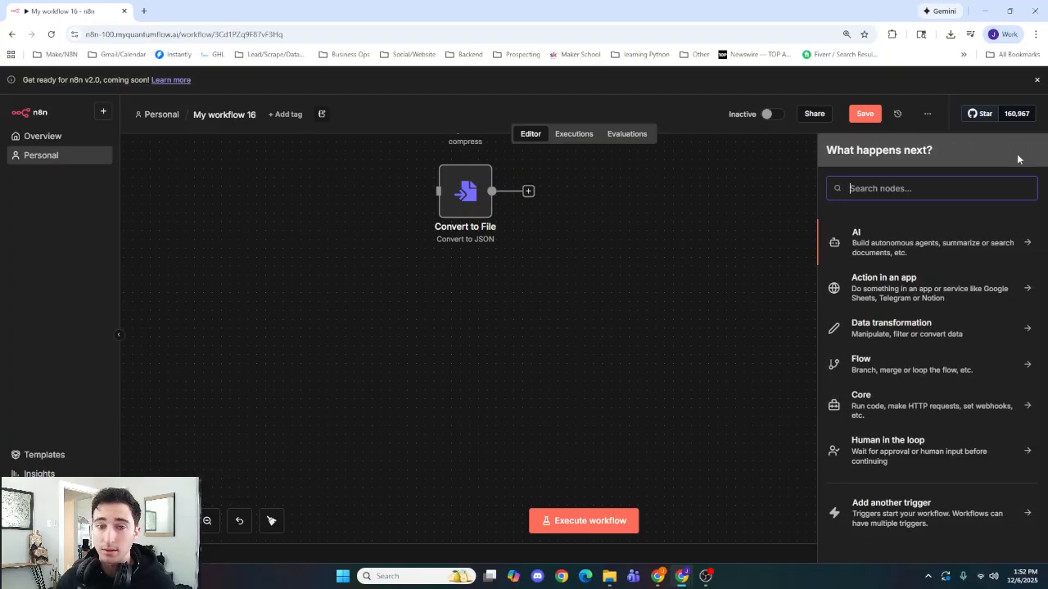
click(884, 332)
scroll(907, 374, down, 4)
scroll(907, 374, down, 3)
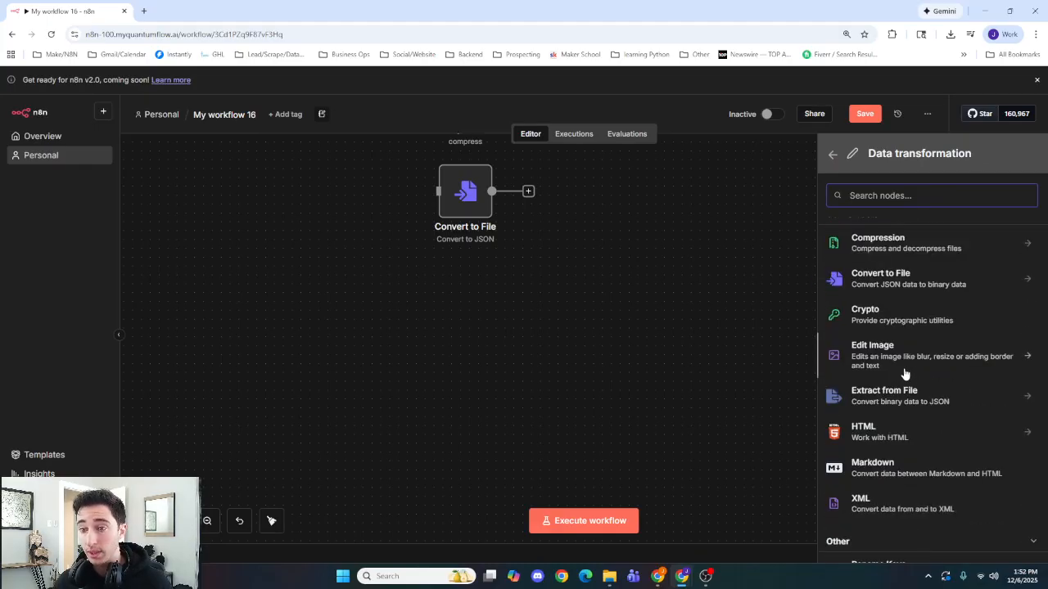
click(913, 328)
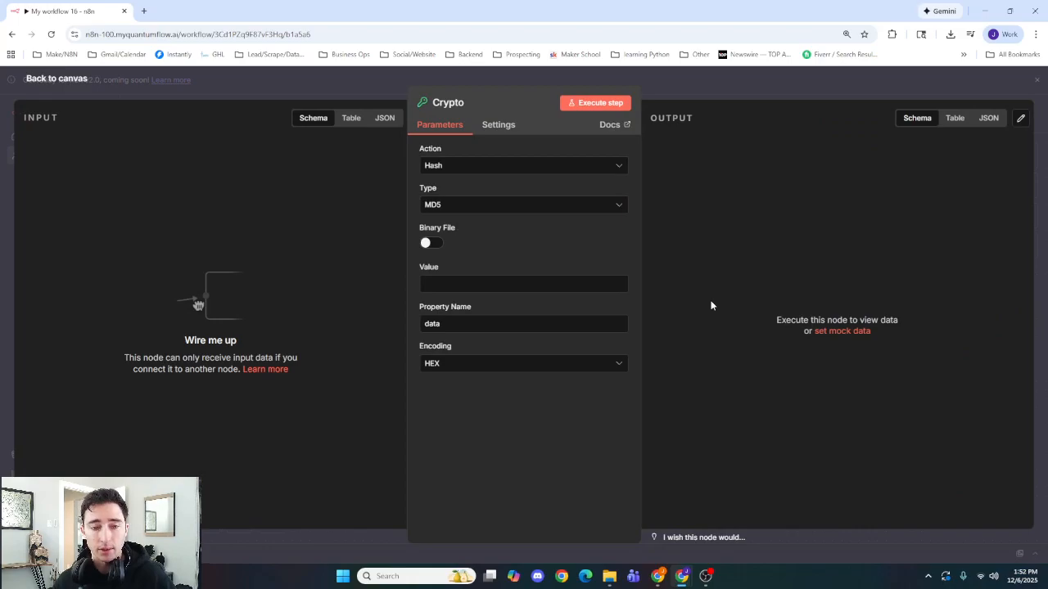
click(371, 93)
drag(602, 194, 457, 295)
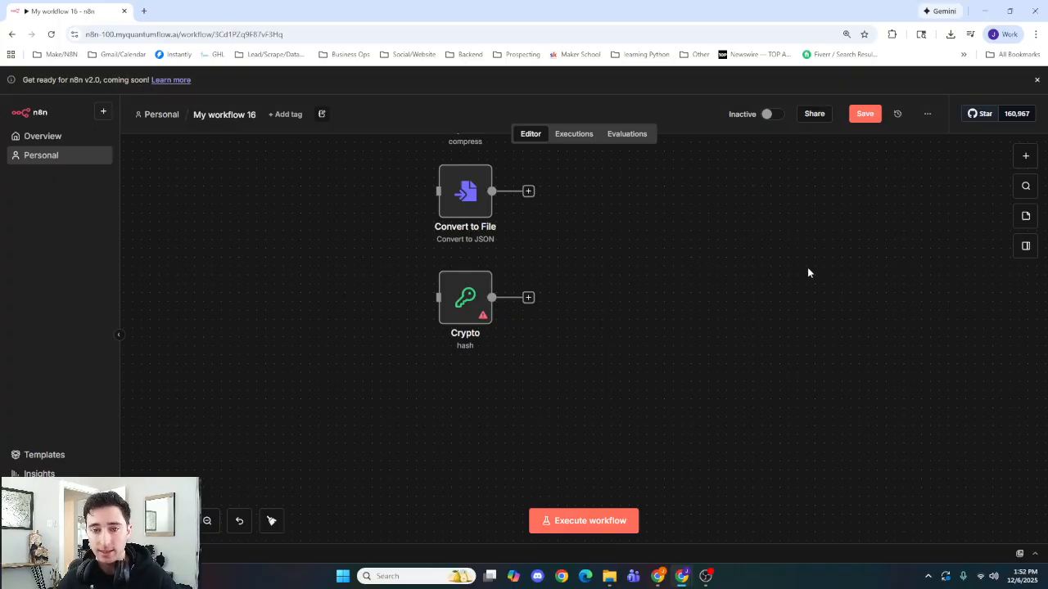
double_click(454, 300)
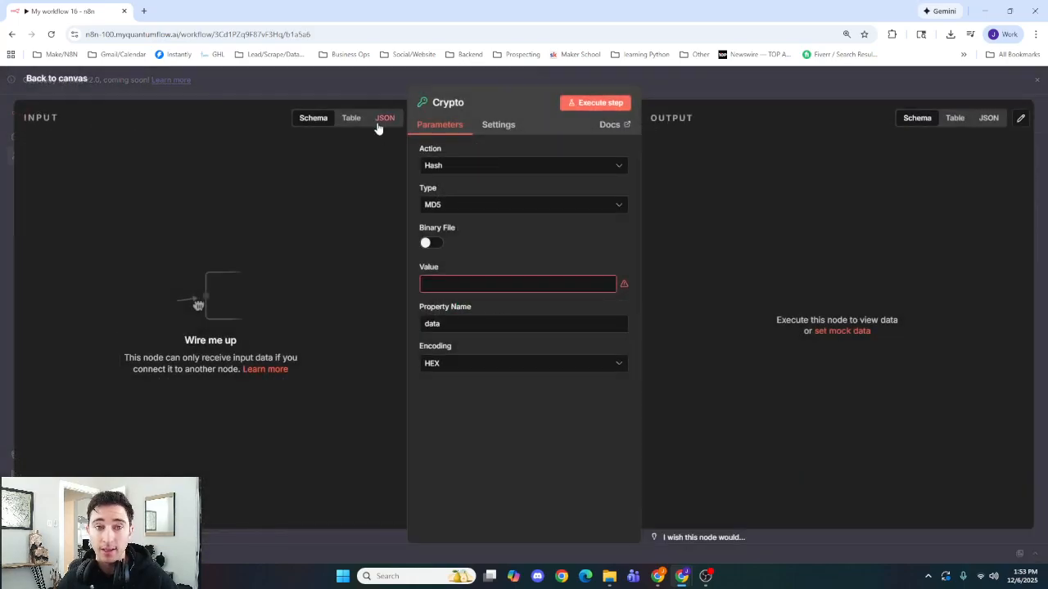
click(393, 87)
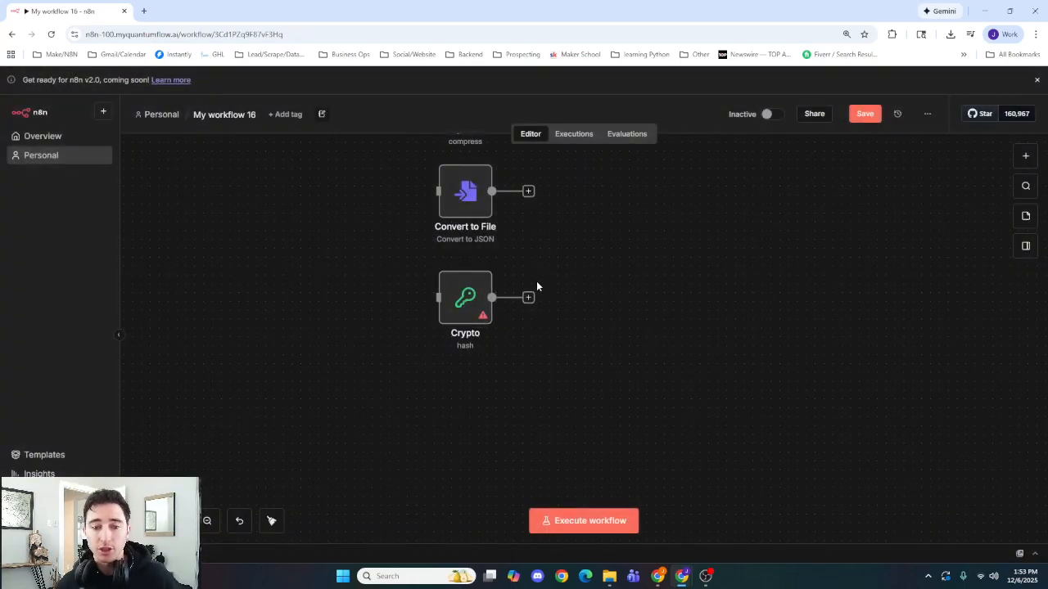
Add an Edit Image node with the Blur Image action and place it below the Crypto node
drag(564, 345, 573, 234)
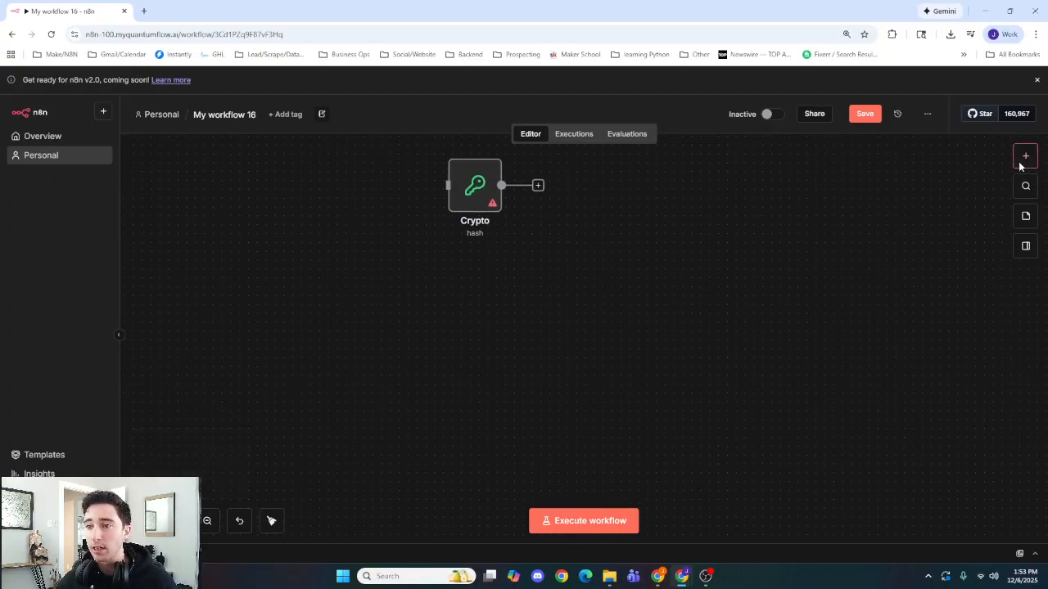
click(1024, 158)
click(917, 326)
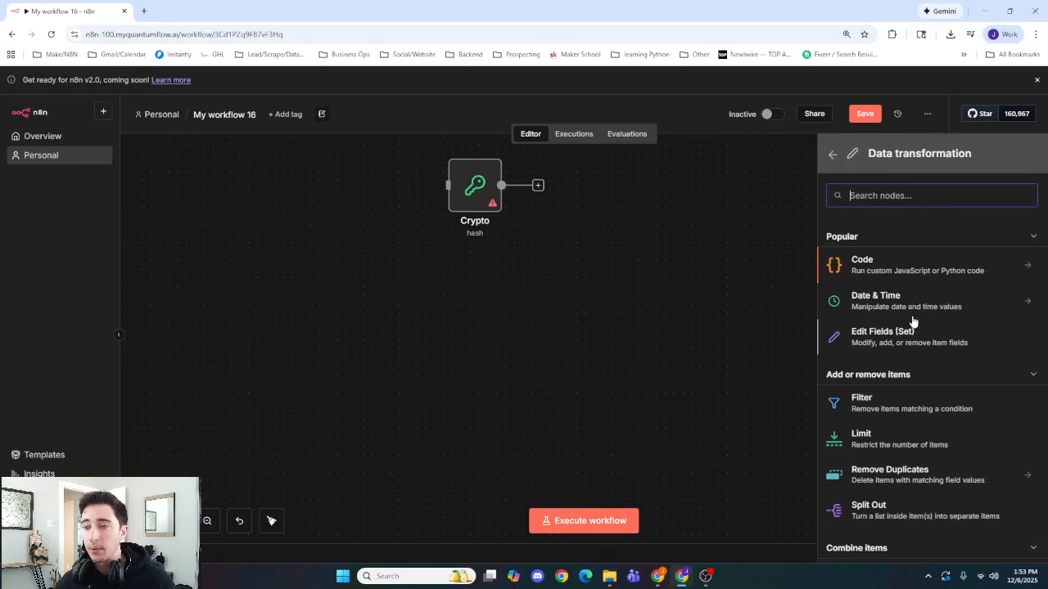
scroll(863, 330, down, 6)
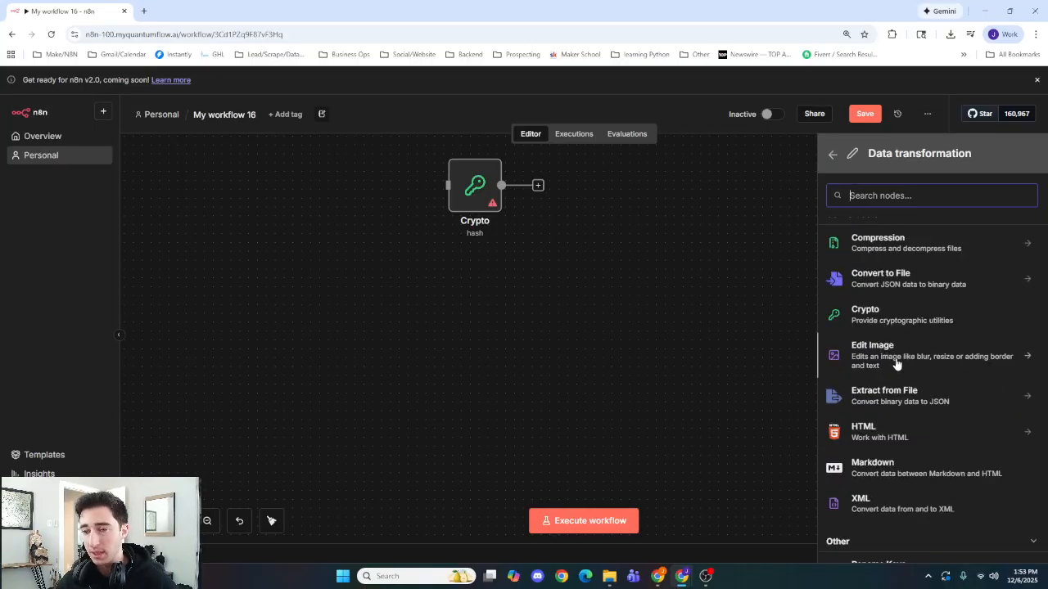
click(892, 365)
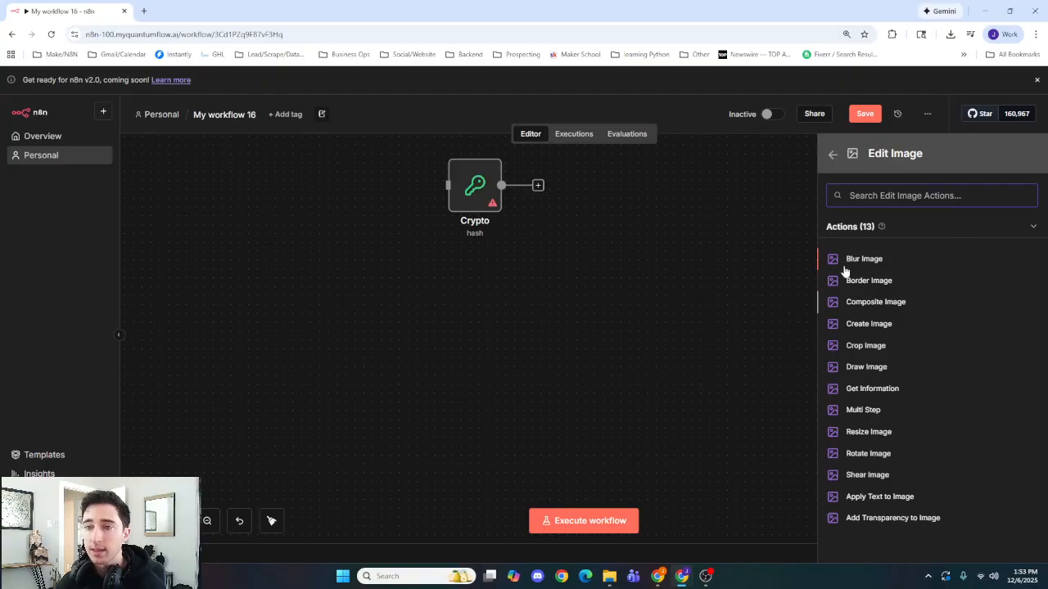
click(833, 154)
scroll(899, 473, down, 3)
scroll(900, 471, down, 5)
click(909, 467)
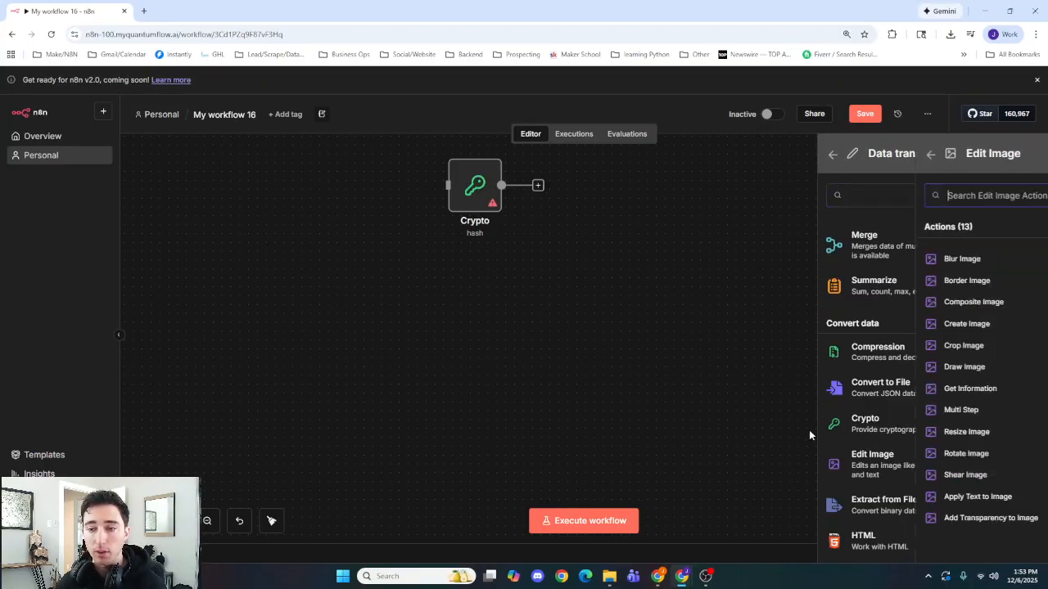
click(897, 262)
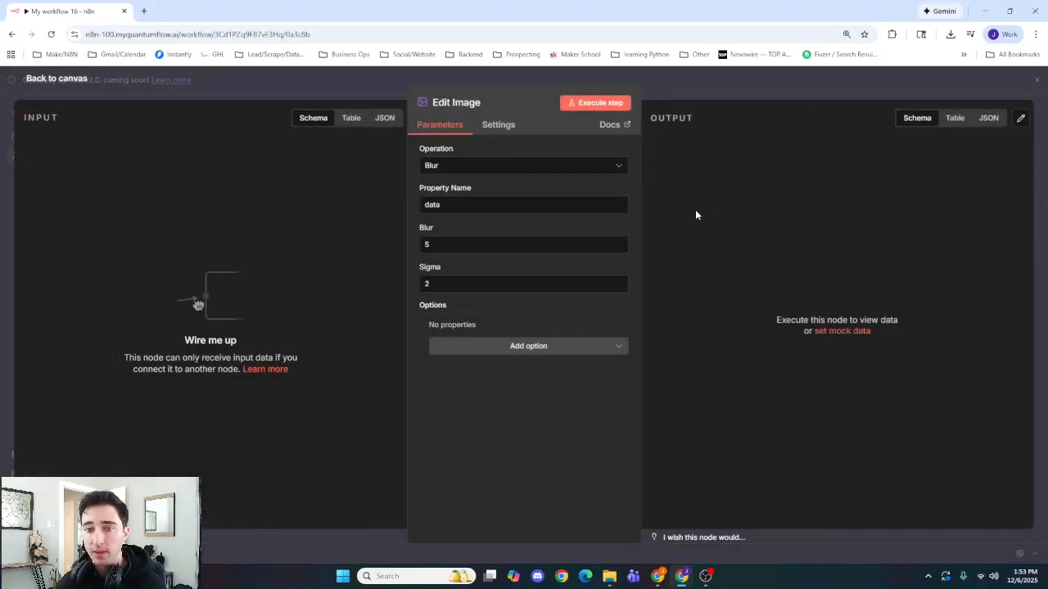
click(746, 93)
drag(616, 196, 473, 292)
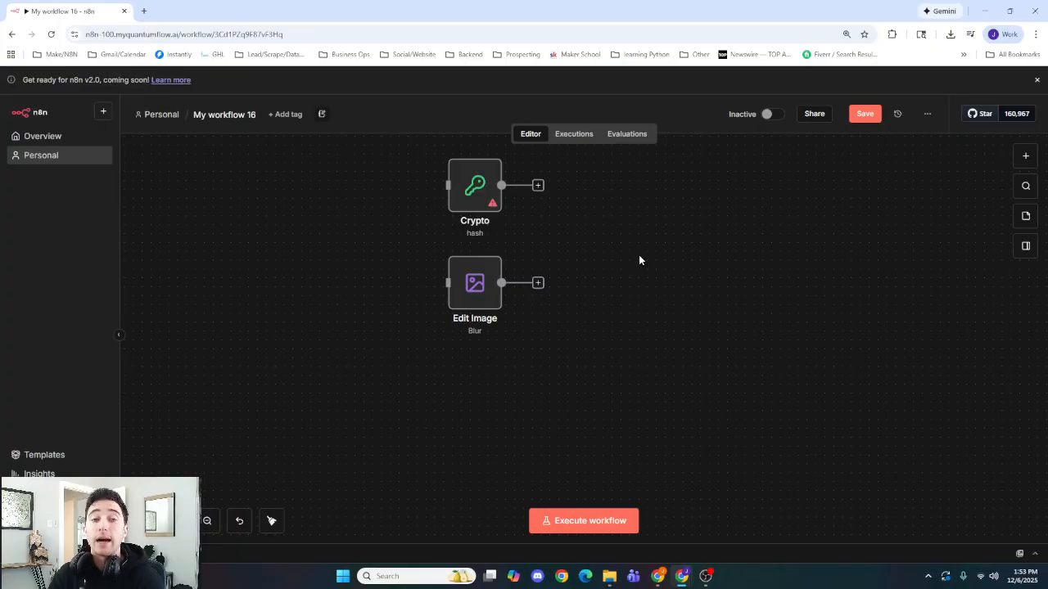
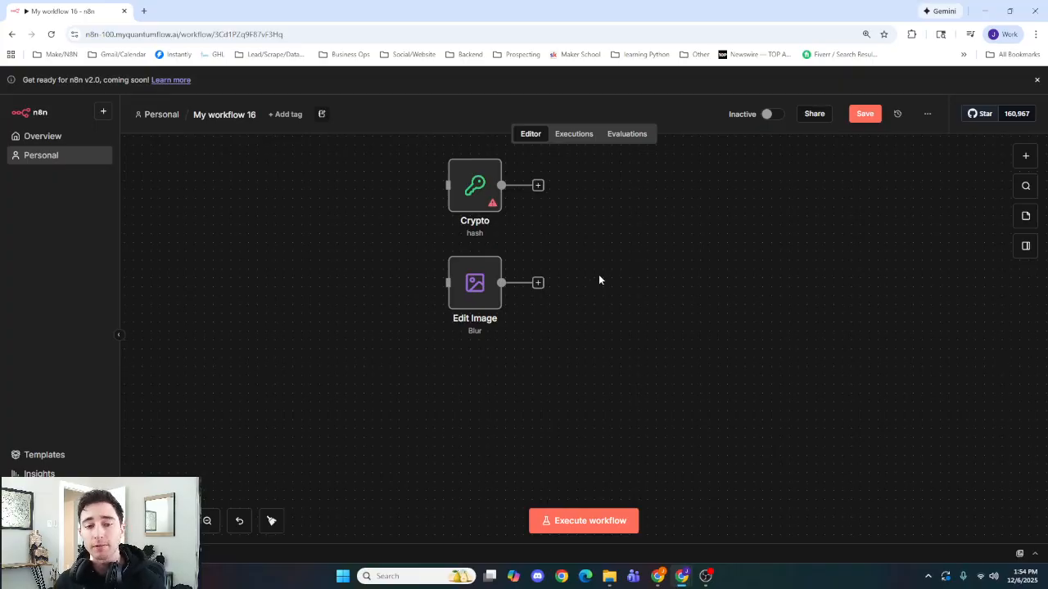
Review the operation choices offered by the Edit Image node without changing its Blur setting
double_click(475, 287)
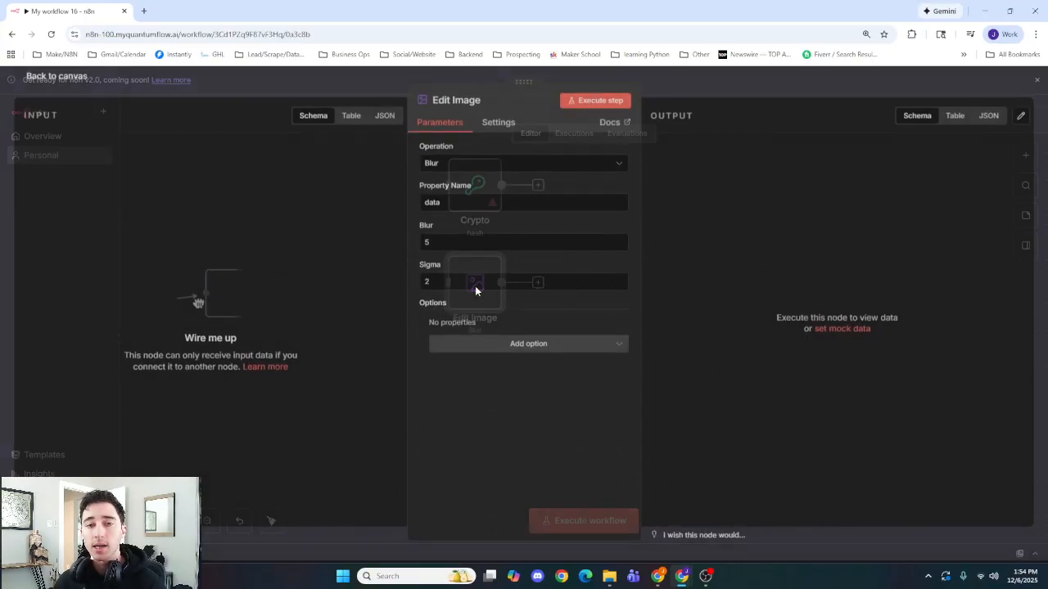
click(558, 165)
scroll(537, 245, down, 3)
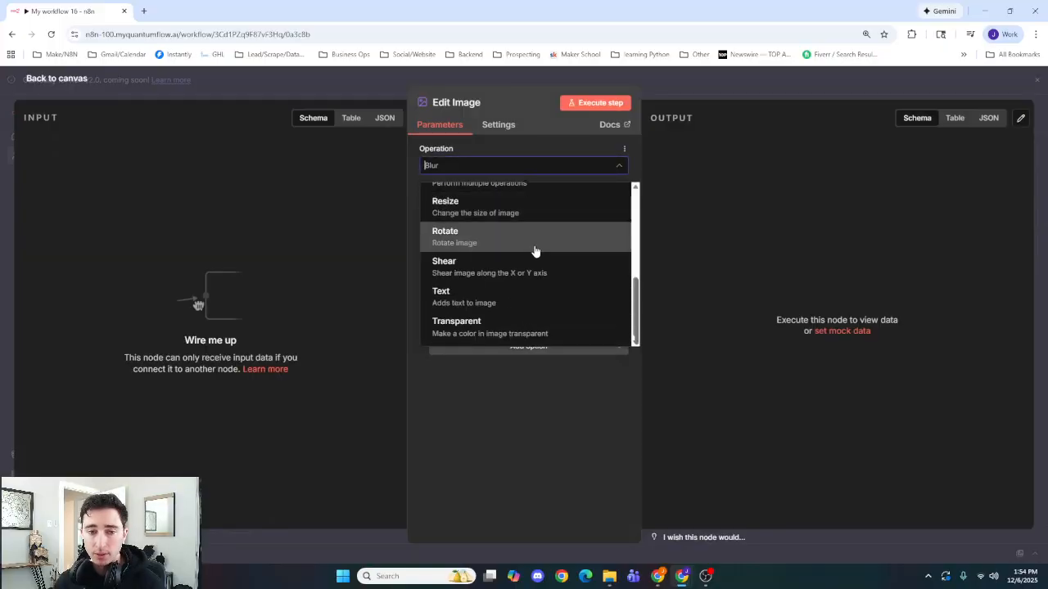
click(565, 405)
click(738, 94)
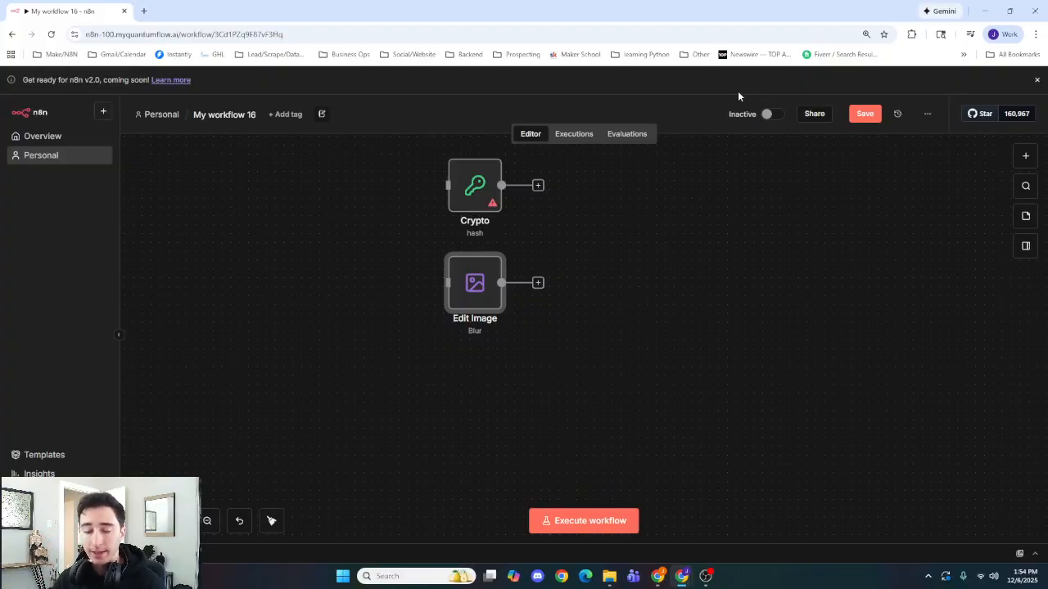
click(654, 282)
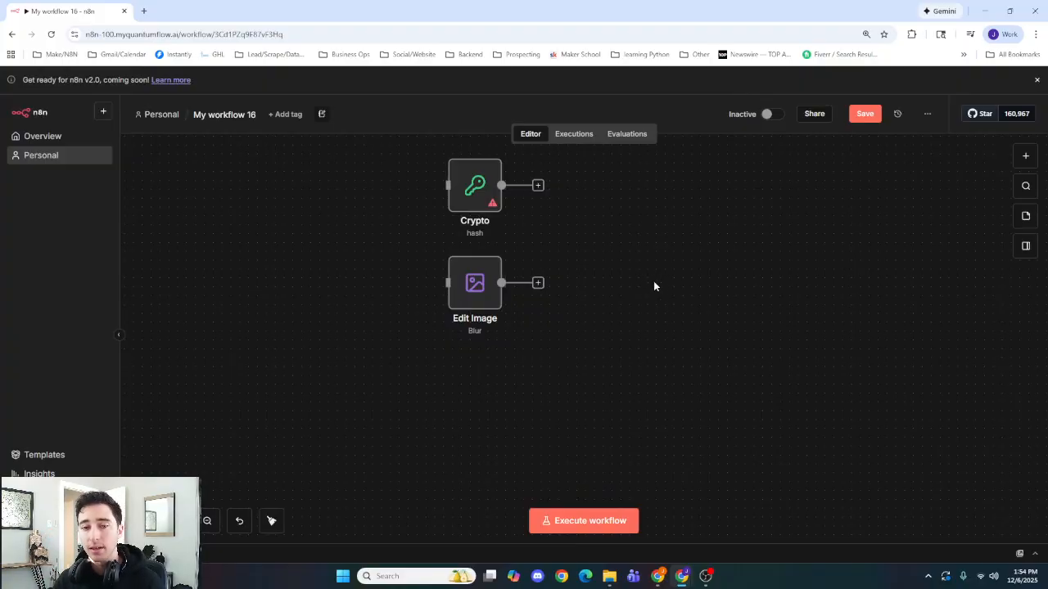
Examine the Extract from File node's available actions and compare them with the Convert to File node on the canvas
drag(544, 366, 556, 285)
click(1024, 158)
click(923, 344)
scroll(915, 385, down, 4)
scroll(910, 394, down, 2)
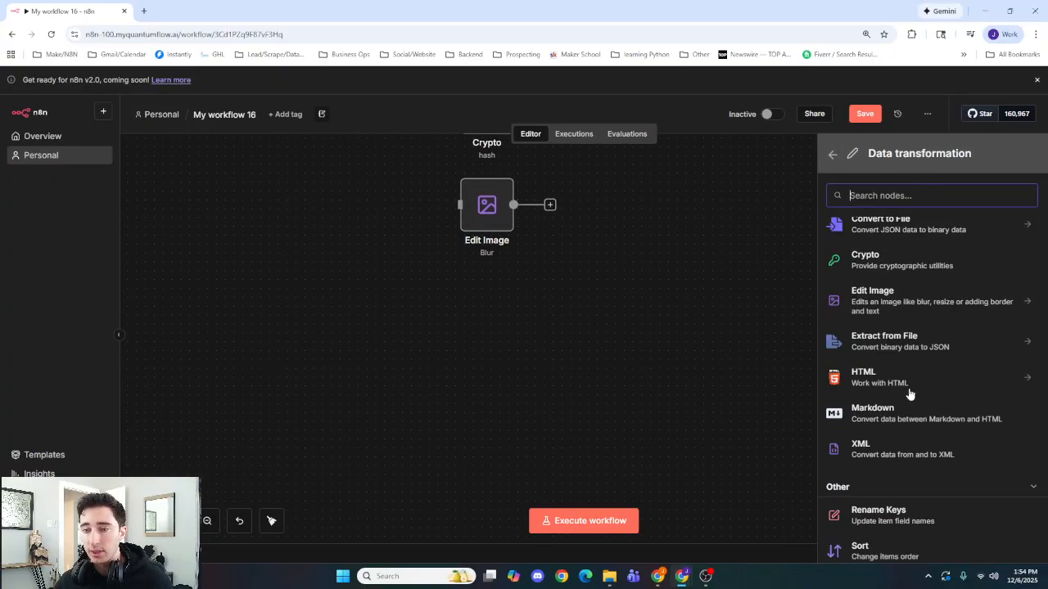
click(933, 352)
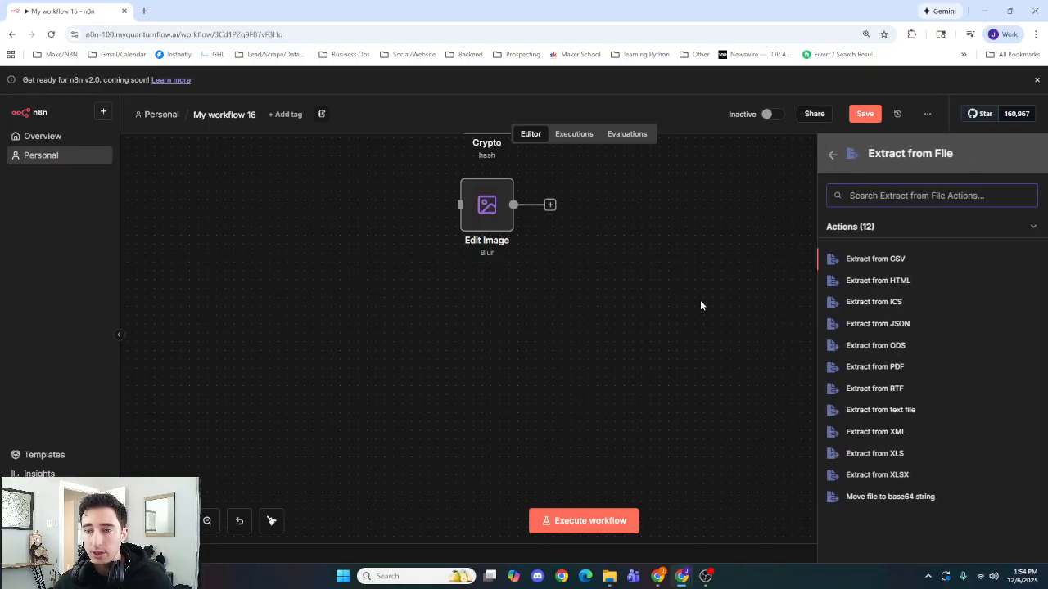
scroll(687, 291, up, 5)
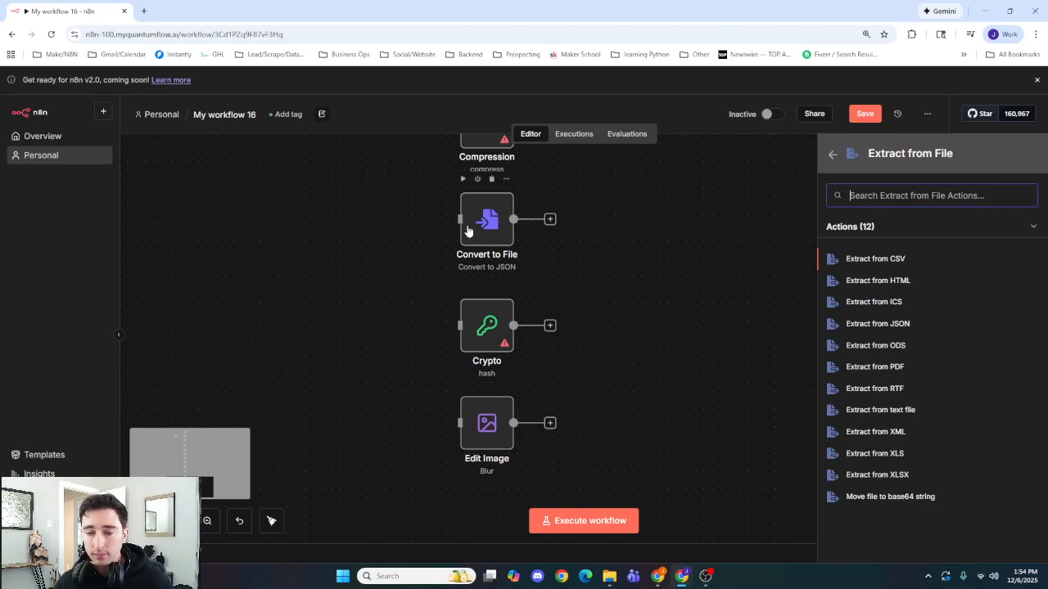
scroll(644, 289, down, 3)
scroll(648, 295, up, 2)
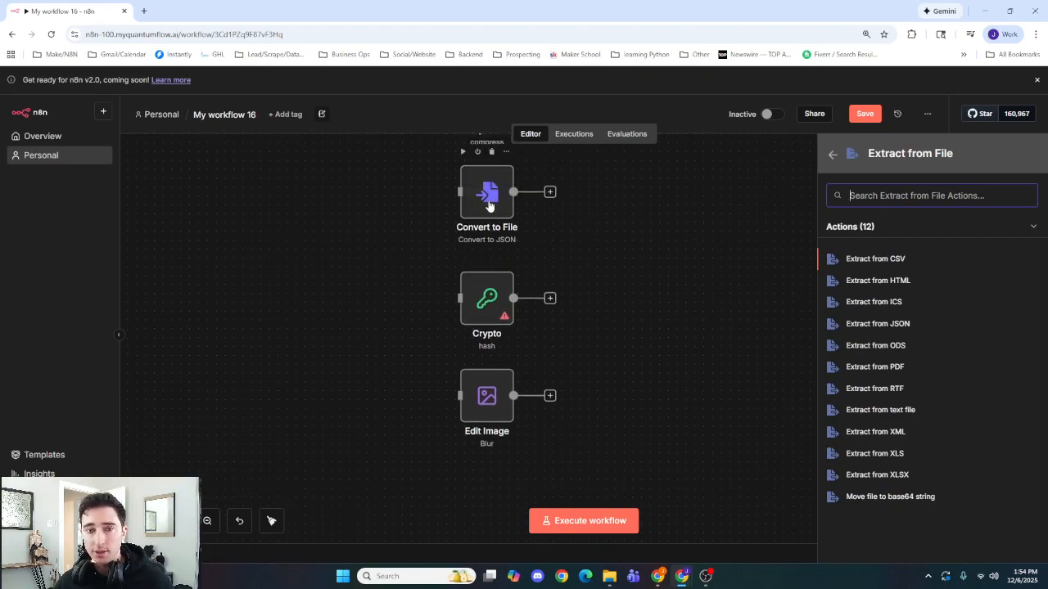
scroll(628, 285, down, 3)
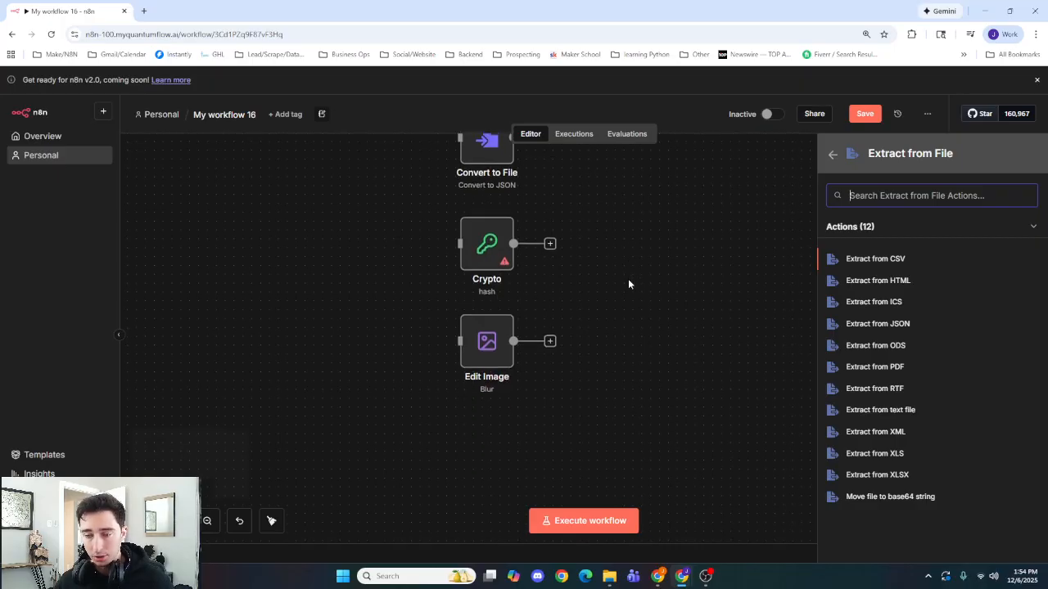
scroll(626, 278, up, 2)
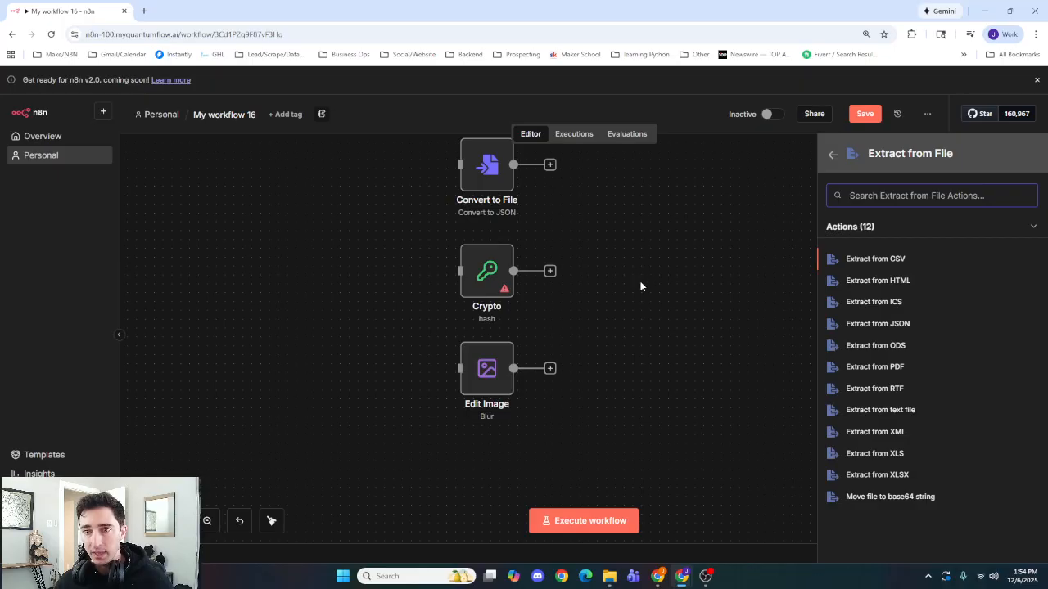
scroll(641, 284, down, 1)
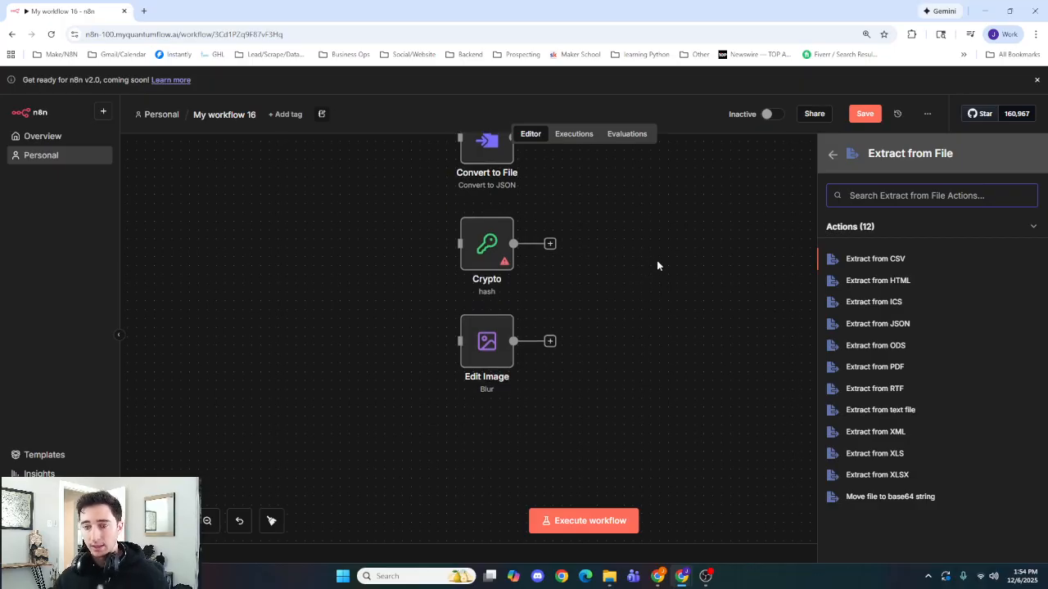
scroll(652, 270, up, 2)
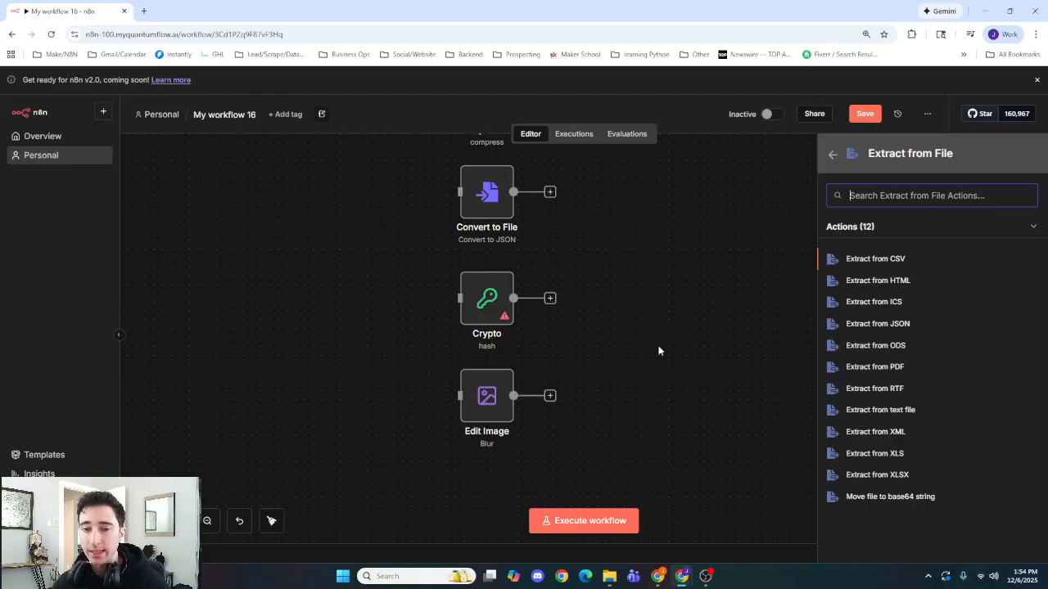
click(626, 384)
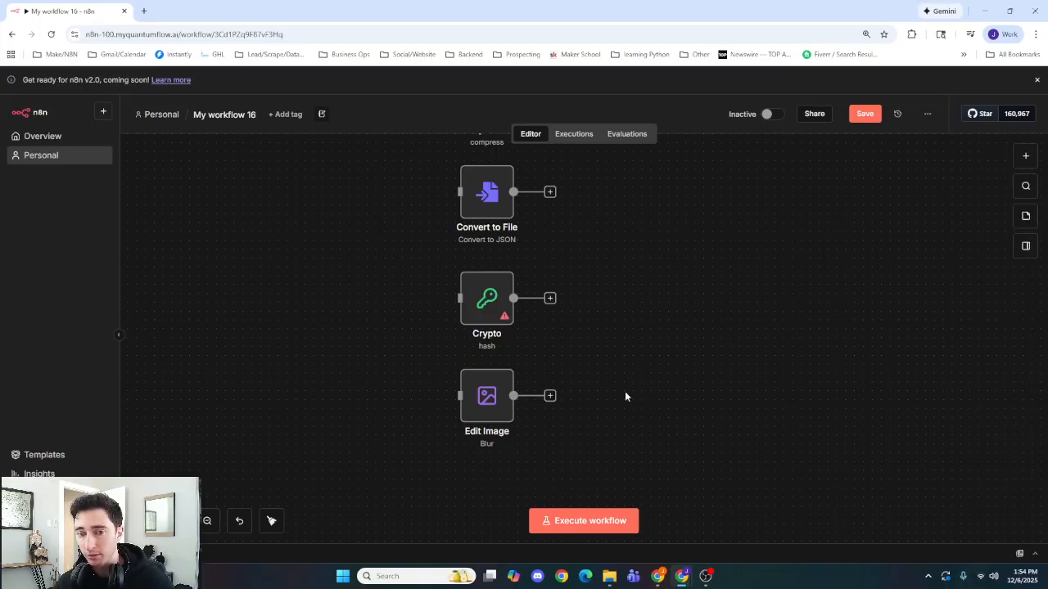
Add an Extract from File node with the Extract from PDF action and place it below the Edit Image node
drag(629, 397, 650, 292)
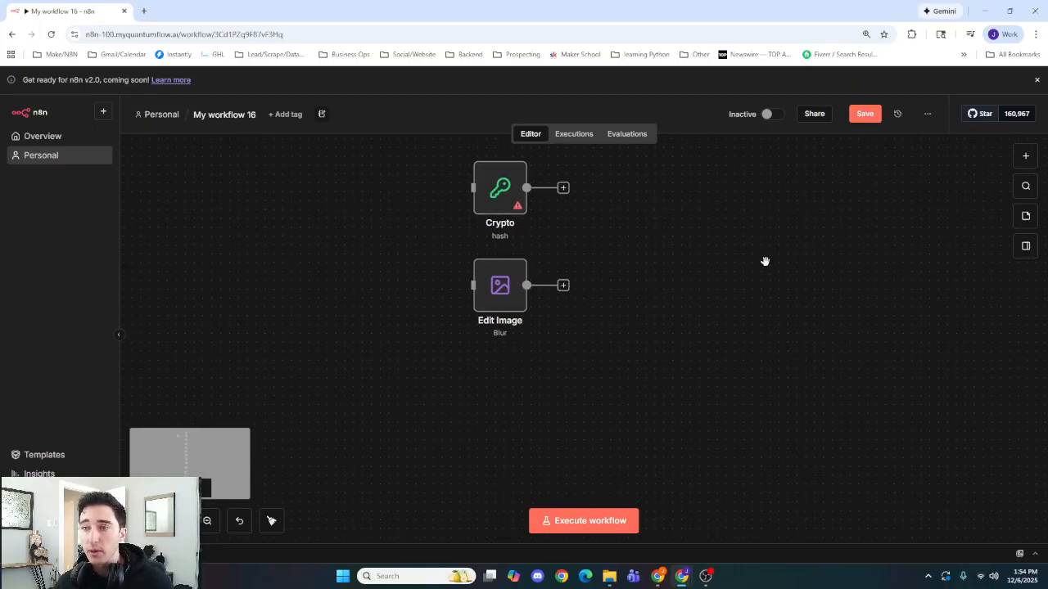
click(1025, 156)
click(855, 334)
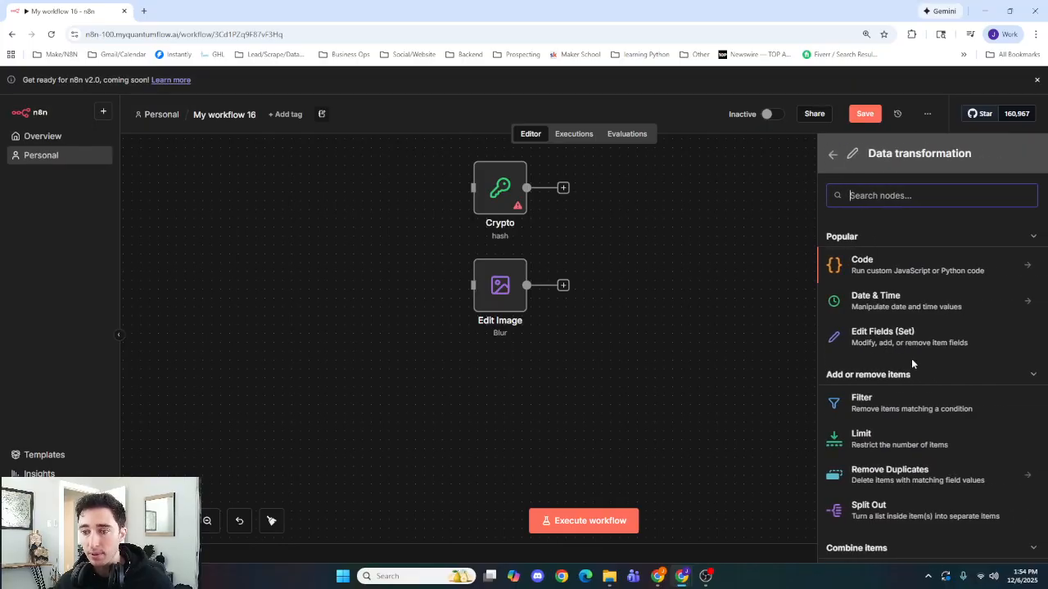
scroll(892, 360, down, 4)
scroll(894, 360, down, 3)
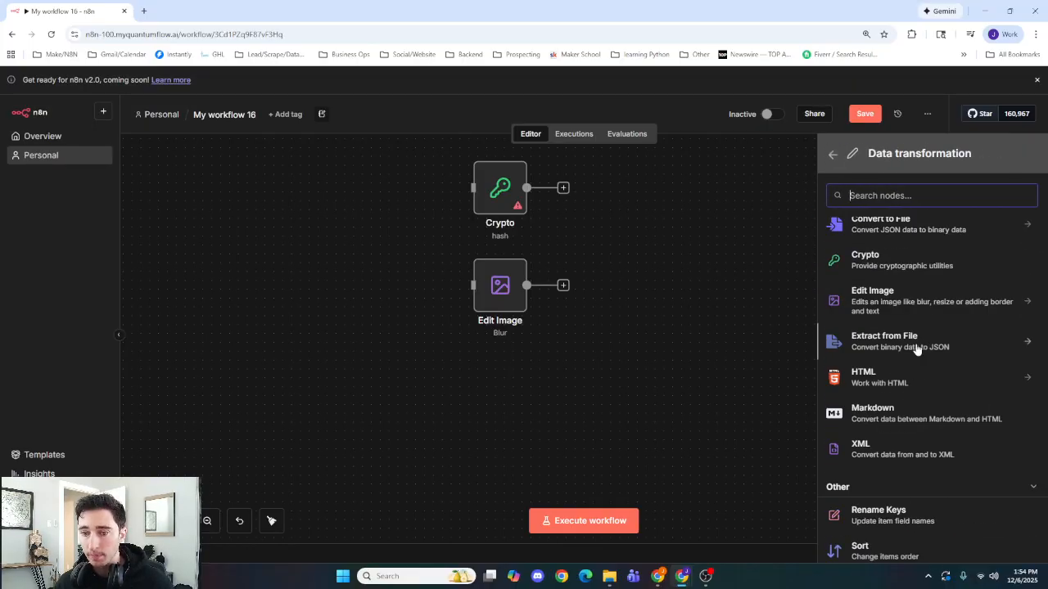
click(894, 346)
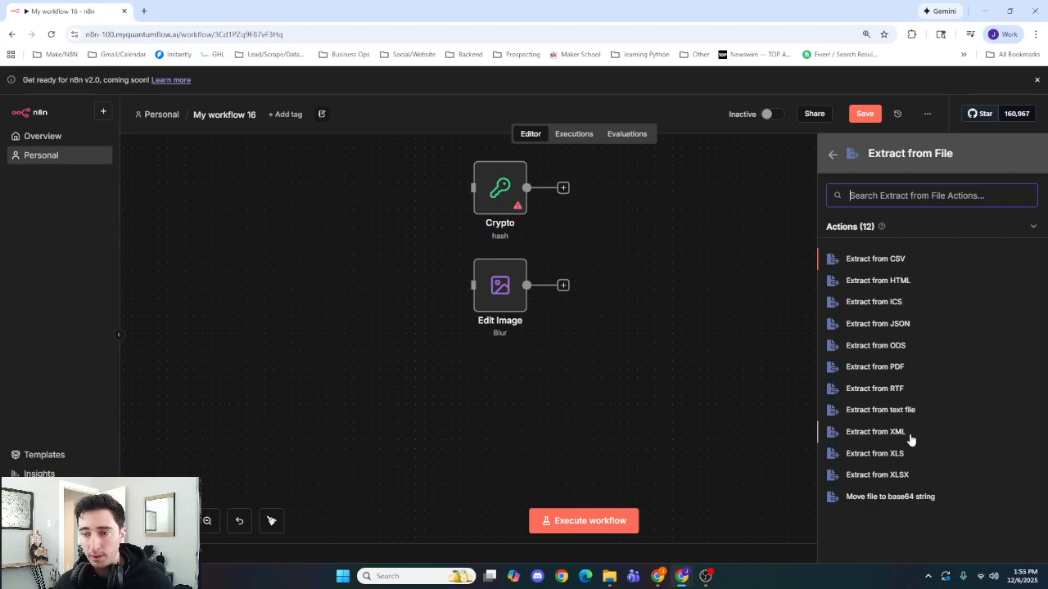
click(895, 367)
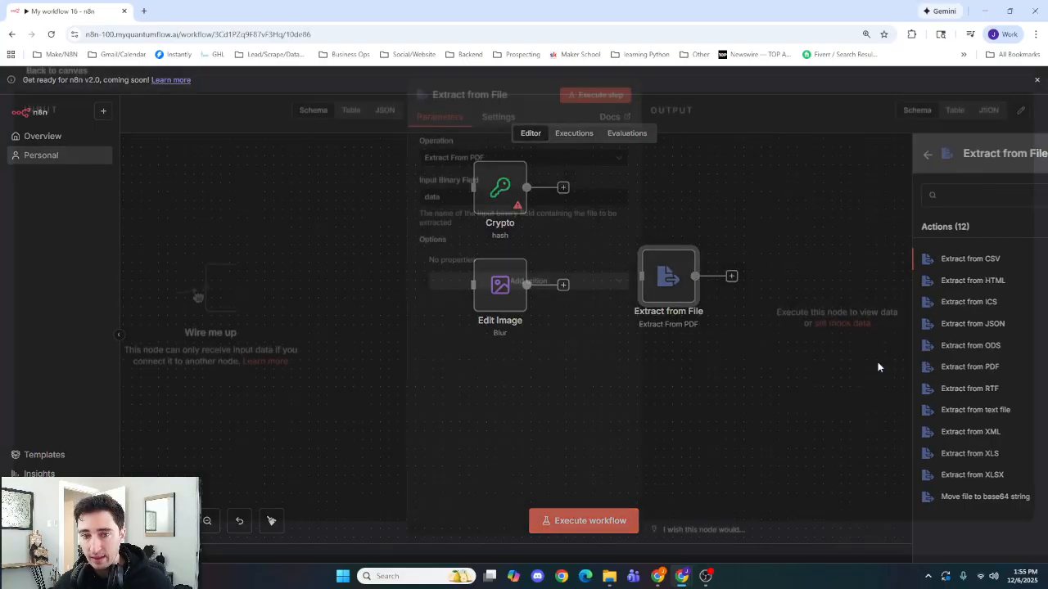
click(724, 103)
drag(670, 278, 498, 383)
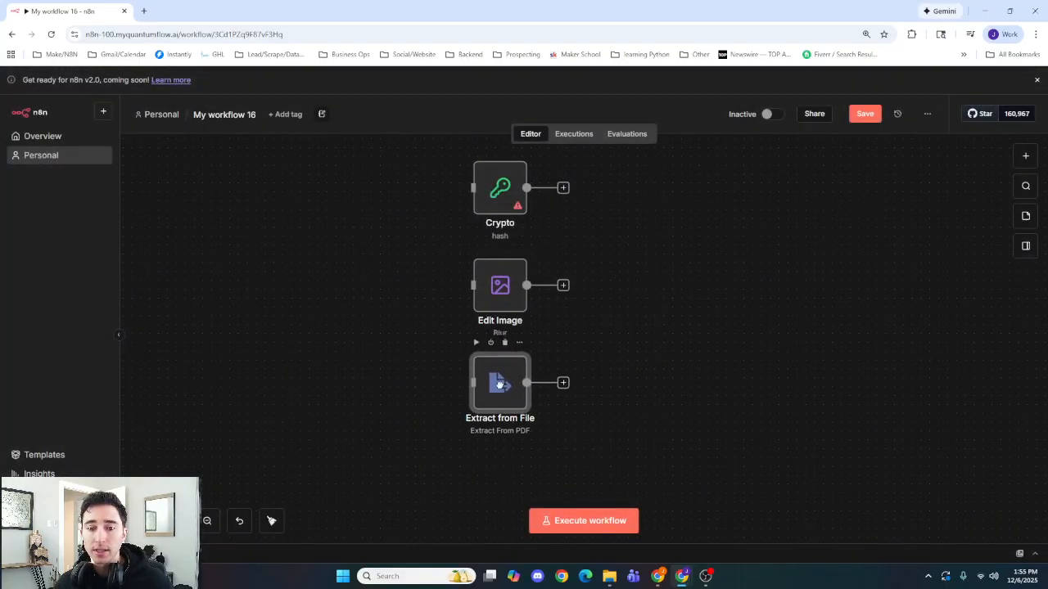
click(583, 348)
Add an HTML node with the Generate HTML template action and place it below the Extract from File node
drag(647, 329, 642, 356)
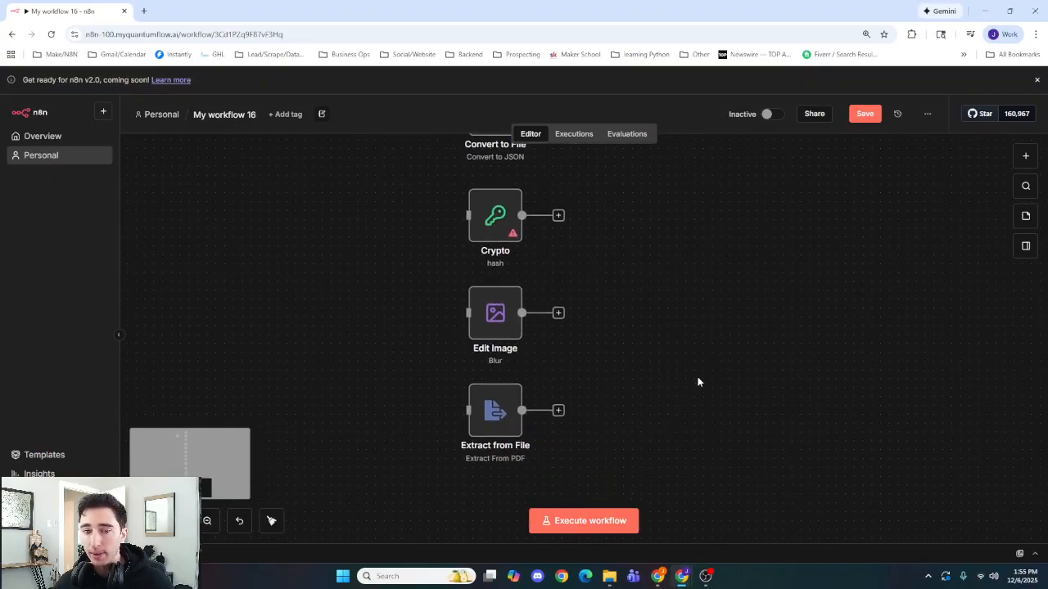
scroll(710, 375, down, 5)
click(1026, 156)
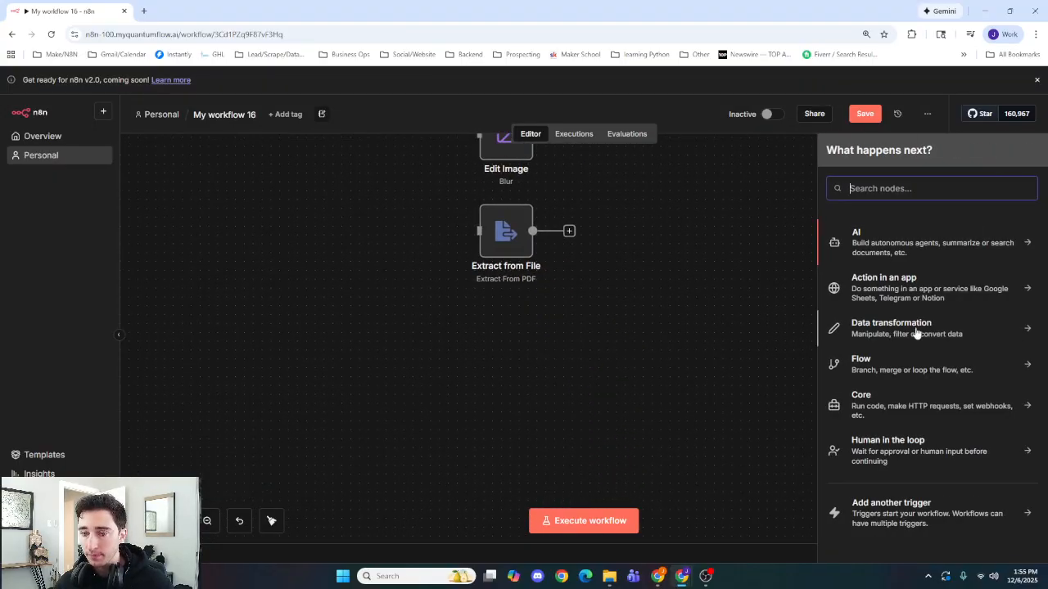
click(920, 334)
scroll(912, 366, down, 8)
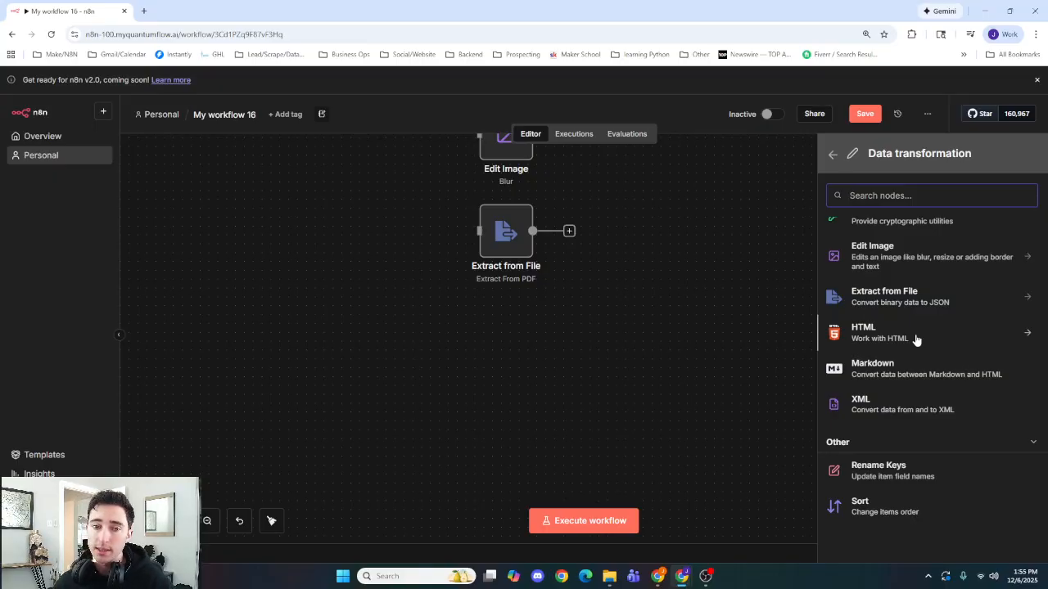
text(0)
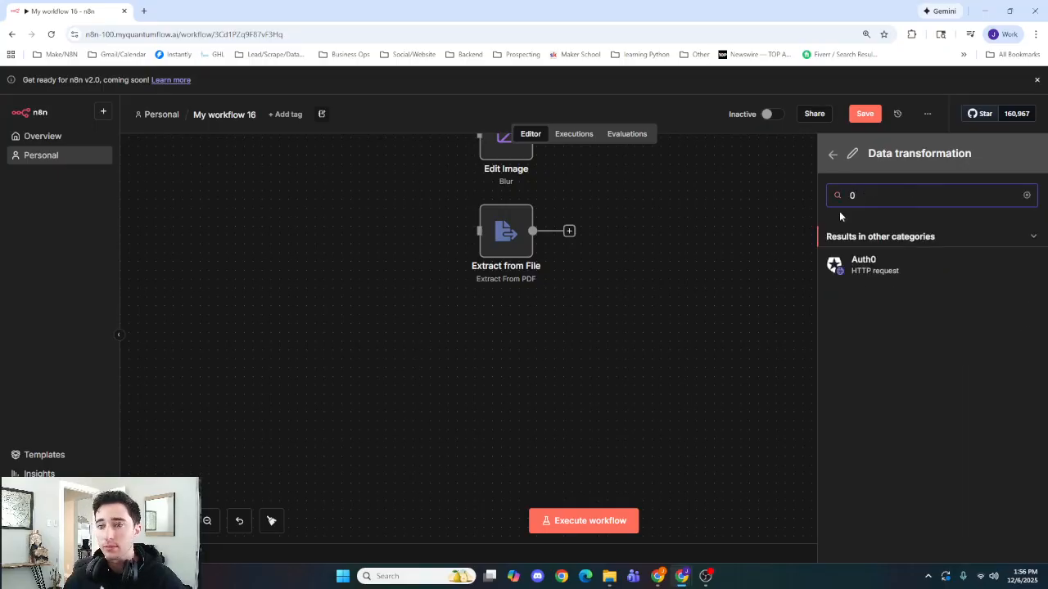
key(BackSpace)
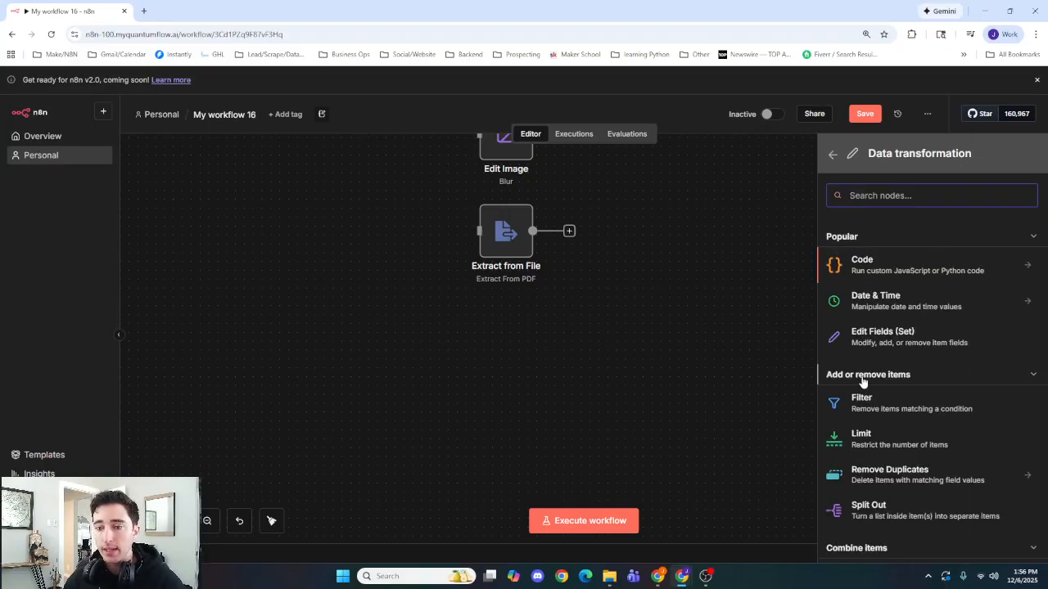
scroll(868, 385, down, 5)
scroll(874, 388, down, 2)
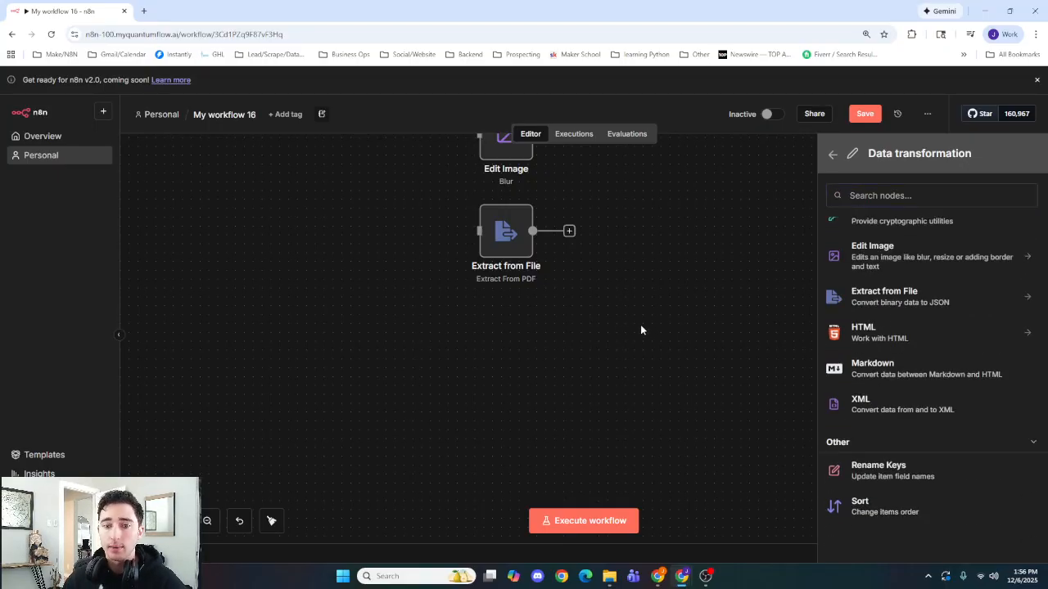
click(900, 334)
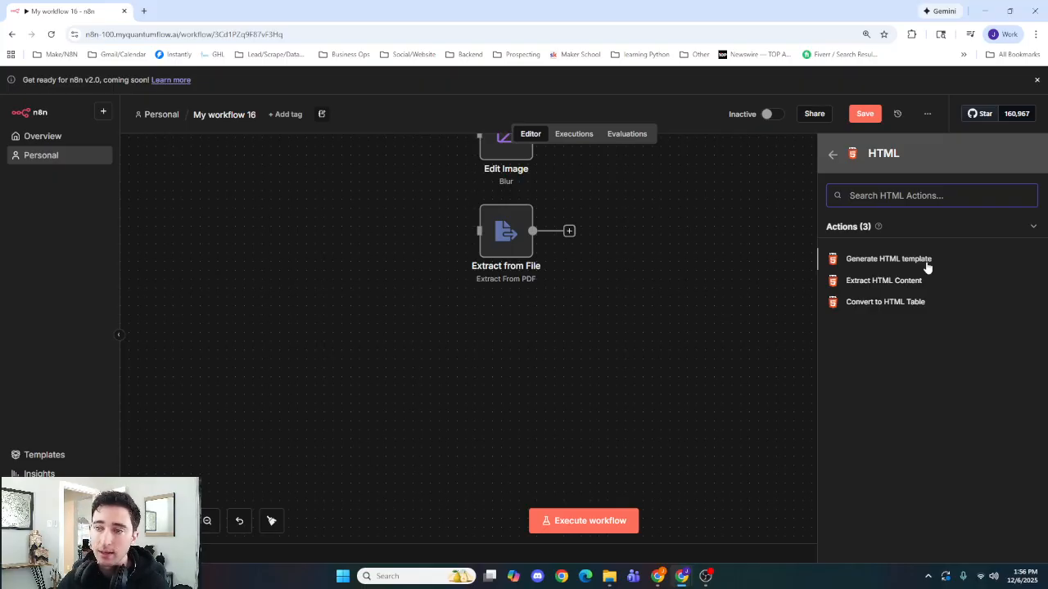
click(888, 258)
key(Escape)
drag(684, 185, 515, 325)
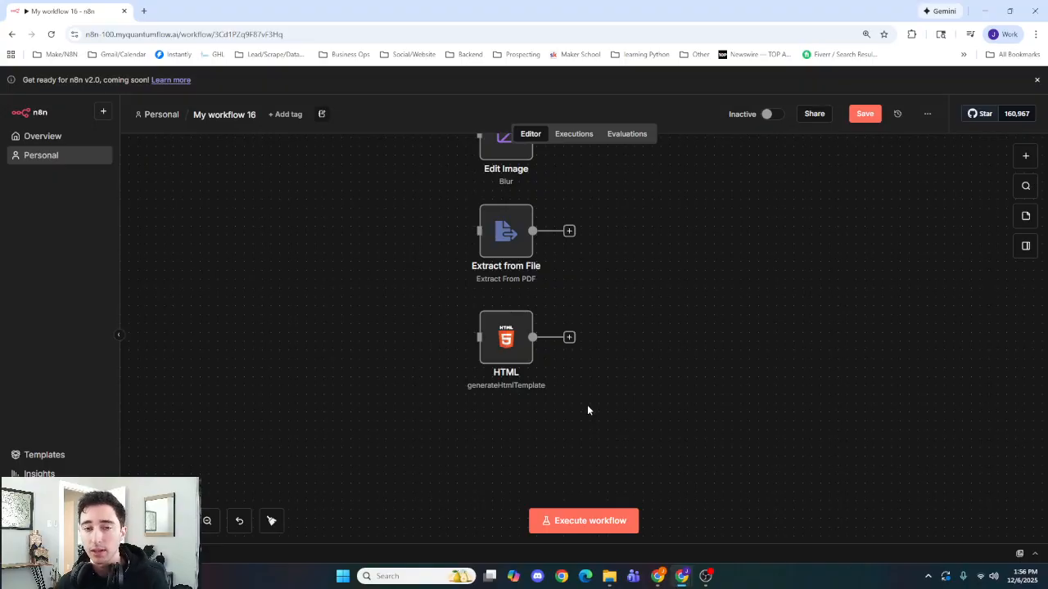
drag(576, 403, 577, 273)
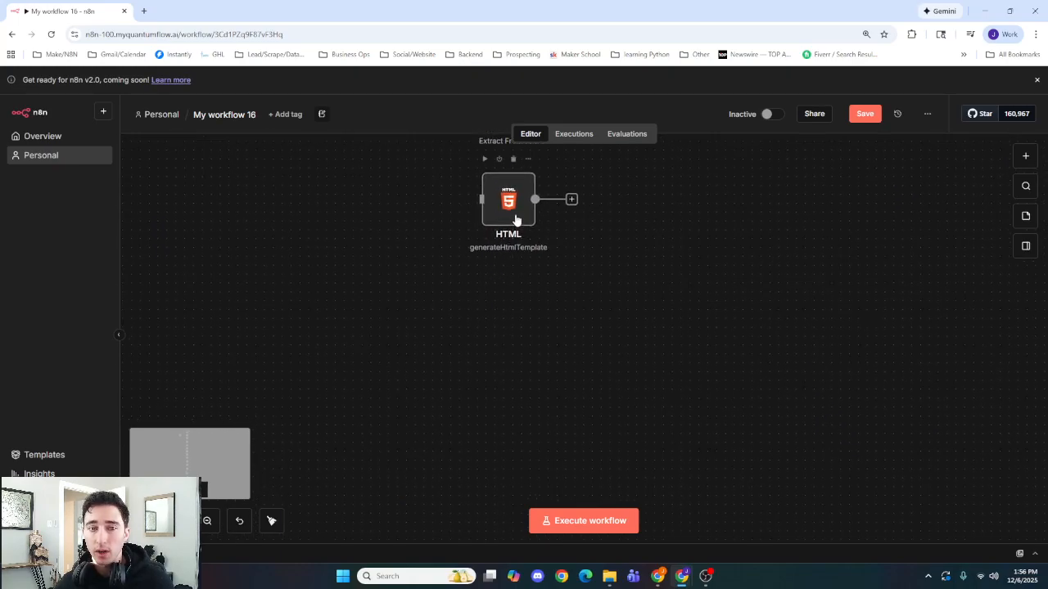
click(1026, 156)
click(923, 332)
scroll(911, 360, down, 8)
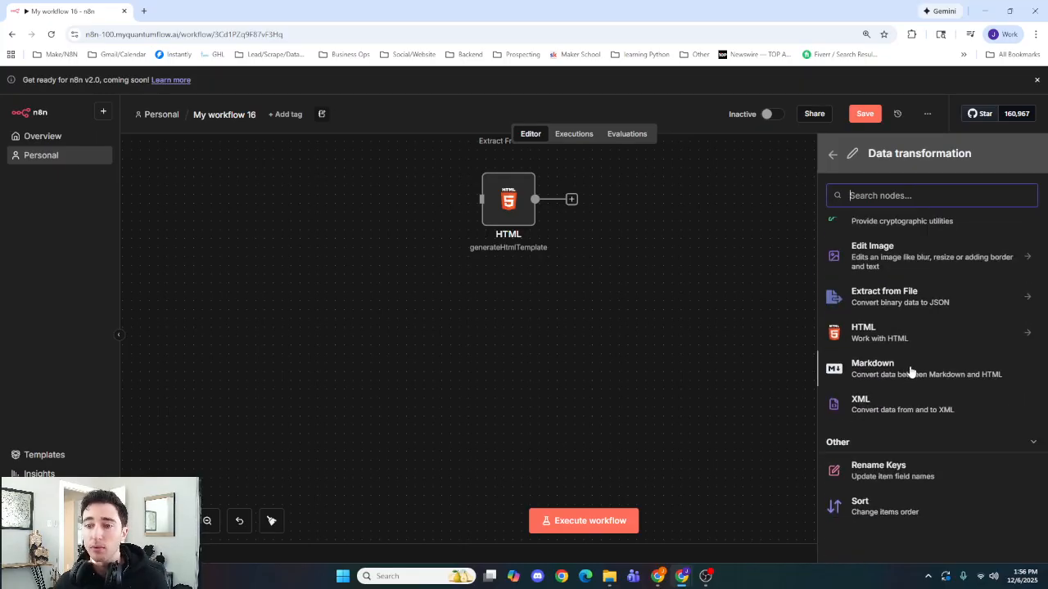
click(653, 320)
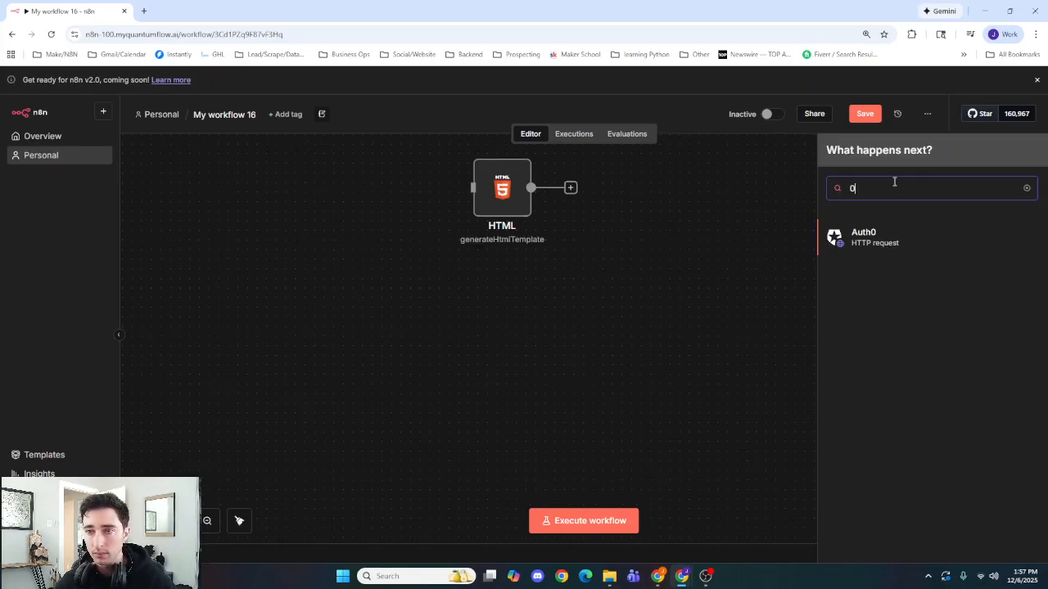
Add a Markdown node from the data transformation nodes and place it below the HTML node
key(BackSpace)
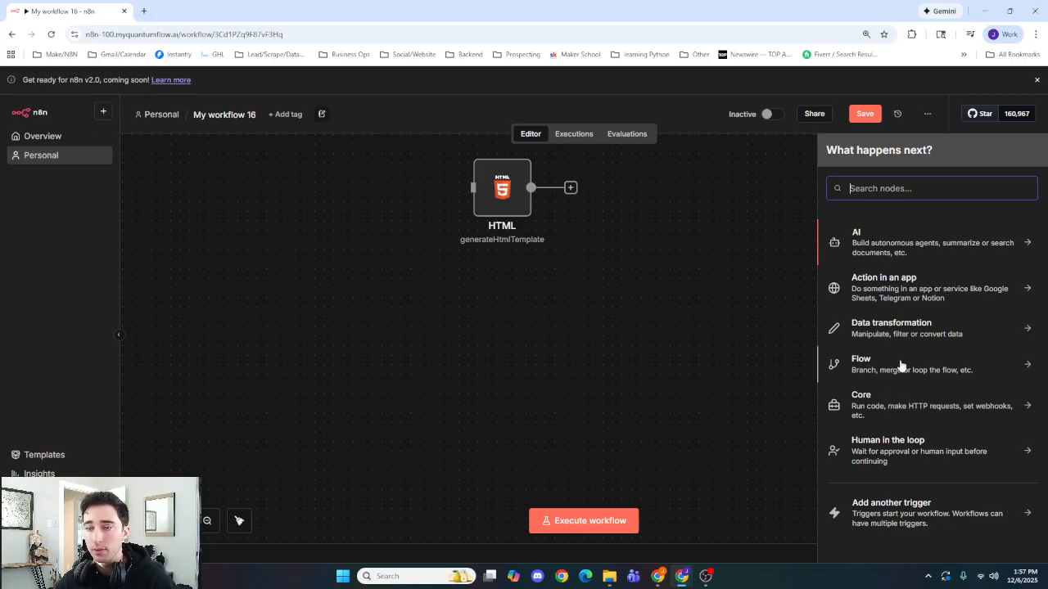
click(906, 331)
scroll(903, 352, down, 8)
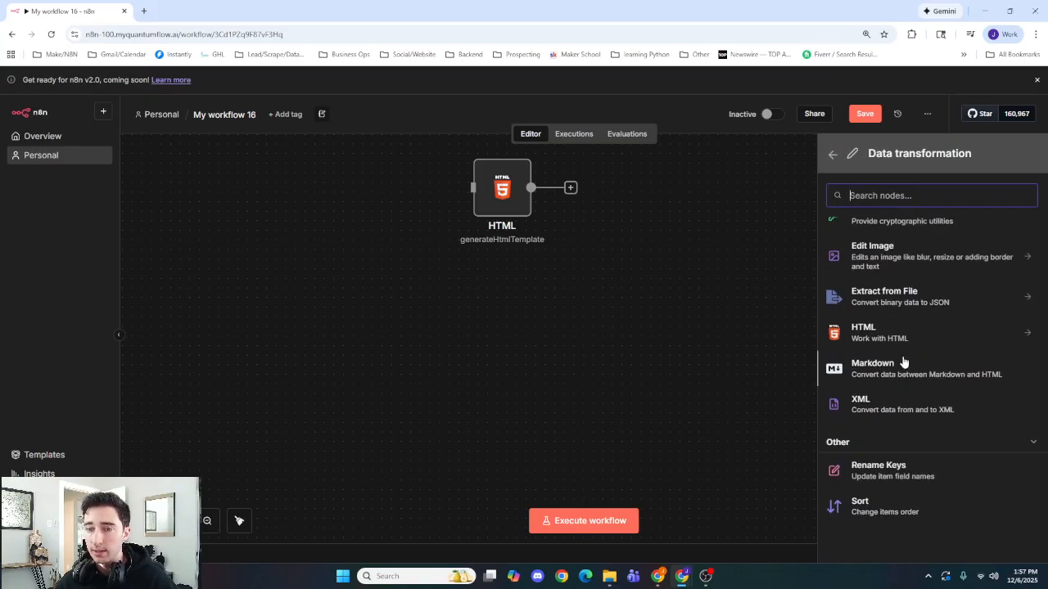
click(868, 372)
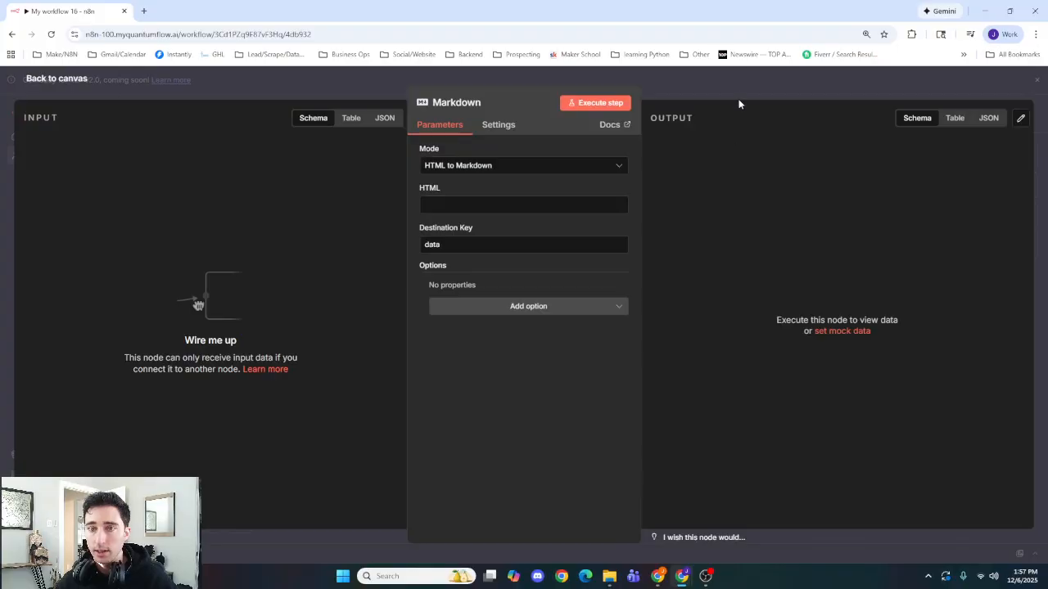
click(741, 97)
drag(669, 370, 500, 313)
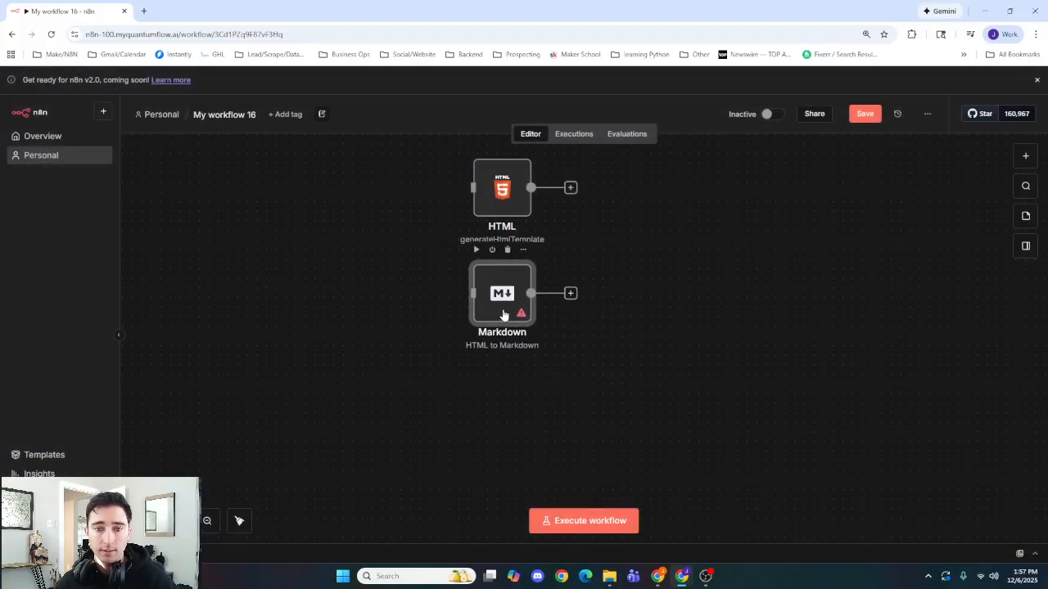
Examine the Markdown node's conversion modes, Markdown to HTML and HTML to Markdown, leaving it on HTML to Markdown
double_click(501, 313)
click(504, 168)
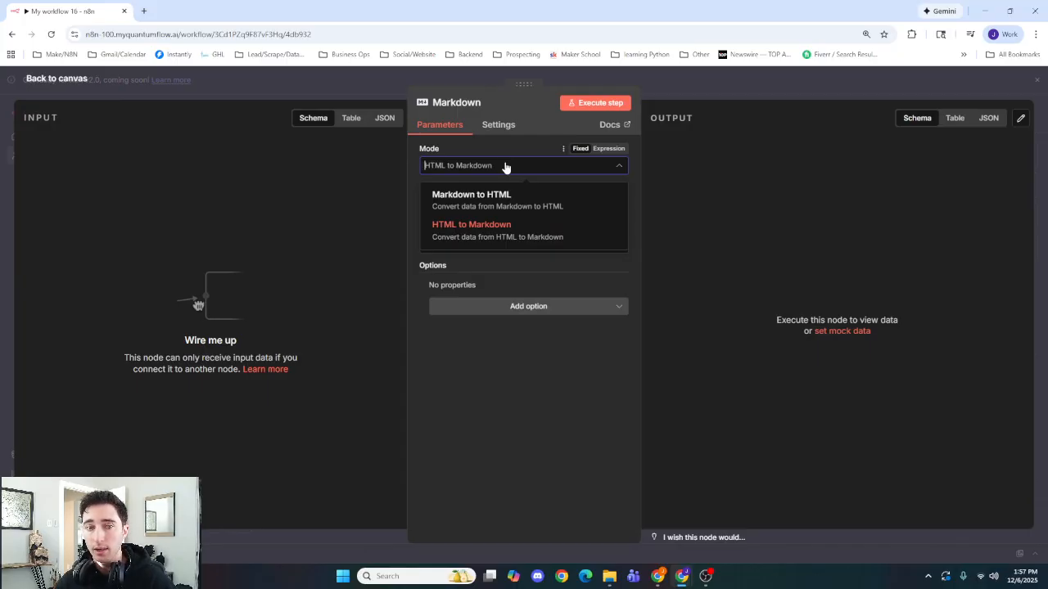
click(506, 201)
click(499, 168)
click(502, 228)
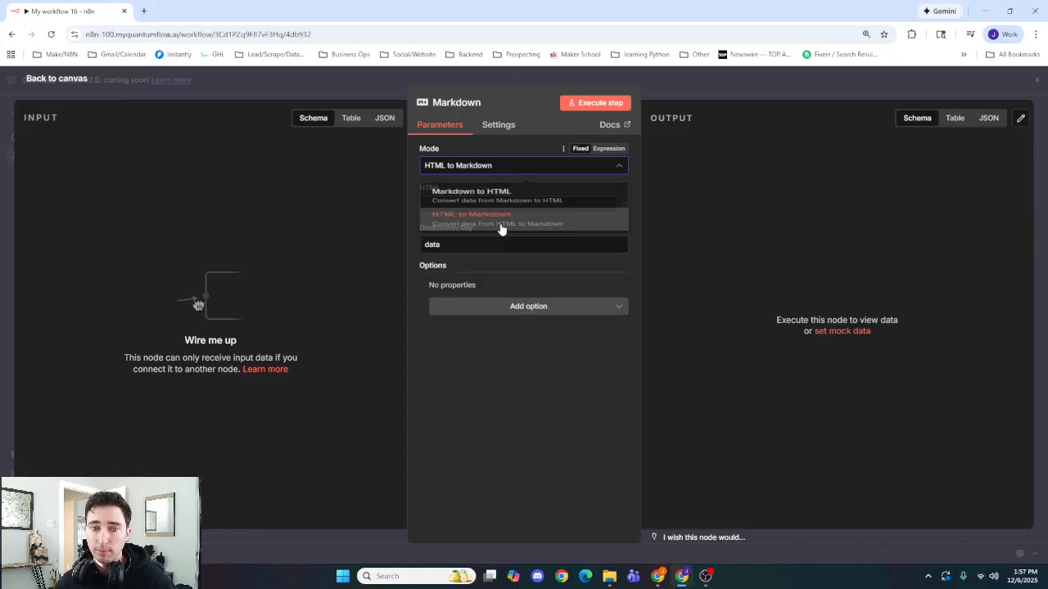
click(424, 85)
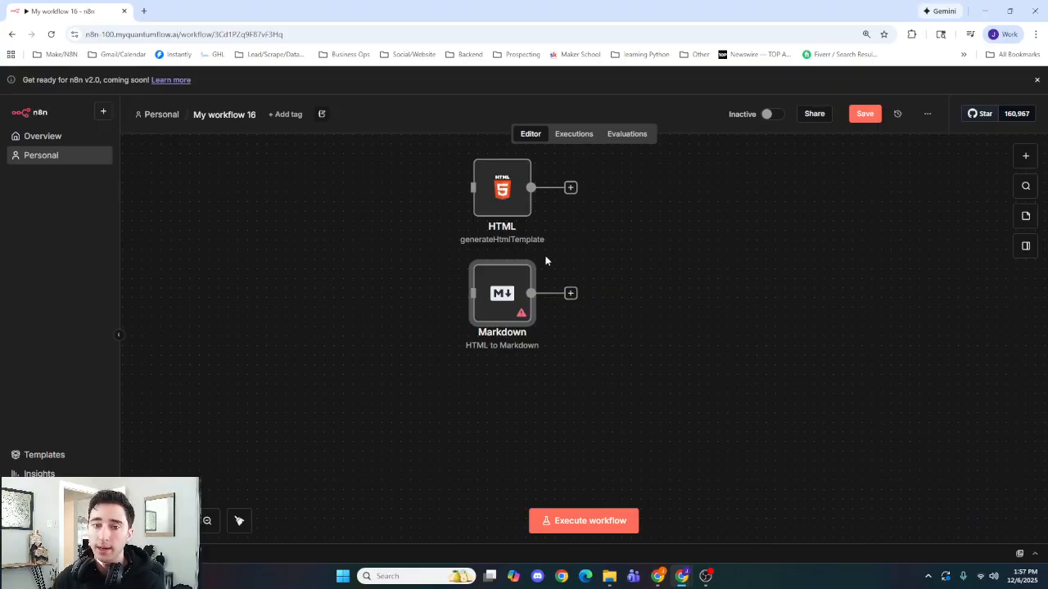
Temporarily connect the HTML node's output to the Markdown node, and restore the unconnected layout with Markdown below HTML
mouse_move(499, 193)
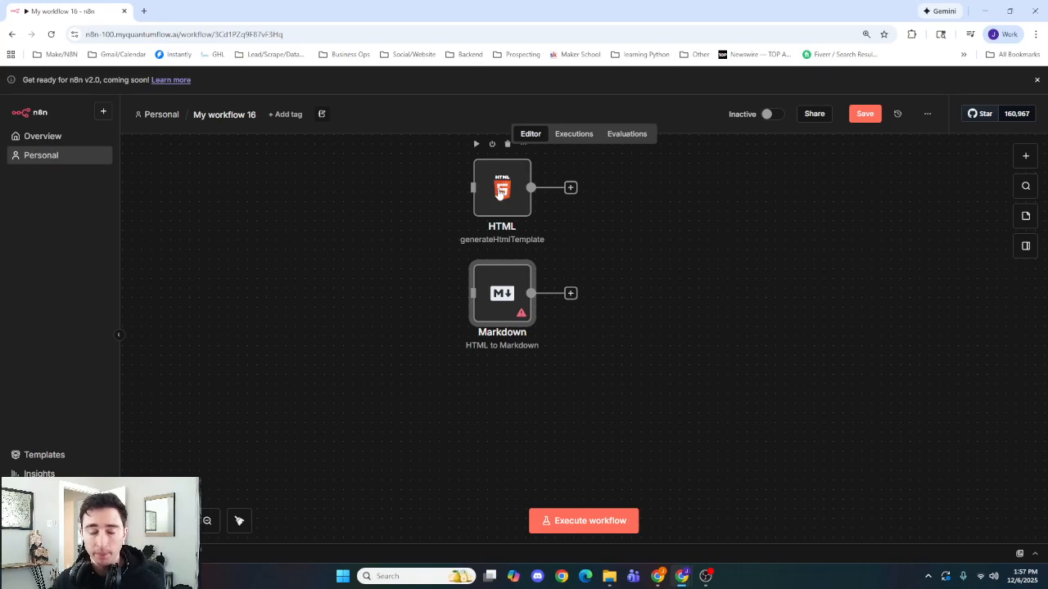
drag(503, 293, 617, 187)
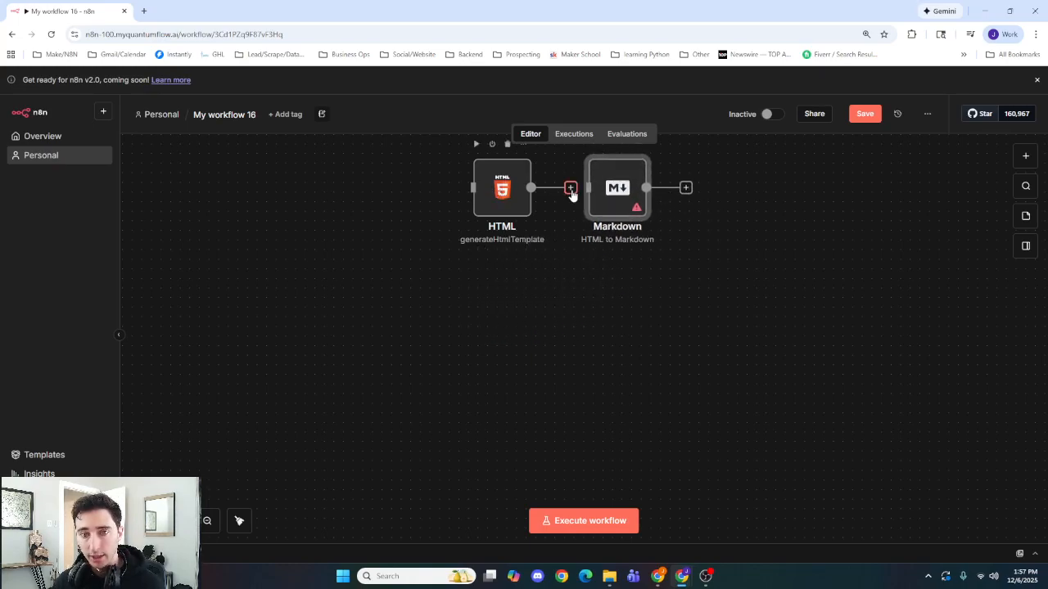
scroll(563, 295, up, 2)
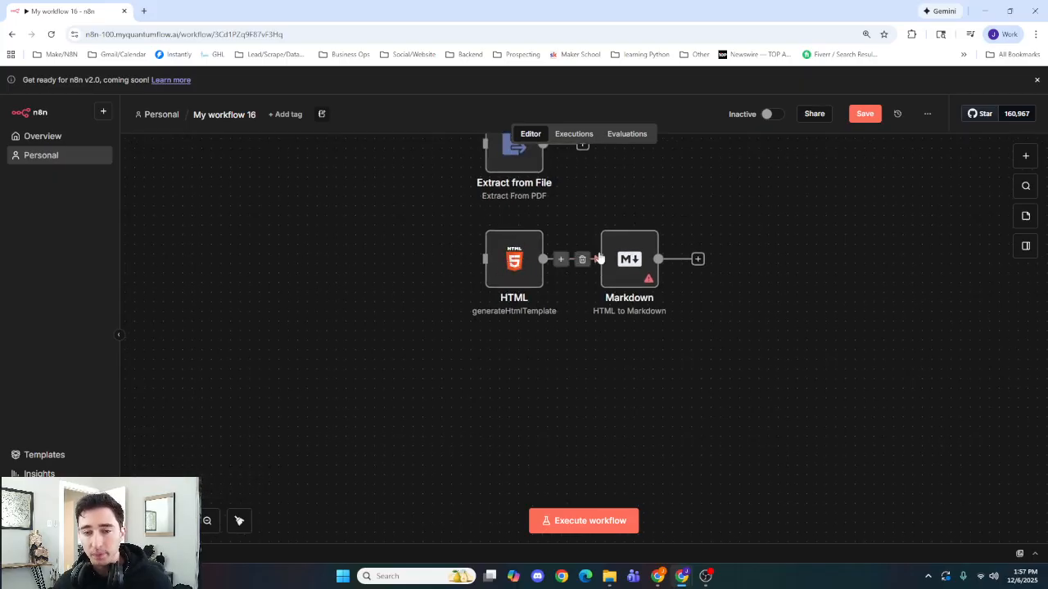
click(583, 261)
drag(626, 256, 511, 360)
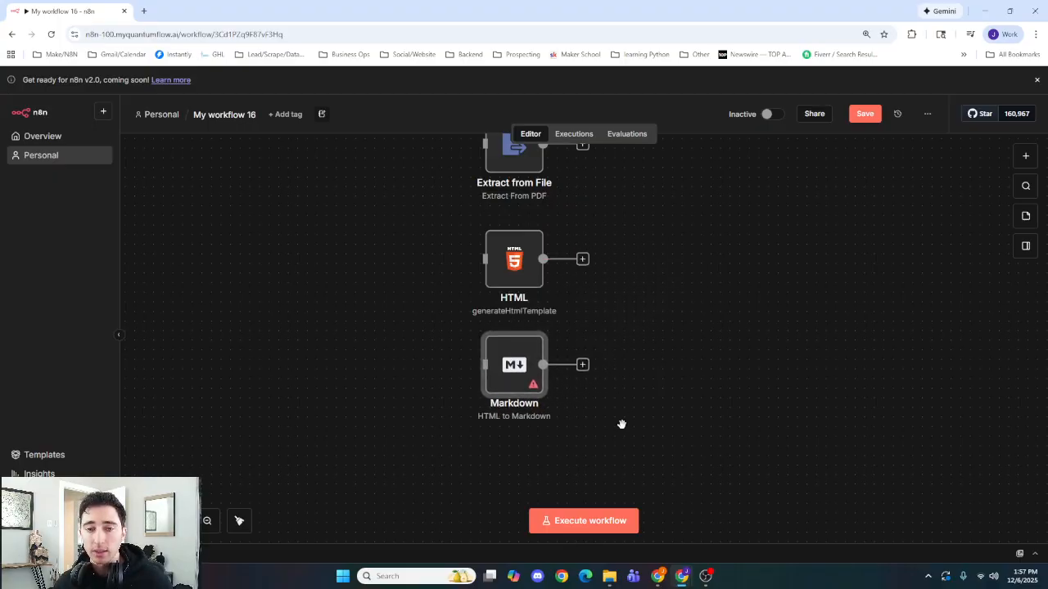
Add an XML node from the data transformation nodes and place it unconnected below the Markdown node
scroll(619, 423, down, 2)
scroll(631, 331, down, 2)
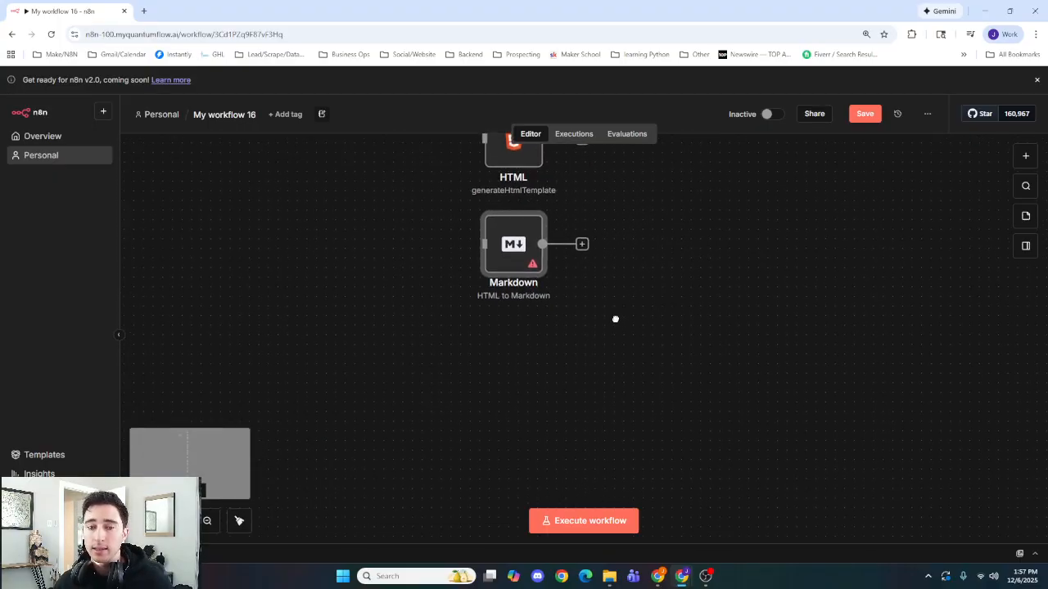
click(1018, 159)
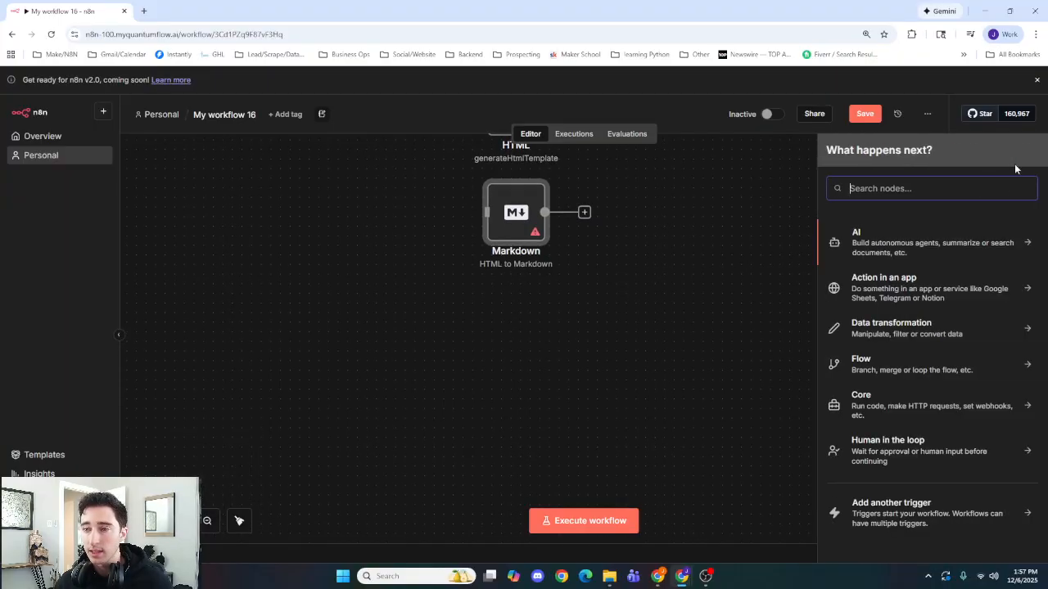
click(921, 336)
scroll(916, 359, down, 5)
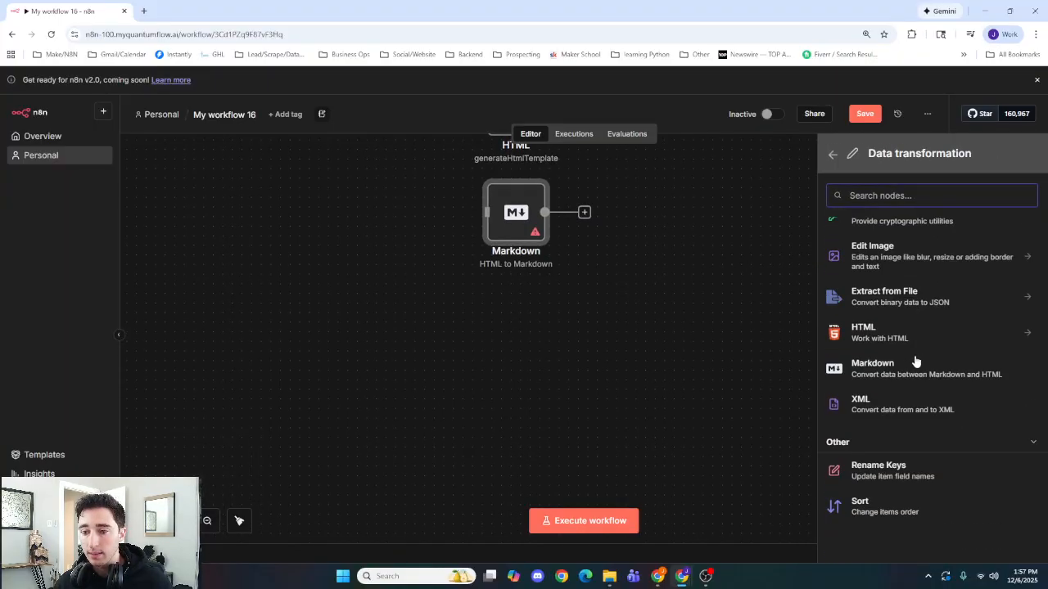
click(930, 418)
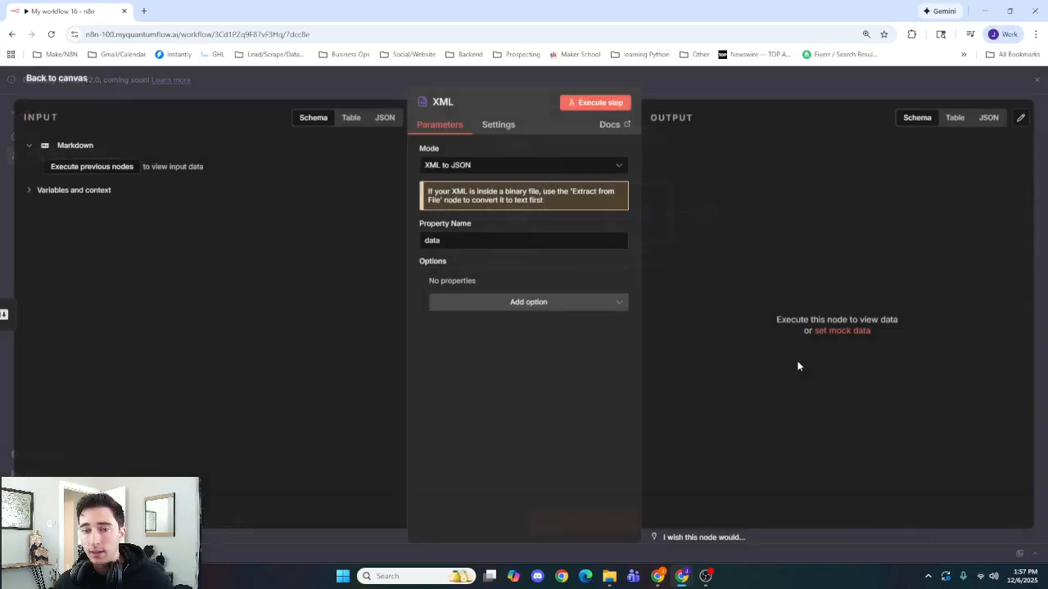
click(712, 92)
click(590, 213)
drag(638, 221, 475, 355)
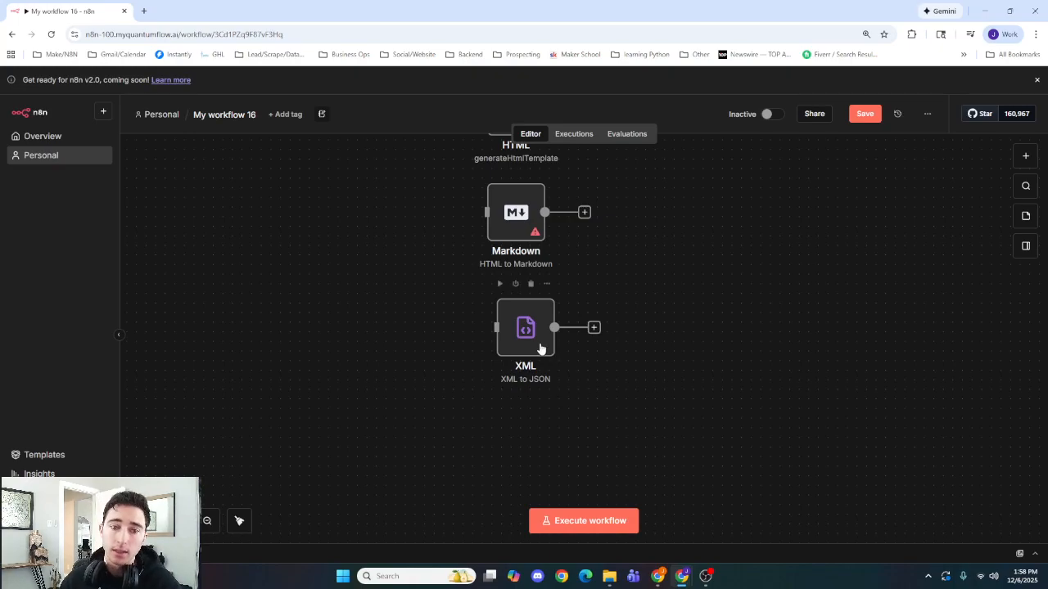
drag(544, 350, 528, 338)
click(650, 282)
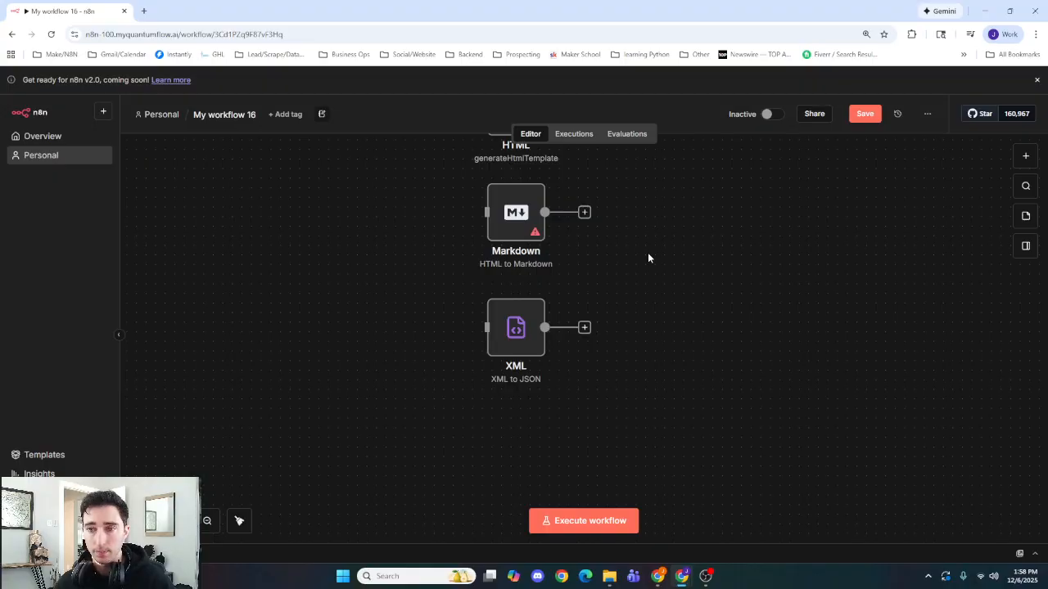
Add a Rename Keys node from the data transformation nodes and place it below the XML node
click(1026, 155)
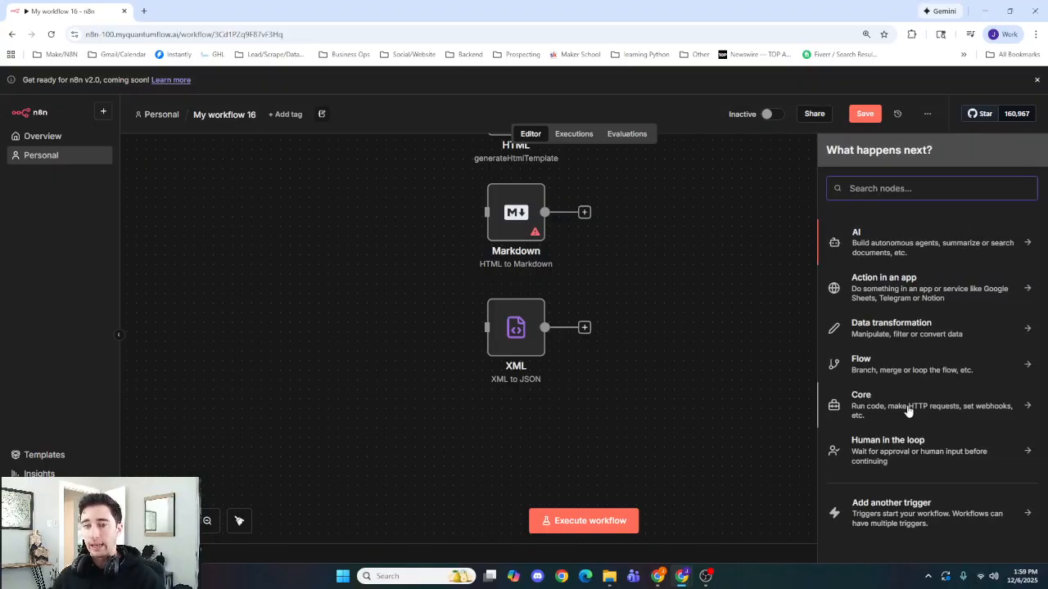
click(919, 329)
scroll(912, 377, down, 10)
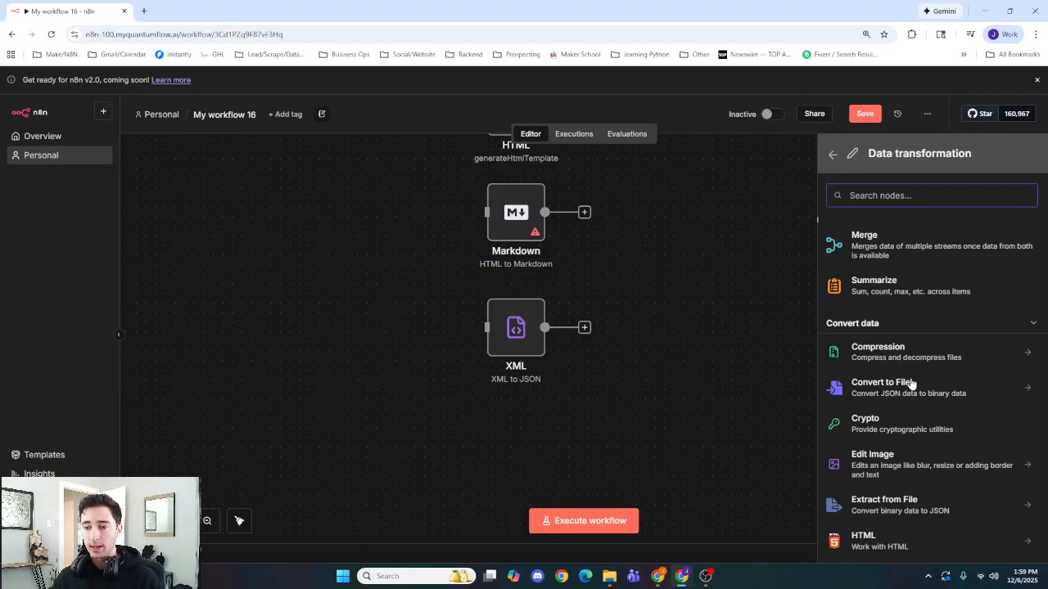
click(897, 468)
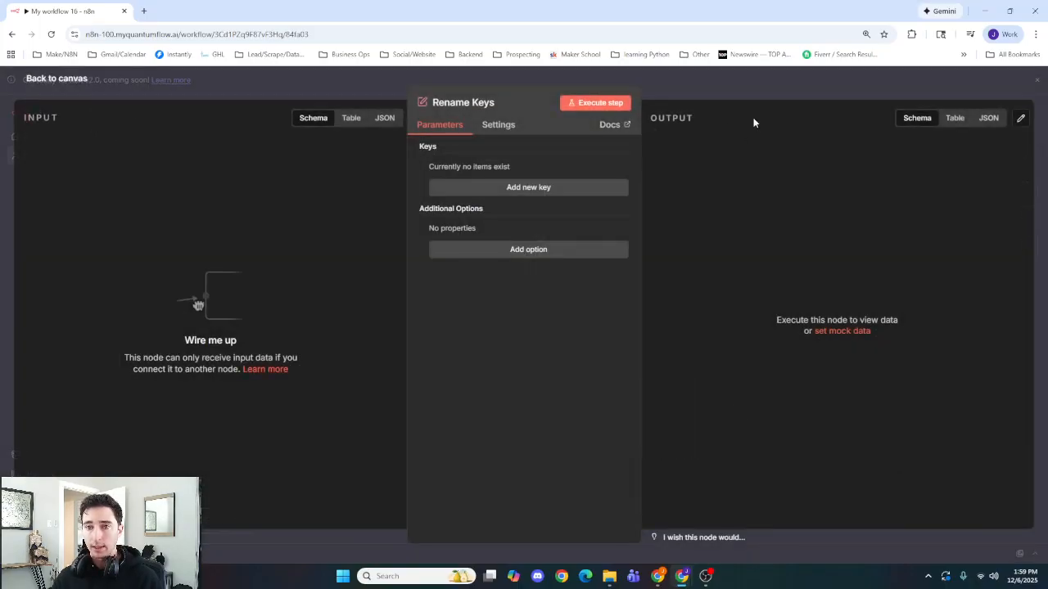
key(Escape)
drag(670, 417, 515, 423)
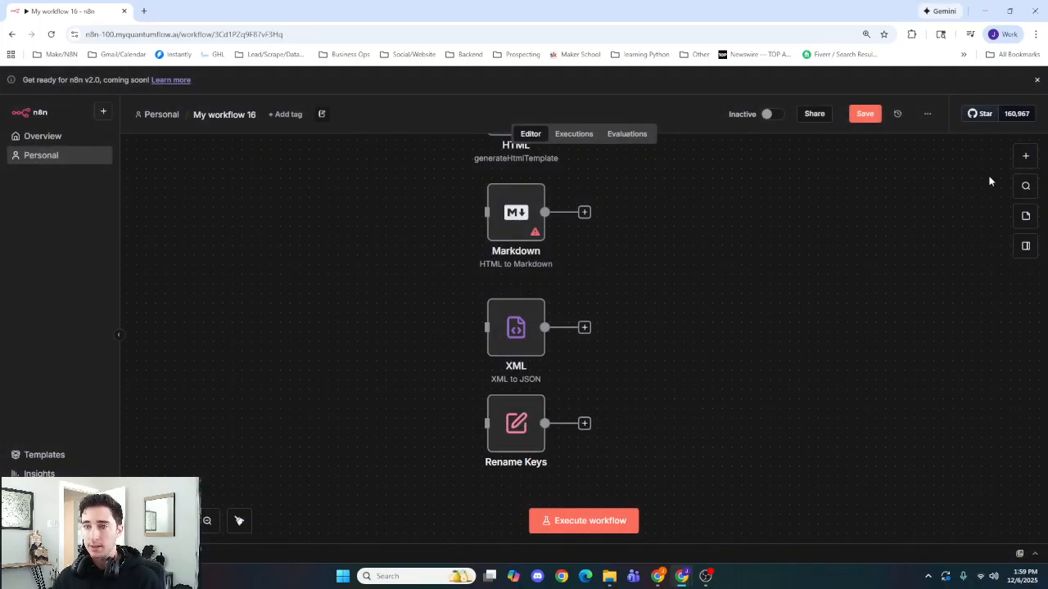
Add a Sort node from the data transformation nodes and place it below the Rename Keys node
click(1020, 156)
click(901, 328)
scroll(898, 343, down, 10)
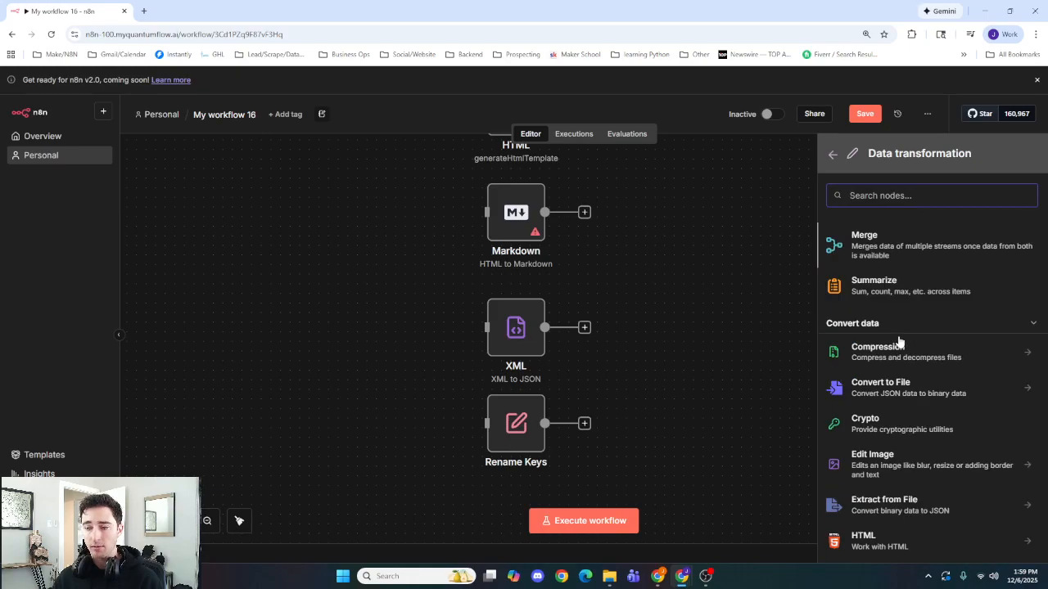
click(896, 516)
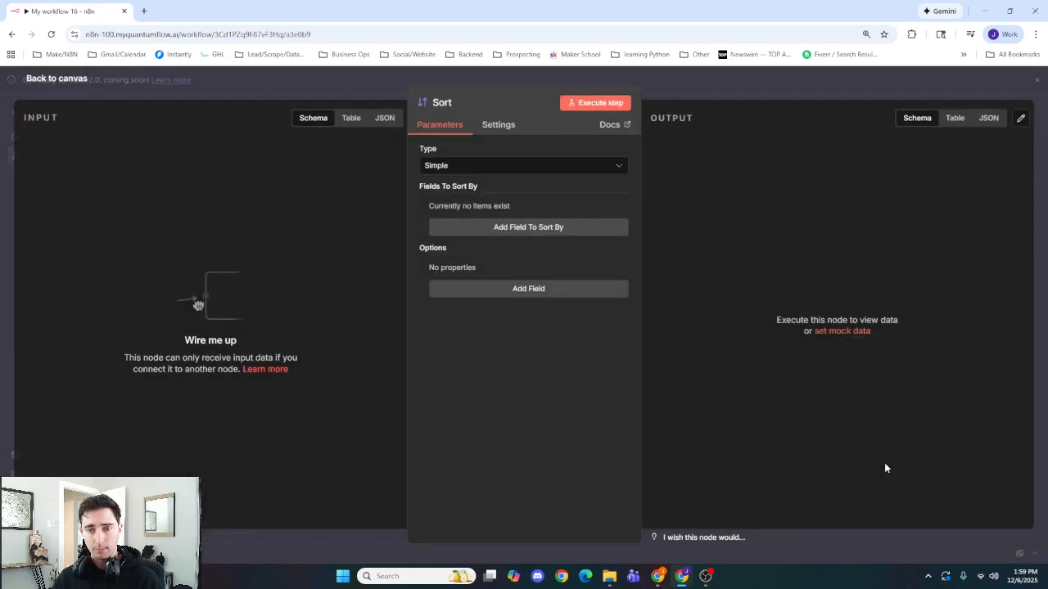
click(726, 85)
drag(657, 384, 672, 246)
mouse_move(887, 237)
mouse_down()
mouse_move(545, 412)
mouse_move(524, 385)
mouse_move(528, 398)
mouse_up()
click(646, 328)
mouse_move(659, 285)
mouse_down()
mouse_move(694, 398)
mouse_move(662, 308)
mouse_up()
Configure the Rename Keys node to rename the key xpa to xpi, and execute that node
scroll(661, 308, up, 15)
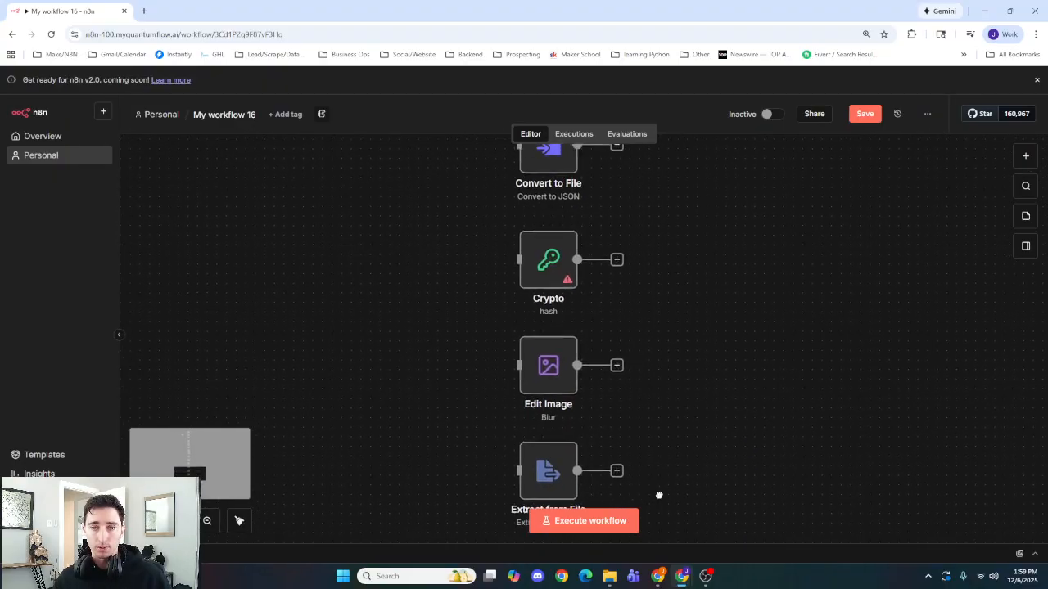
scroll(650, 327, up, 15)
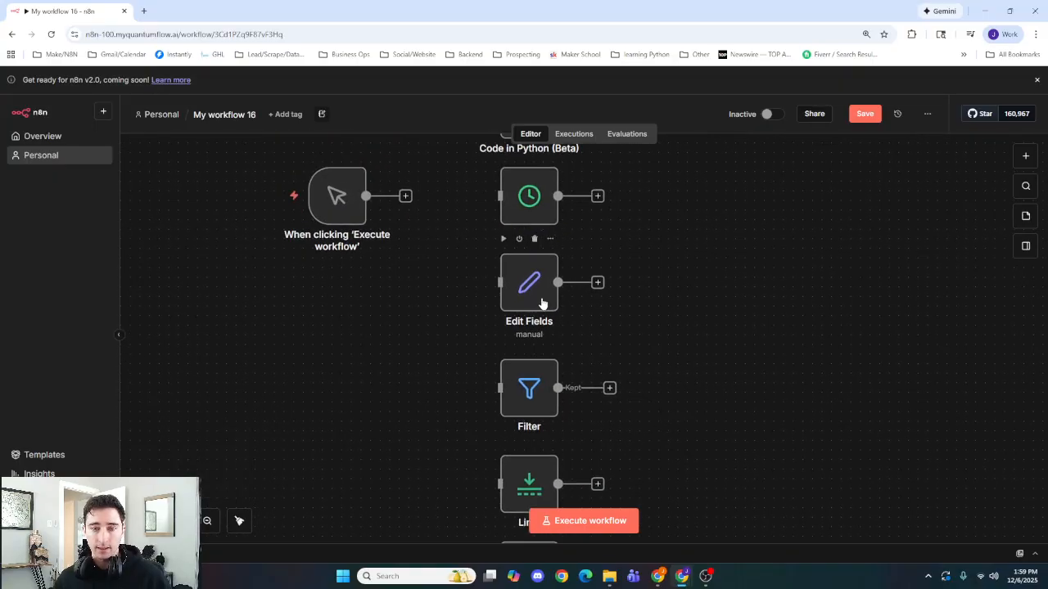
scroll(669, 247, down, 5)
scroll(669, 247, down, 15)
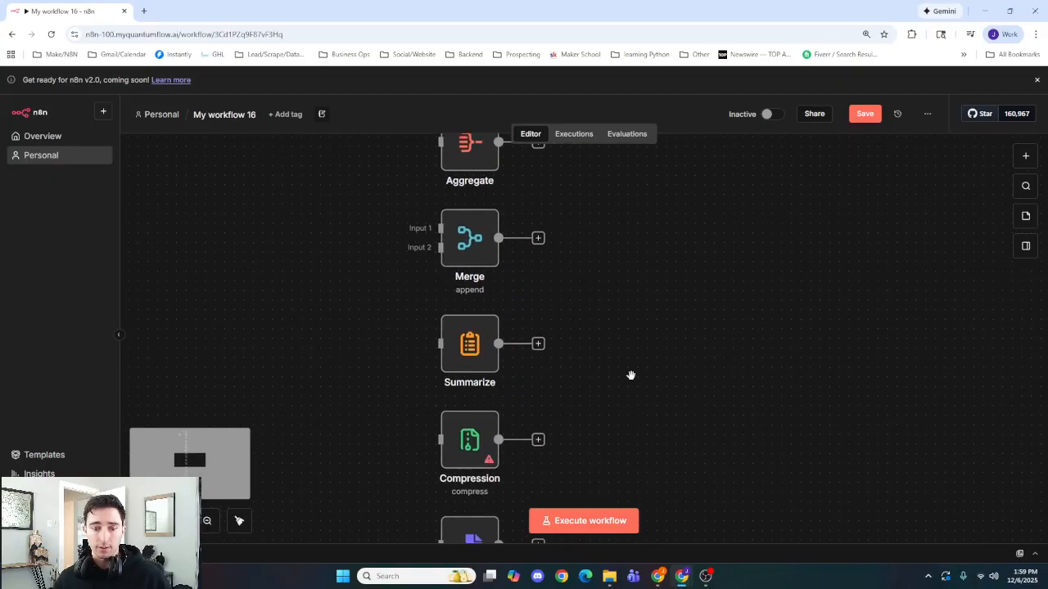
scroll(604, 225, down, 15)
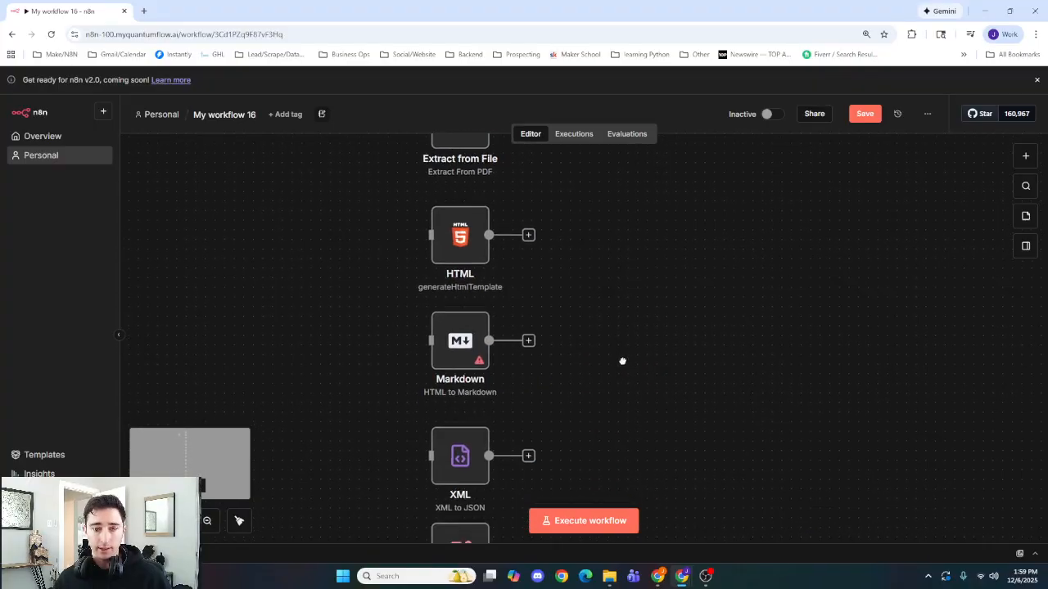
double_click(498, 282)
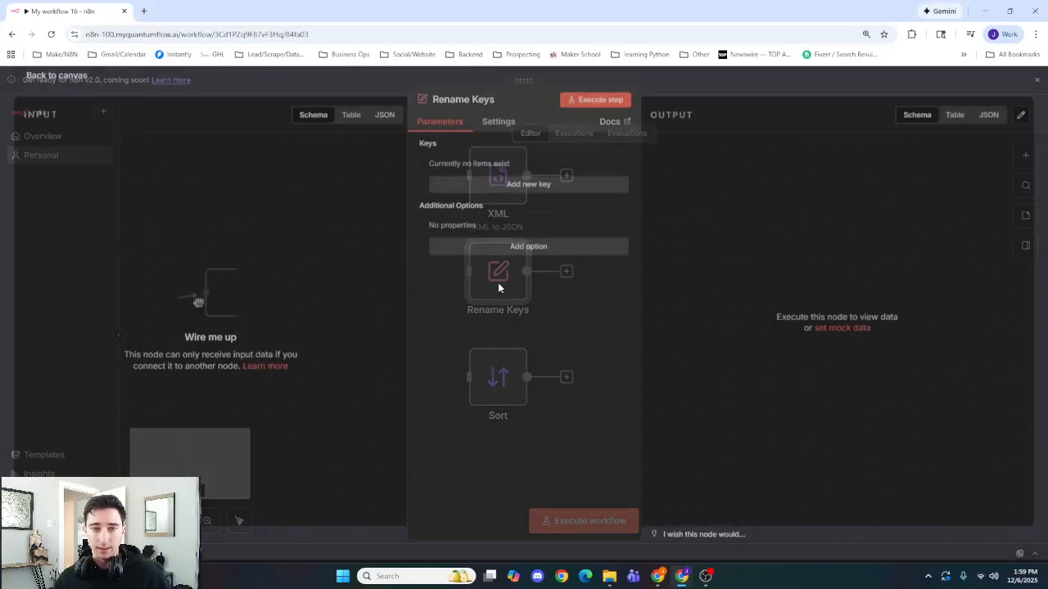
click(521, 180)
click(516, 184)
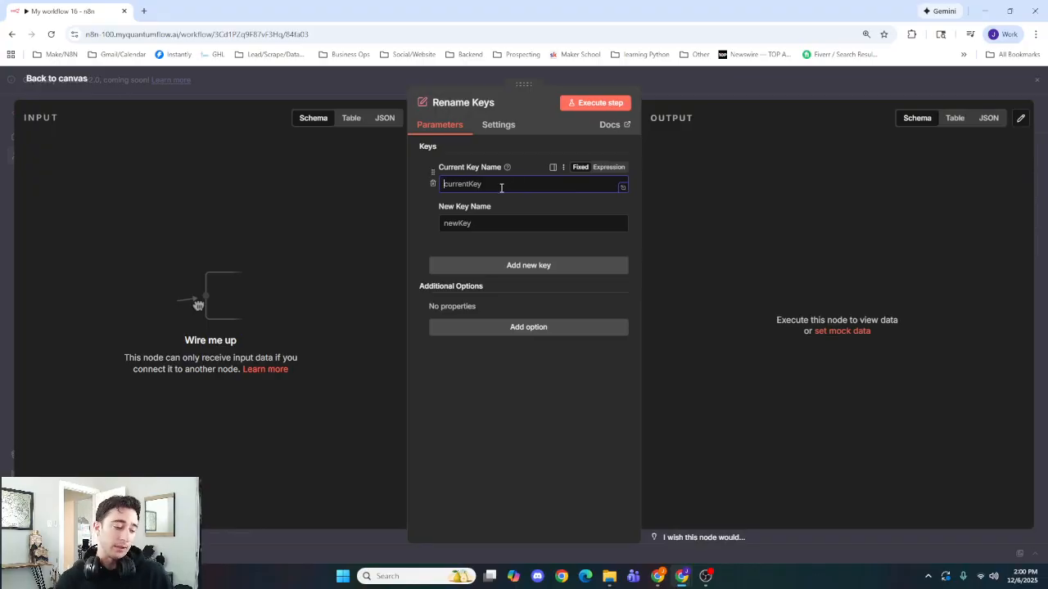
text(xpa)
click(494, 225)
text(xp)
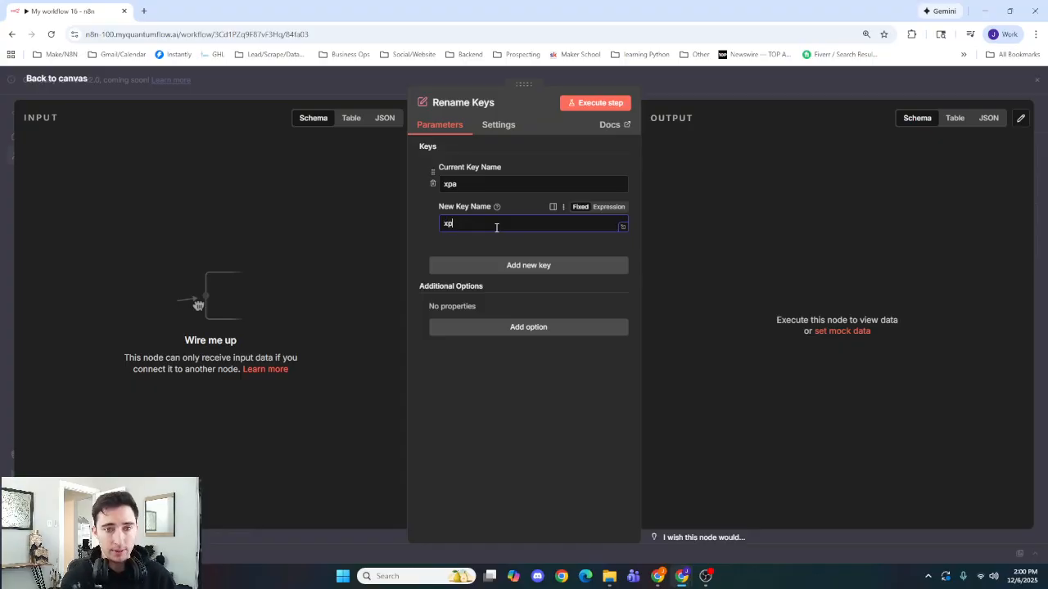
text(i)
click(596, 103)
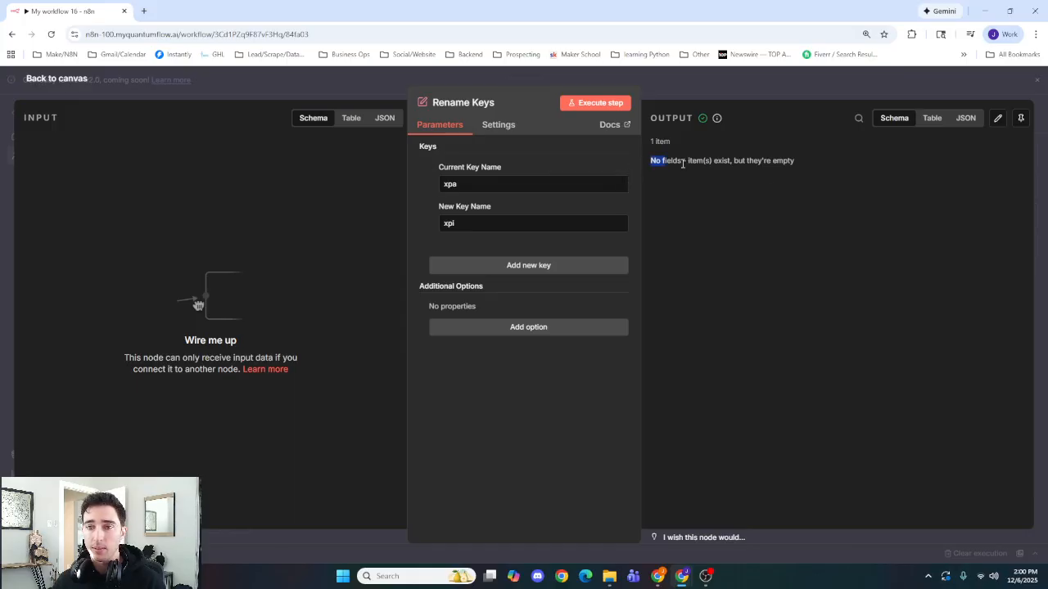
key(Escape)
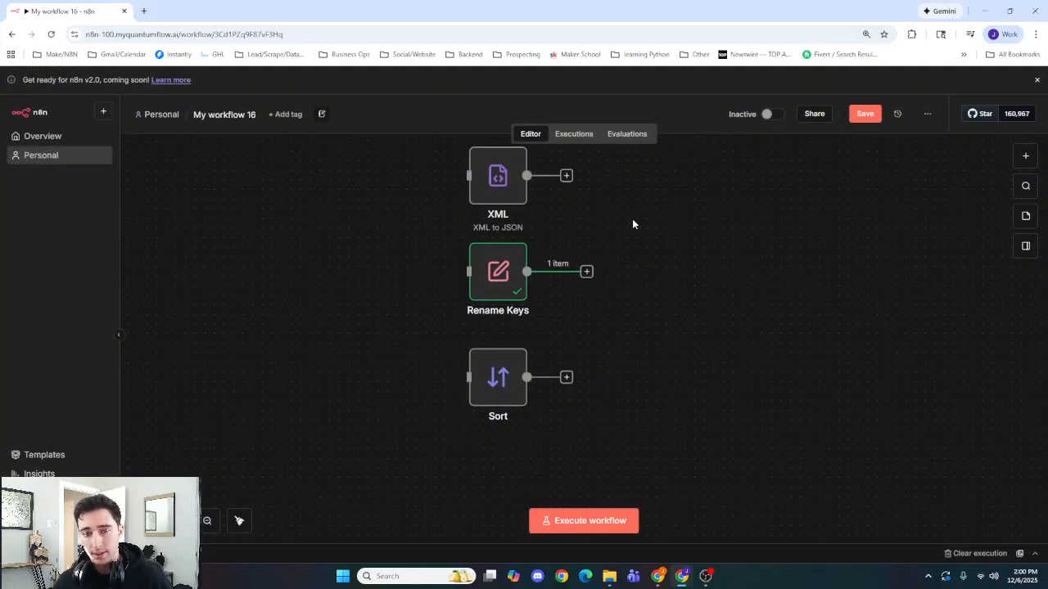
scroll(632, 218, down, 7)
drag(643, 202, 638, 449)
drag(620, 305, 606, 458)
drag(609, 265, 585, 476)
drag(618, 336, 603, 180)
drag(591, 413, 585, 199)
drag(585, 337, 585, 203)
scroll(563, 368, up, 6)
drag(509, 315, 607, 310)
scroll(556, 346, up, 1)
Check the Sort node's available sorting types and add a field to sort by, keeping the Simple type
double_click(514, 367)
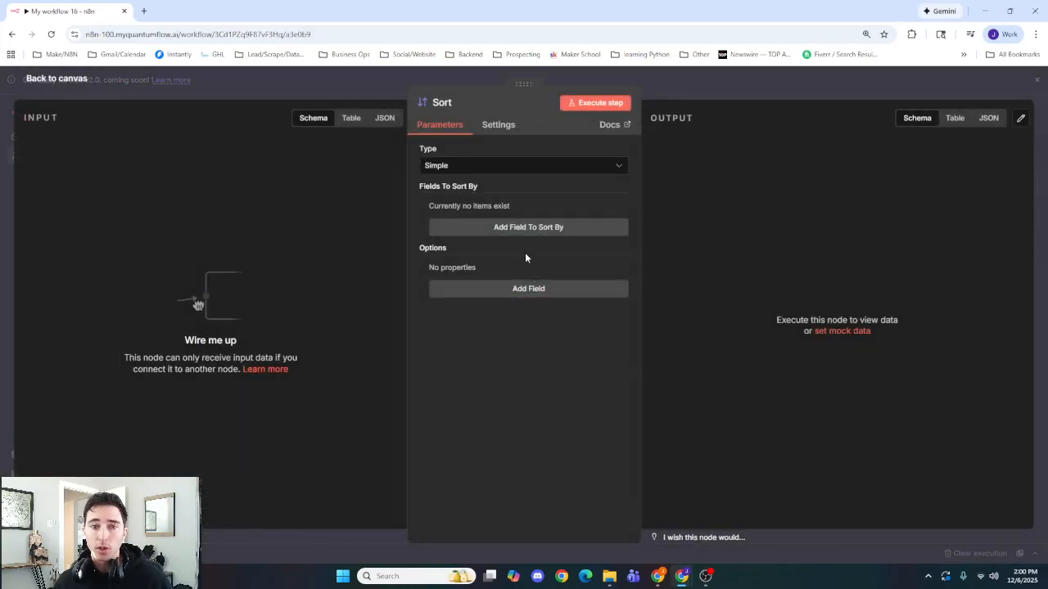
click(533, 168)
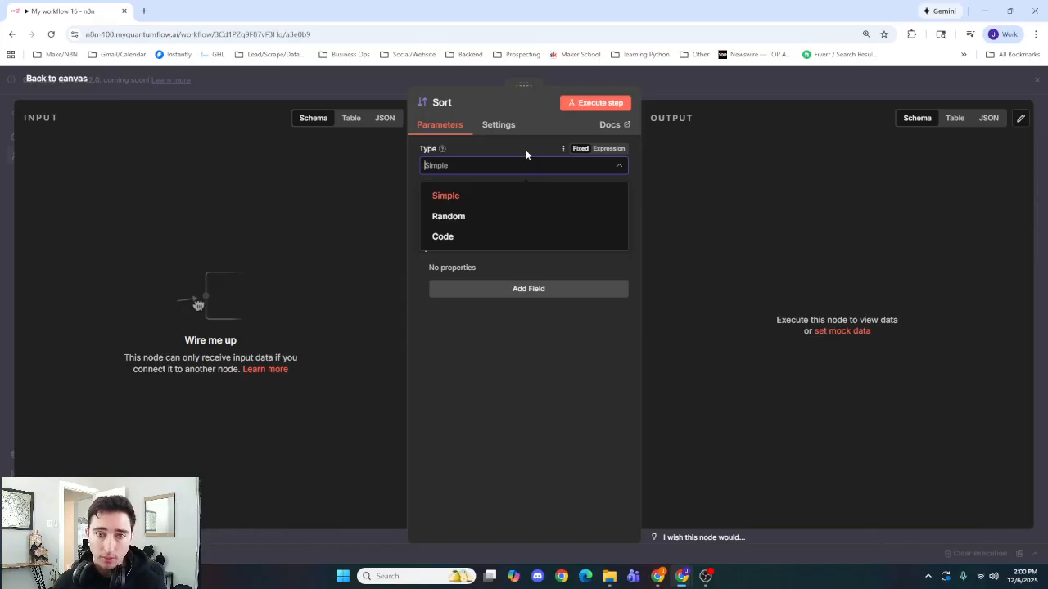
click(526, 153)
click(524, 225)
click(495, 224)
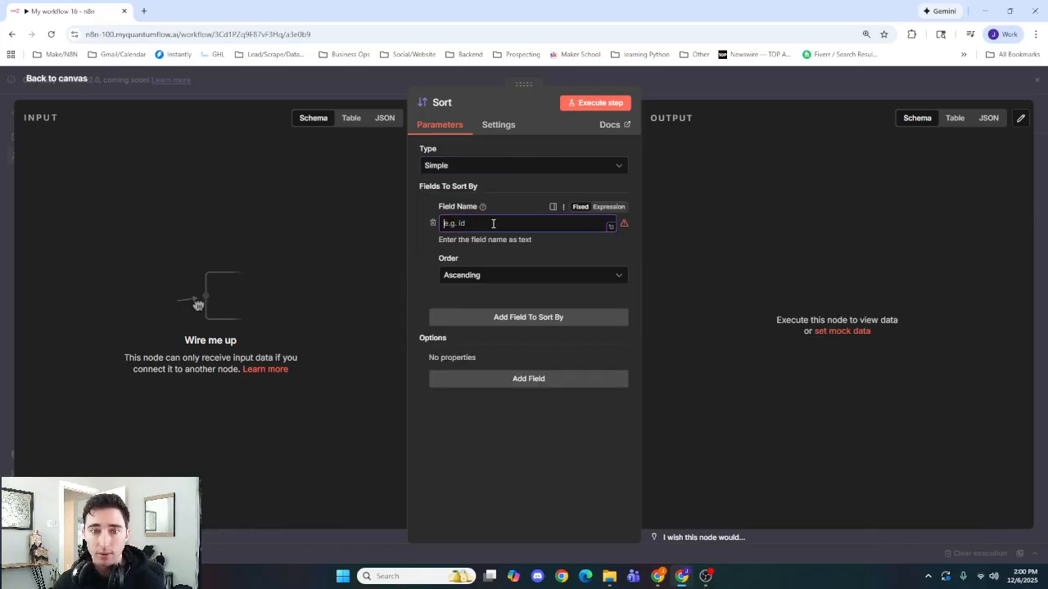
Examine the sort order choices and the Disable Dot Notation option in the Sort node, and return to the canvas
click(491, 277)
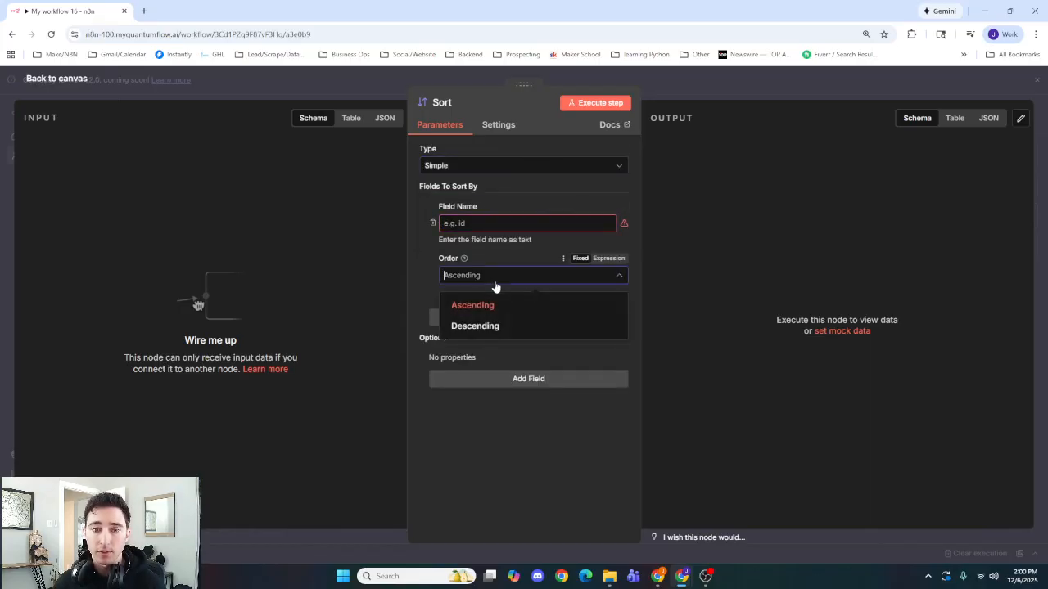
click(428, 284)
click(490, 379)
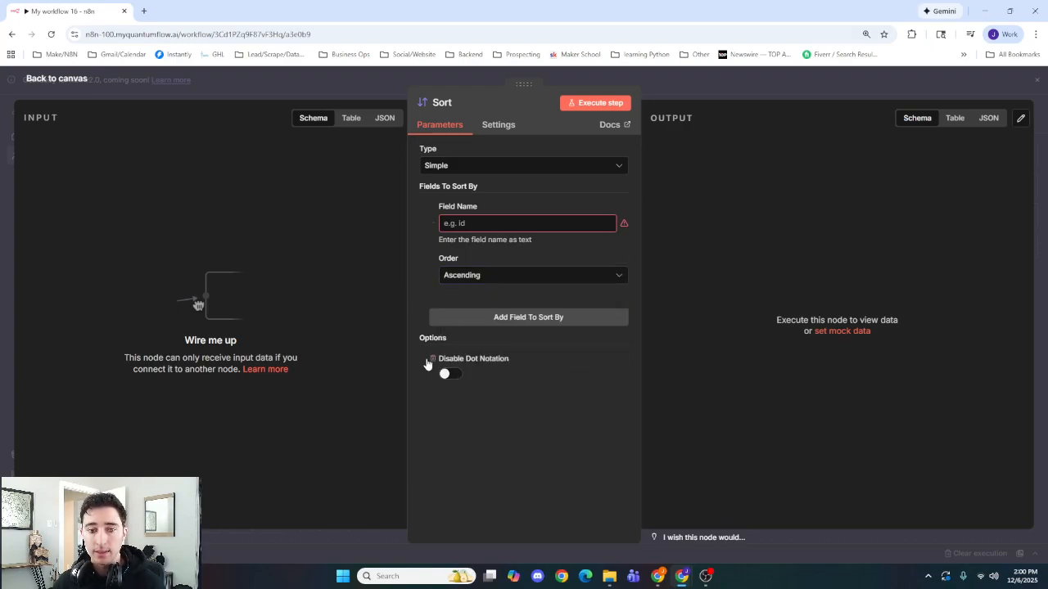
click(432, 359)
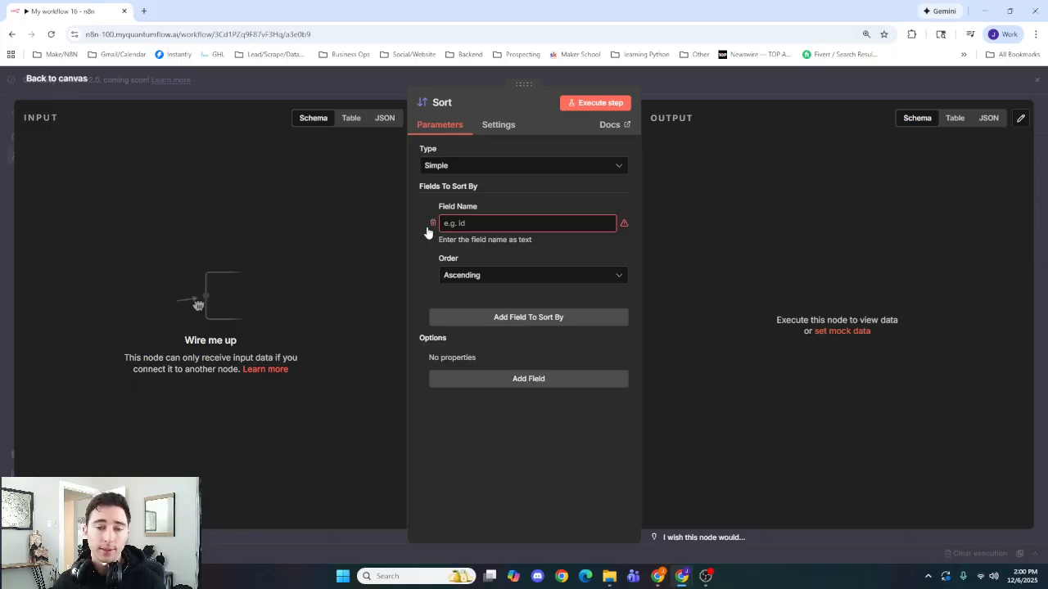
click(386, 85)
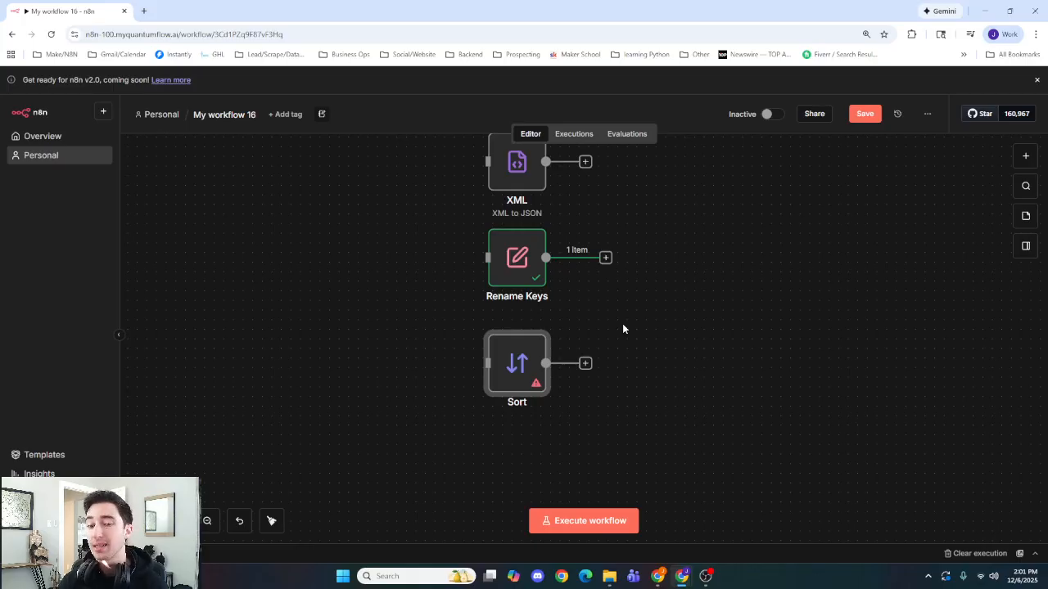
Review the column of transformation nodes from Code in Python down to Sort, and recheck the Sort node's parameters
click(640, 339)
scroll(657, 289, down, 8)
drag(668, 245, 681, 497)
scroll(681, 497, up, 2)
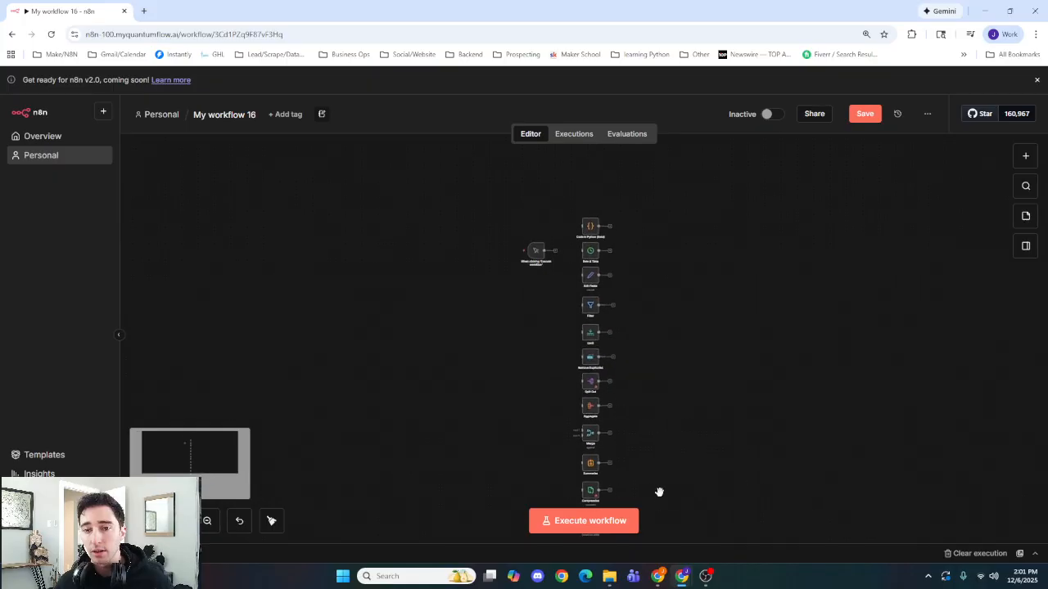
scroll(629, 353, up, 5)
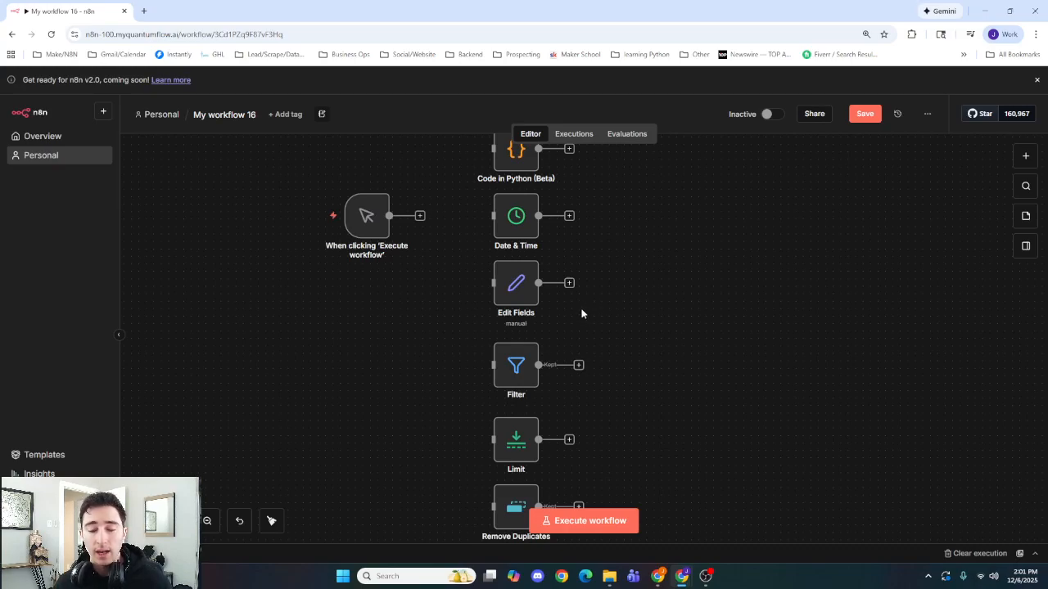
drag(596, 321, 590, 226)
scroll(617, 320, down, 3)
drag(663, 428, 637, 180)
drag(647, 455, 652, 214)
drag(590, 469, 601, 262)
scroll(533, 412, up, 5)
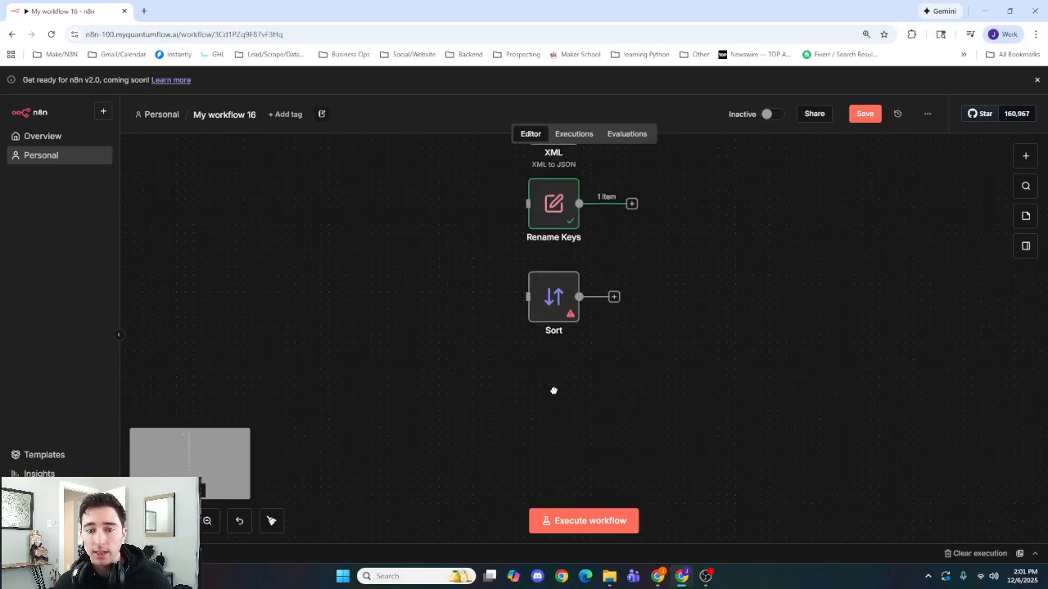
drag(555, 388, 532, 435)
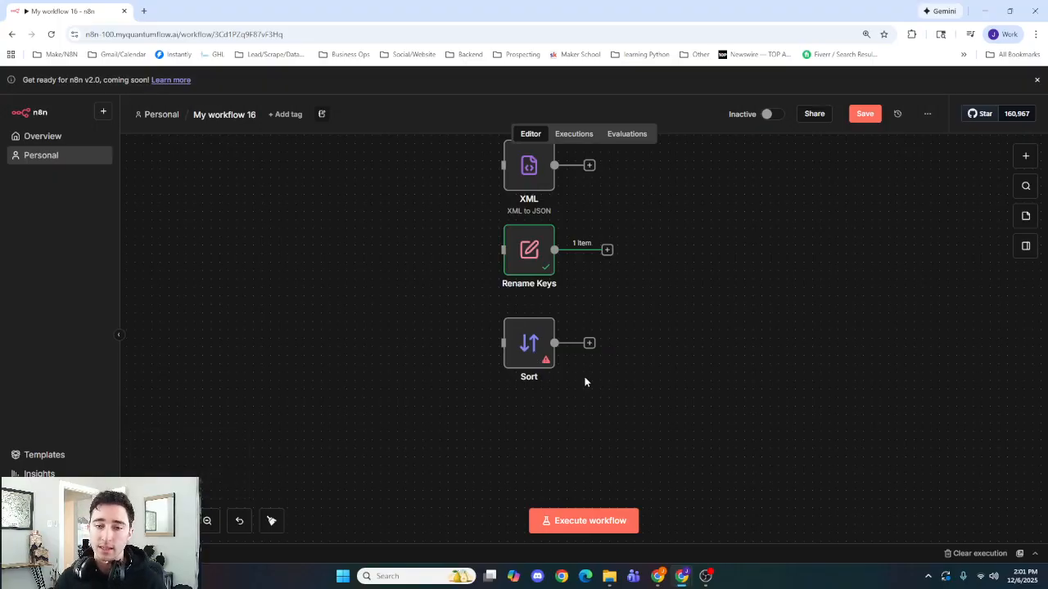
double_click(532, 354)
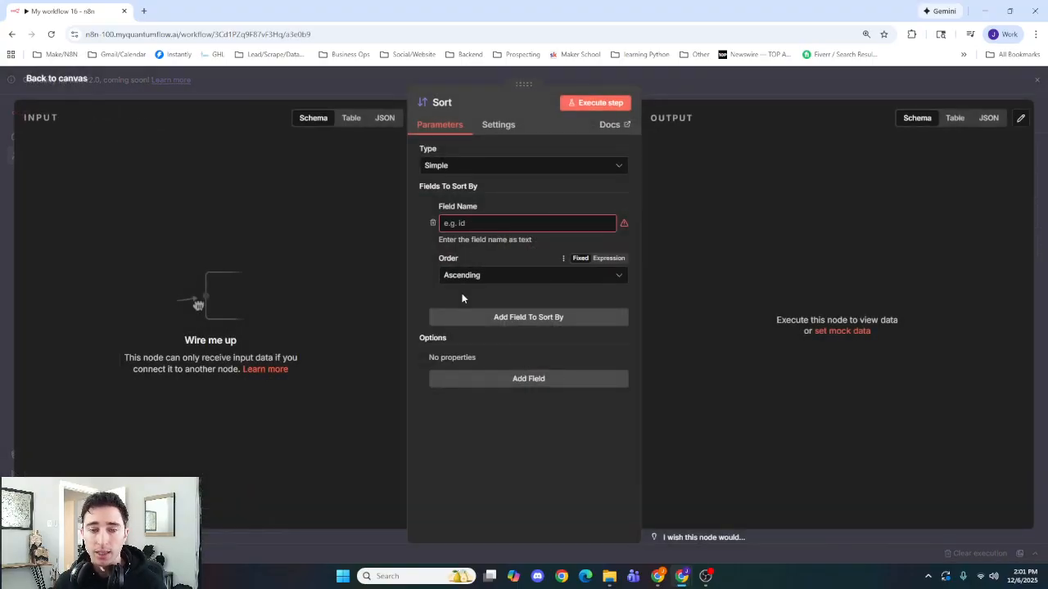
click(708, 87)
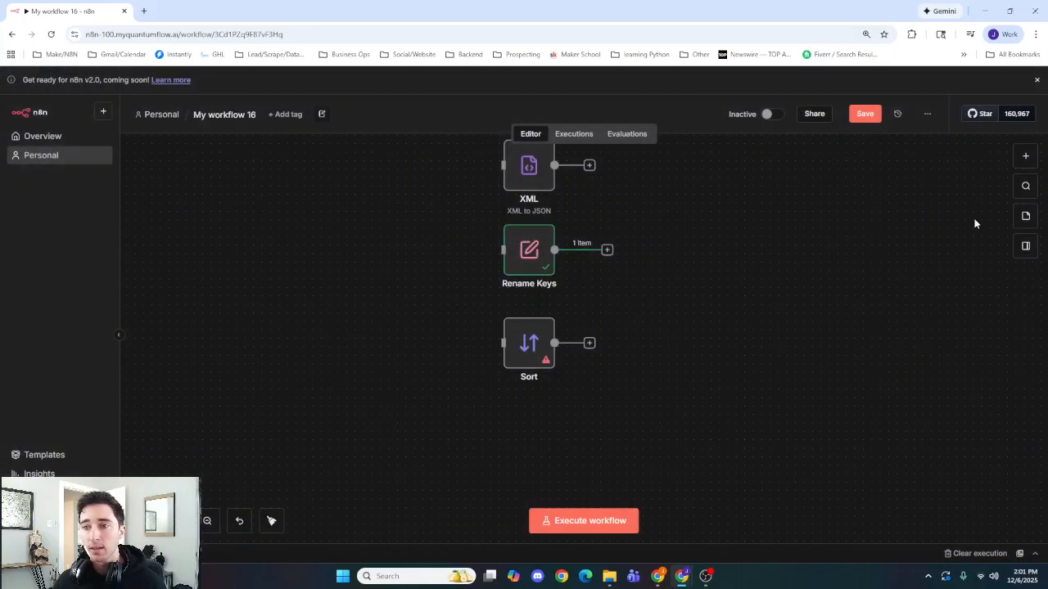
Look through the Data transformation category of available nodes to check each one against the canvas, without adding anything
click(1026, 155)
click(866, 322)
scroll(907, 354, down, 5)
scroll(892, 391, up, 5)
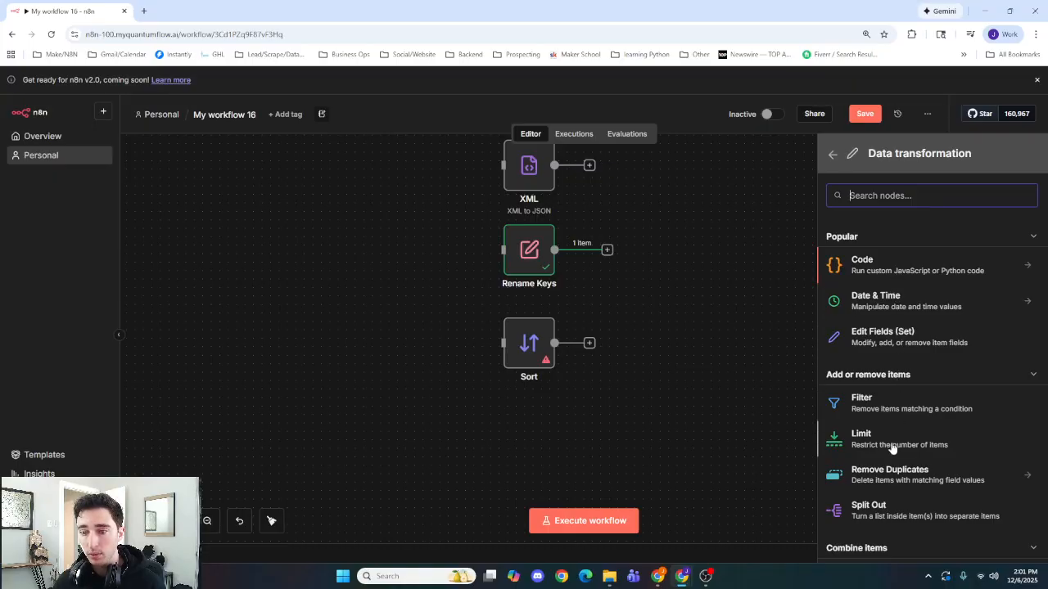
scroll(891, 483, down, 3)
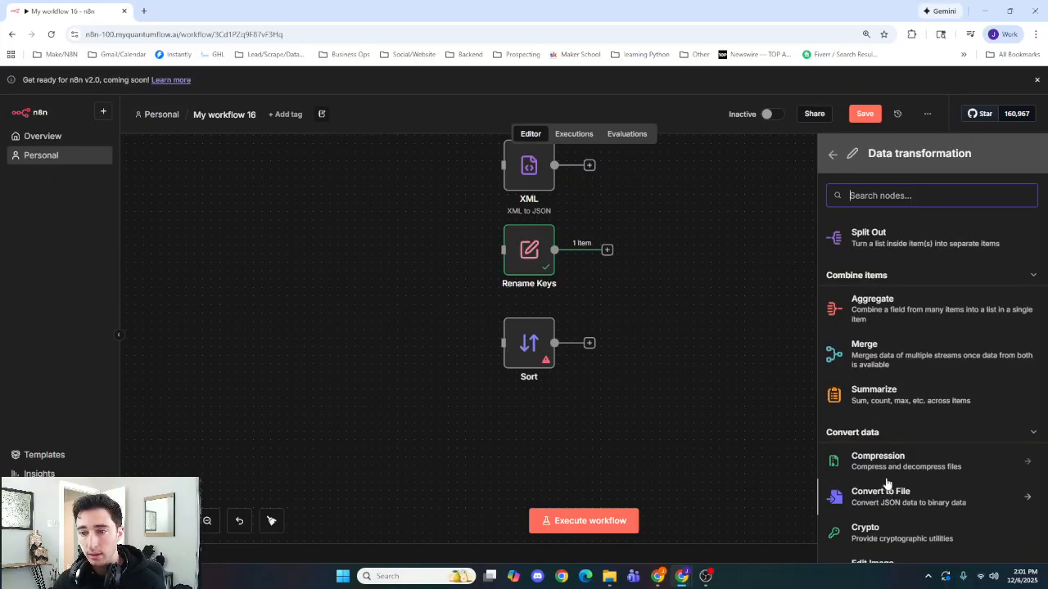
scroll(879, 401, down, 2)
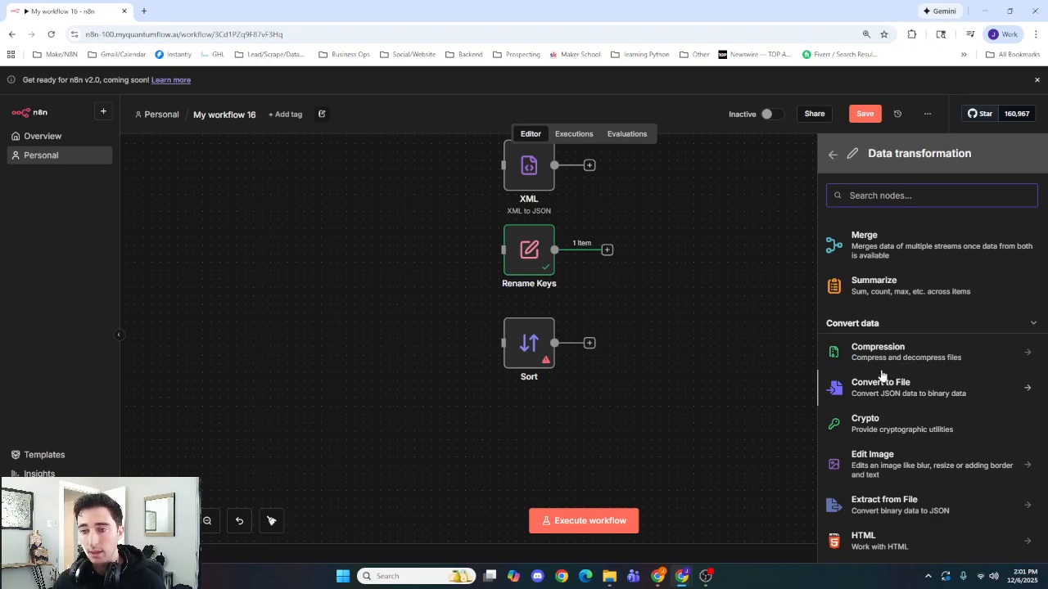
scroll(884, 520, down, 3)
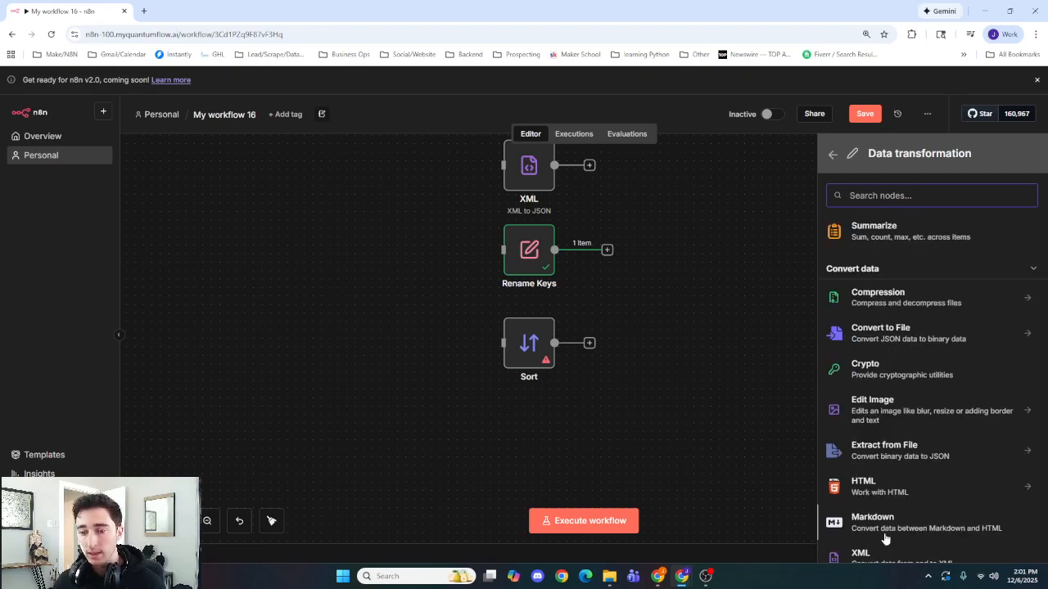
scroll(882, 532, down, 1)
click(728, 397)
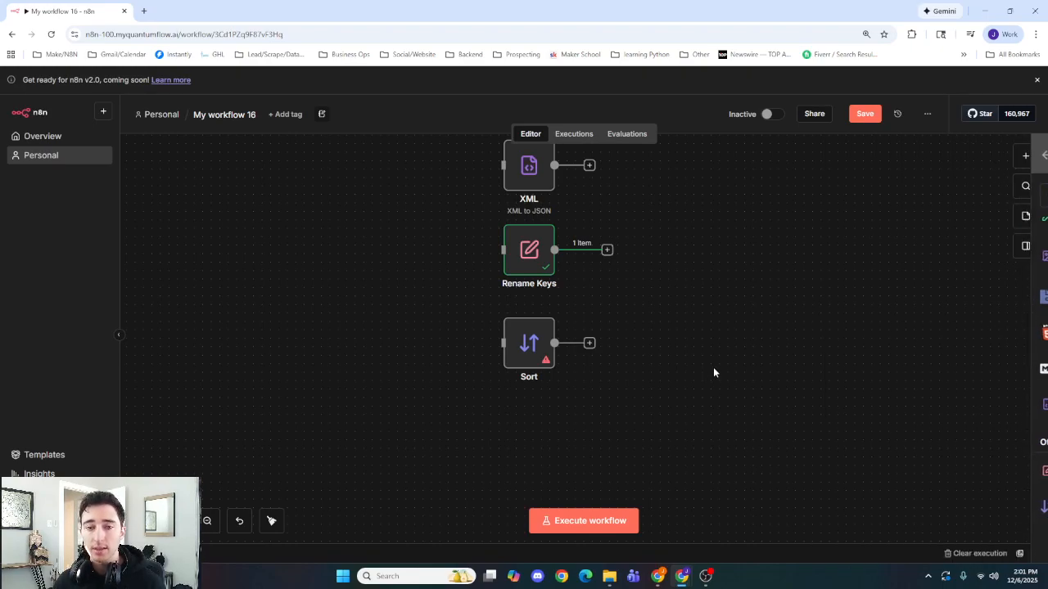
click(1026, 157)
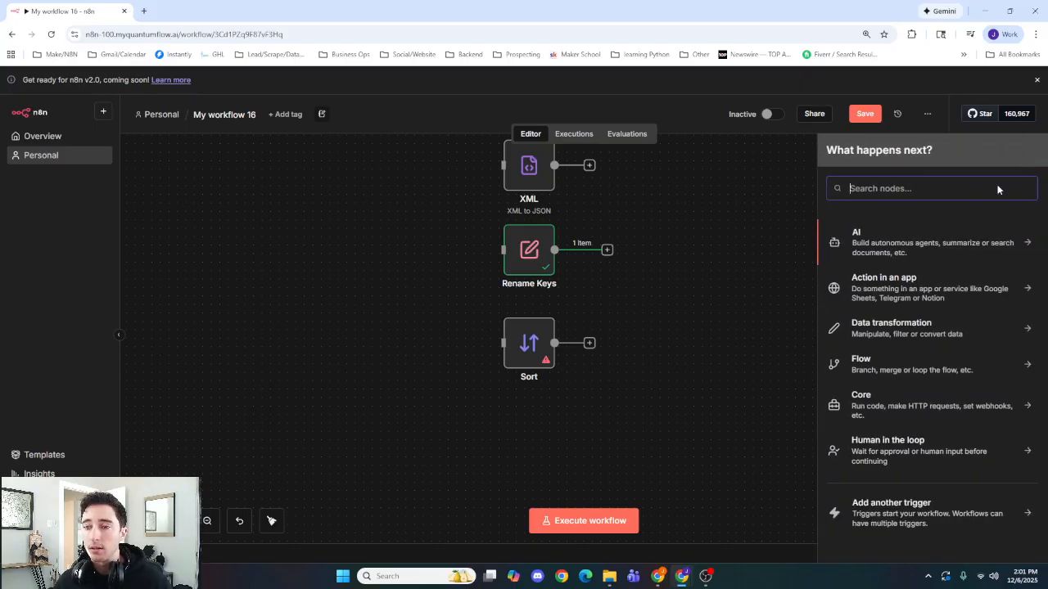
click(647, 246)
Look over the whole column of transformation nodes once more, ending at the trigger and the Code in Python node
scroll(659, 213, down, 5)
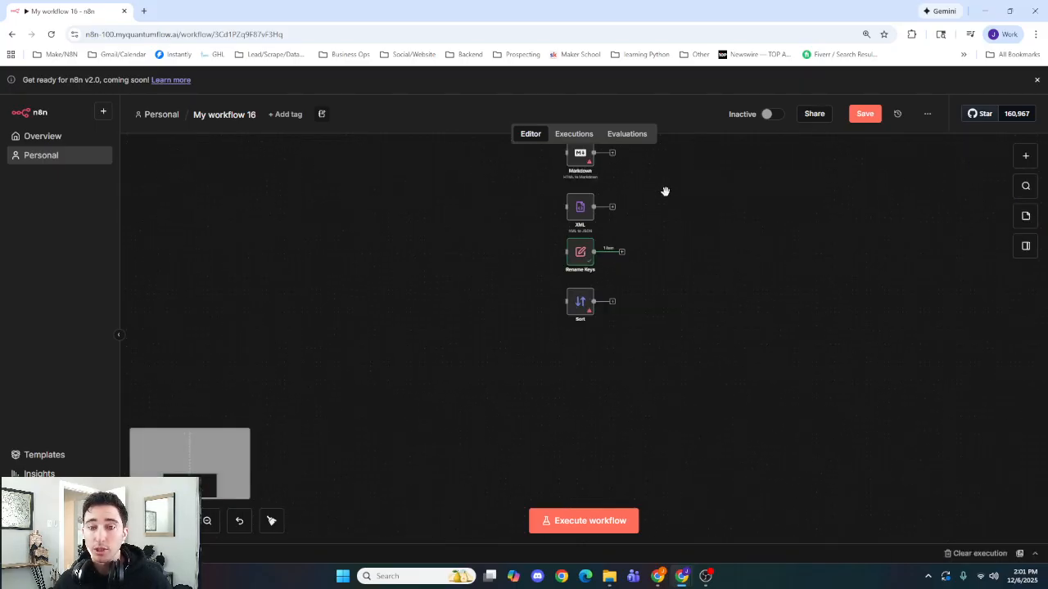
scroll(673, 203, down, 5)
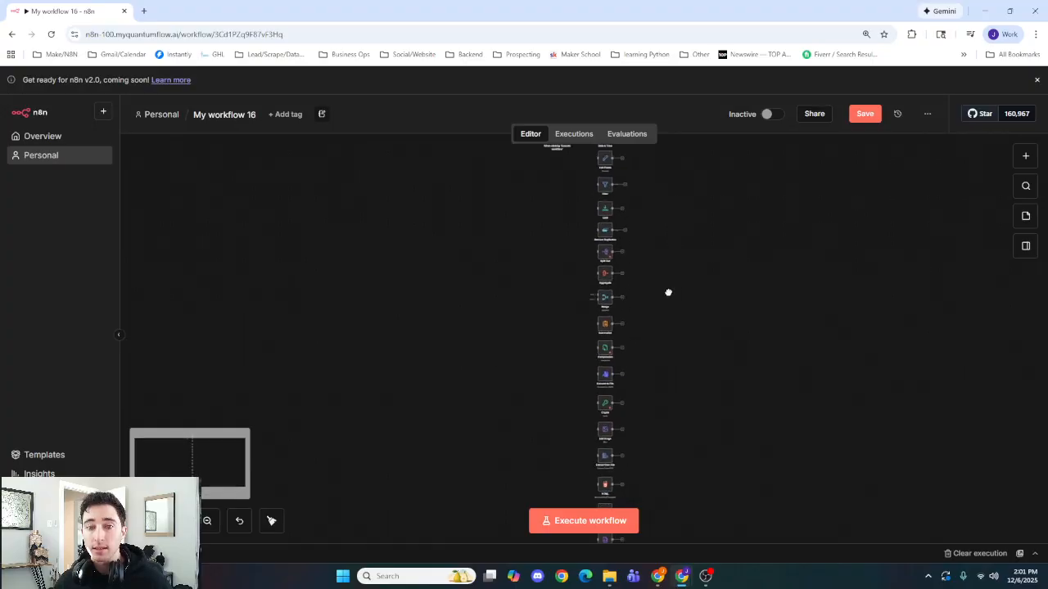
drag(658, 282, 620, 352)
scroll(614, 287, down, 1)
scroll(619, 352, up, 5)
drag(543, 243, 647, 293)
scroll(647, 328, up, 2)
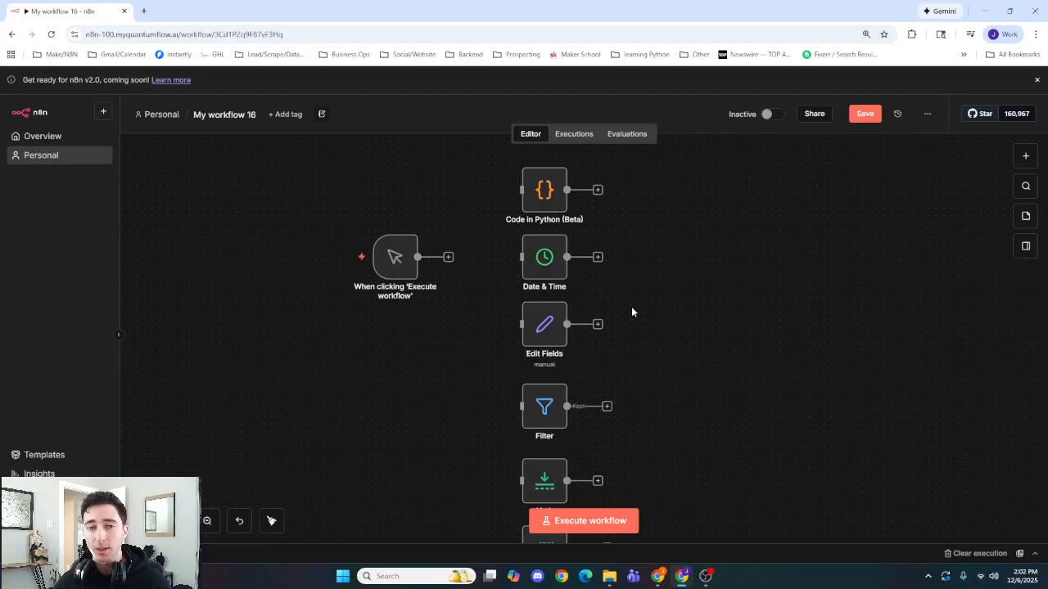